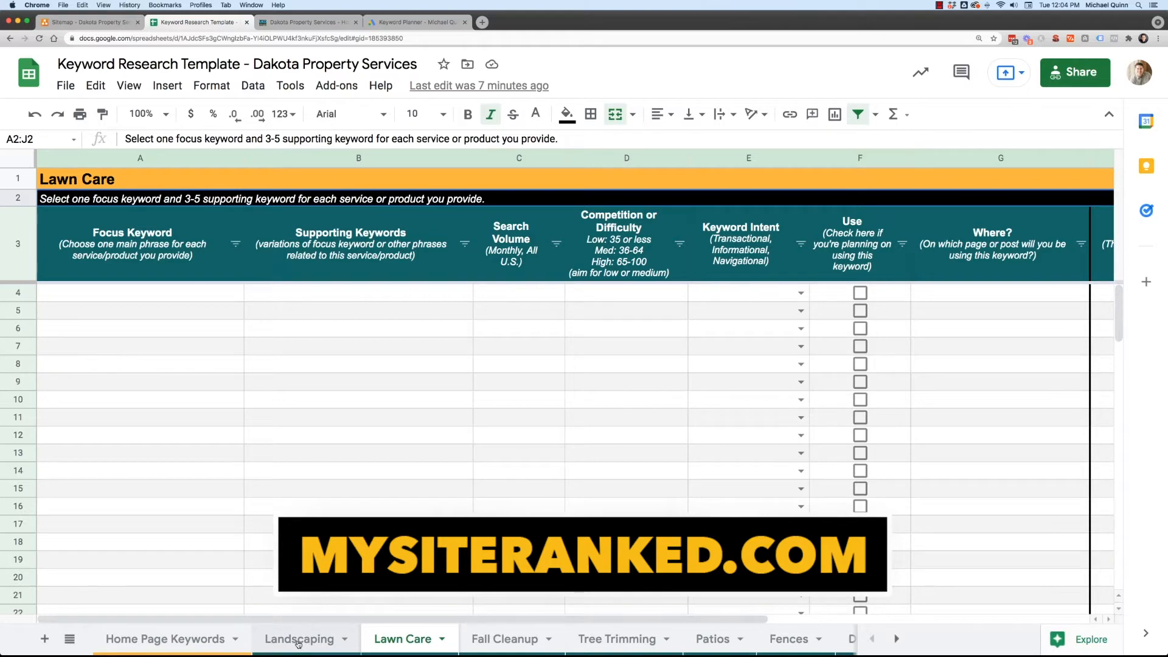
Look through the Landscaping, Lawn Care, Fall Cleanup and Tree Trimming sheets of the keyword research template.
{"action": "left_click", "coordinate": [299, 646]}
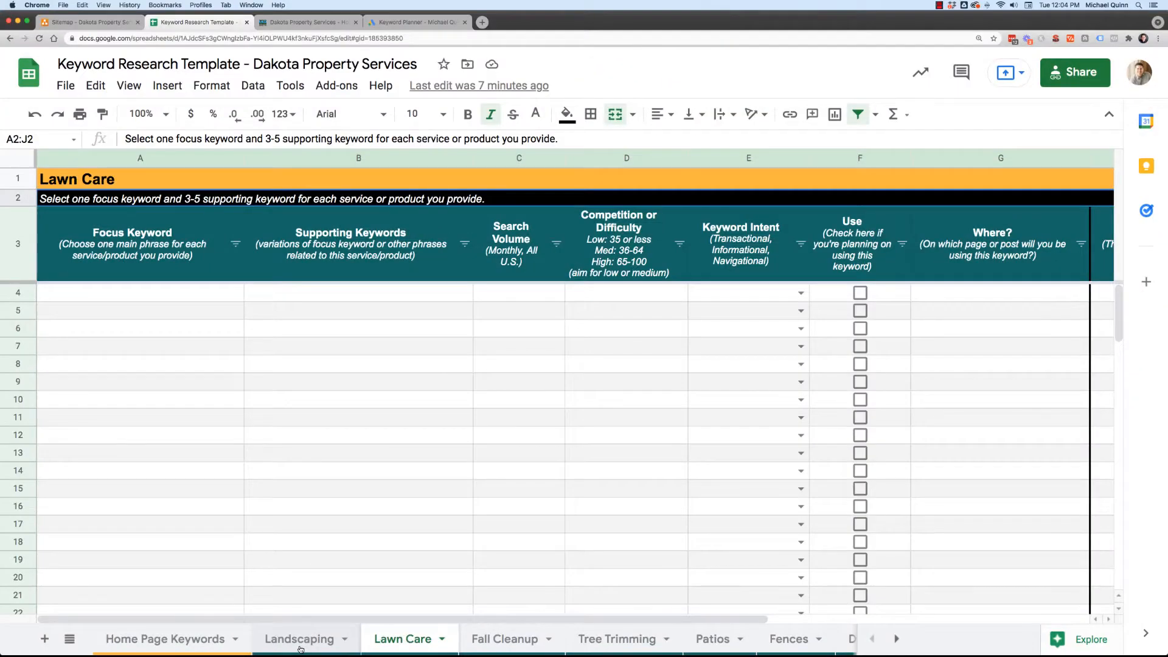
{"action": "left_click", "coordinate": [298, 645]}
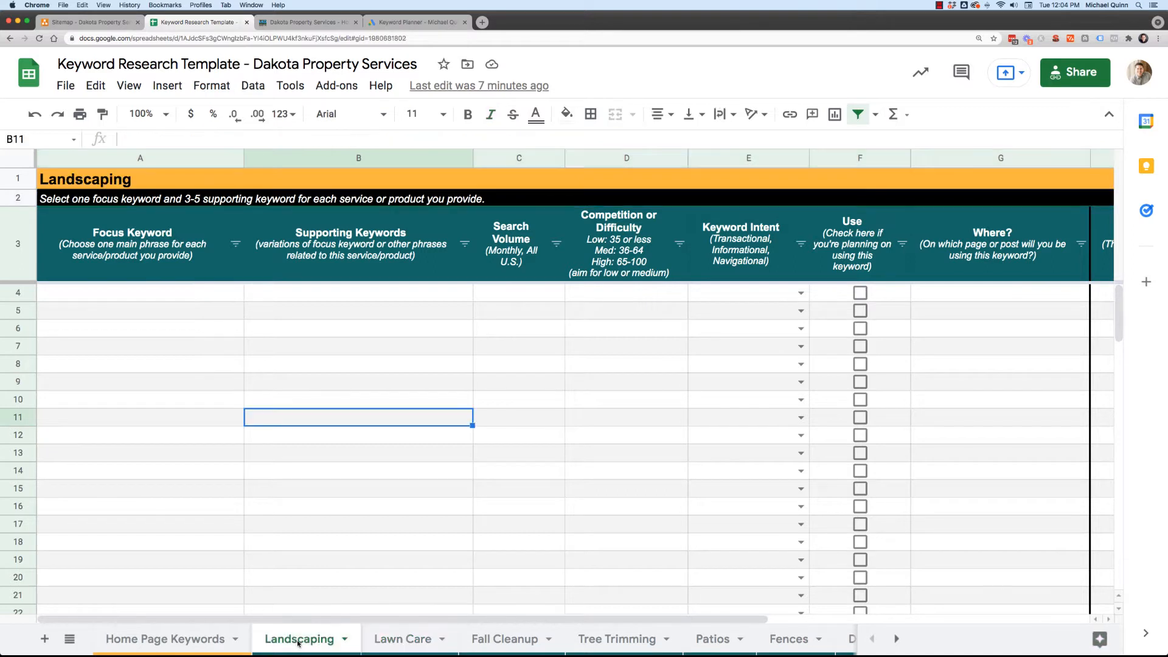
{"action": "left_click", "coordinate": [385, 639]}
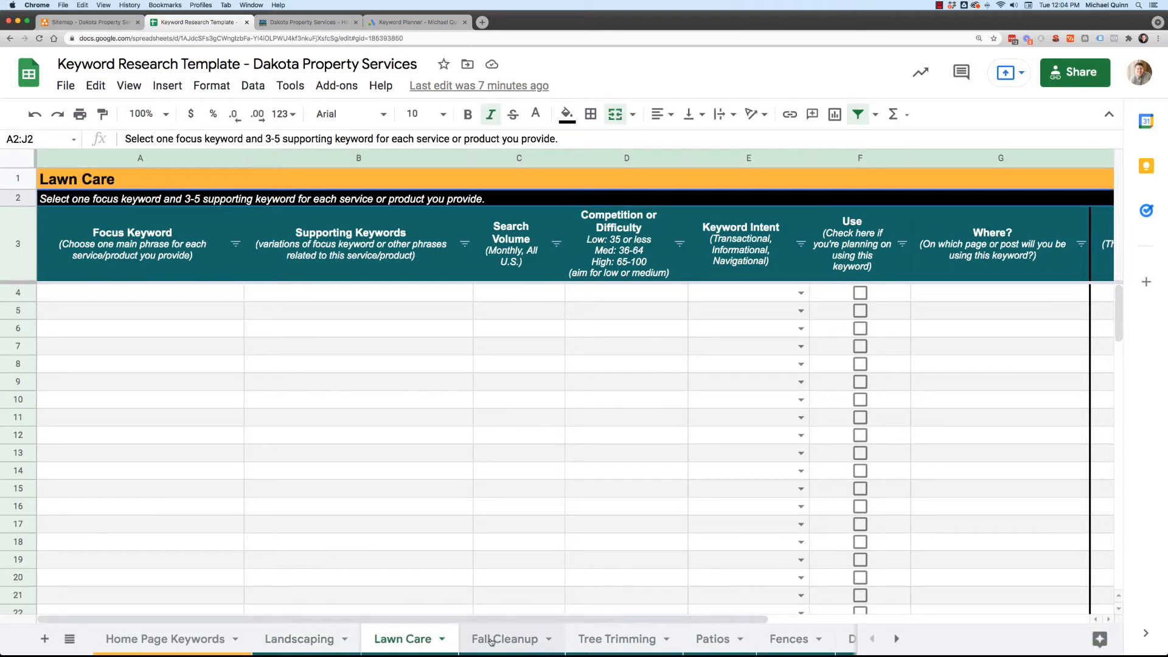
{"action": "left_click", "coordinate": [486, 640]}
{"action": "left_click", "coordinate": [605, 642]}
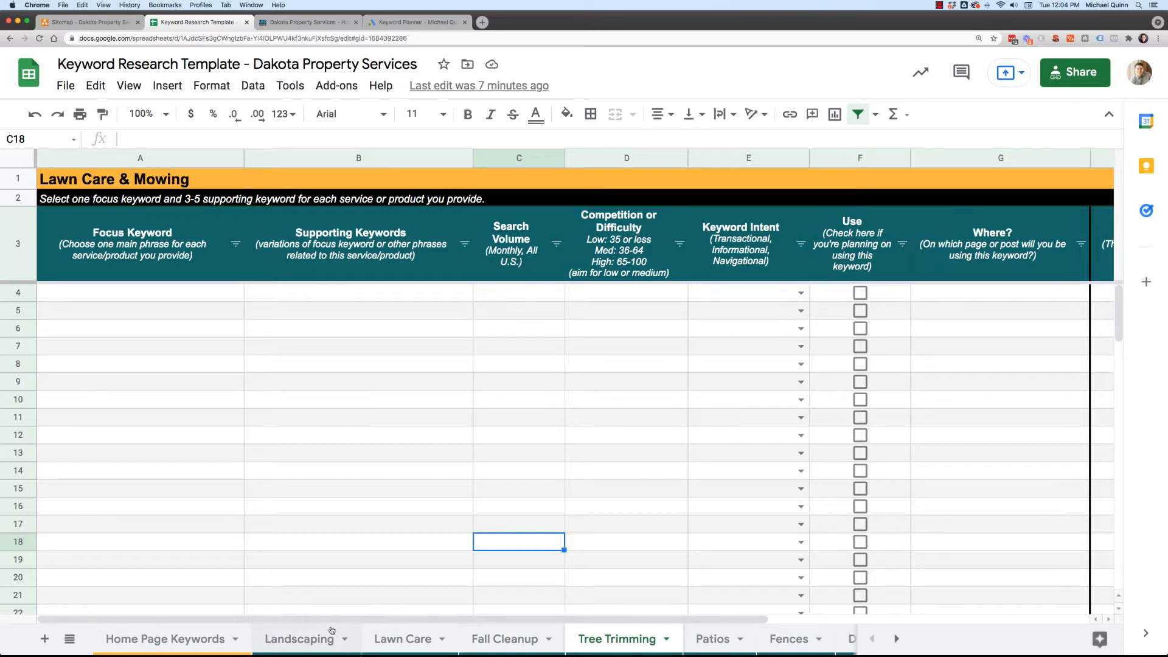
{"action": "left_click", "coordinate": [304, 642]}
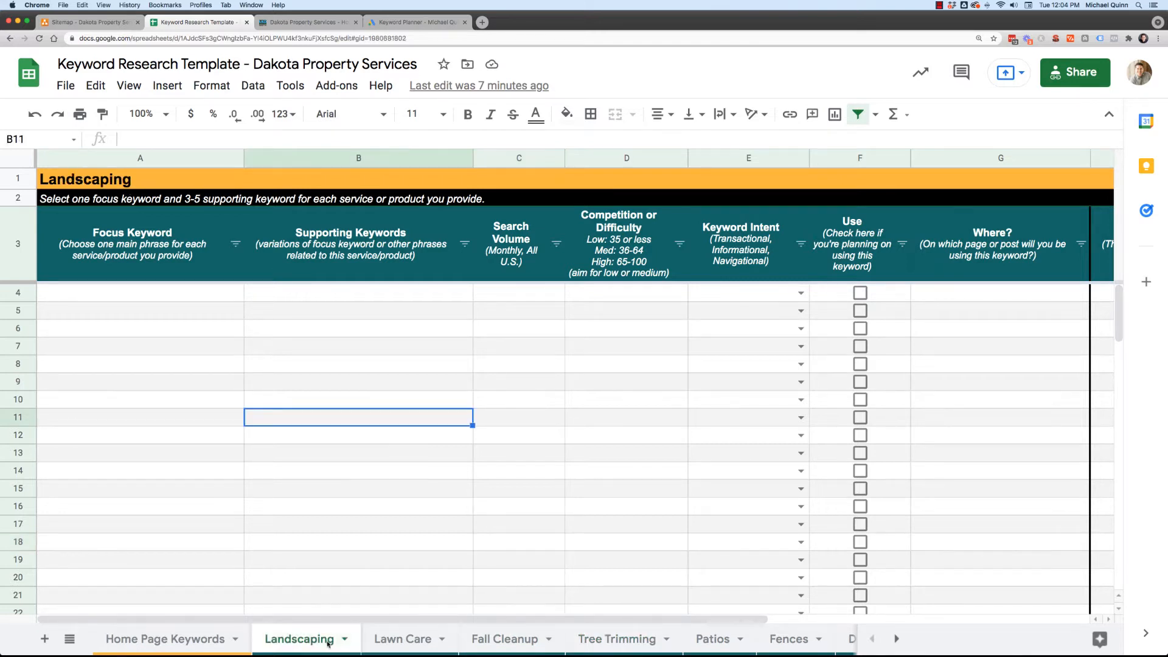
{"action": "left_click", "coordinate": [395, 644]}
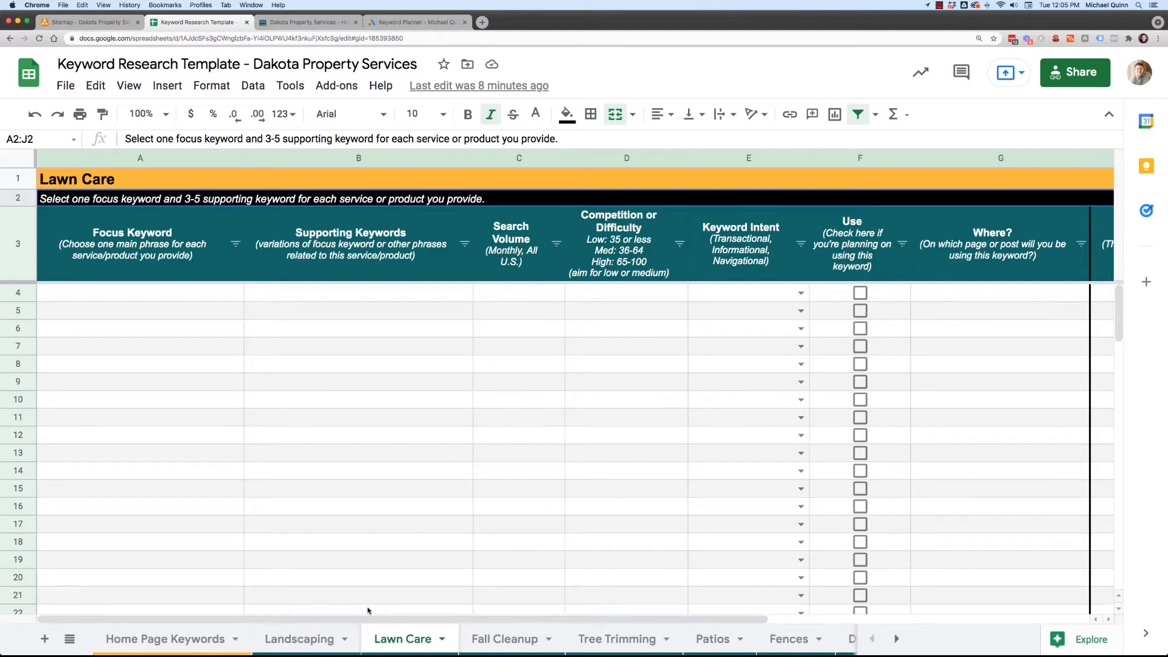
Return to the Landscaping sheet and view its sheet options without applying any.
{"action": "left_click", "coordinate": [312, 639]}
{"action": "right_click", "coordinate": [312, 639]}
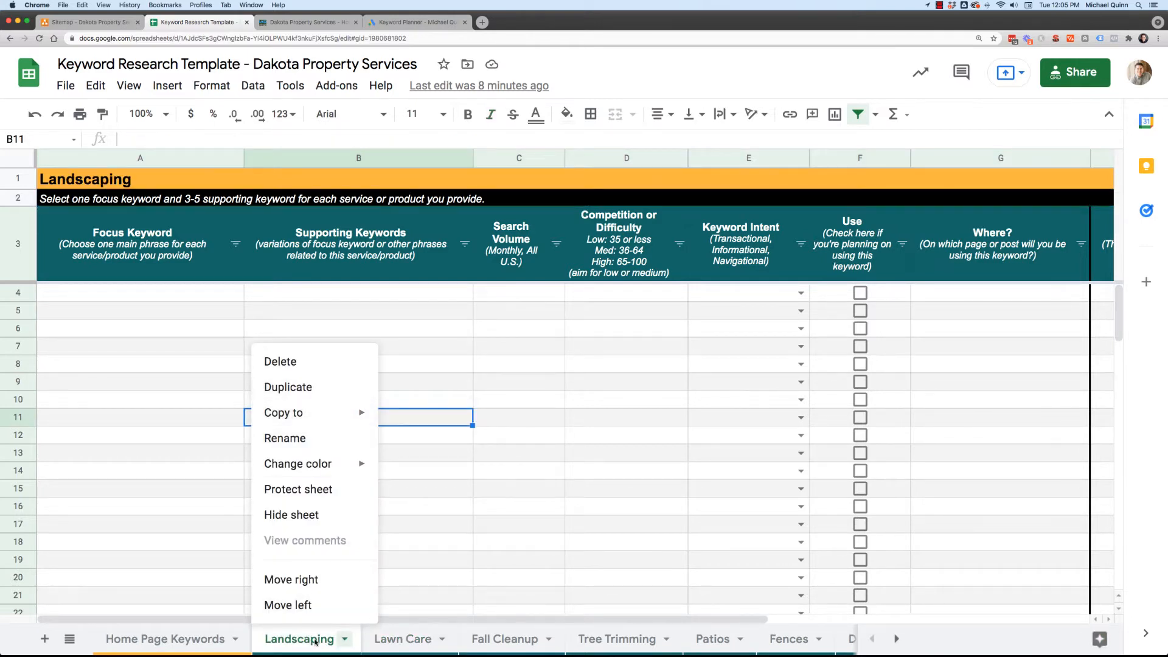
{"action": "left_click", "coordinate": [431, 590]}
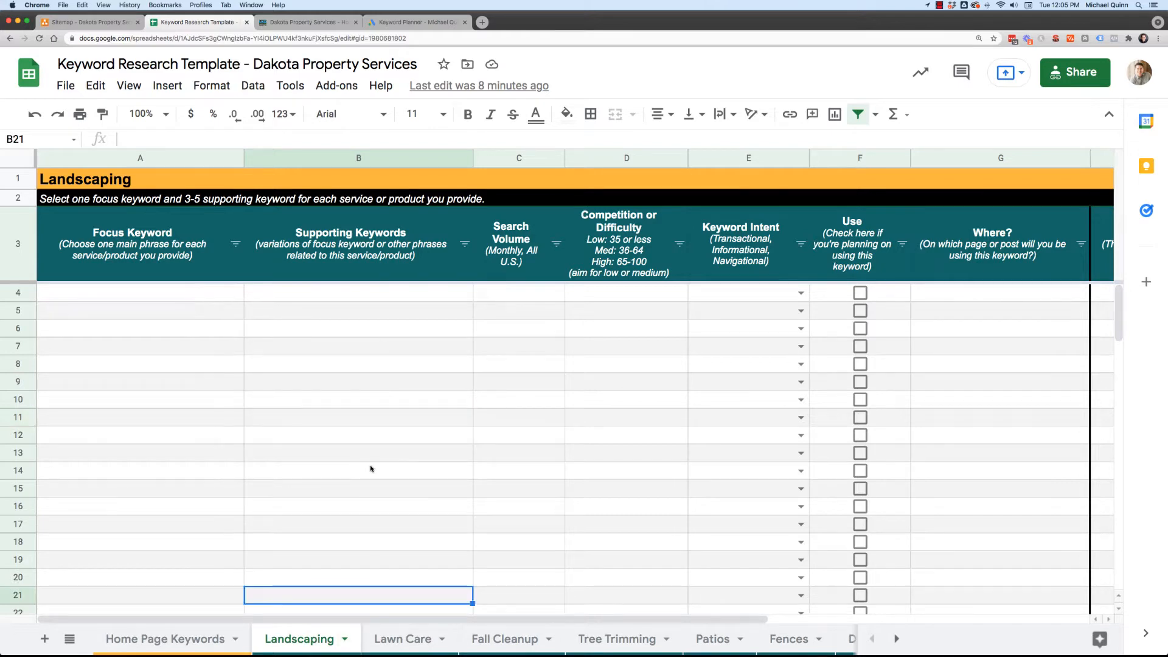
Switch to Google Keyword Planner, start discovering new keywords and add "landscaping" as the first keyword.
{"action": "left_click", "coordinate": [417, 22]}
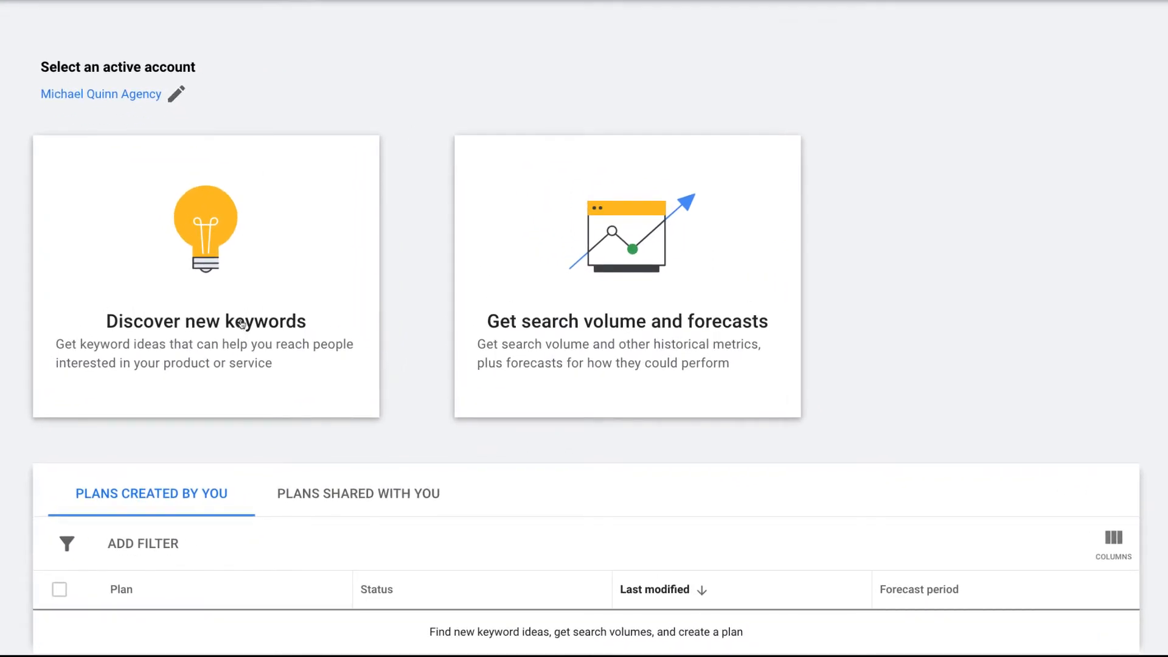
{"action": "left_click", "coordinate": [241, 324]}
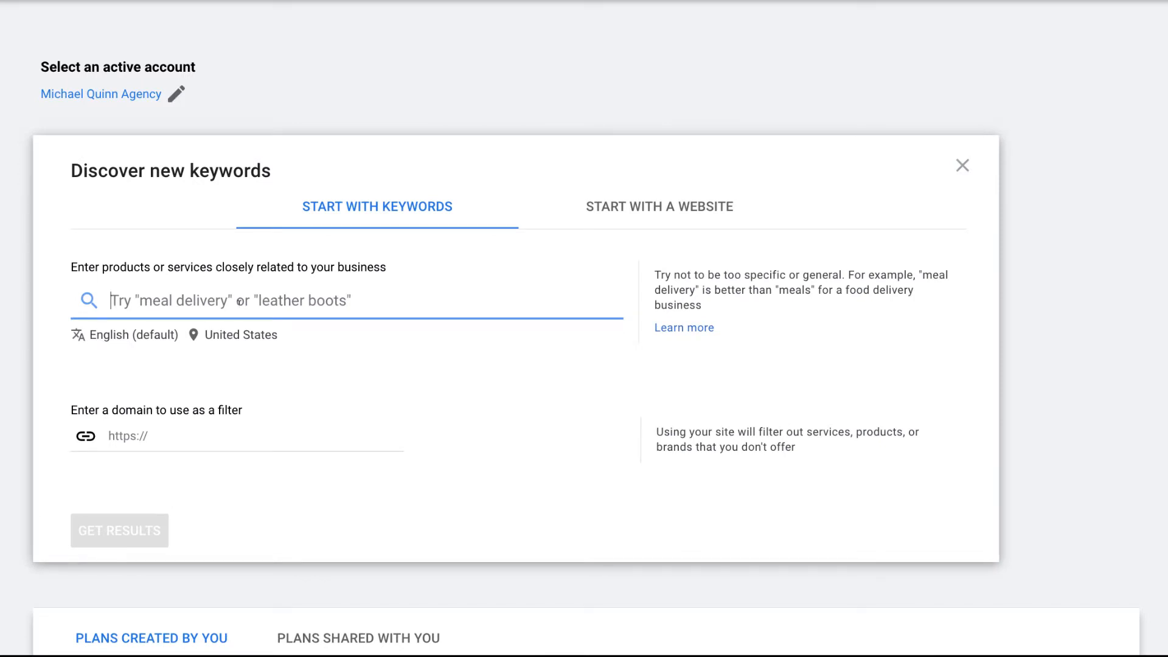
{"action": "type", "text": "a"}
{"action": "key", "text": "BackSpace"}
{"action": "type", "text": "landscaping"}
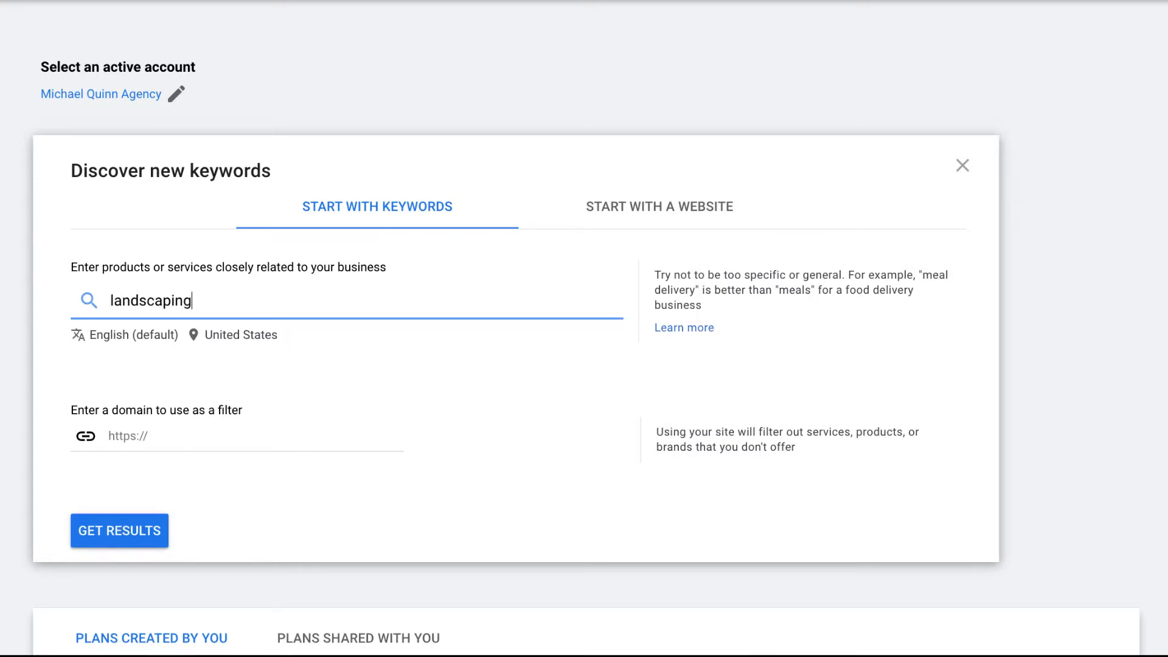
{"action": "key", "text": "Return"}
Add "landscaping services" as a second keyword for the search.
{"action": "type", "text": "landscpaing"}
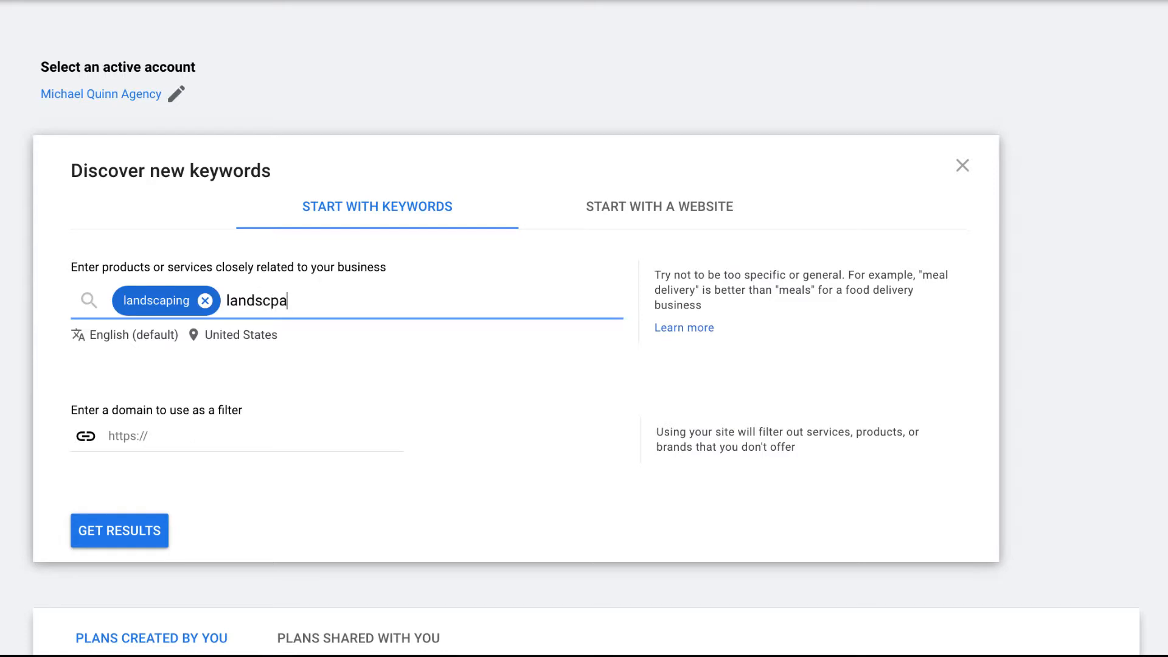
{"action": "key", "text": "BackSpace"}
{"action": "key", "text": "BackSpace"}
{"action": "key", "text": "BackSpace"}
{"action": "key", "text": "BackSpace"}
{"action": "key", "text": "BackSpace"}
{"action": "type", "text": "aping services"}
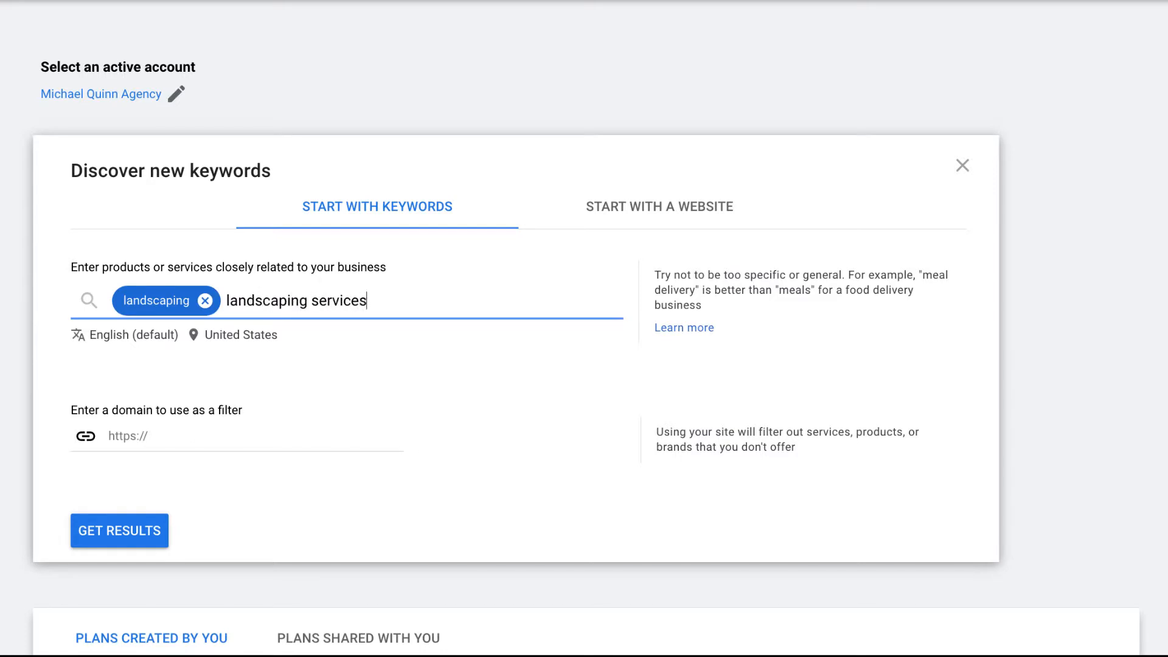
{"action": "key", "text": "Return"}
Add "landscaping companies" as a third keyword for the search.
{"action": "type", "text": "landsc"}
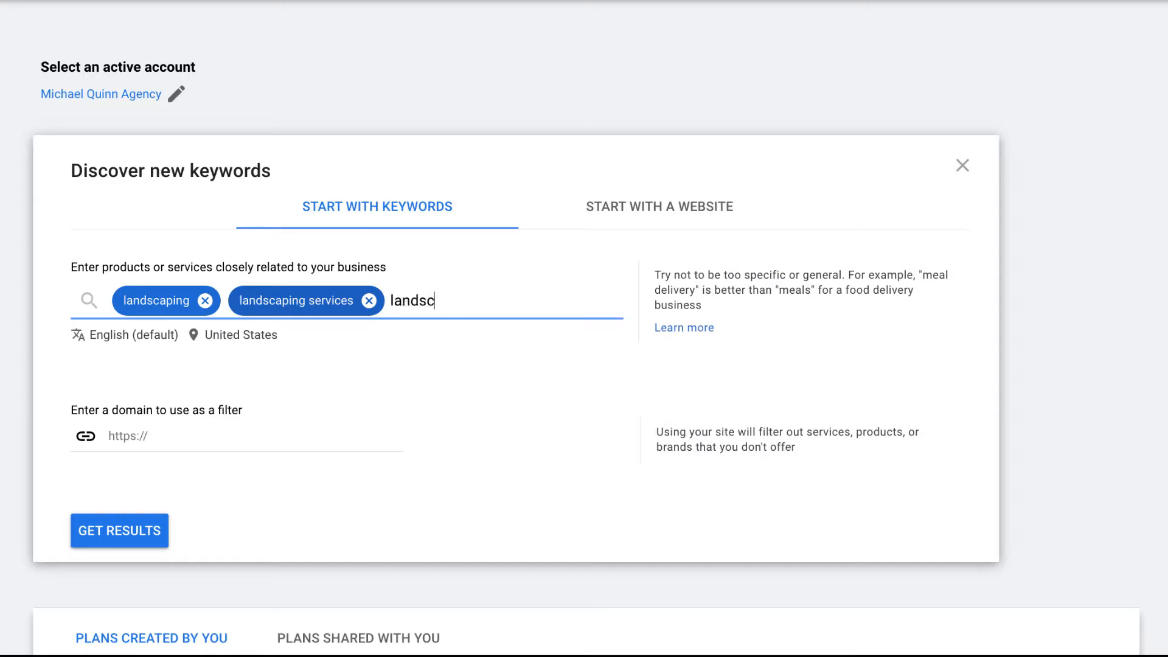
{"action": "type", "text": "aping companie"}
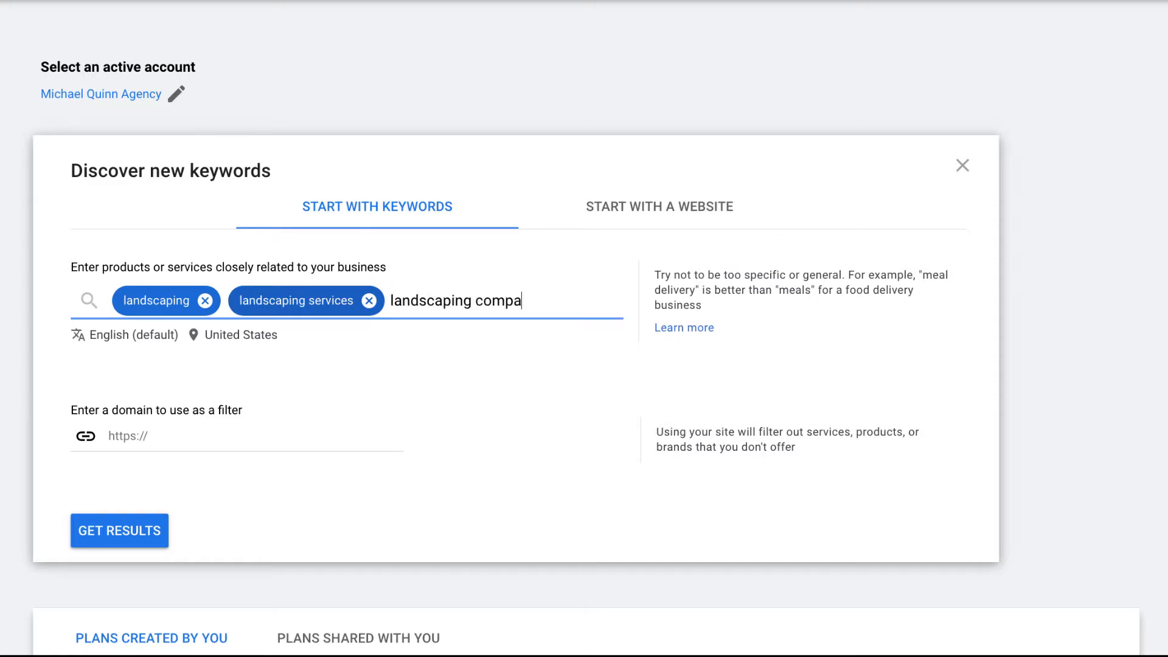
{"action": "type", "text": "s"}
{"action": "key", "text": "Return"}
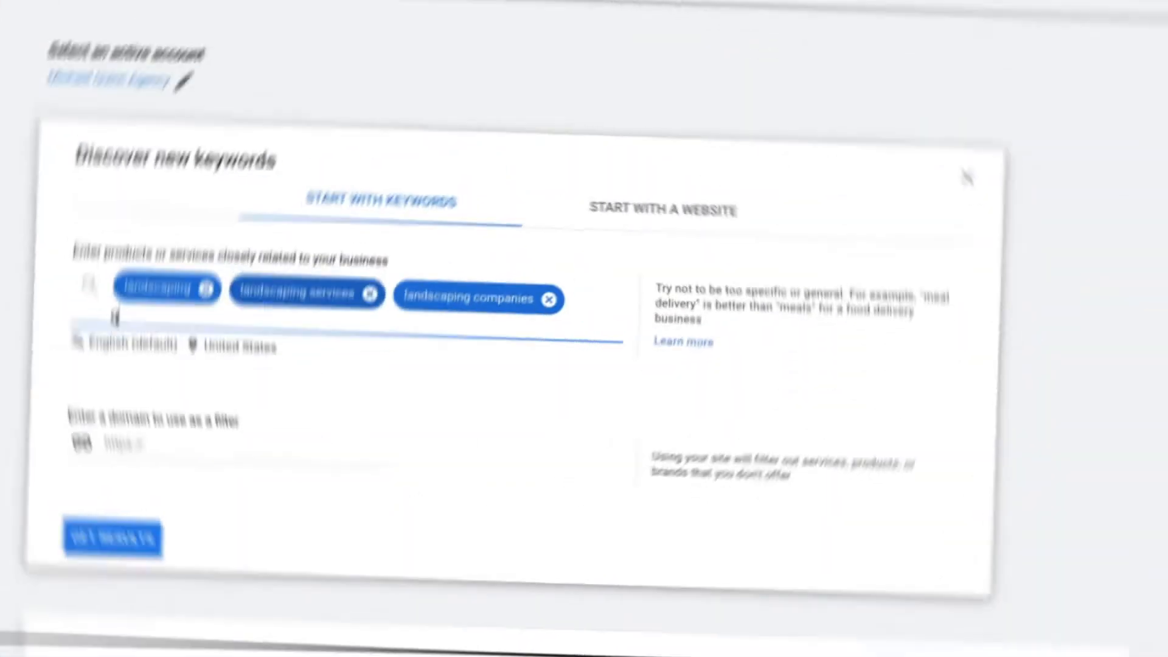
{"action": "type", "text": "q"}
{"action": "key", "text": "BackSpace"}
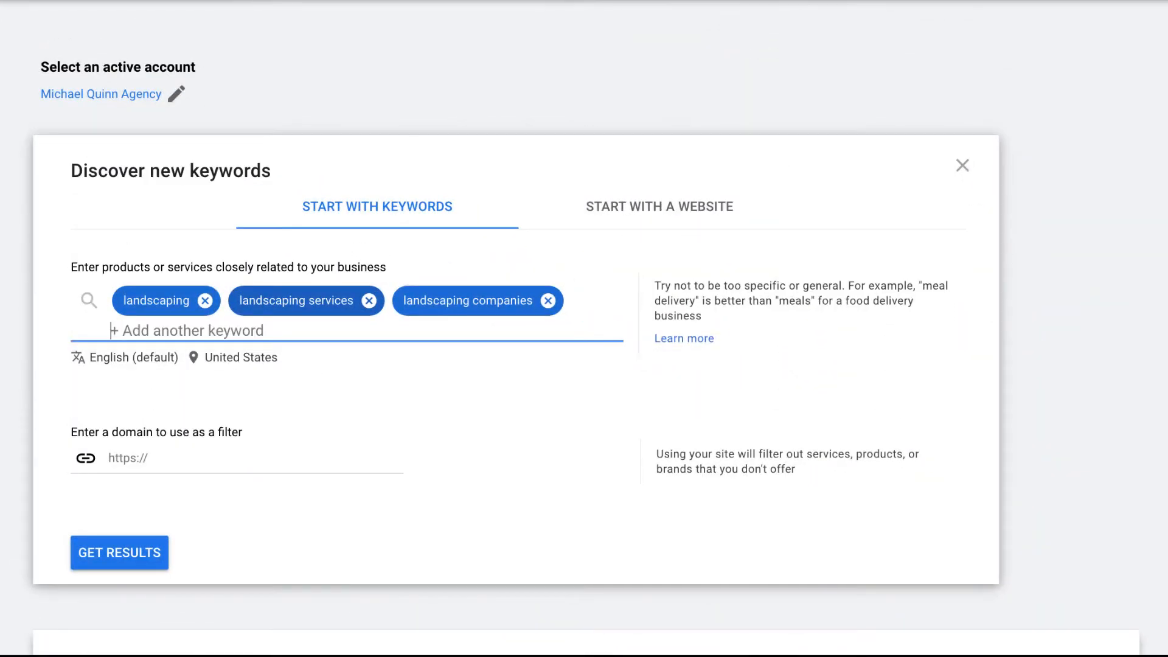
{"action": "type", "text": "la"}
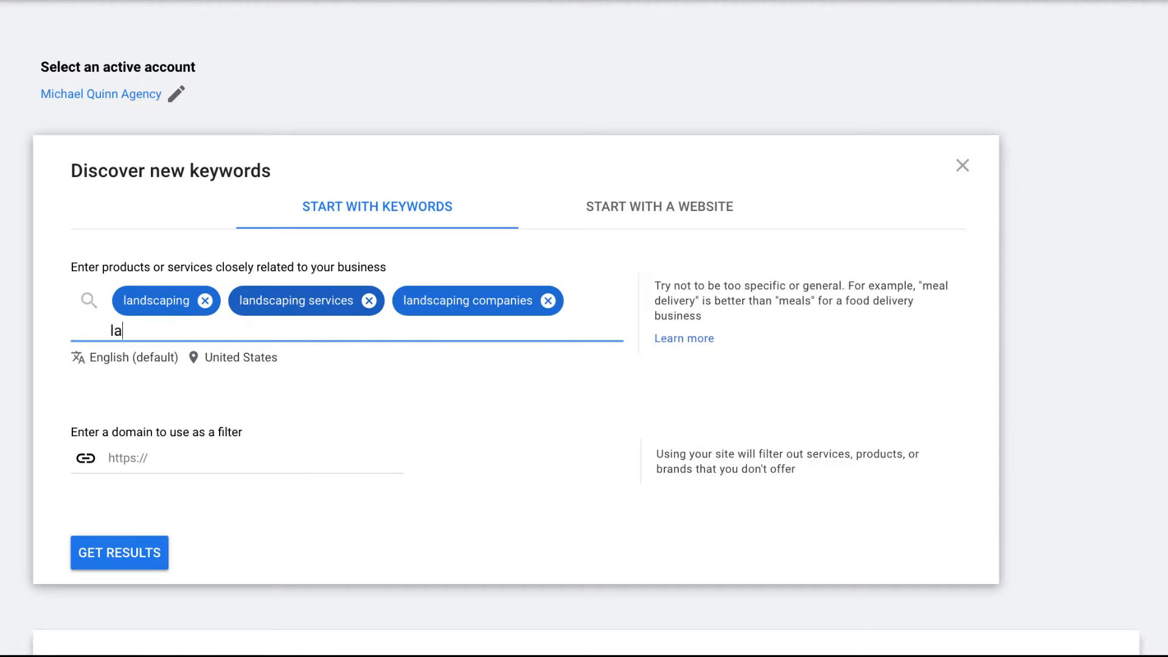
{"action": "type", "text": "ndscaping fargp"}
{"action": "key", "text": "Return"}
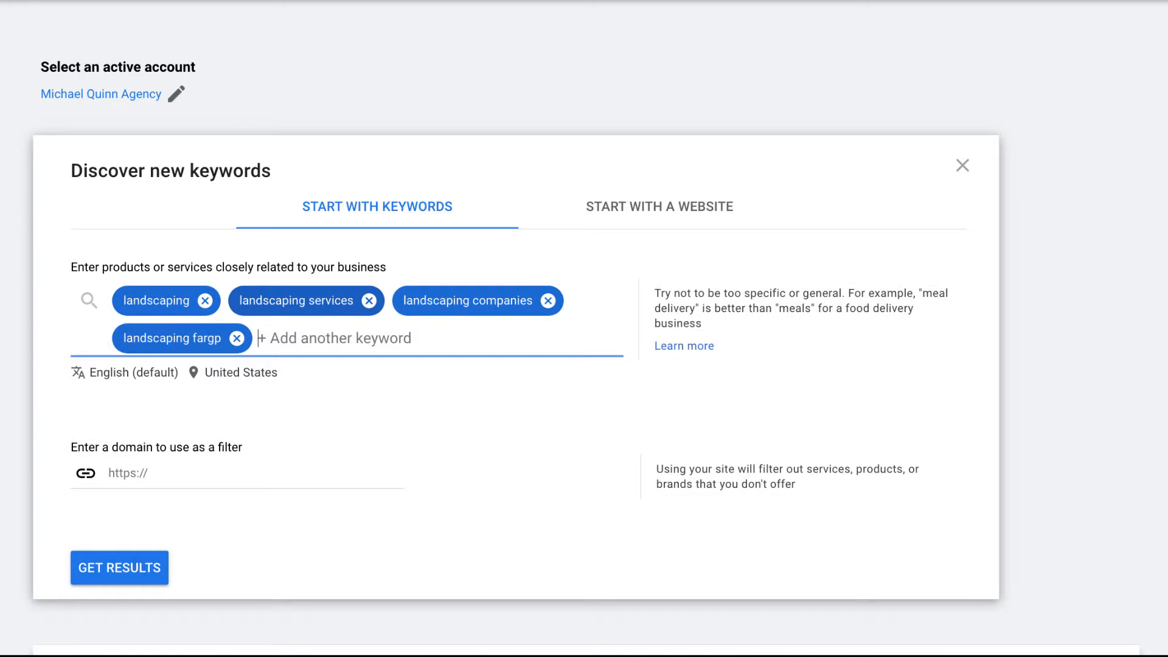
{"action": "left_click", "coordinate": [237, 338]}
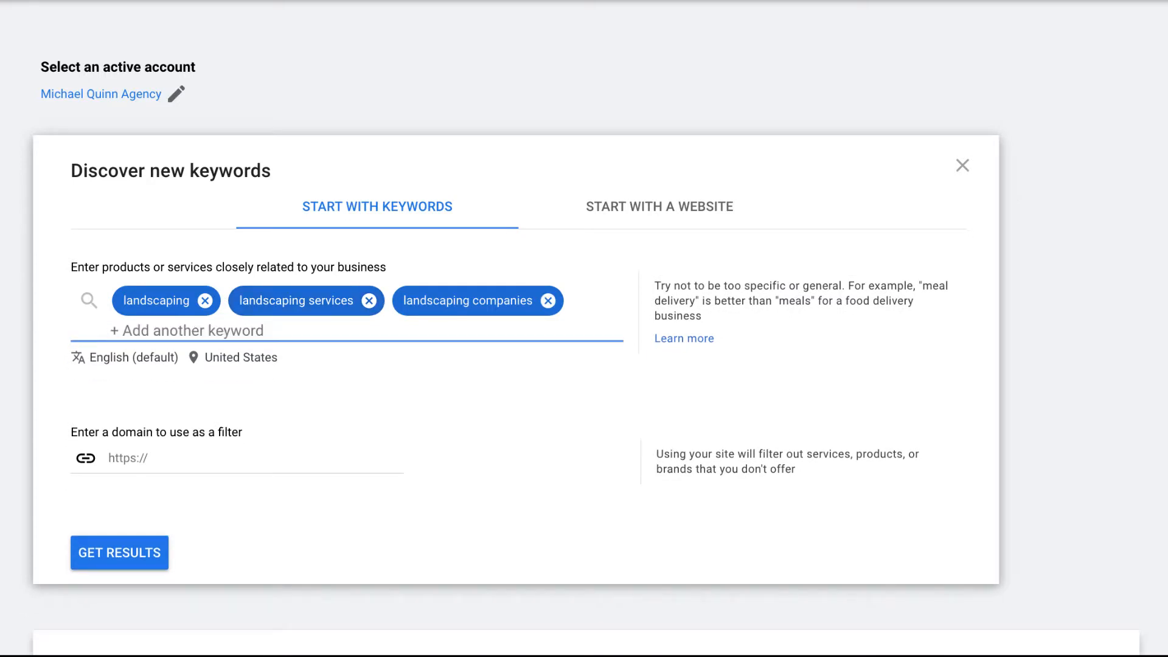
Add the keywords "landscaping fargo" and "landscaping fargo nd" and get the keyword results.
{"action": "type", "text": "landscaping fargo"}
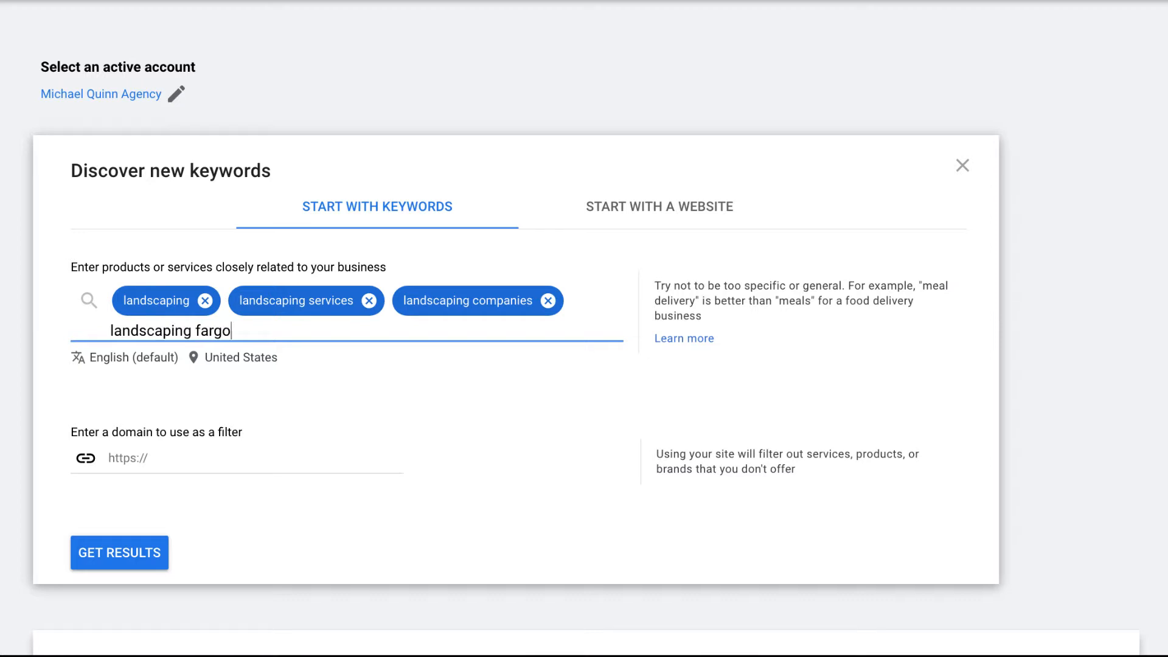
{"action": "key", "text": "Return"}
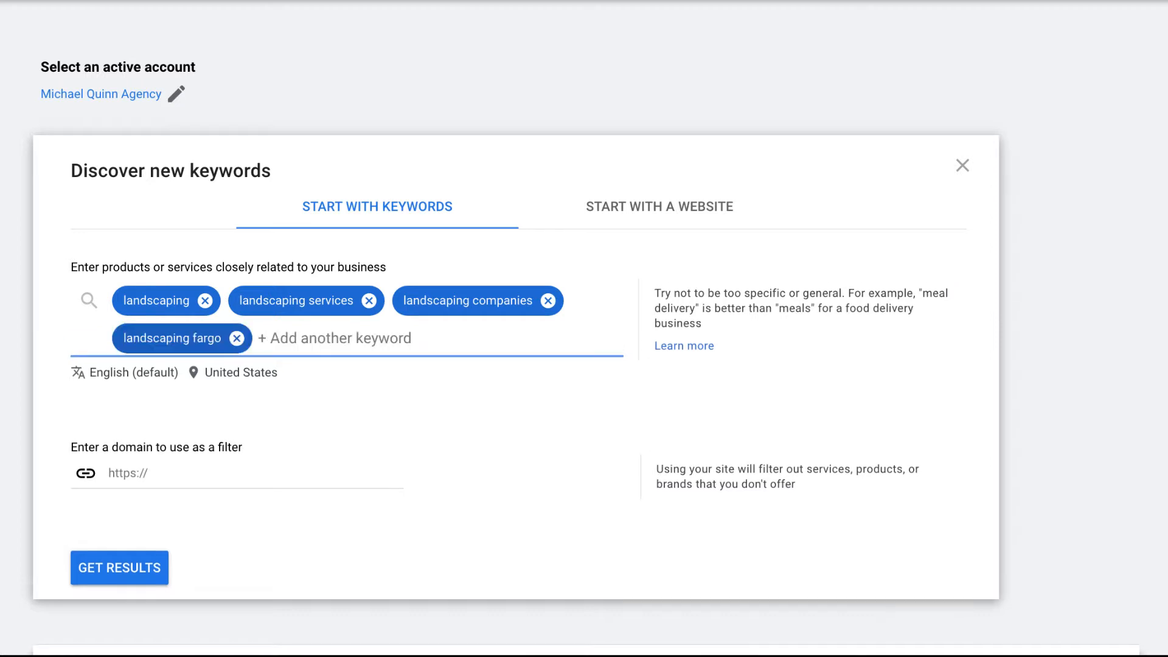
{"action": "type", "text": "landsca"}
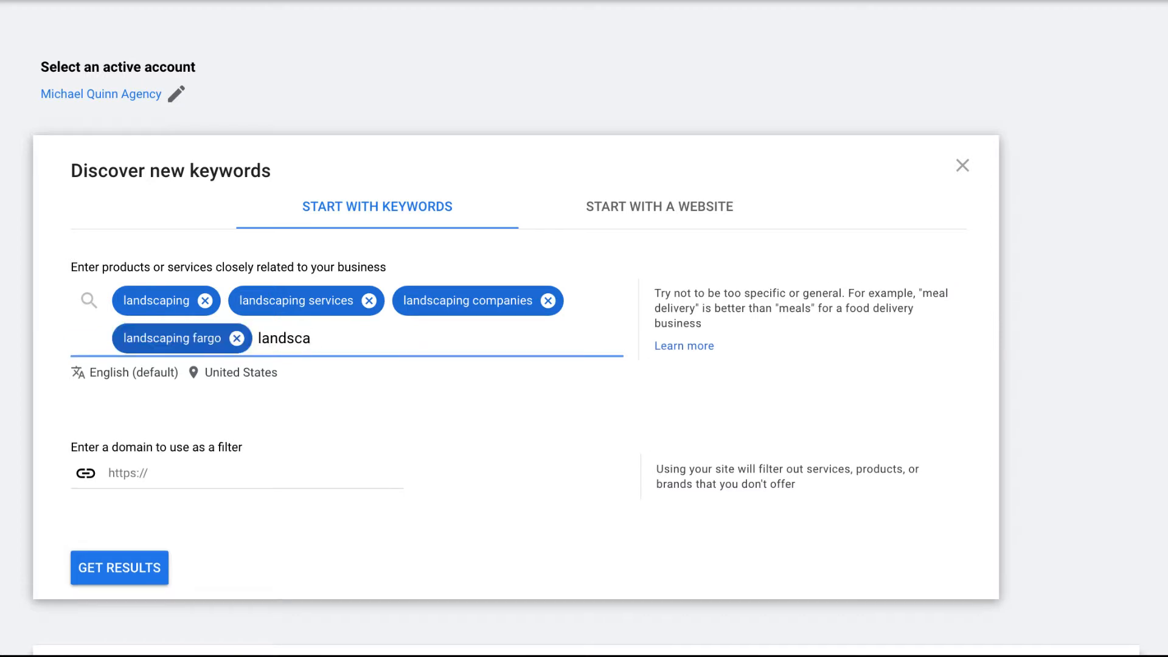
{"action": "type", "text": "ping fargo nd"}
{"action": "key", "text": "Return"}
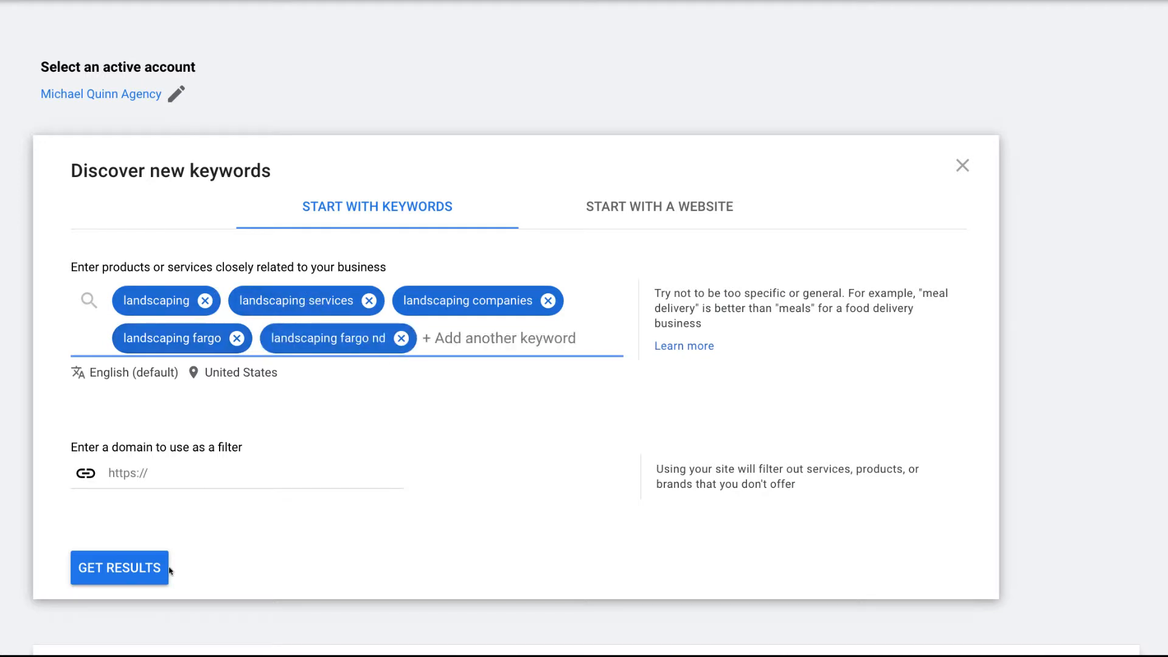
{"action": "left_click", "coordinate": [138, 567]}
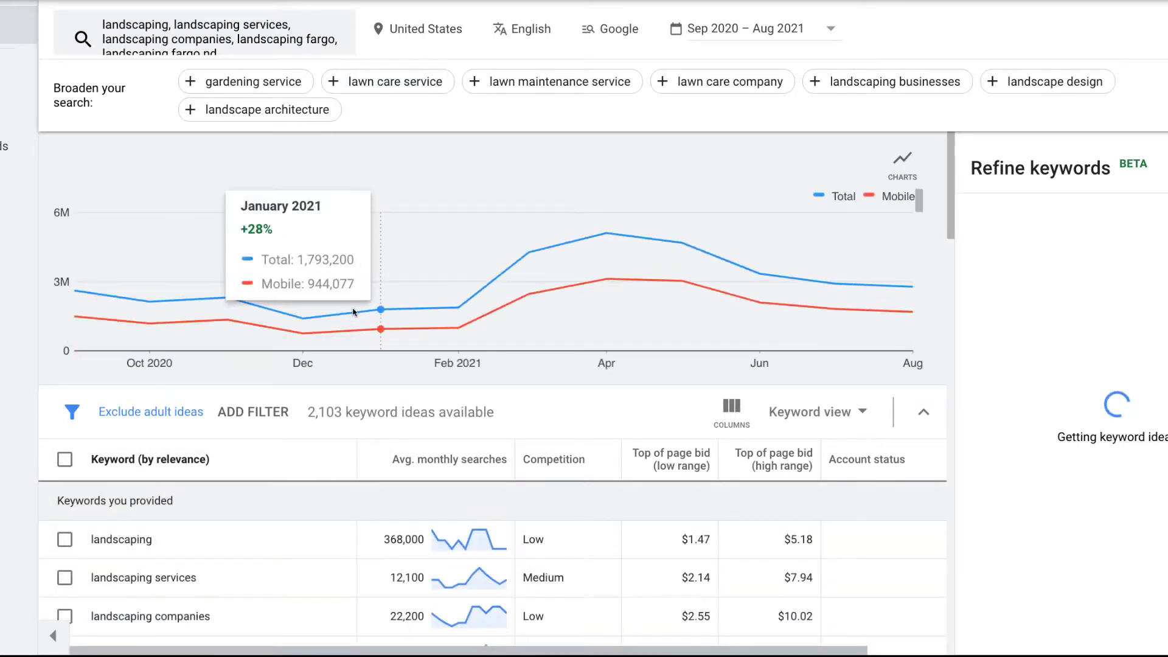
Remove the United States from the targeted locations of the keyword results.
{"action": "scroll", "coordinate": [353, 312], "scroll_direction": "down", "scroll_amount": 1}
{"action": "scroll", "coordinate": [297, 413], "scroll_direction": "down", "scroll_amount": 5}
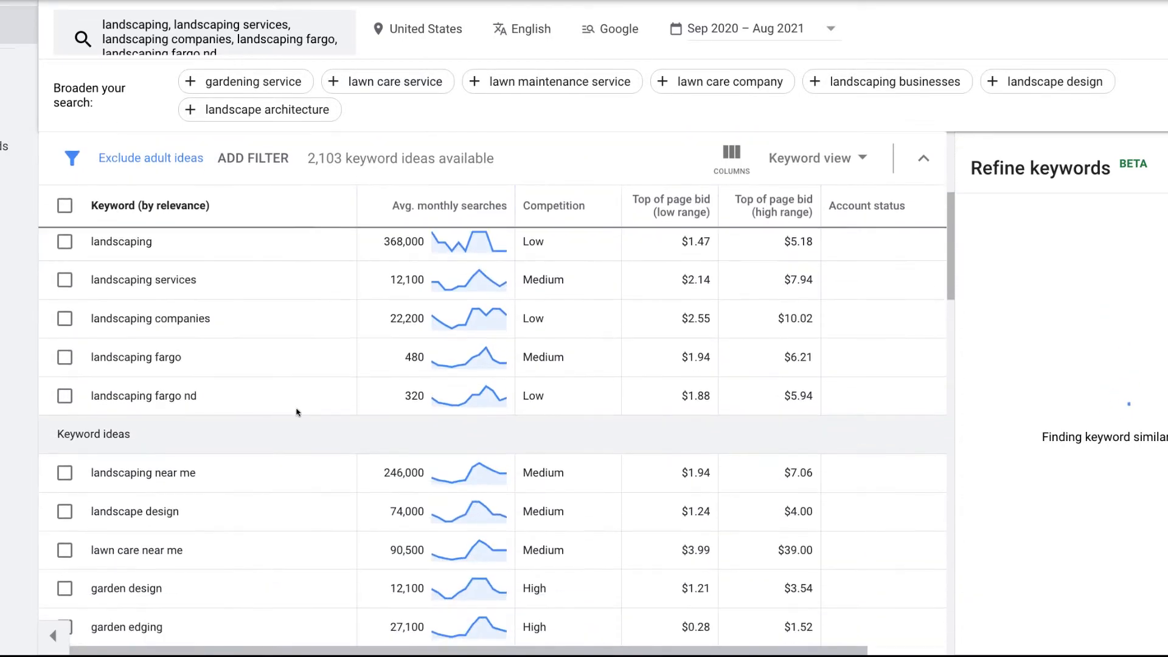
{"action": "scroll", "coordinate": [297, 413], "scroll_direction": "up", "scroll_amount": 4}
{"action": "scroll", "coordinate": [298, 413], "scroll_direction": "up", "scroll_amount": 2}
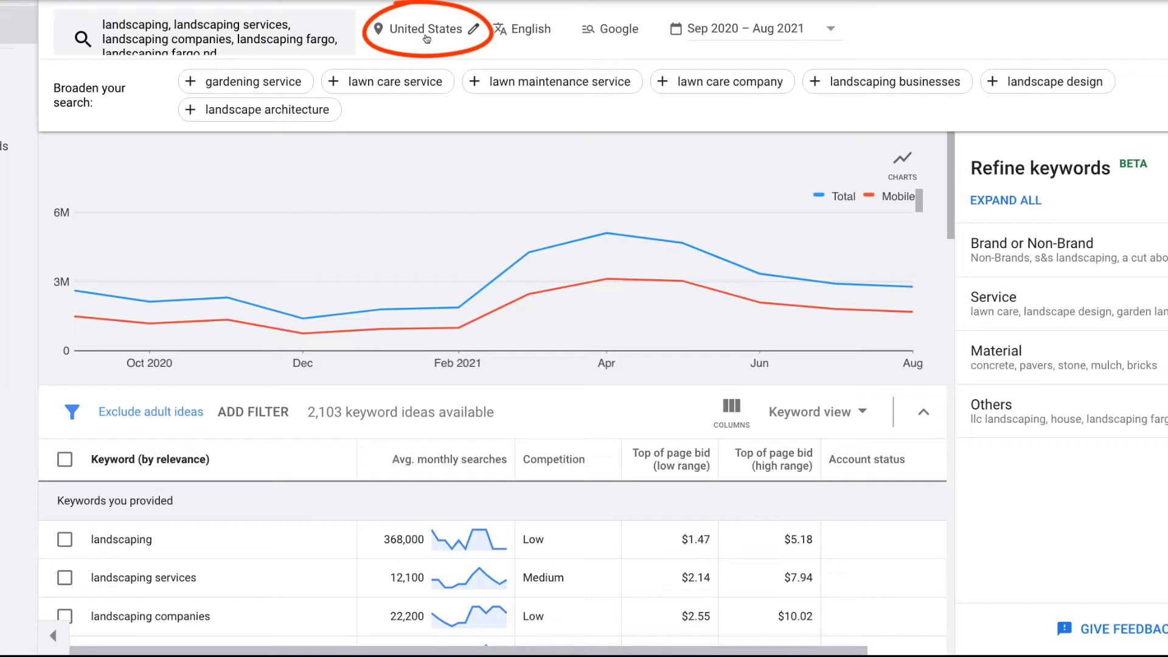
{"action": "left_click", "coordinate": [470, 33]}
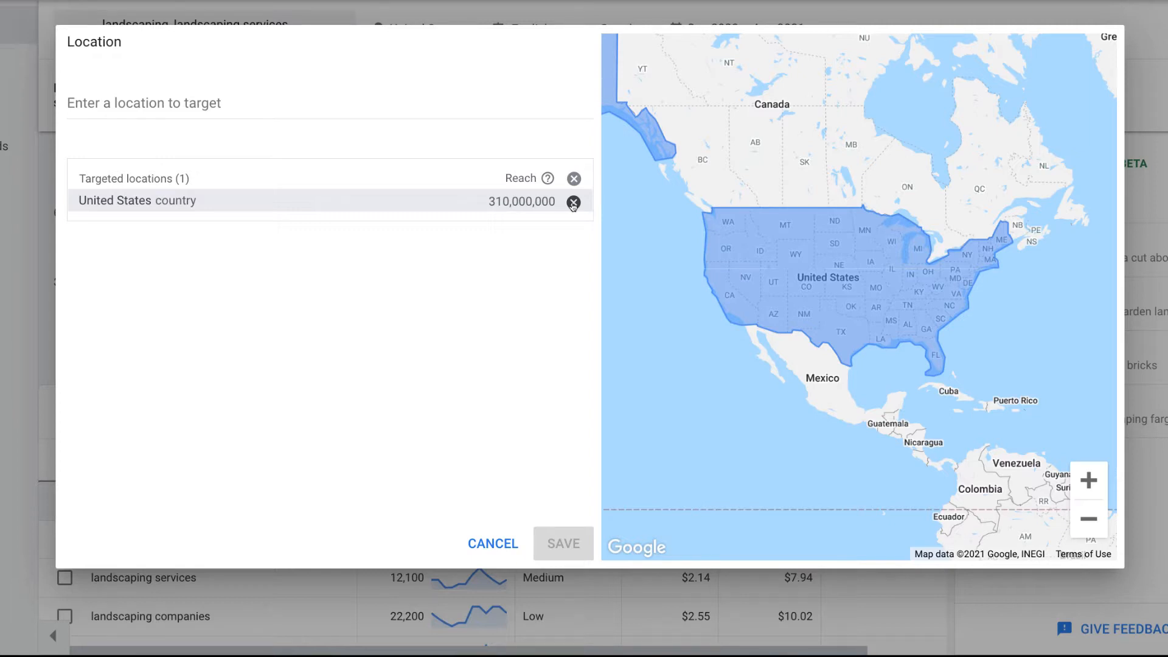
{"action": "left_click", "coordinate": [573, 202]}
Search the available target locations for "fargo" and for "cass" to compare the matching cities, counties and regions.
{"action": "left_click", "coordinate": [228, 105]}
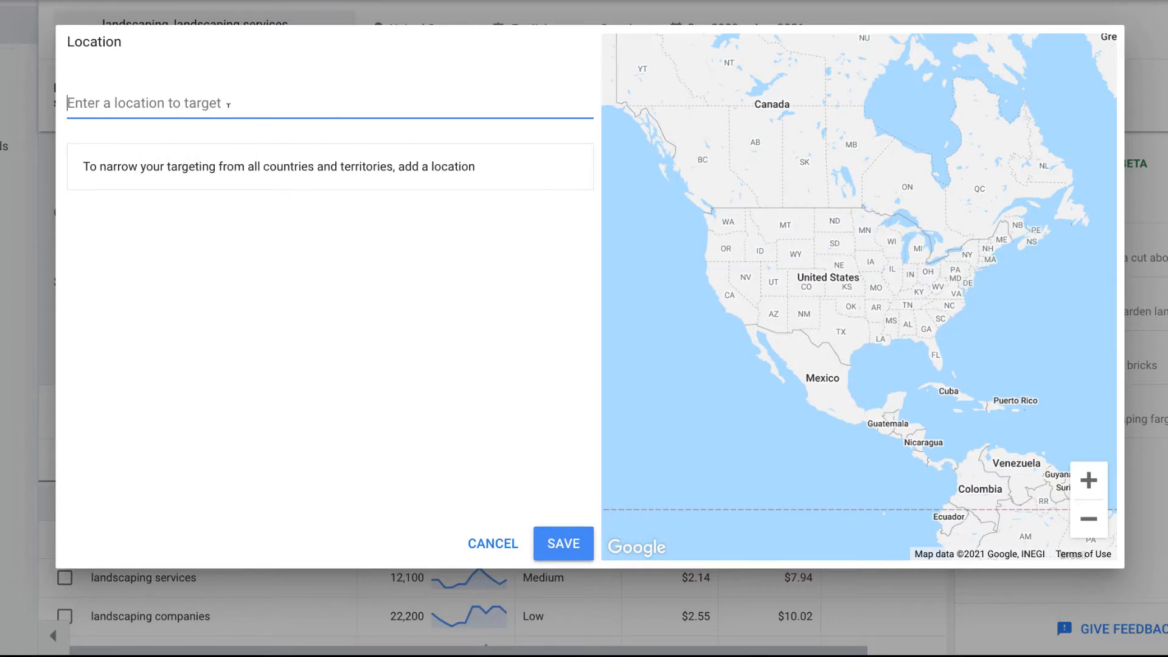
{"action": "type", "text": "fargo"}
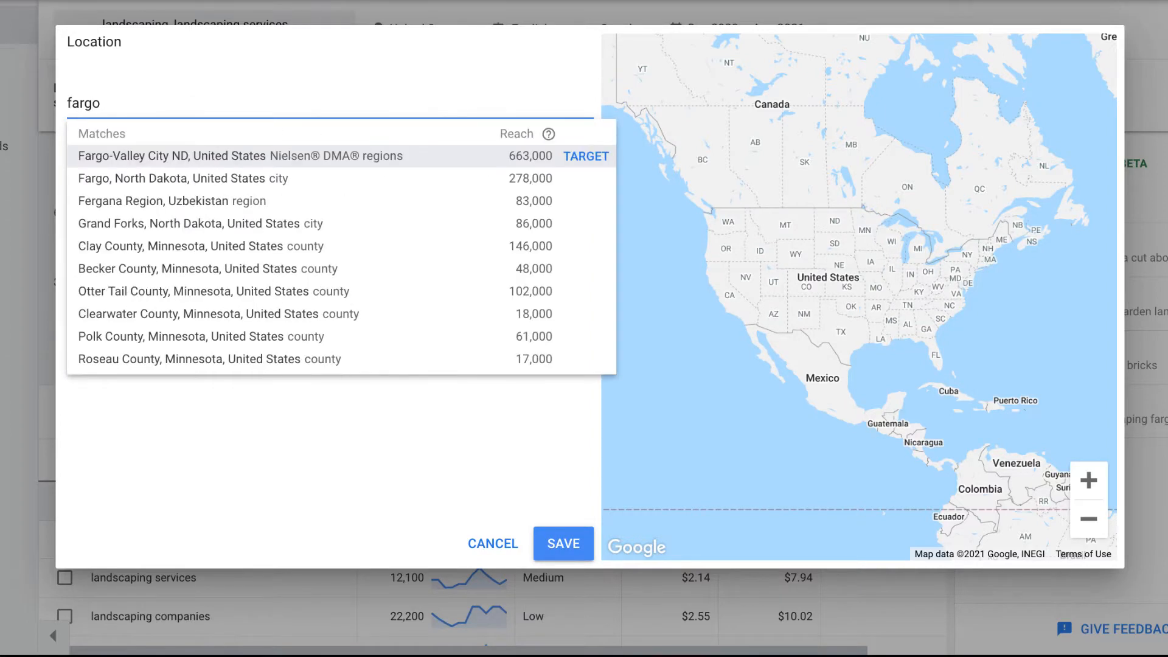
{"action": "mouse_move", "coordinate": [222, 178]}
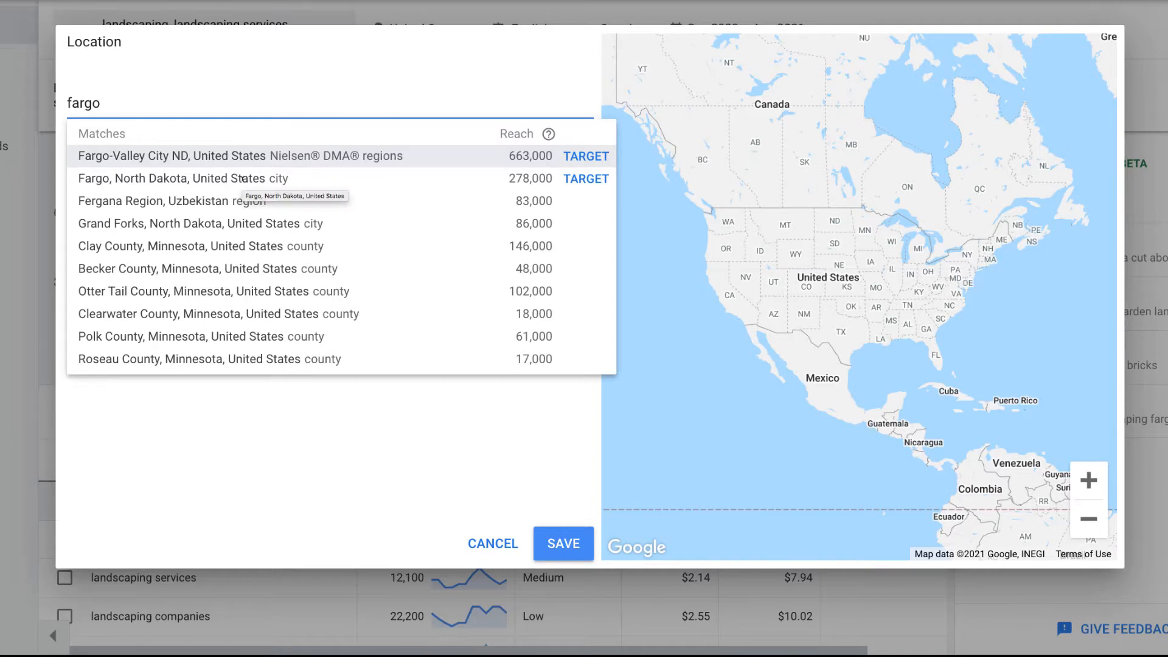
{"action": "left_click_drag", "start_coordinate": [102, 103], "coordinate": [35, 102]}
{"action": "type", "text": "cass"}
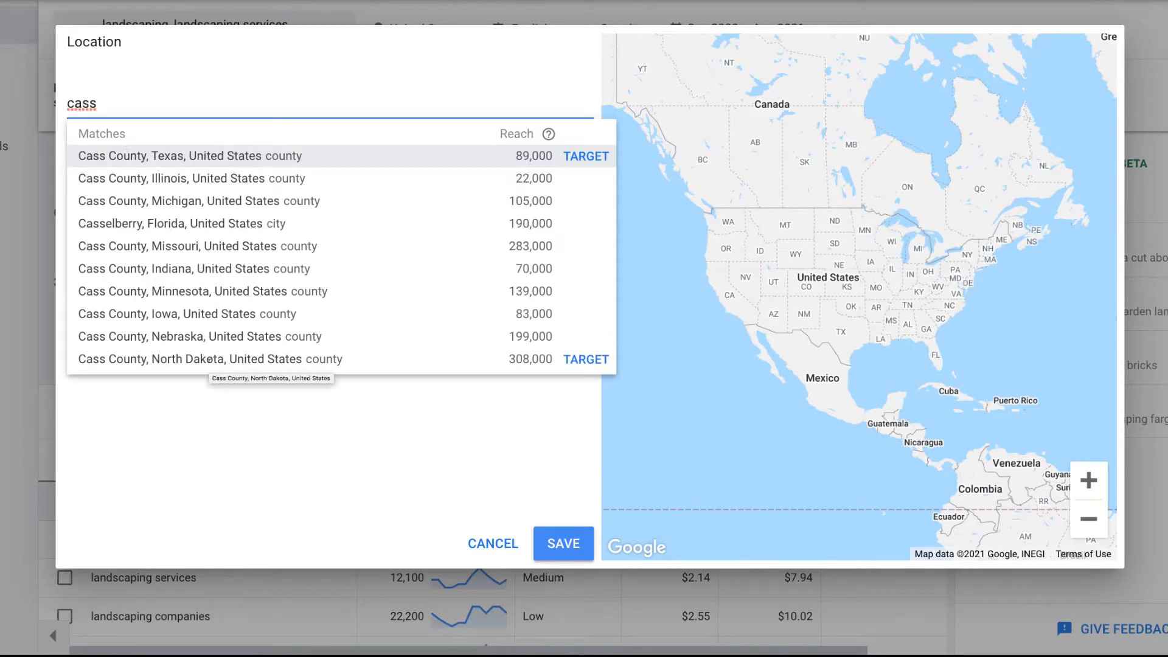
Target the Fargo-Valley City ND Nielsen DMA region and save it as the location for the keyword results.
{"action": "double_click", "coordinate": [101, 98]}
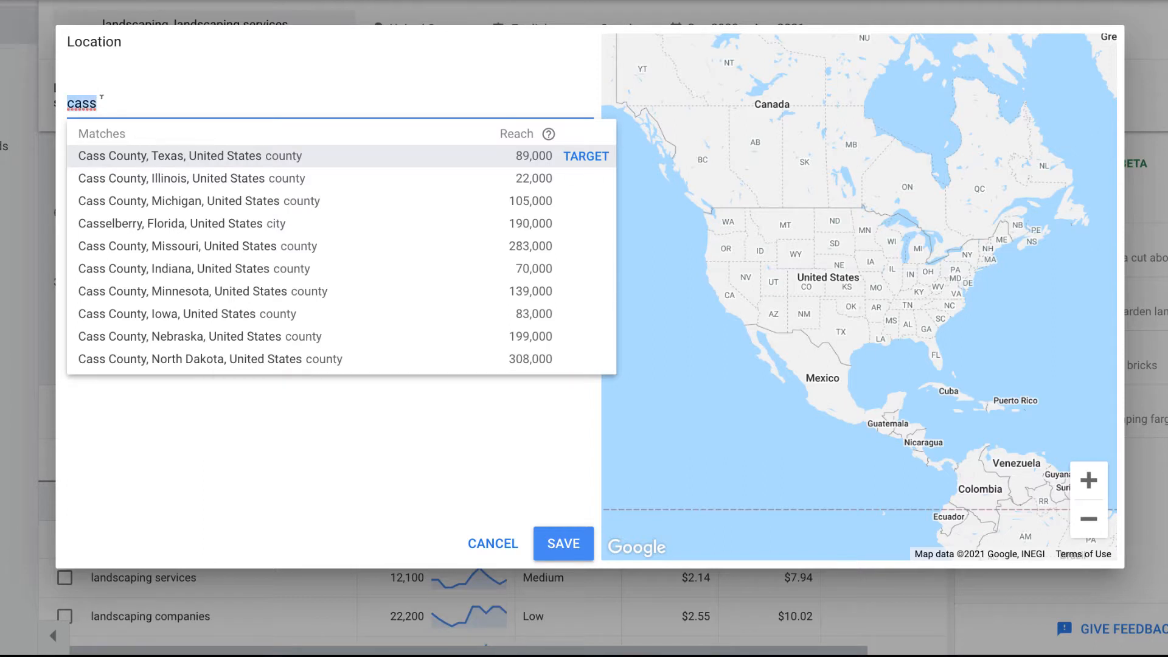
{"action": "key", "text": "BackSpace"}
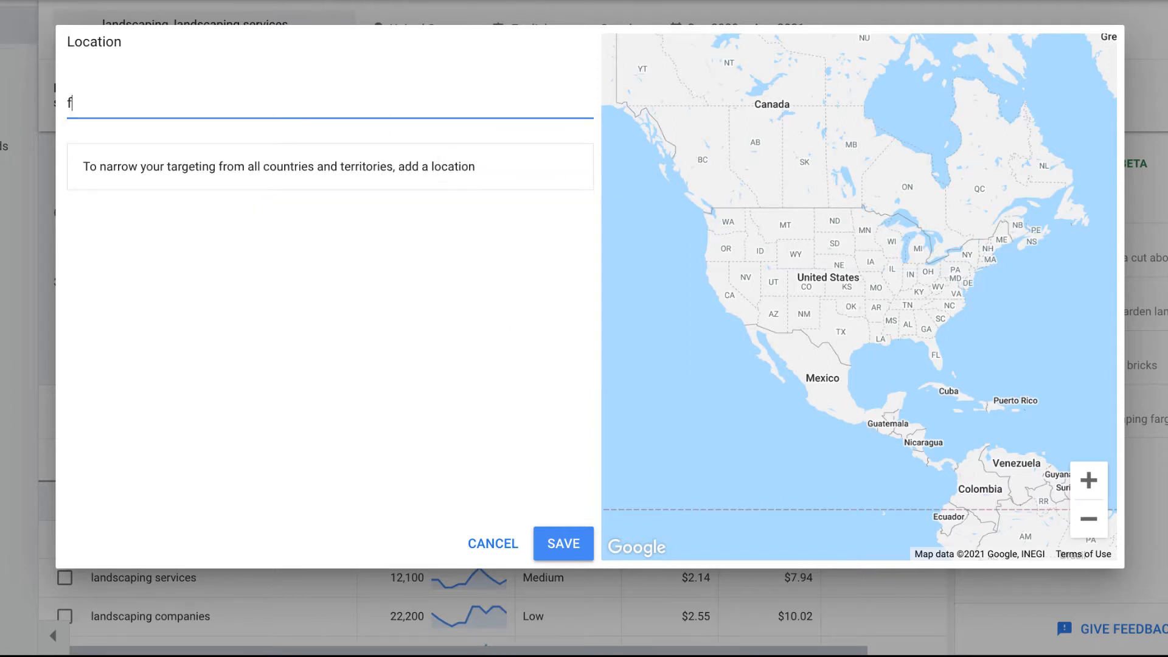
{"action": "type", "text": "fargo"}
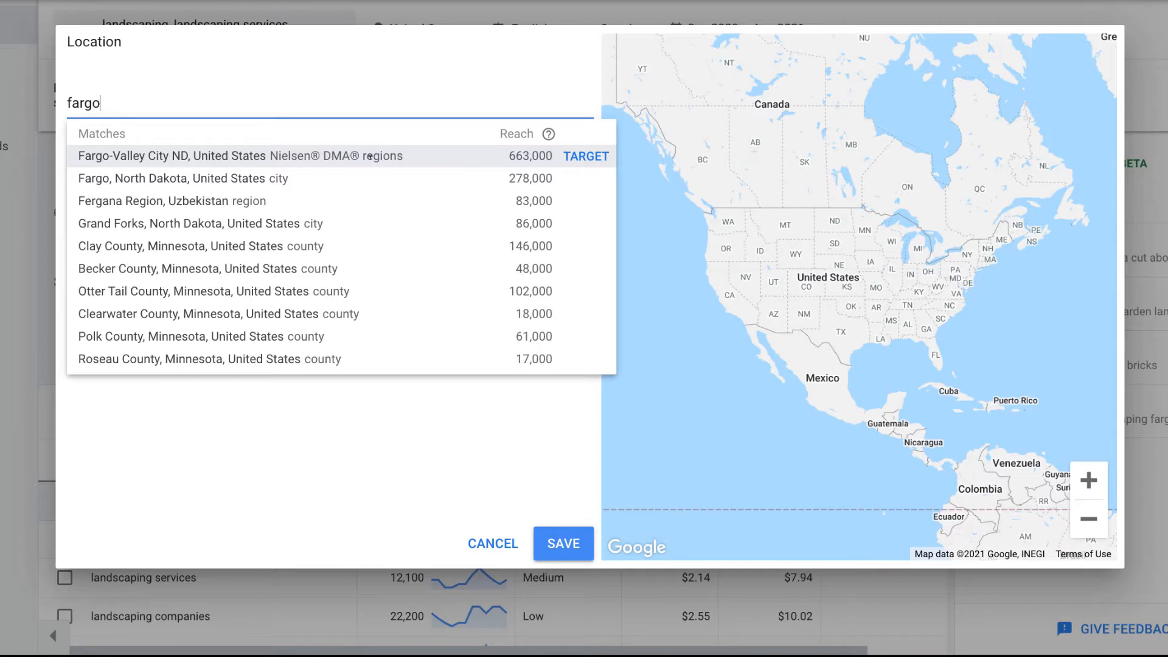
{"action": "left_click", "coordinate": [370, 157]}
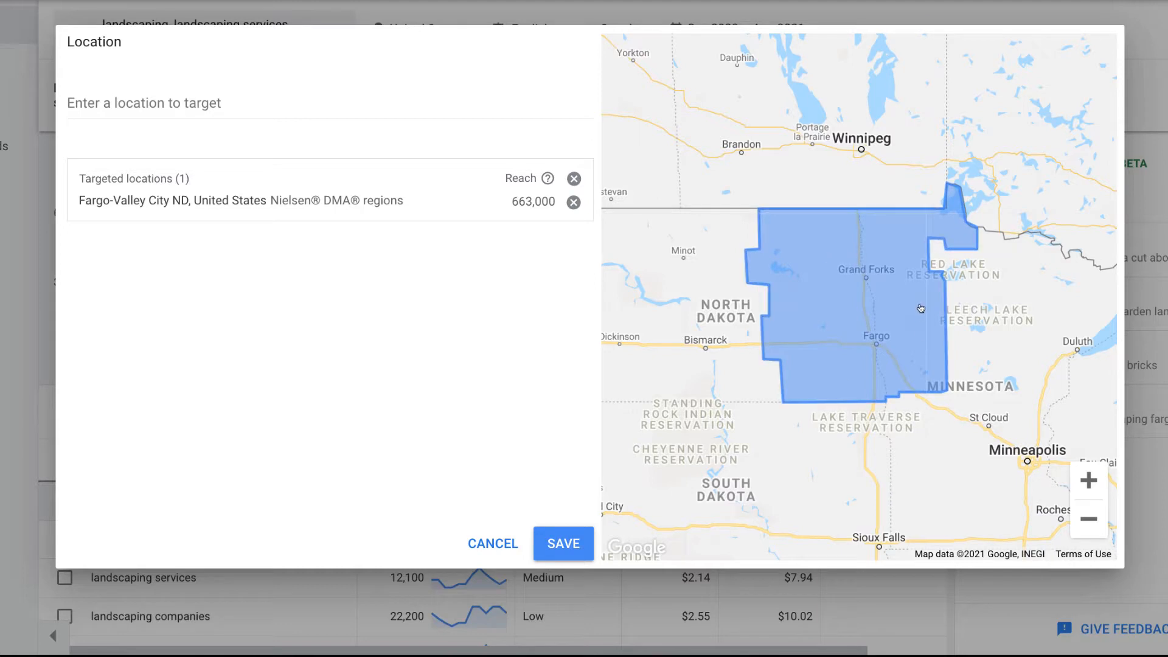
{"action": "scroll", "coordinate": [934, 352], "scroll_direction": "down", "scroll_amount": 3}
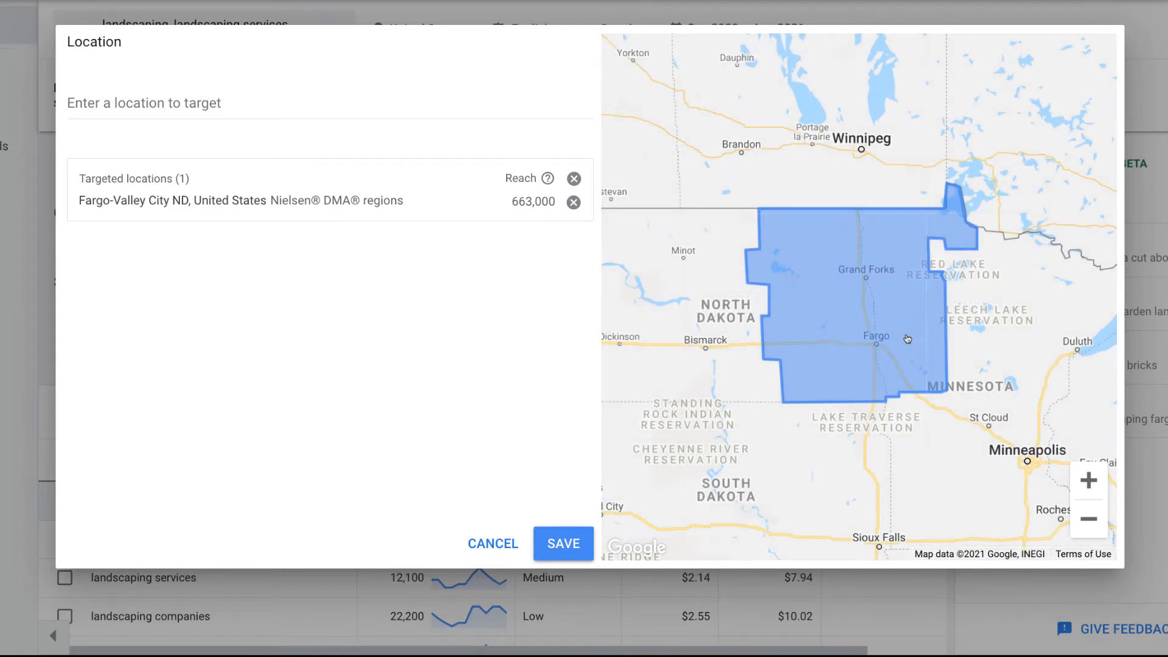
{"action": "left_click", "coordinate": [564, 543]}
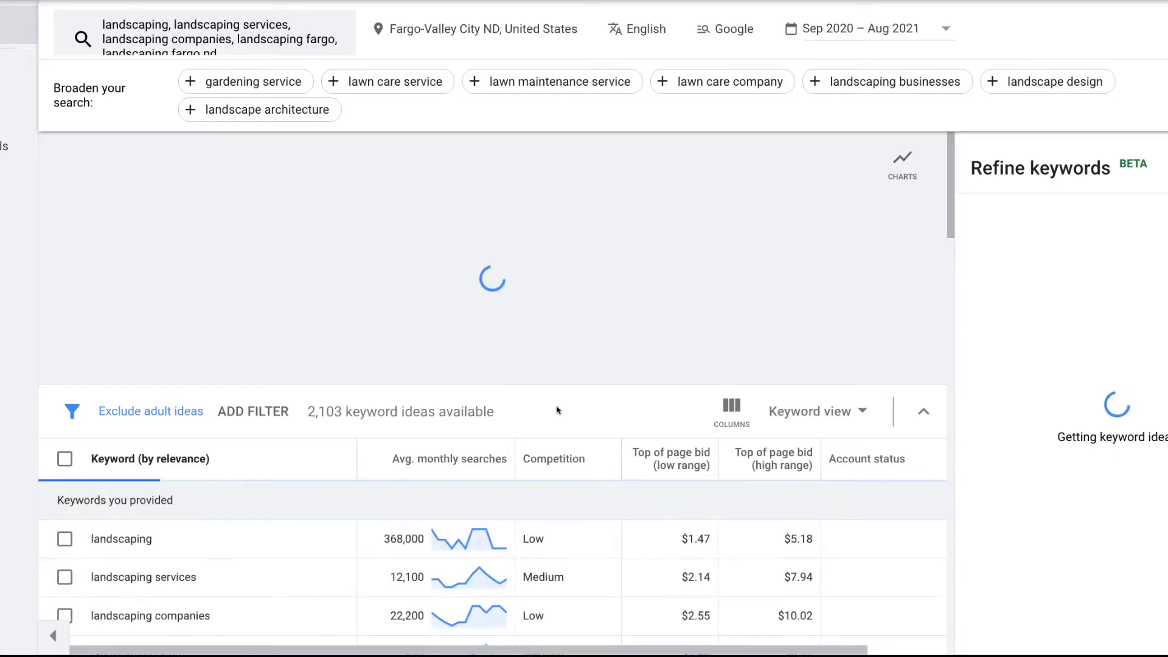
Hide the keyword refinement options and review the average monthly searches of the provided landscaping keywords.
{"action": "scroll", "coordinate": [463, 463], "scroll_direction": "down", "scroll_amount": 1}
{"action": "scroll", "coordinate": [463, 463], "scroll_direction": "down", "scroll_amount": 3}
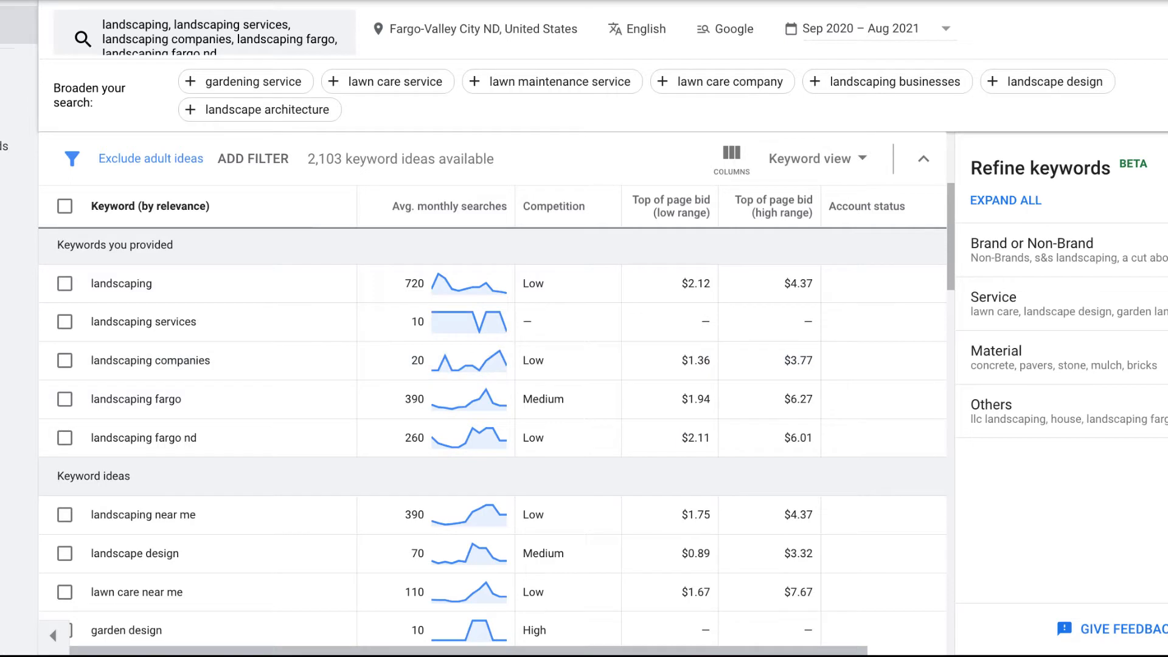
{"action": "left_click", "coordinate": [1166, 168]}
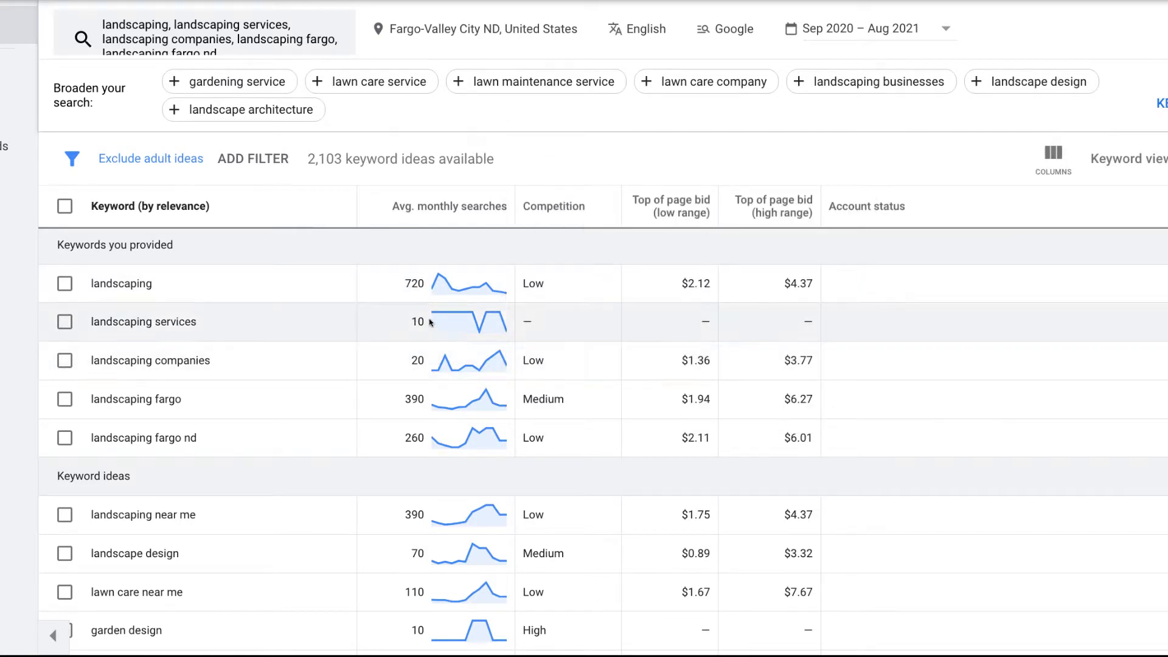
{"action": "scroll", "coordinate": [418, 322], "scroll_direction": "down", "scroll_amount": 1}
{"action": "scroll", "coordinate": [420, 329], "scroll_direction": "up", "scroll_amount": 2}
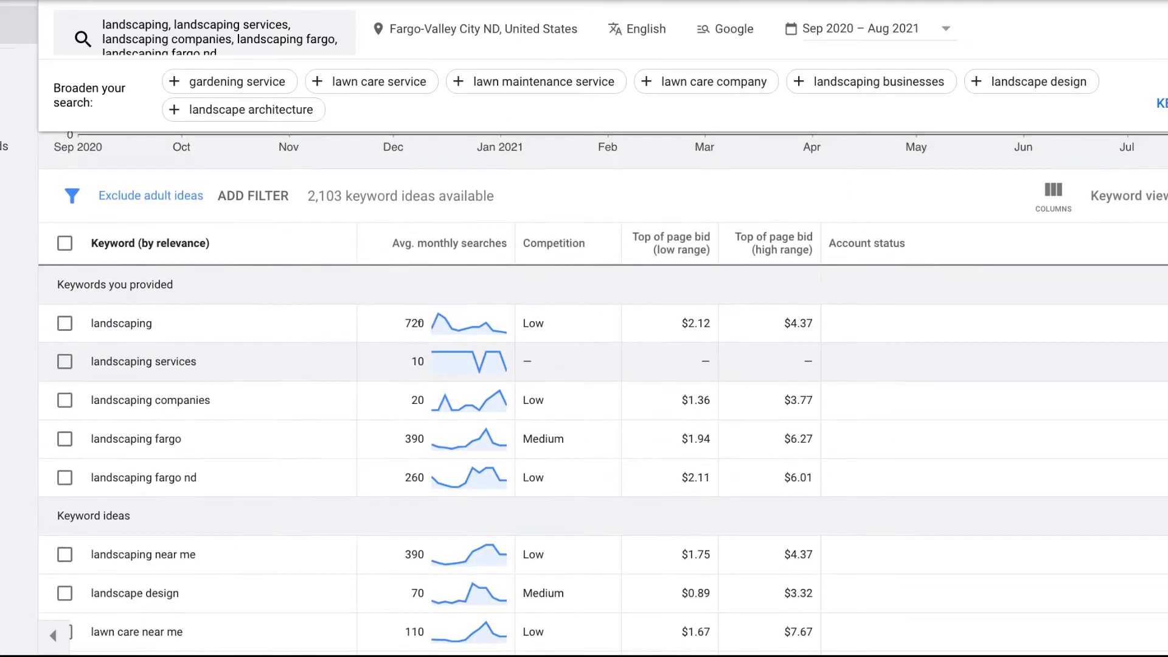
{"action": "scroll", "coordinate": [418, 362], "scroll_direction": "down", "scroll_amount": 1}
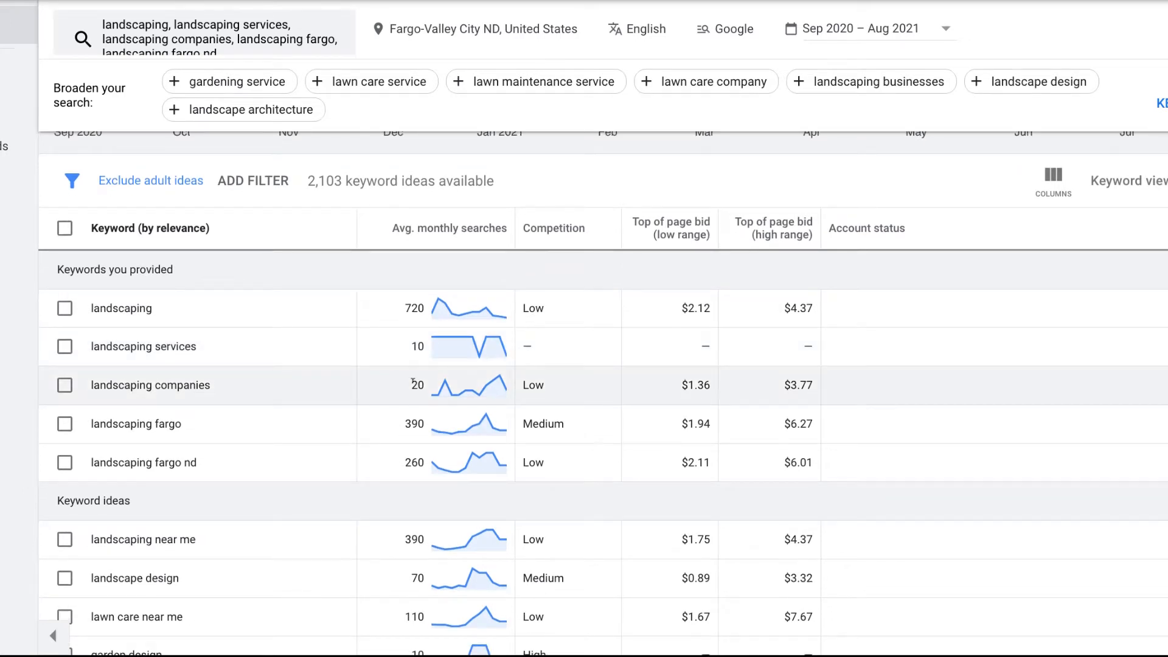
Replace the Fargo-Valley City region with Cass County, North Dakota as the targeted location and save.
{"action": "left_click", "coordinate": [468, 30]}
{"action": "left_click", "coordinate": [339, 94]}
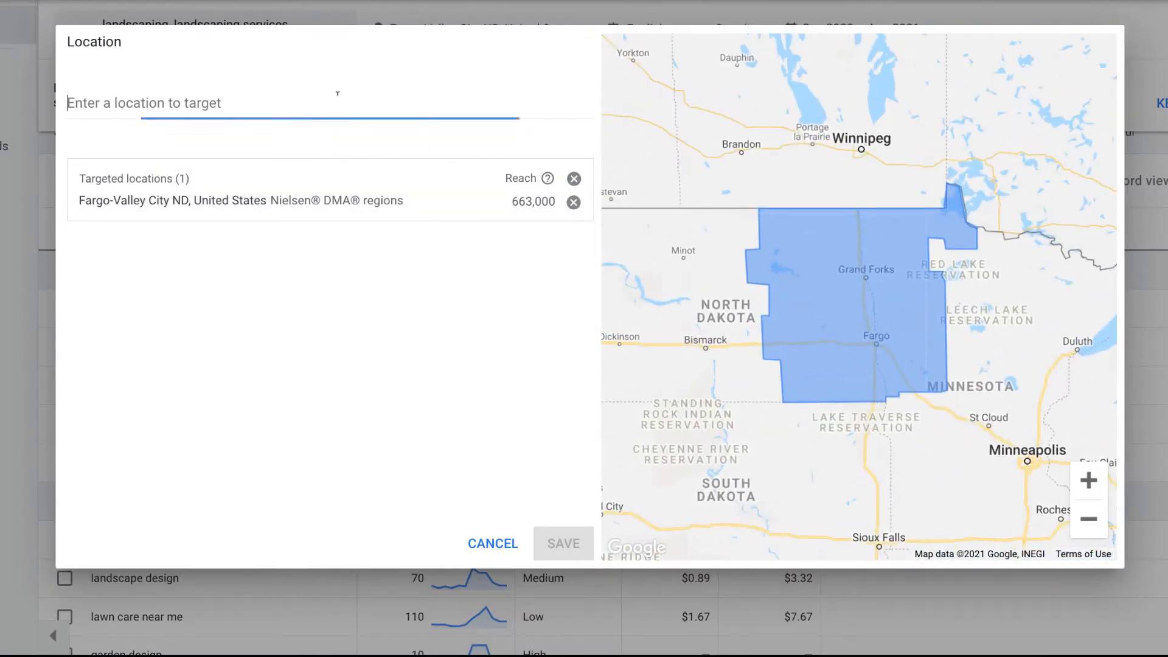
{"action": "type", "text": "cass county nd"}
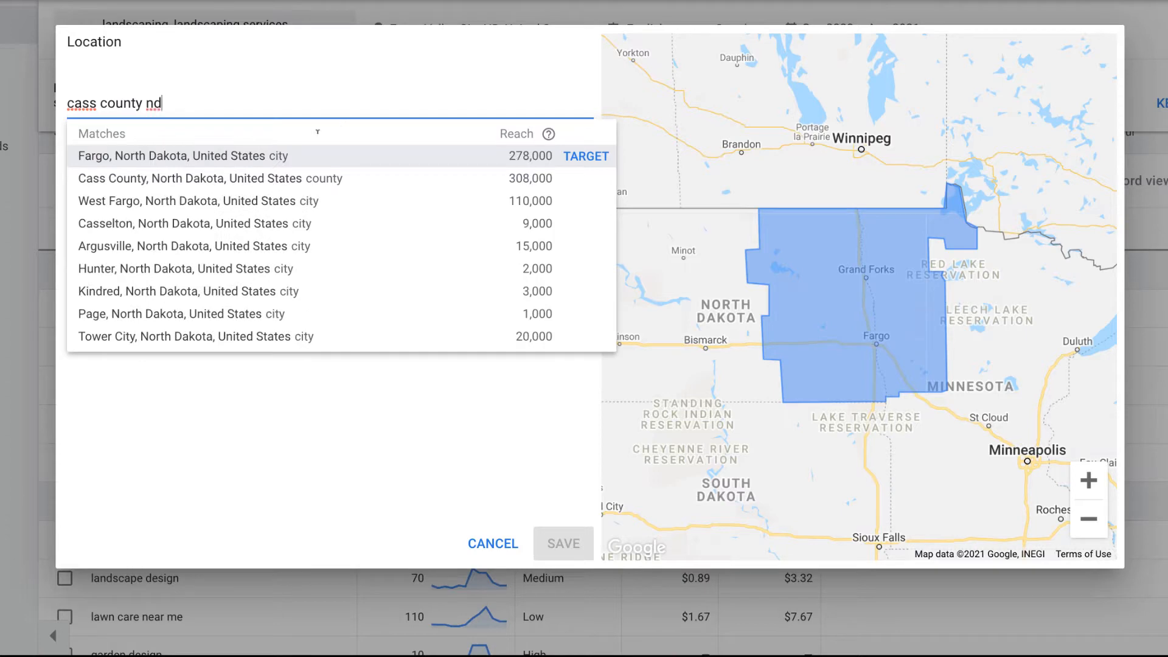
{"action": "left_click", "coordinate": [203, 179]}
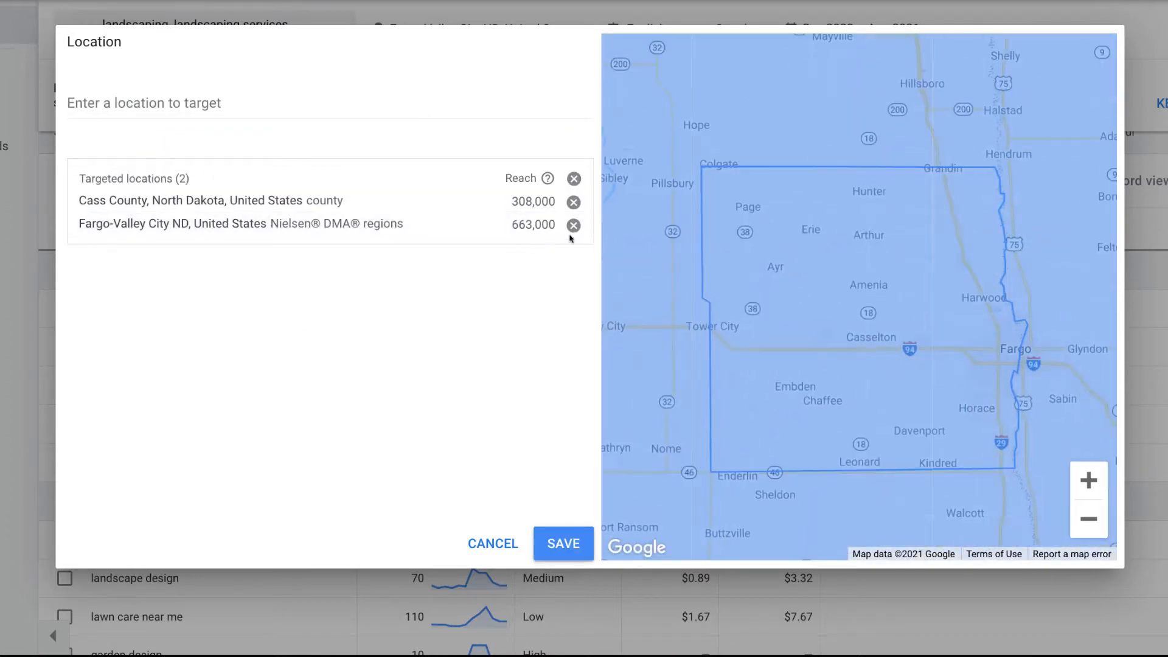
{"action": "left_click", "coordinate": [573, 225]}
{"action": "left_click", "coordinate": [560, 533]}
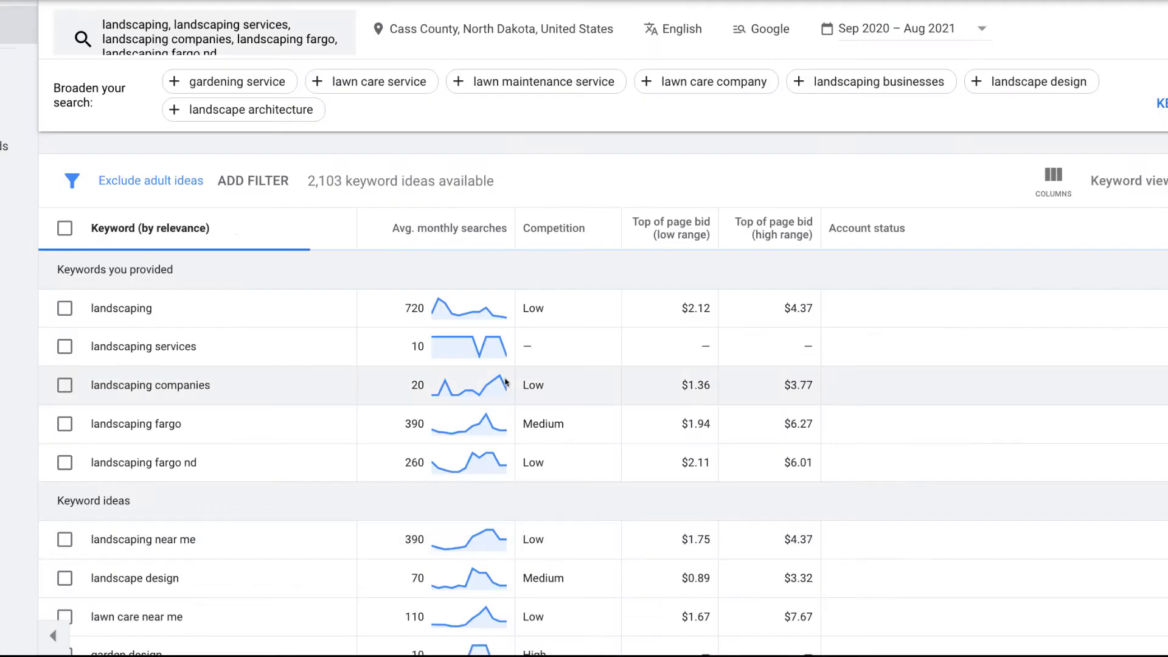
Examine the first page of keyword ideas and their average monthly searches for Cass County.
{"action": "mouse_move", "coordinate": [496, 376]}
{"action": "scroll", "coordinate": [336, 380], "scroll_direction": "down", "scroll_amount": 10}
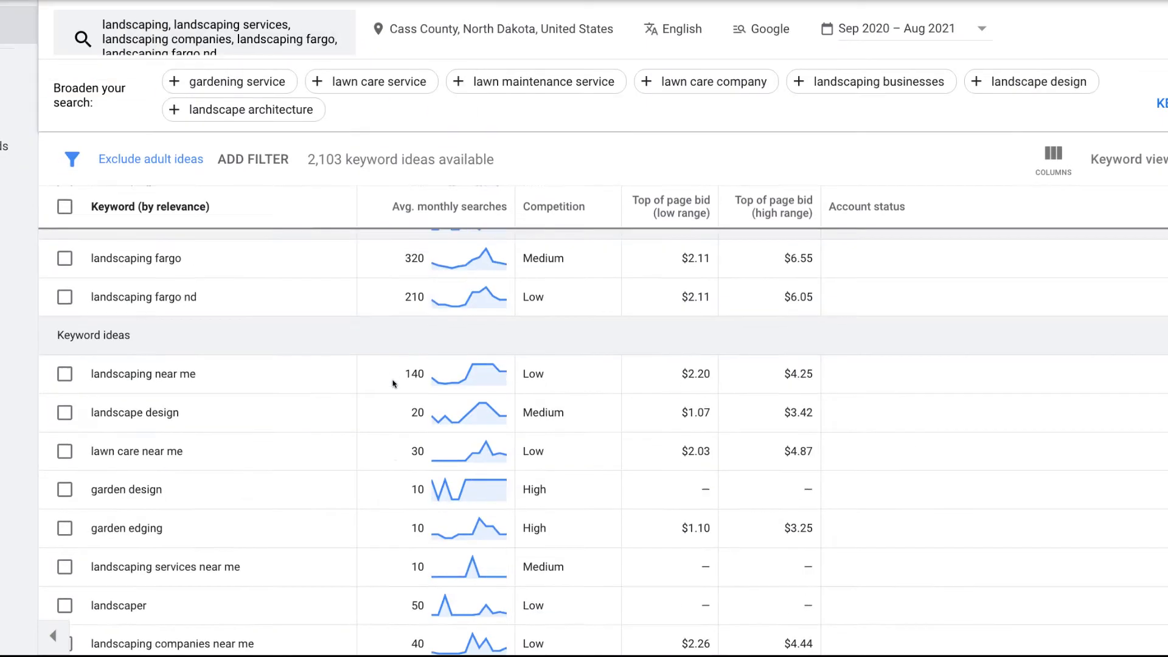
{"action": "scroll", "coordinate": [393, 383], "scroll_direction": "down", "scroll_amount": 15}
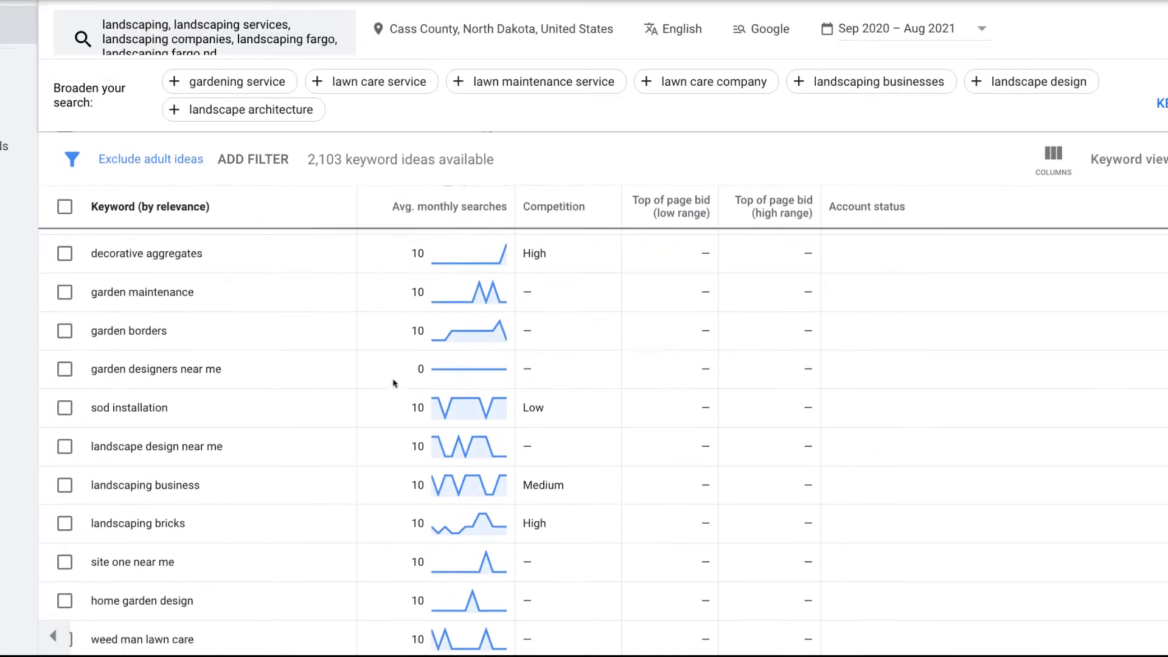
{"action": "scroll", "coordinate": [393, 383], "scroll_direction": "down", "scroll_amount": 3}
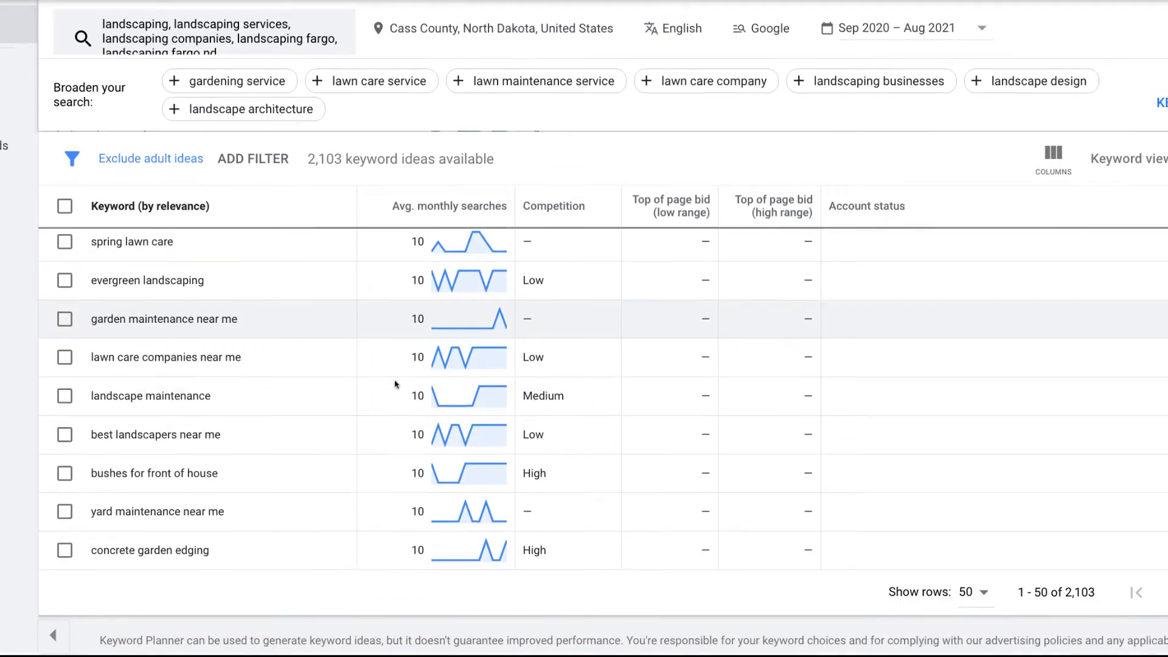
{"action": "scroll", "coordinate": [395, 385], "scroll_direction": "up", "scroll_amount": 2}
{"action": "scroll", "coordinate": [396, 384], "scroll_direction": "up", "scroll_amount": 20}
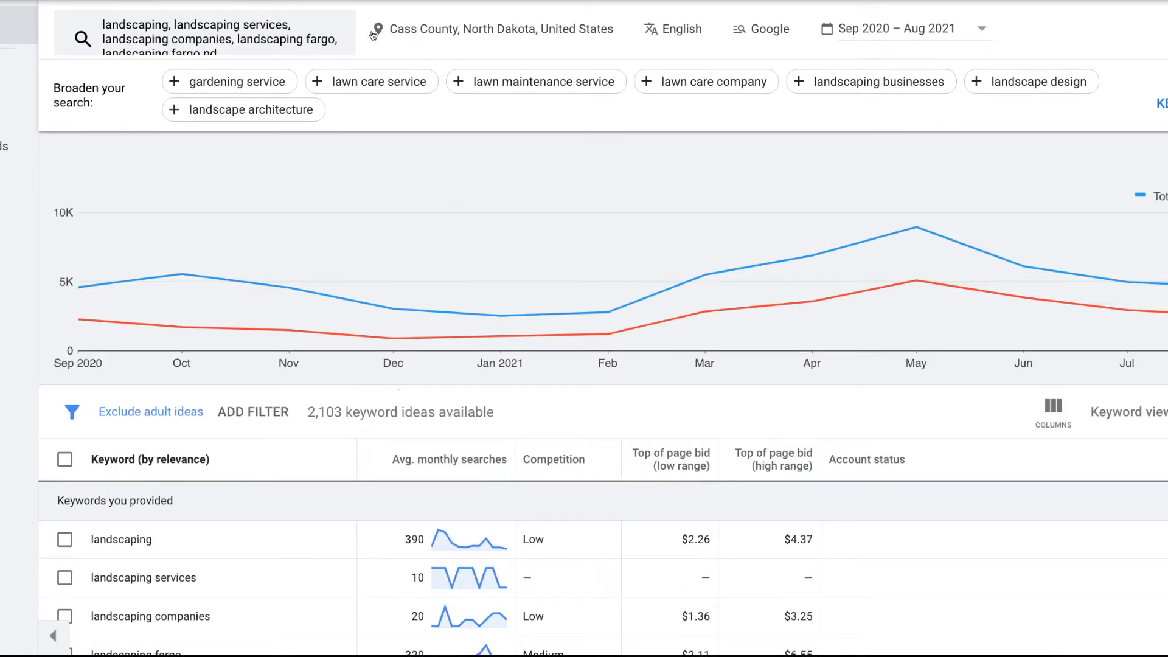
Remove Cass County from the targeted locations, target the Fargo-Valley City ND region instead and save.
{"action": "left_click", "coordinate": [373, 35]}
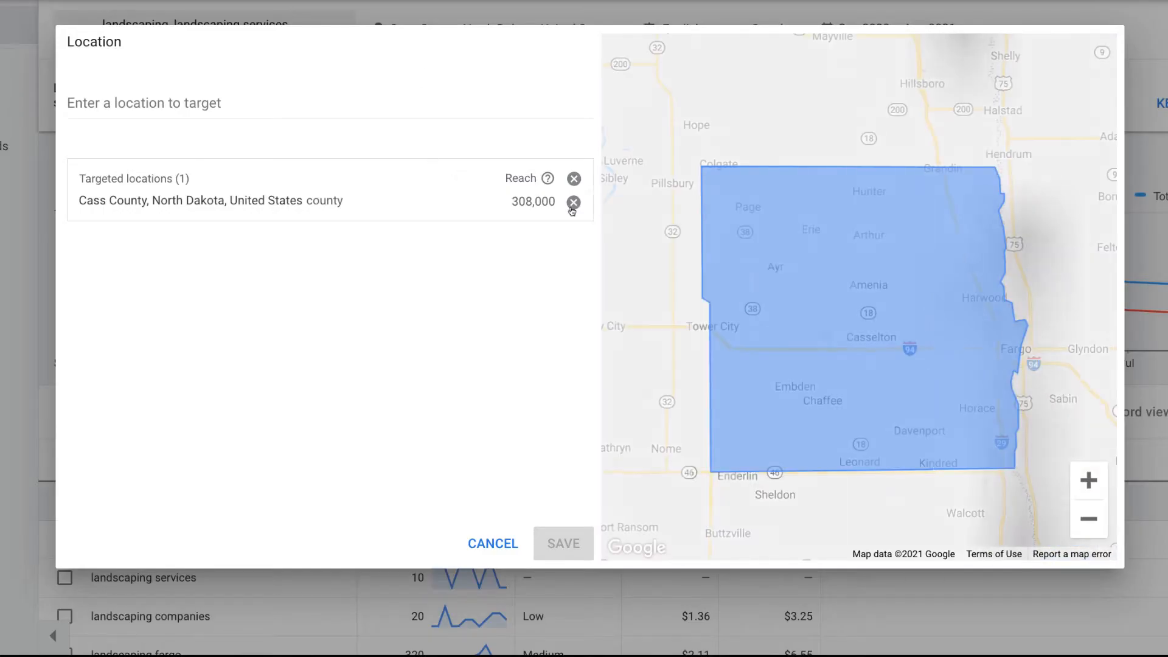
{"action": "left_click", "coordinate": [570, 196]}
{"action": "left_click", "coordinate": [307, 107]}
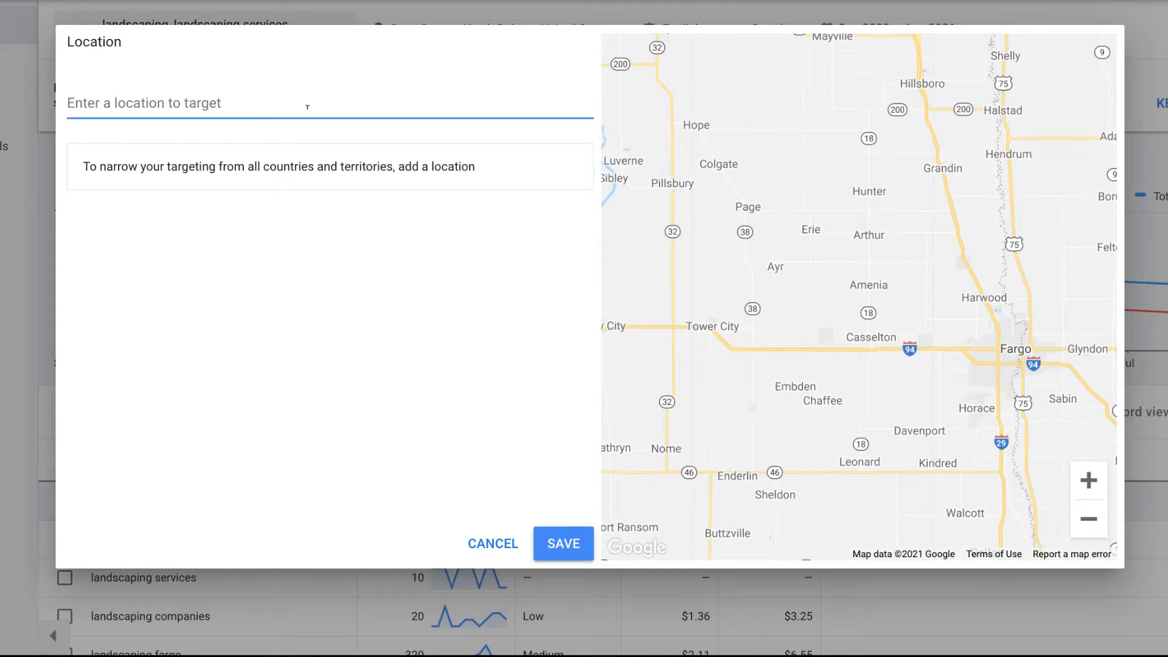
{"action": "type", "text": "fargo"}
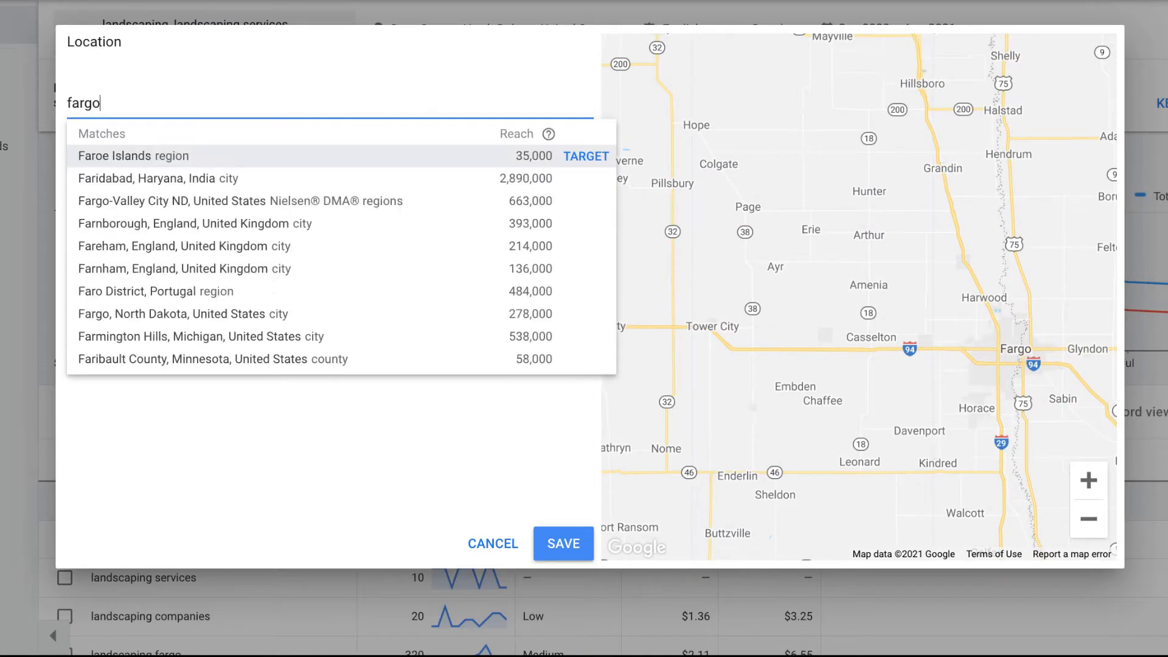
{"action": "left_click", "coordinate": [285, 157]}
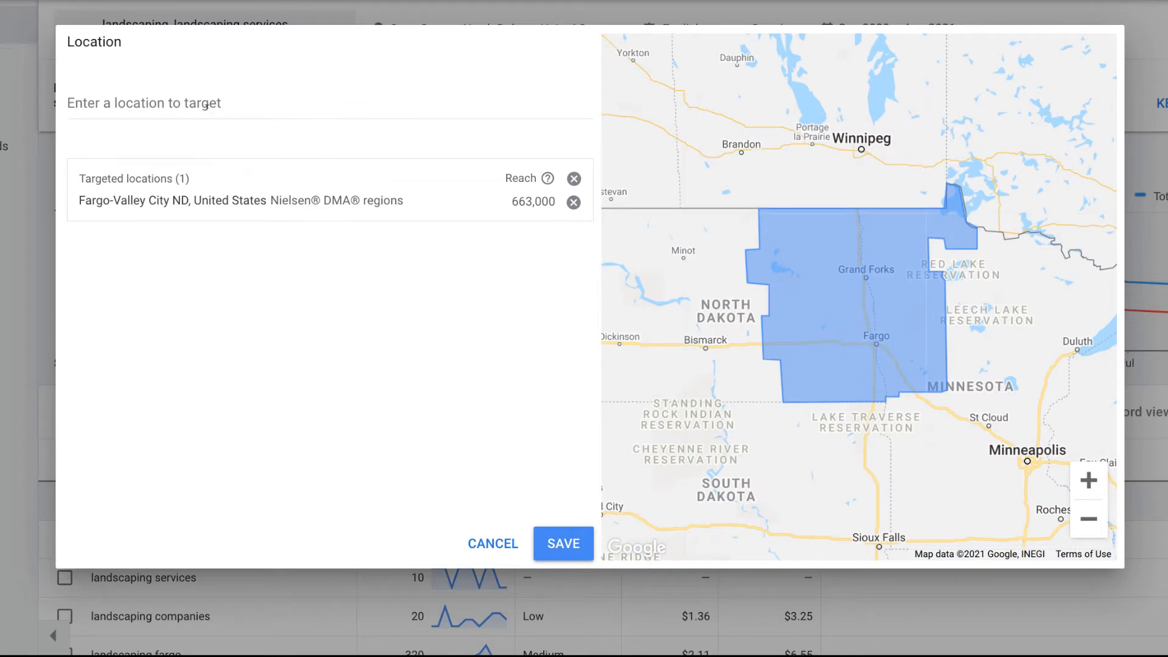
{"action": "left_click", "coordinate": [560, 543]}
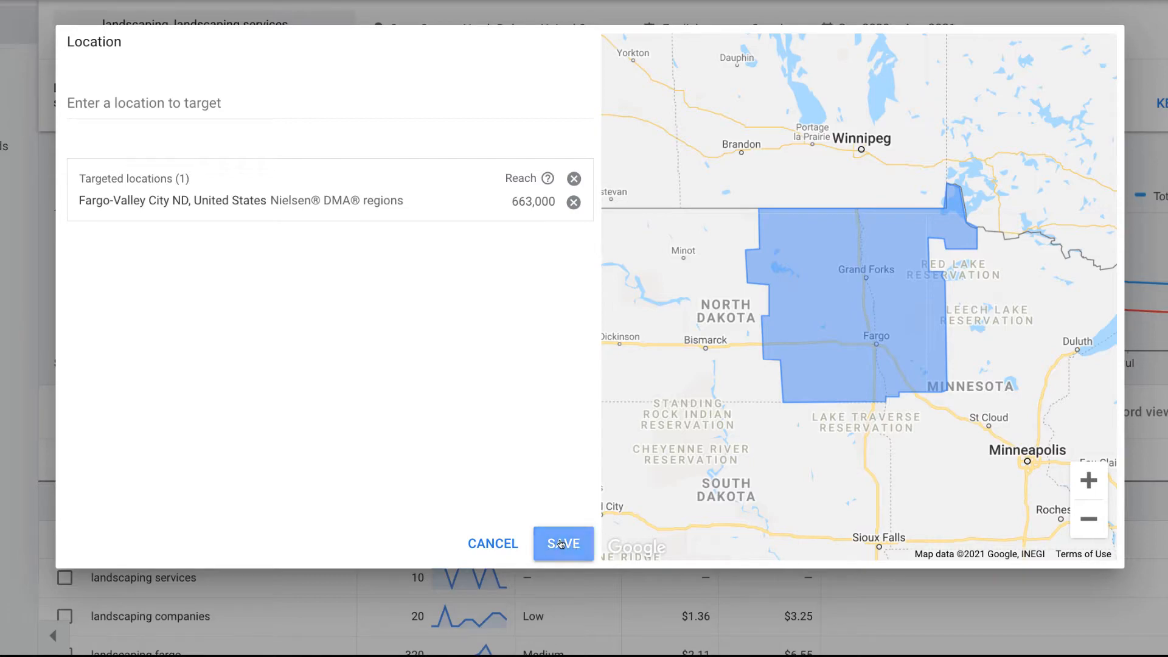
Sort the keyword results by highest average monthly searches and review the list and search trend chart.
{"action": "scroll", "coordinate": [493, 453], "scroll_direction": "down", "scroll_amount": 3}
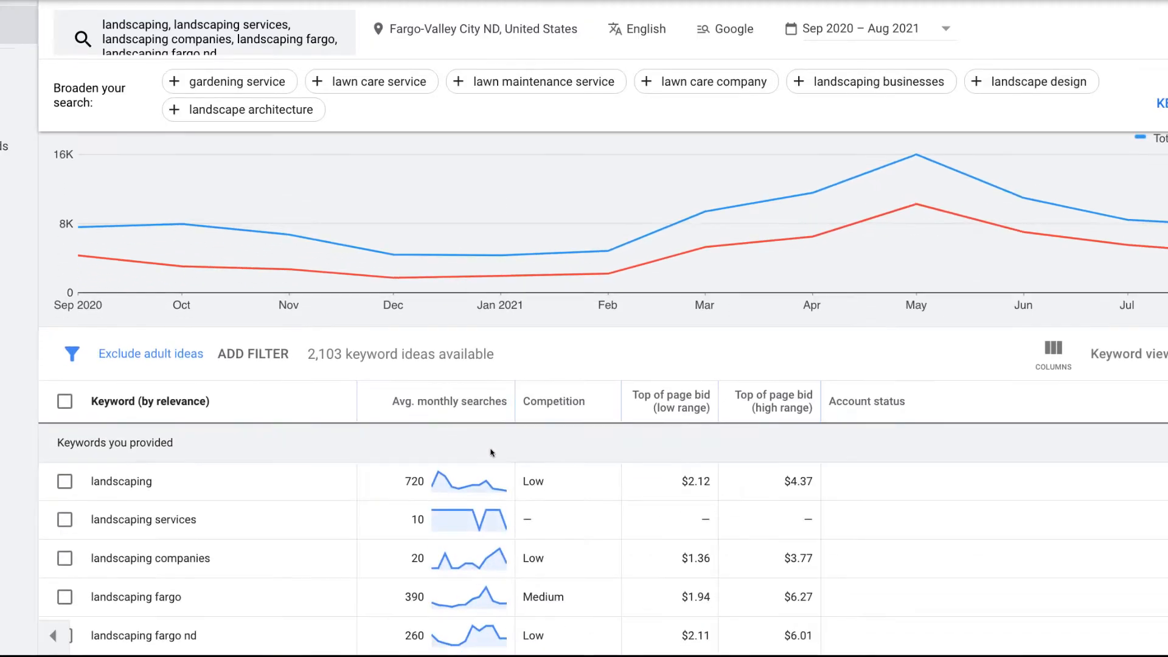
{"action": "scroll", "coordinate": [530, 311], "scroll_direction": "up", "scroll_amount": 2}
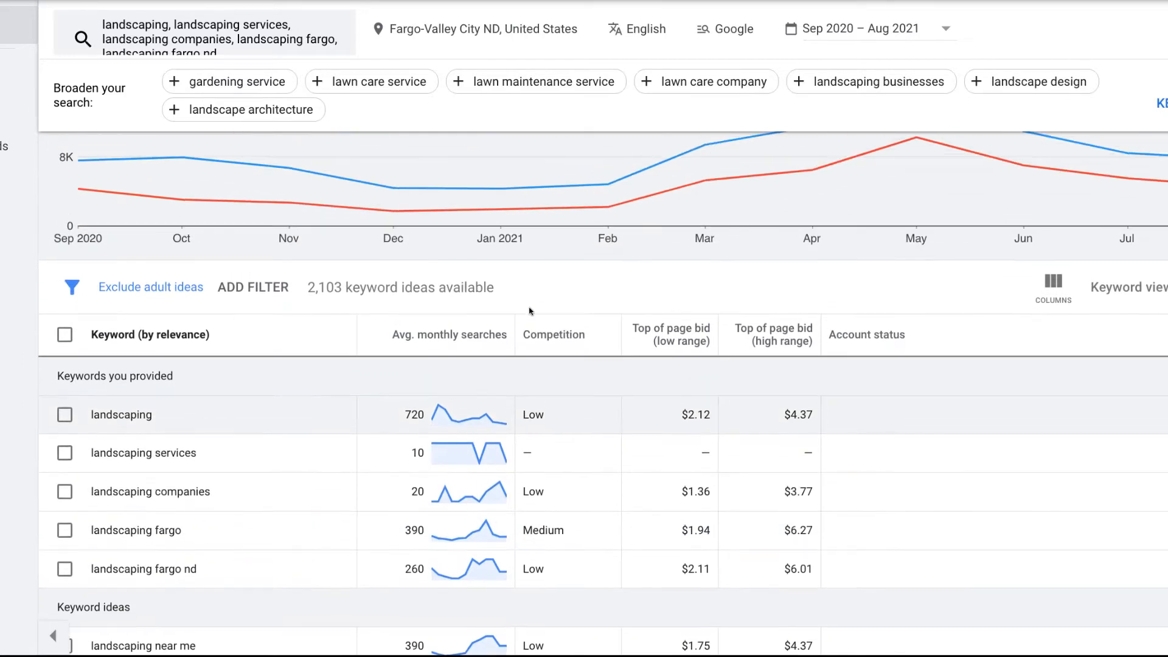
{"action": "scroll", "coordinate": [530, 311], "scroll_direction": "down", "scroll_amount": 2}
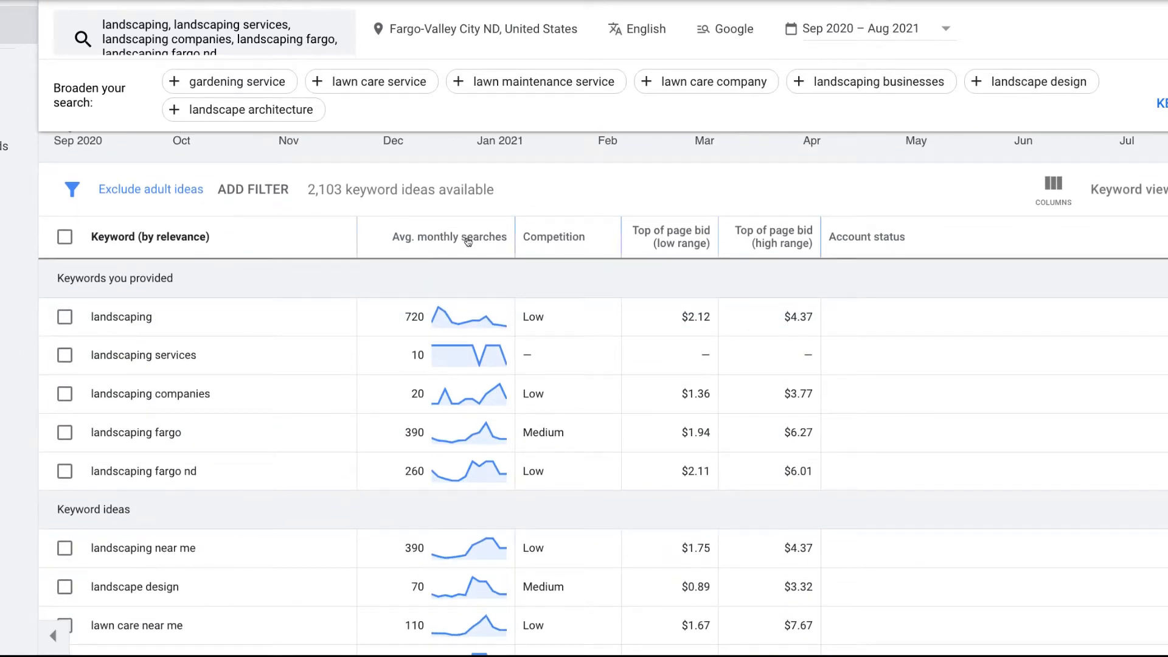
{"action": "mouse_move", "coordinate": [471, 240]}
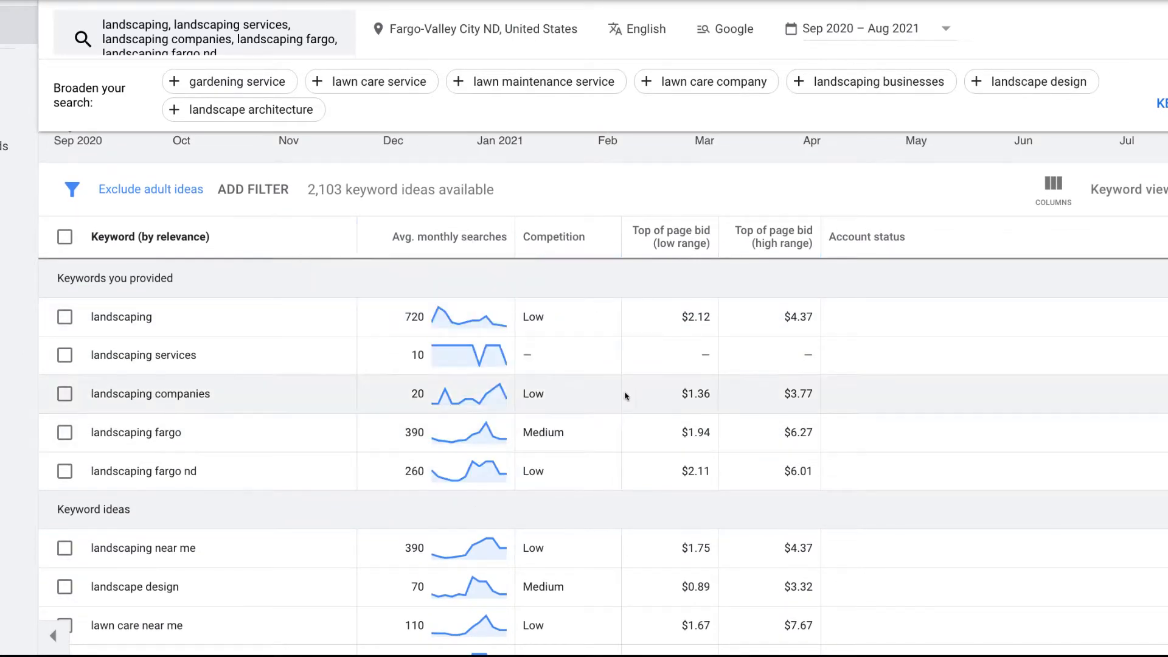
{"action": "left_click", "coordinate": [469, 254]}
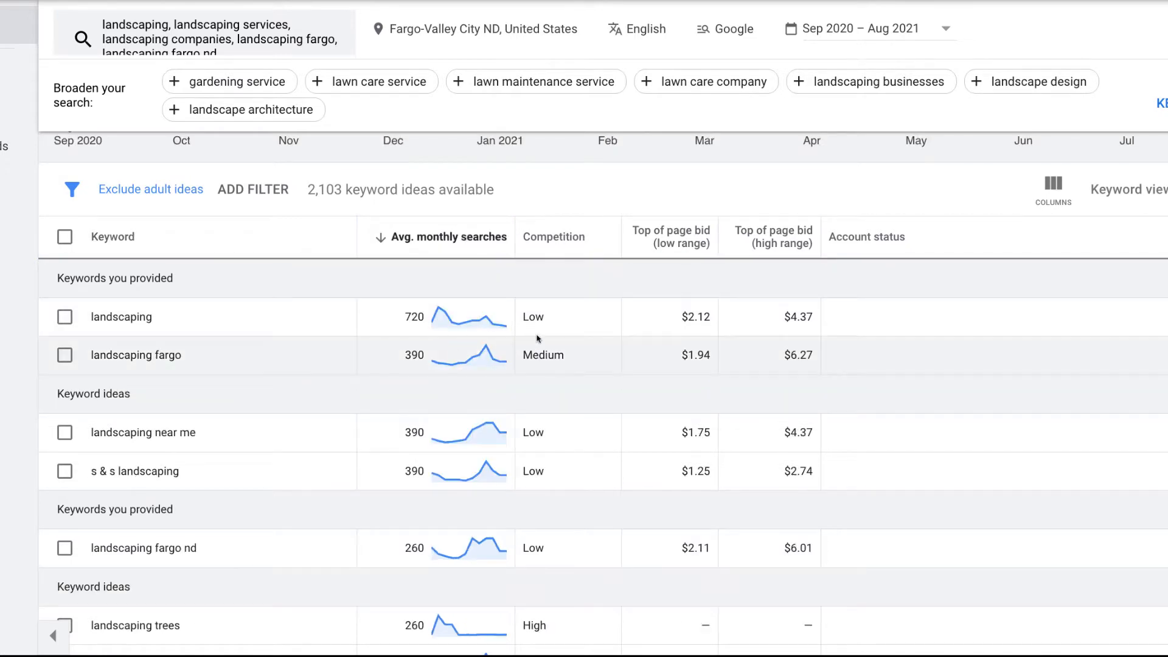
{"action": "scroll", "coordinate": [516, 336], "scroll_direction": "up", "scroll_amount": 4}
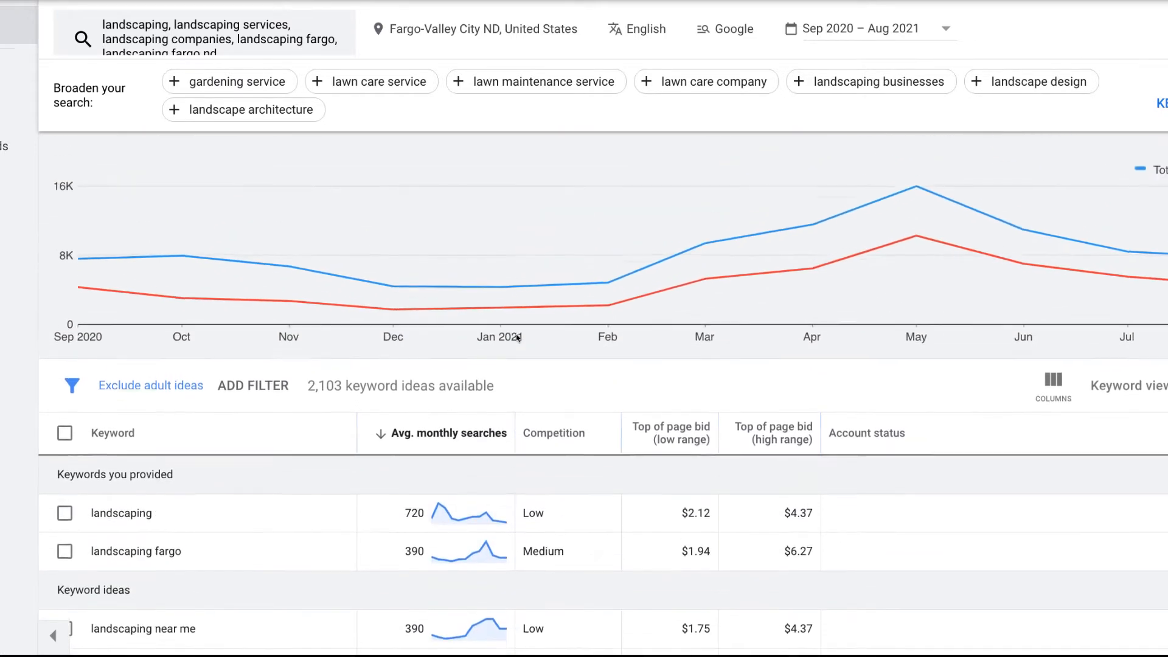
{"action": "scroll", "coordinate": [517, 337], "scroll_direction": "down", "scroll_amount": 3}
{"action": "scroll", "coordinate": [517, 339], "scroll_direction": "down", "scroll_amount": 3}
{"action": "scroll", "coordinate": [516, 339], "scroll_direction": "up", "scroll_amount": 2}
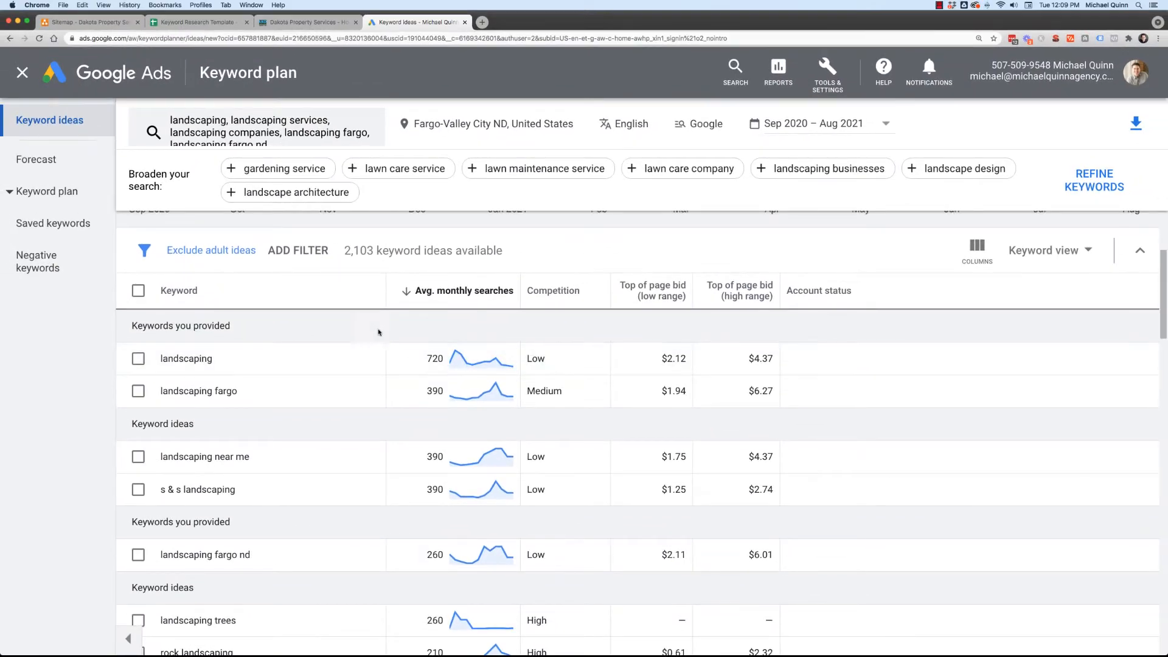
{"action": "scroll", "coordinate": [516, 323], "scroll_direction": "up", "scroll_amount": 1}
{"action": "scroll", "coordinate": [516, 323], "scroll_direction": "up", "scroll_amount": 3}
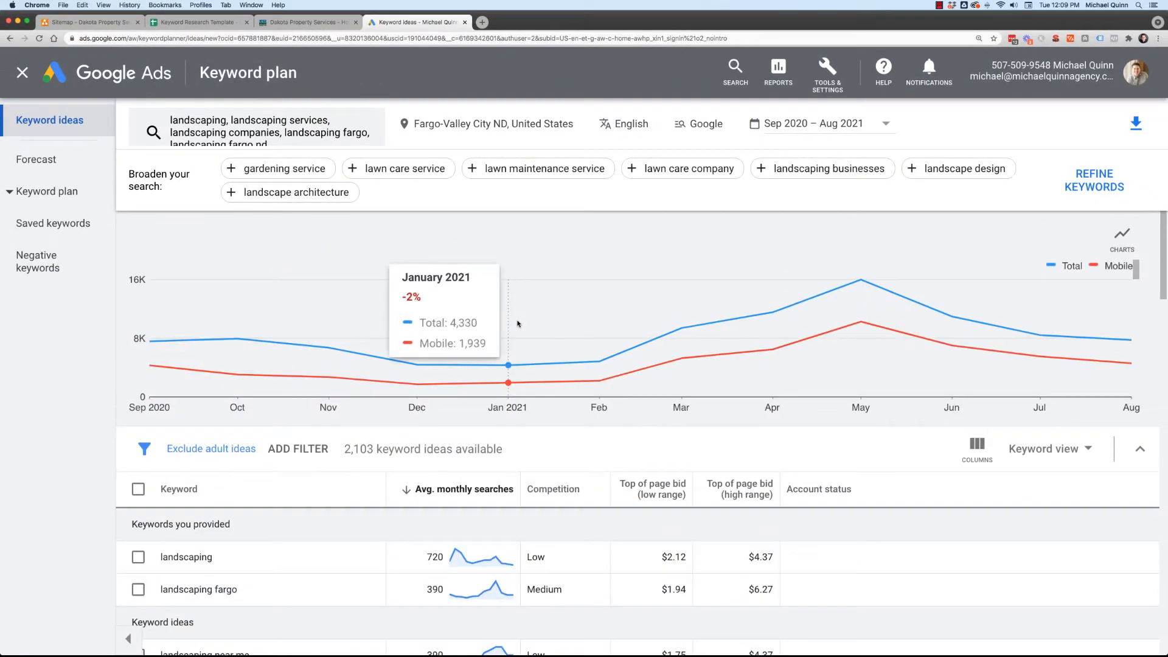
Download the keyword ideas to Google Sheets under the file name "Keyword Stats - Landscaping" and open the resulting sheet.
{"action": "left_click", "coordinate": [1135, 124]}
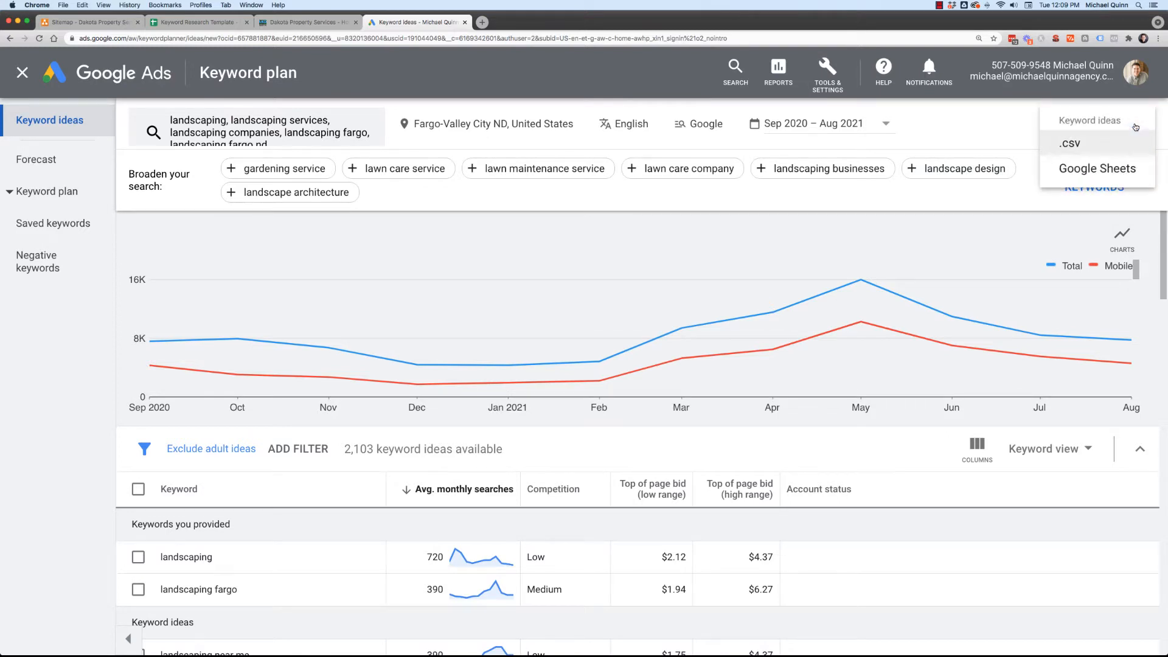
{"action": "left_click", "coordinate": [1110, 169]}
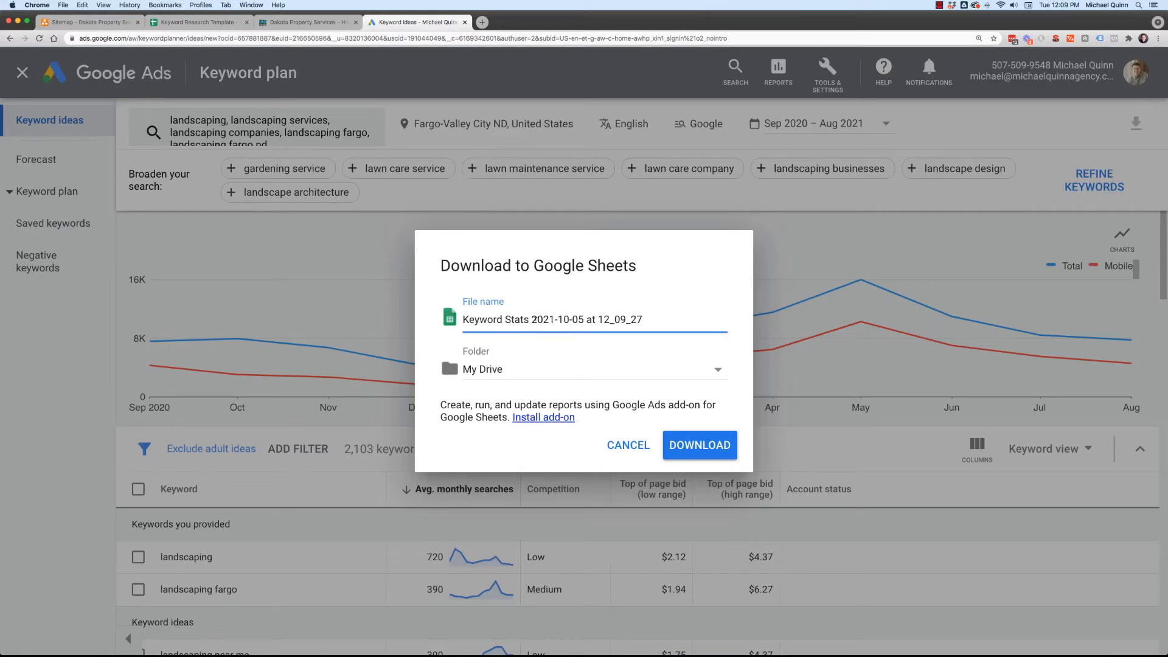
{"action": "left_click_drag", "start_coordinate": [531, 320], "coordinate": [739, 330]}
{"action": "key", "text": "BackSpace"}
{"action": "type", "text": "- Landscaping"}
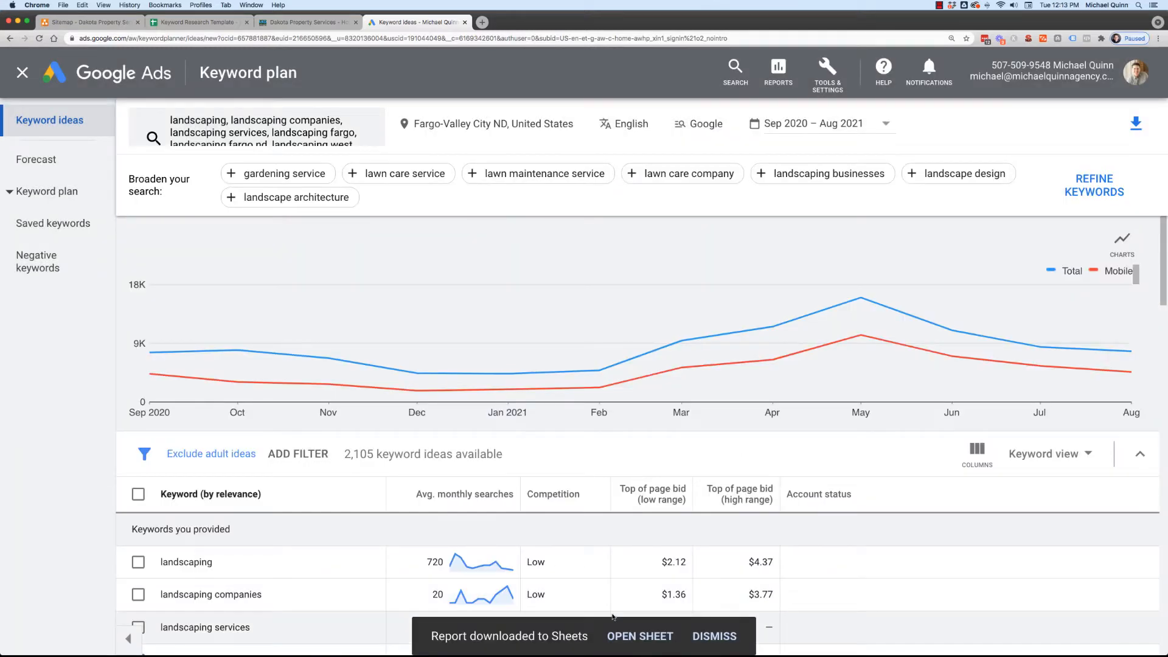
{"action": "left_click", "coordinate": [645, 636]}
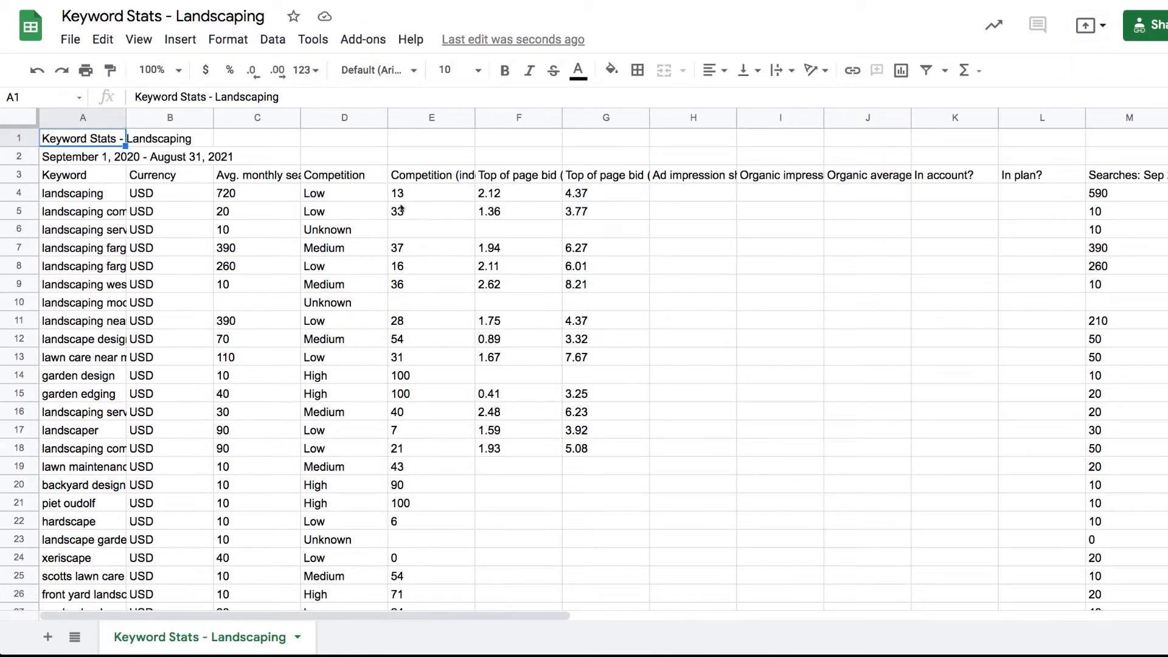
Widen column A to fit the keywords and delete columns F through AE from the sheet.
{"action": "left_click_drag", "start_coordinate": [126, 117], "coordinate": [279, 129]}
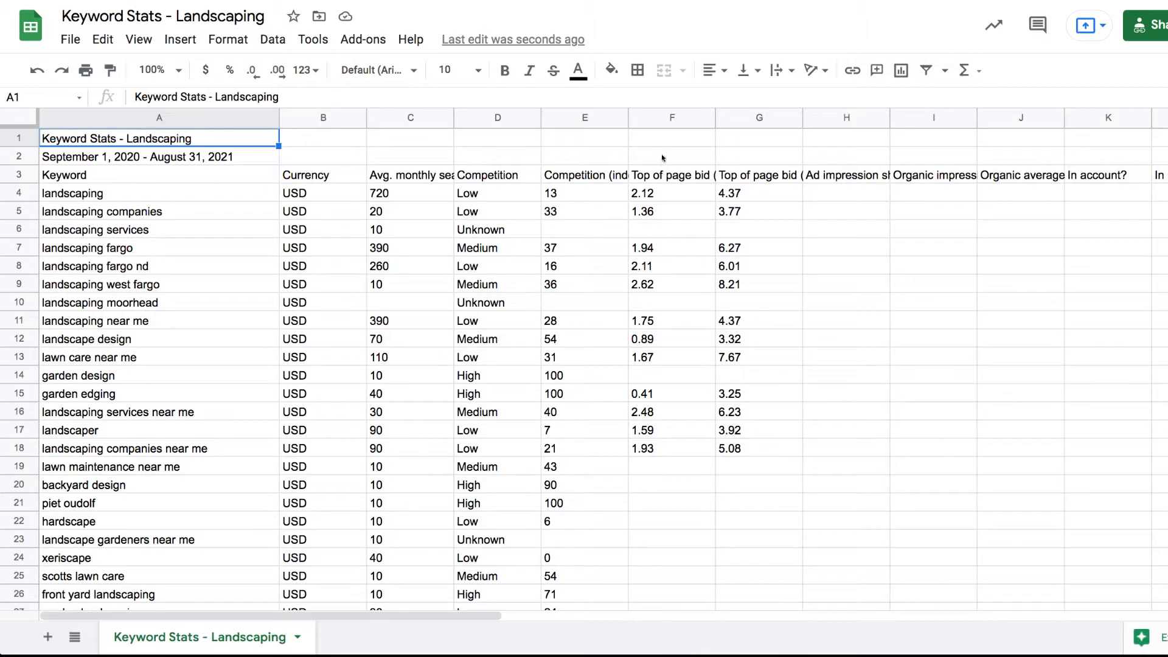
{"action": "left_click", "coordinate": [659, 118]}
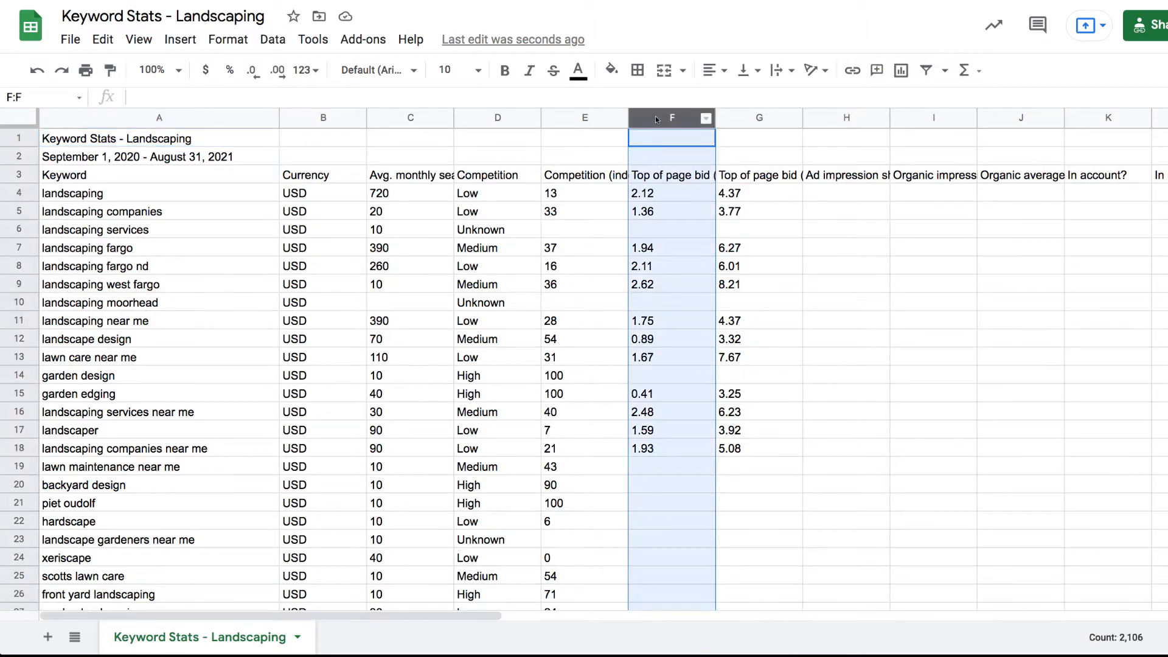
{"action": "scroll", "coordinate": [655, 115], "scroll_direction": "right", "scroll_amount": 6}
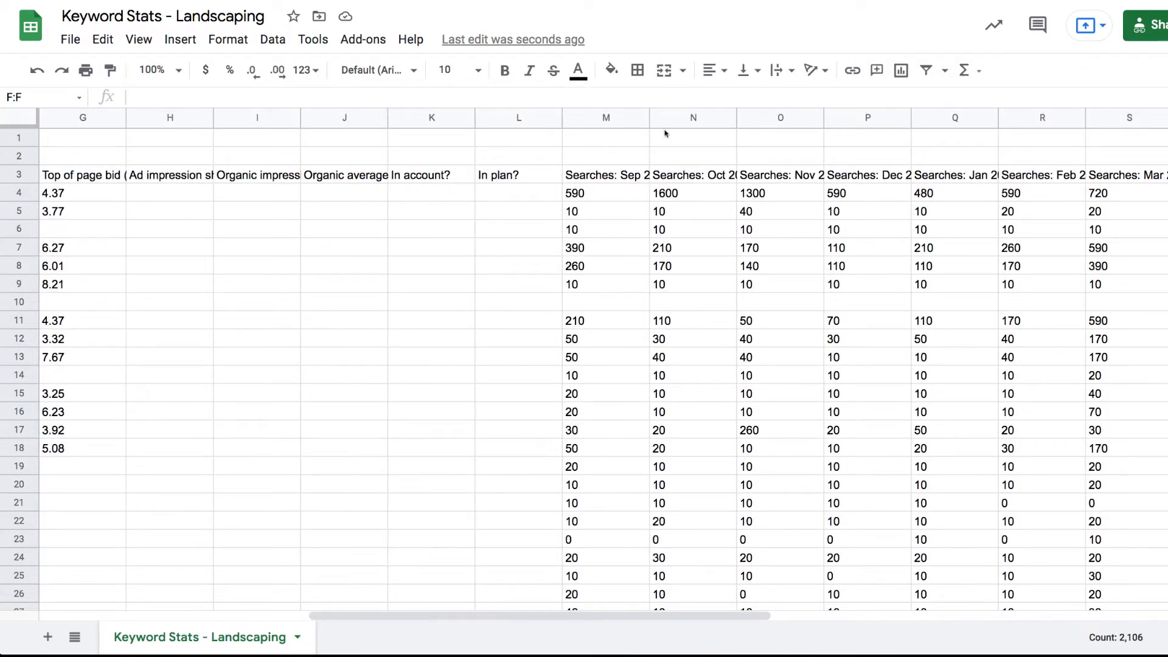
{"action": "scroll", "coordinate": [665, 133], "scroll_direction": "right", "scroll_amount": 12}
{"action": "left_click", "coordinate": [1099, 119], "text": "shift"}
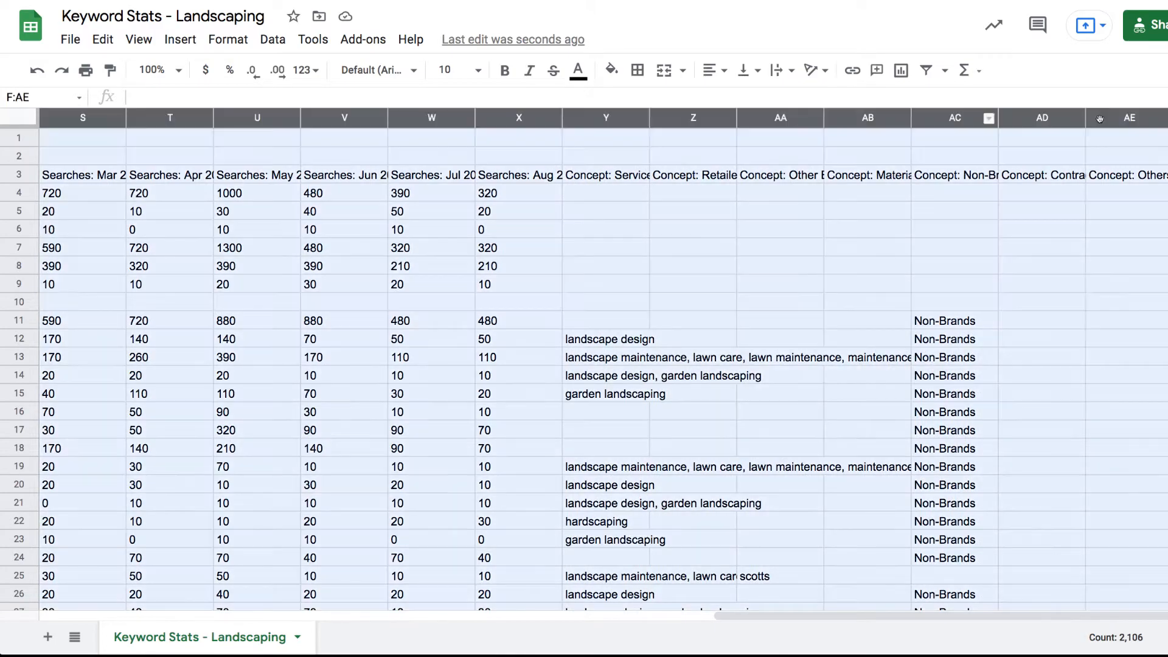
{"action": "scroll", "coordinate": [1099, 120], "scroll_direction": "left", "scroll_amount": 18}
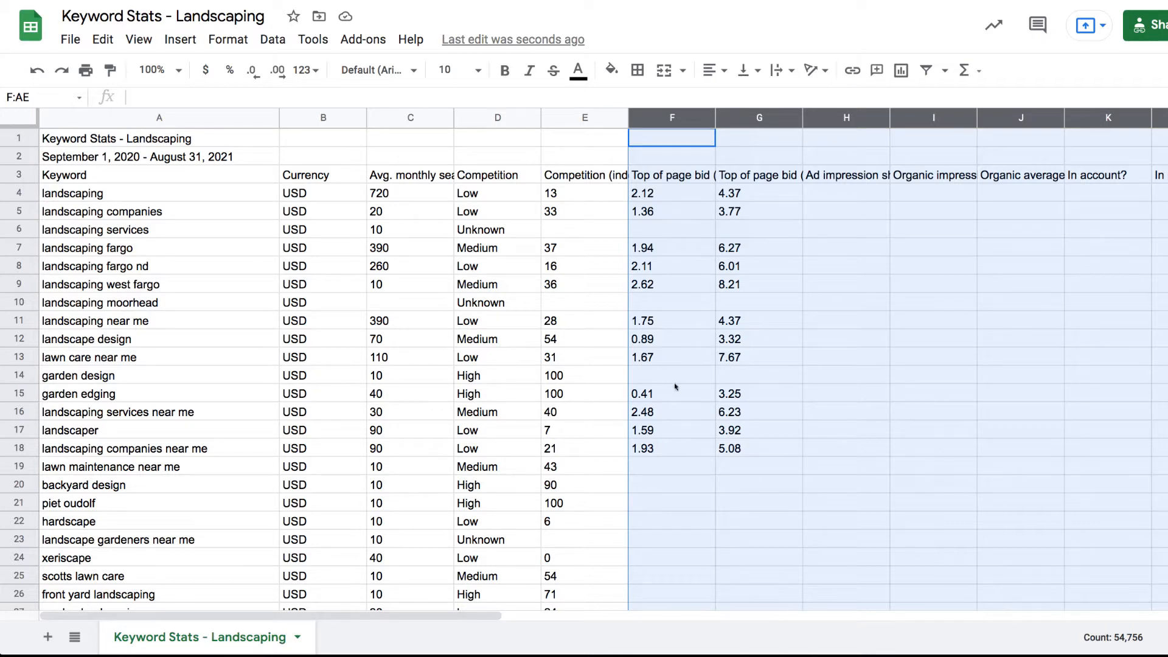
{"action": "scroll", "coordinate": [682, 129], "scroll_direction": "right", "scroll_amount": 10}
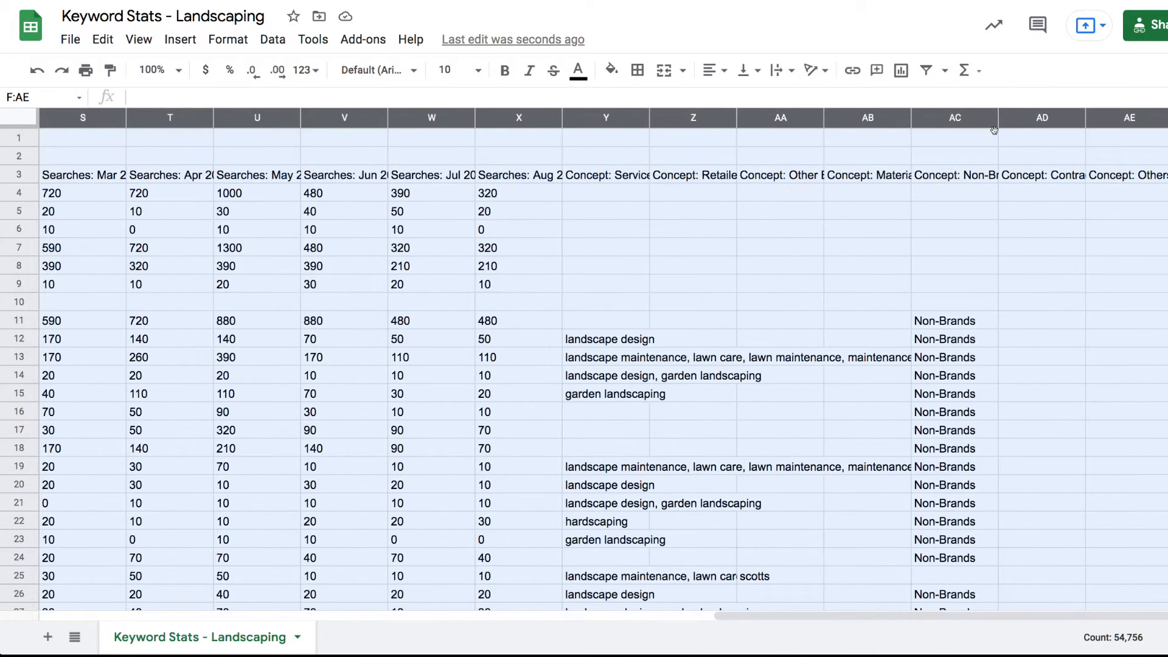
{"action": "right_click", "coordinate": [1106, 119]}
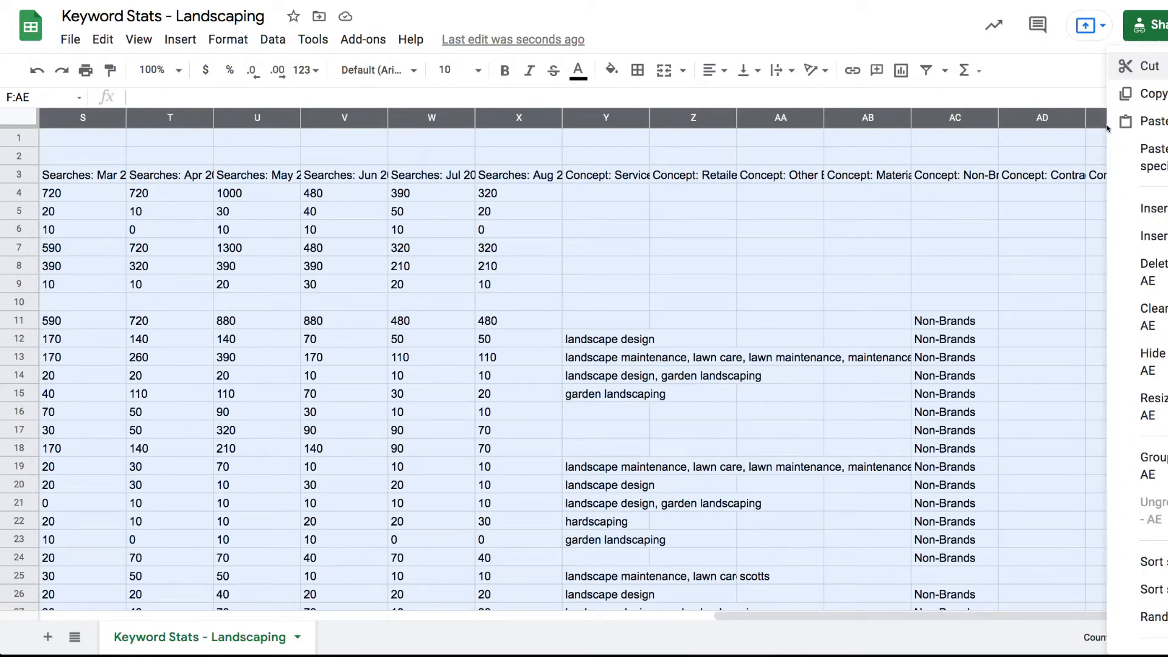
{"action": "left_click", "coordinate": [1151, 270]}
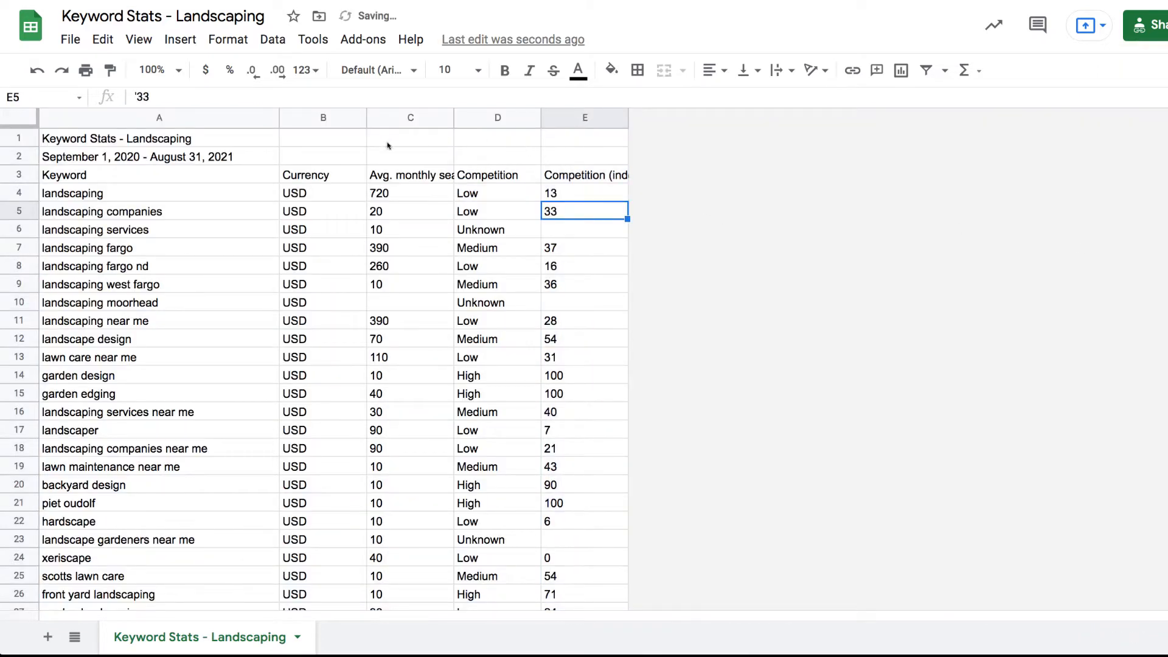
Delete the Currency column and widen the Competition (indexed value) column until its full heading fits.
{"action": "left_click", "coordinate": [304, 115]}
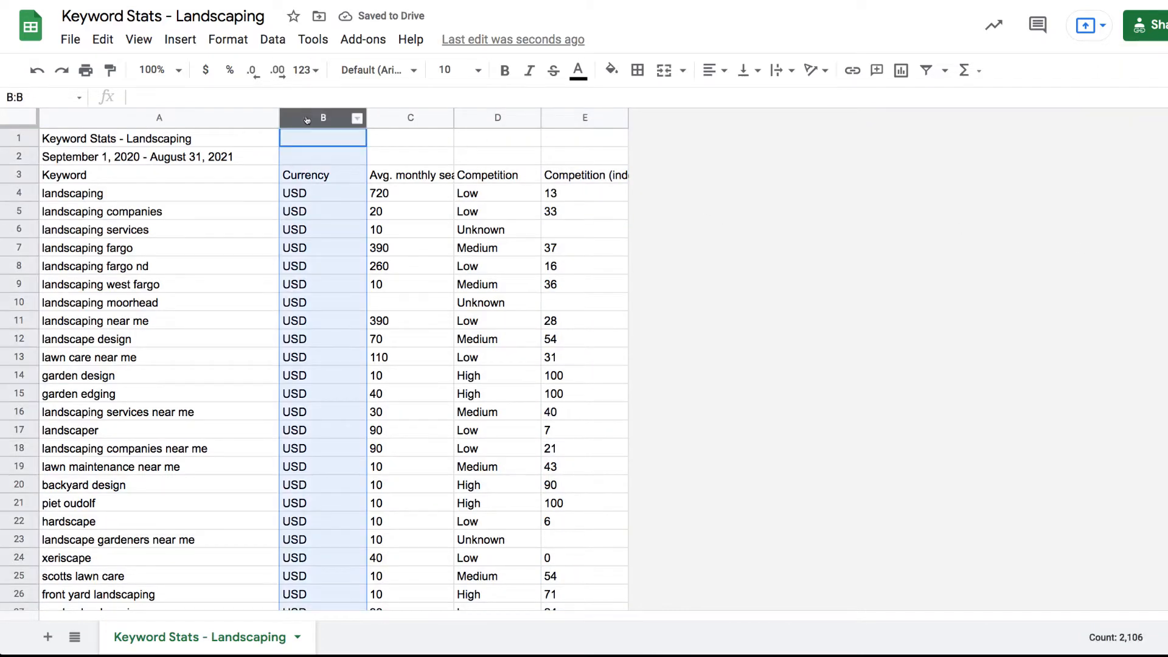
{"action": "right_click", "coordinate": [304, 115]}
{"action": "left_click", "coordinate": [371, 241]}
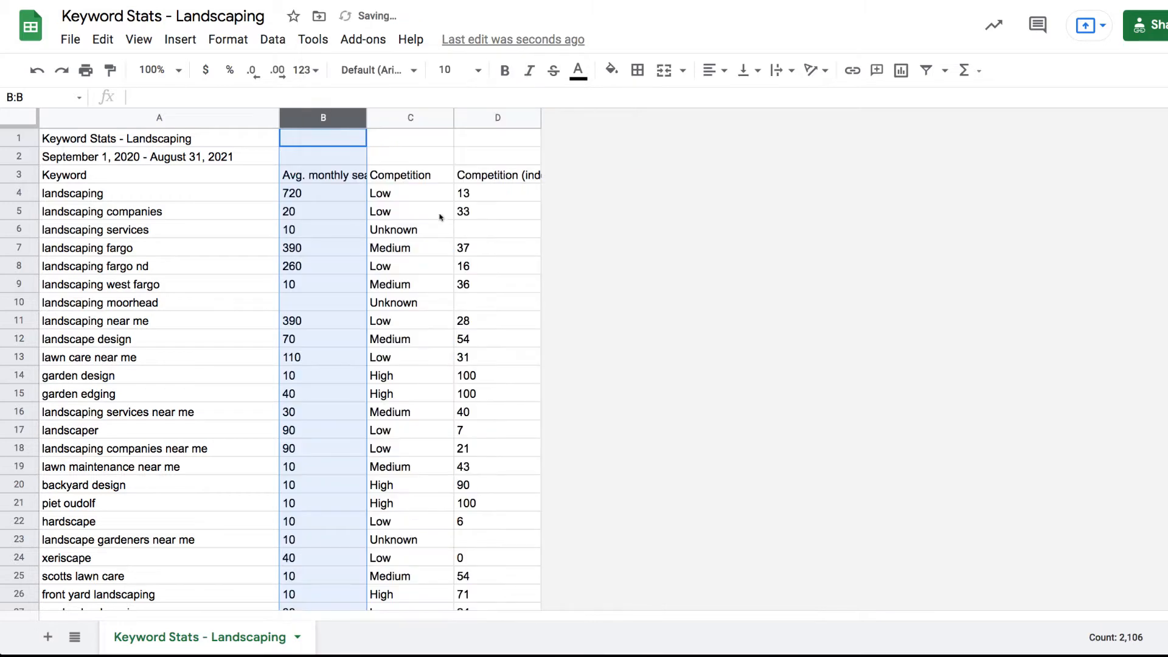
{"action": "left_click", "coordinate": [505, 210]}
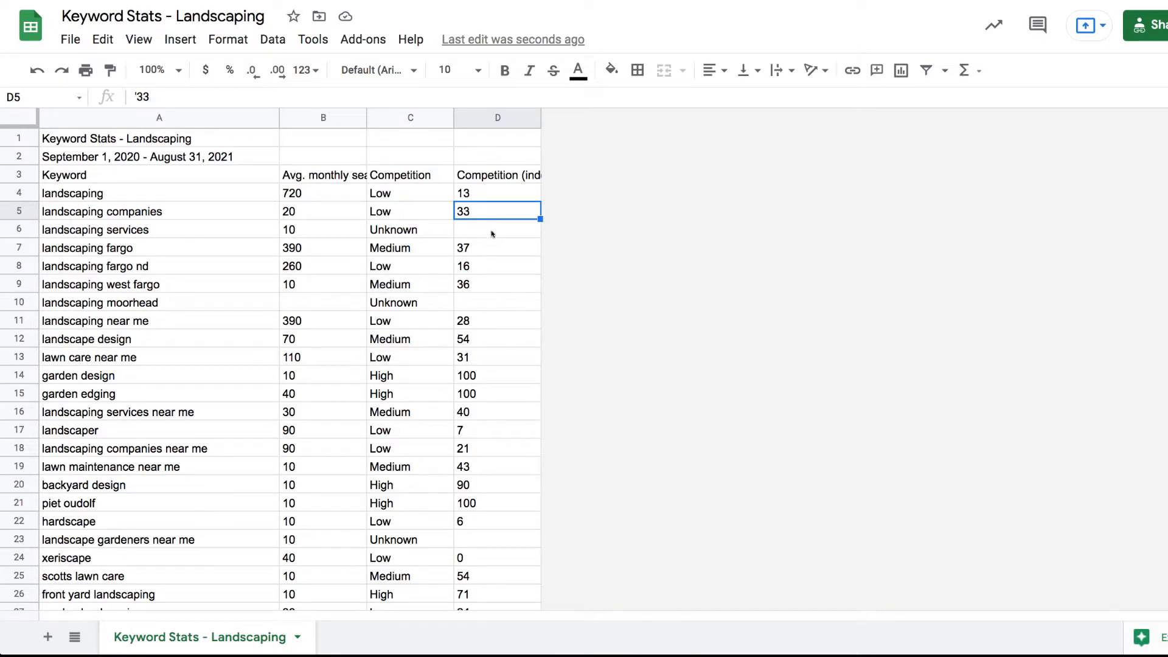
{"action": "left_click", "coordinate": [493, 182]}
{"action": "left_click_drag", "start_coordinate": [540, 115], "coordinate": [607, 117]}
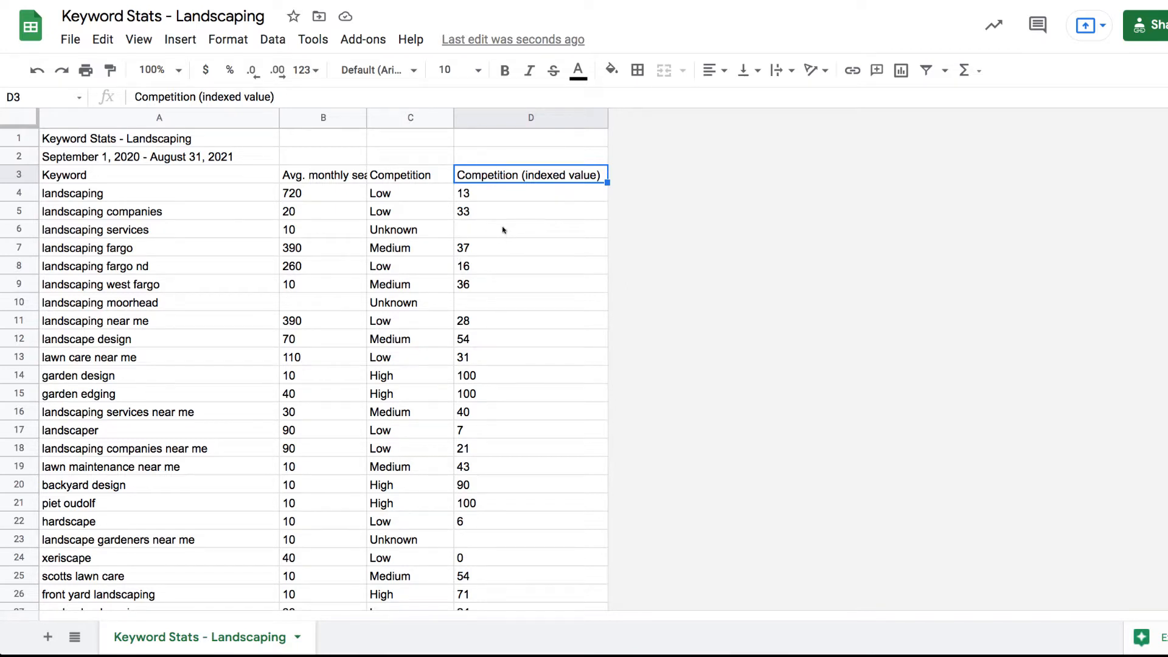
{"action": "left_click", "coordinate": [419, 119]}
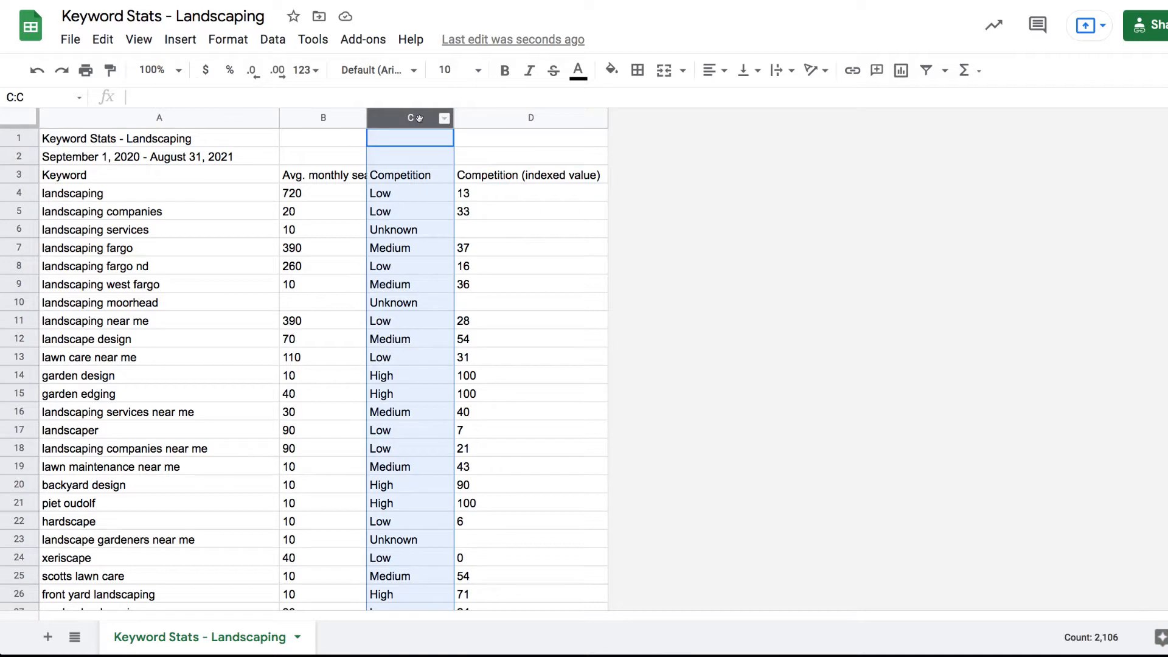
{"action": "right_click", "coordinate": [412, 117]}
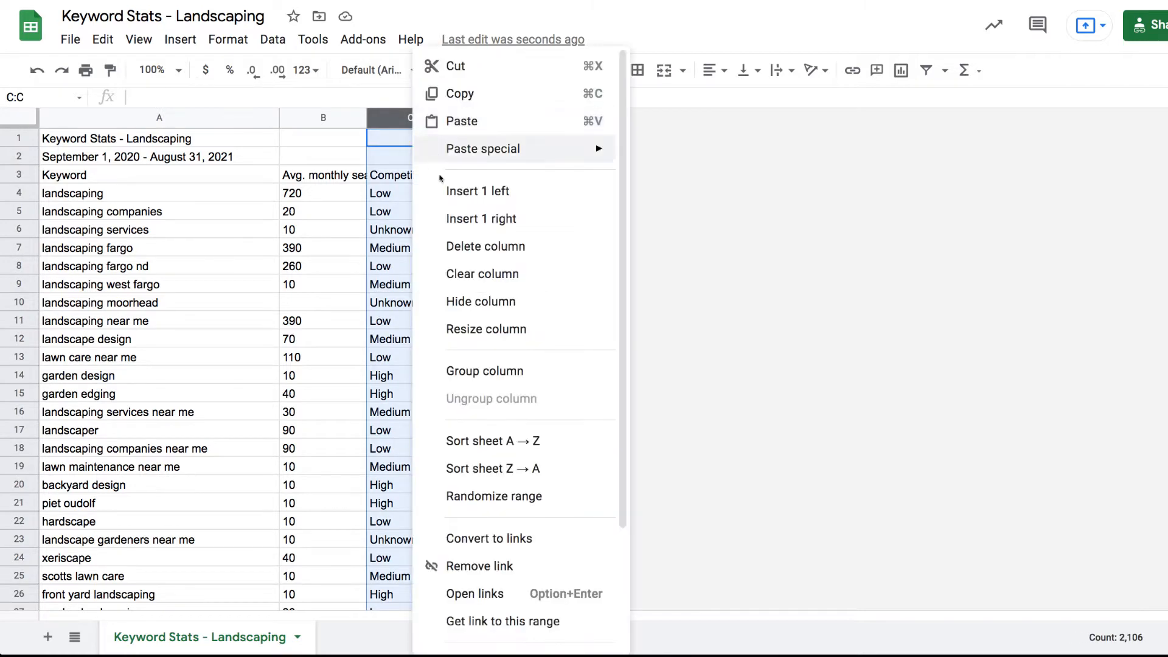
{"action": "left_click", "coordinate": [392, 118]}
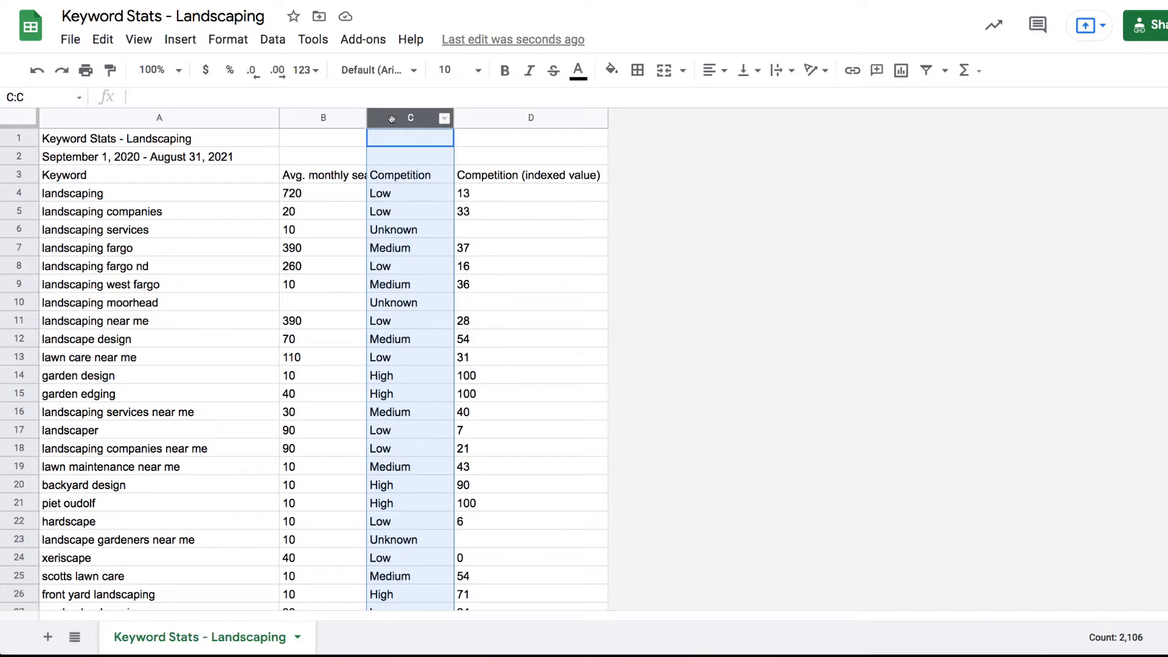
Insert one blank column between the Competition and Competition (indexed value) columns.
{"action": "left_click", "coordinate": [486, 121]}
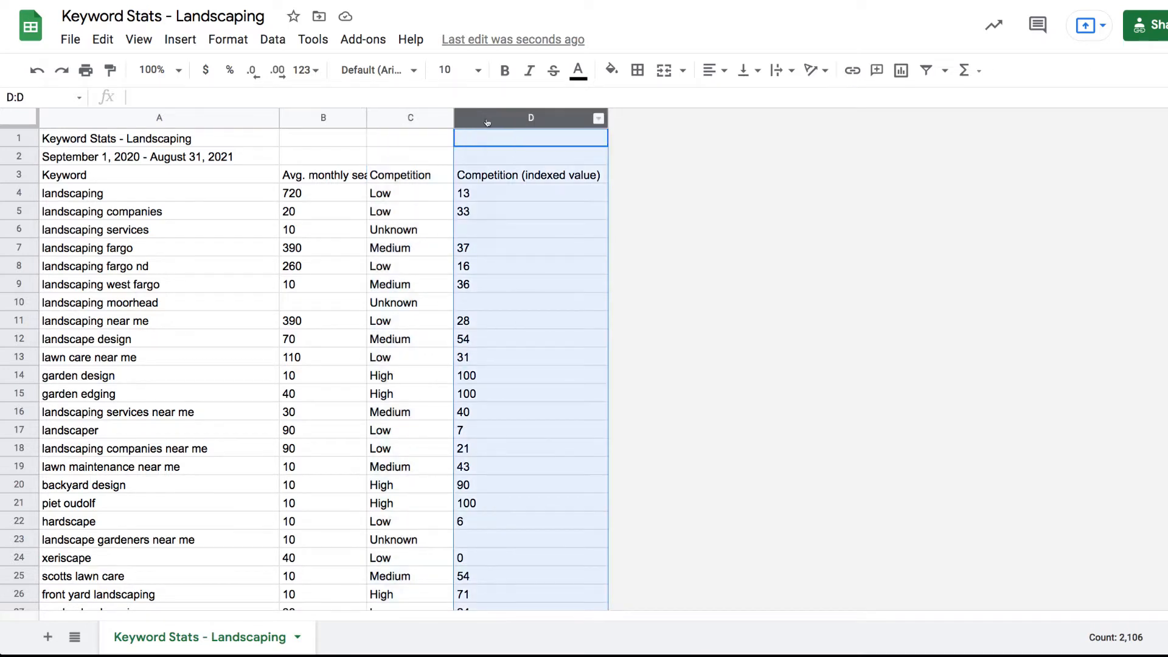
{"action": "right_click", "coordinate": [487, 121]}
{"action": "left_click", "coordinate": [525, 192]}
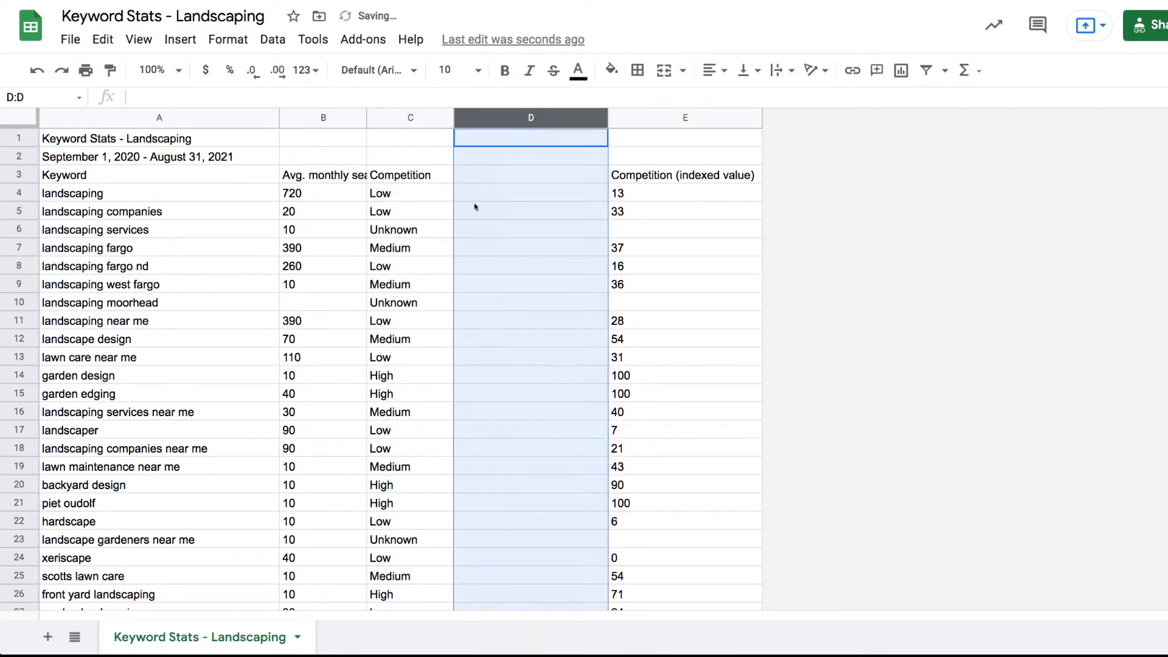
Copy the Competition column and paste its values only into the blank column D.
{"action": "left_click_drag", "start_coordinate": [420, 177], "coordinate": [426, 448]}
{"action": "left_click", "coordinate": [394, 113]}
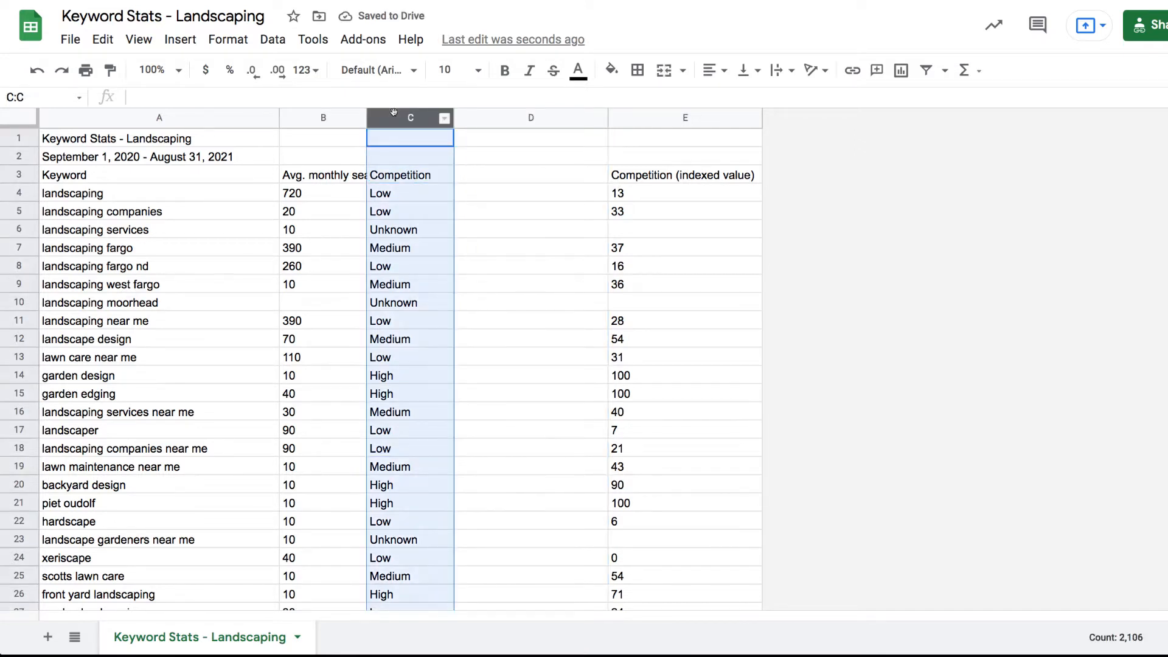
{"action": "right_click", "coordinate": [394, 113]}
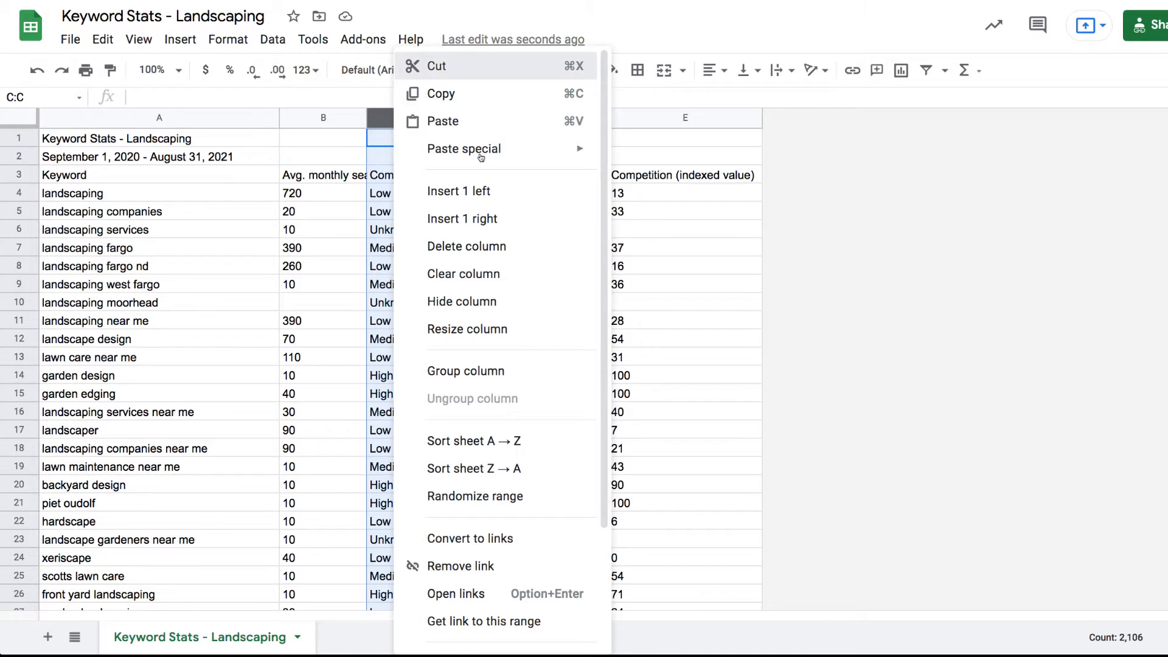
{"action": "left_click", "coordinate": [441, 93]}
{"action": "left_click", "coordinate": [557, 144]}
{"action": "right_click", "coordinate": [558, 143]}
{"action": "mouse_move", "coordinate": [560, 146]}
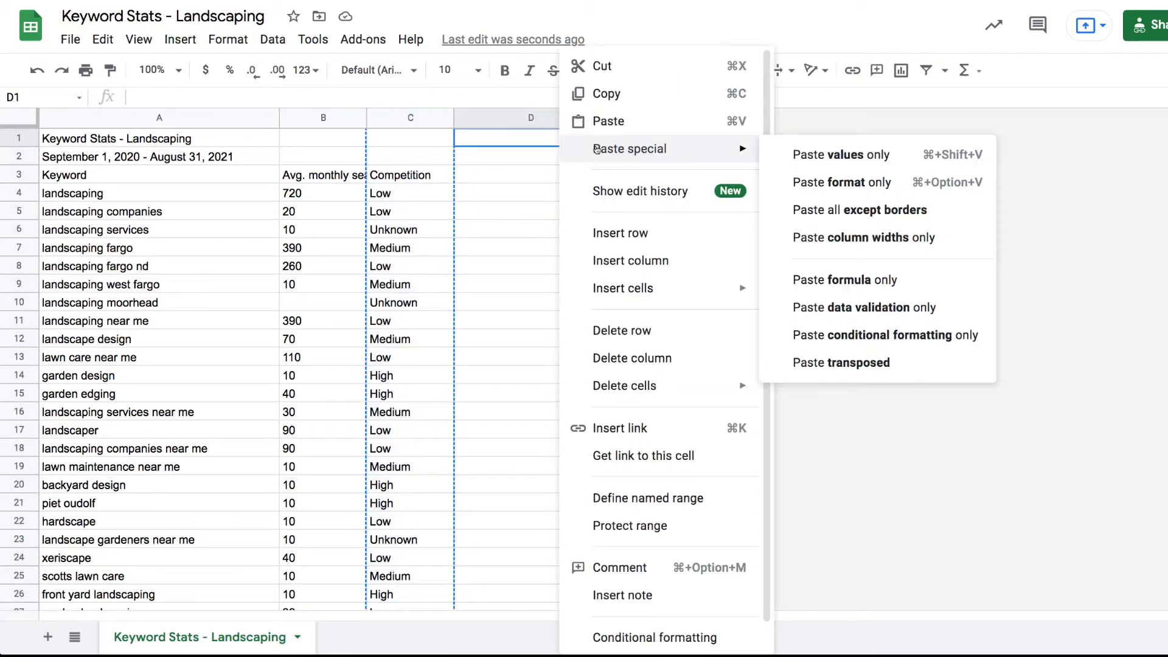
{"action": "left_click", "coordinate": [820, 155]}
{"action": "left_click", "coordinate": [500, 253]}
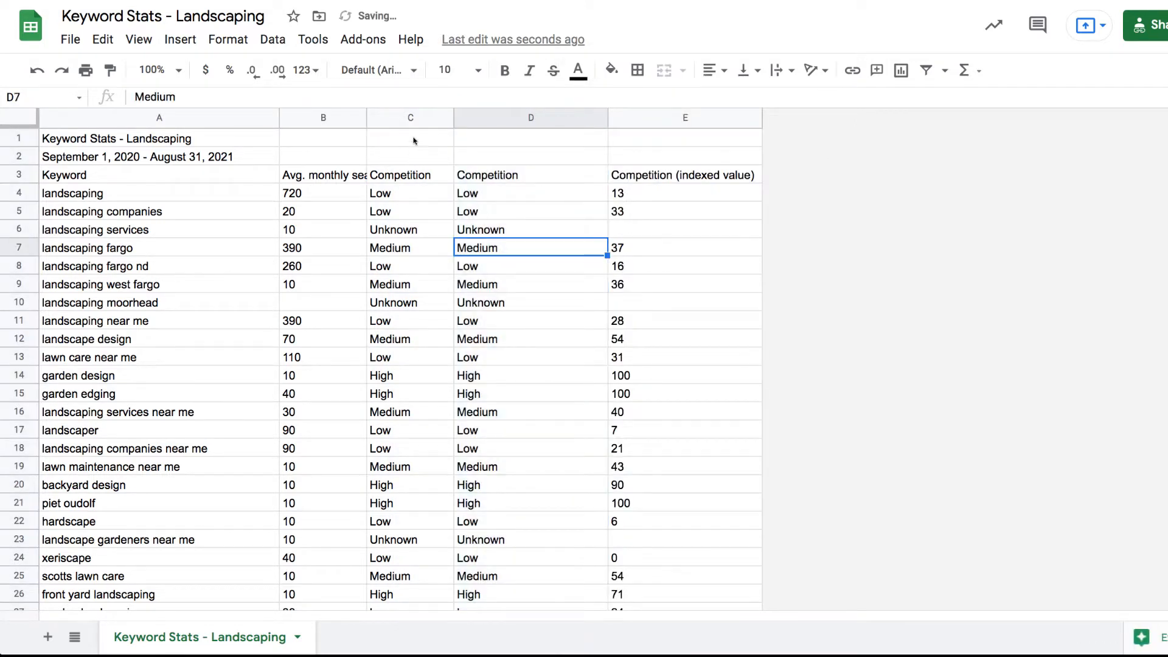
Copy the Competition (indexed value) column and paste its values only over column C, starting at C1.
{"action": "left_click", "coordinate": [677, 176]}
{"action": "right_click", "coordinate": [671, 121]}
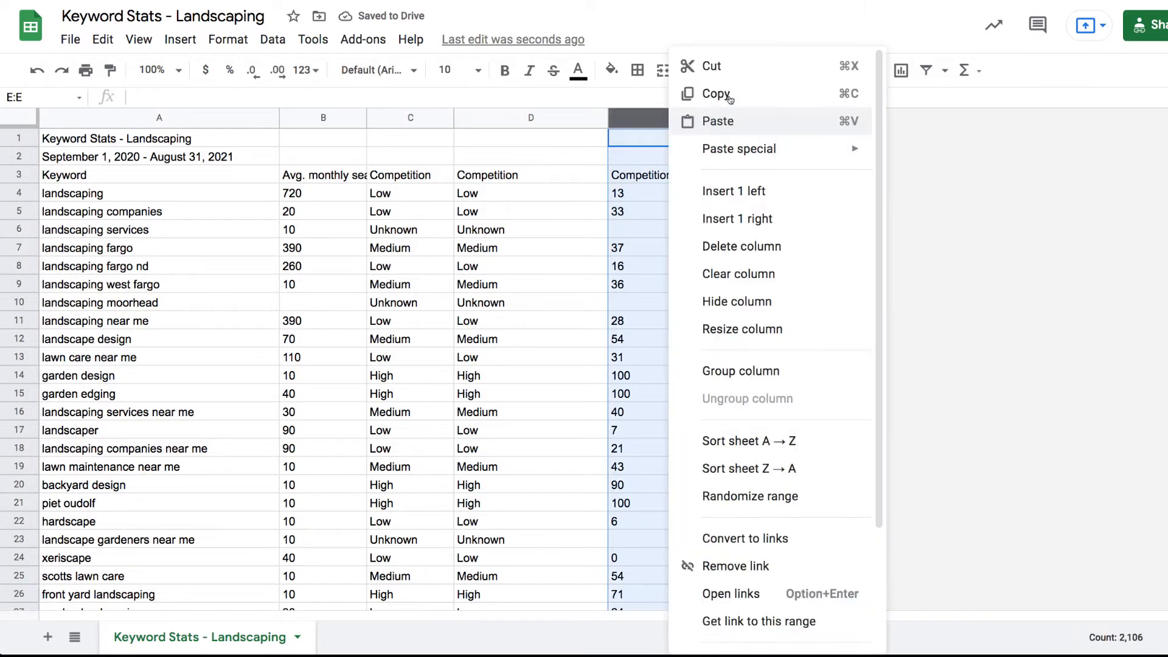
{"action": "left_click", "coordinate": [739, 75]}
{"action": "left_click", "coordinate": [399, 142]}
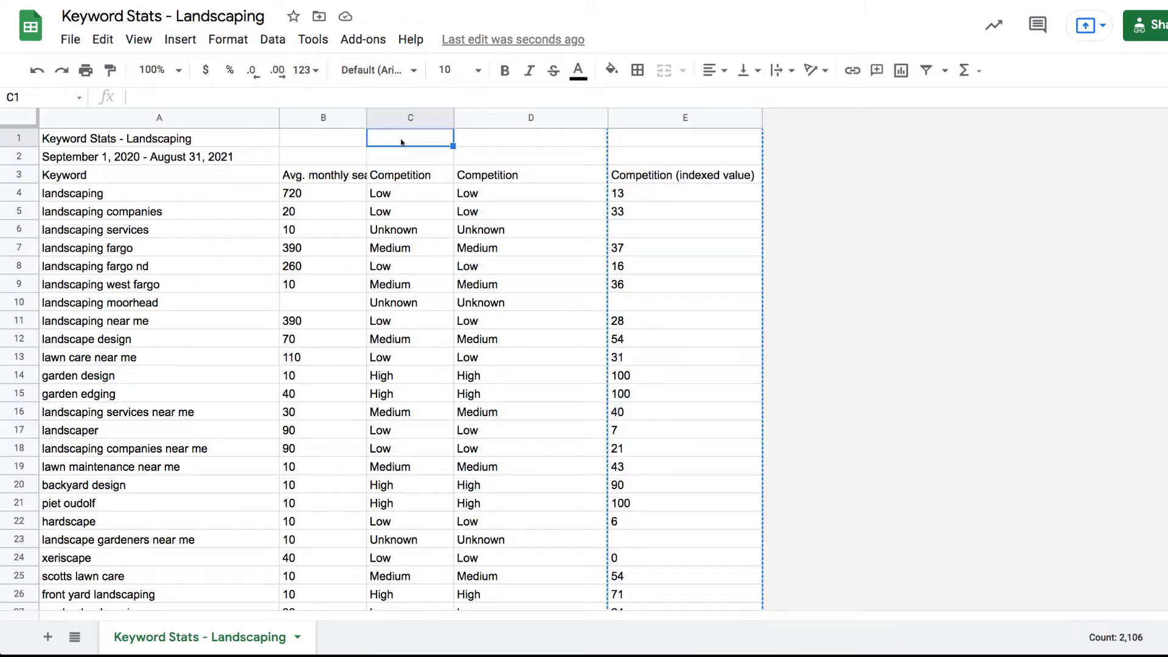
{"action": "right_click", "coordinate": [400, 142]}
{"action": "mouse_move", "coordinate": [483, 147]}
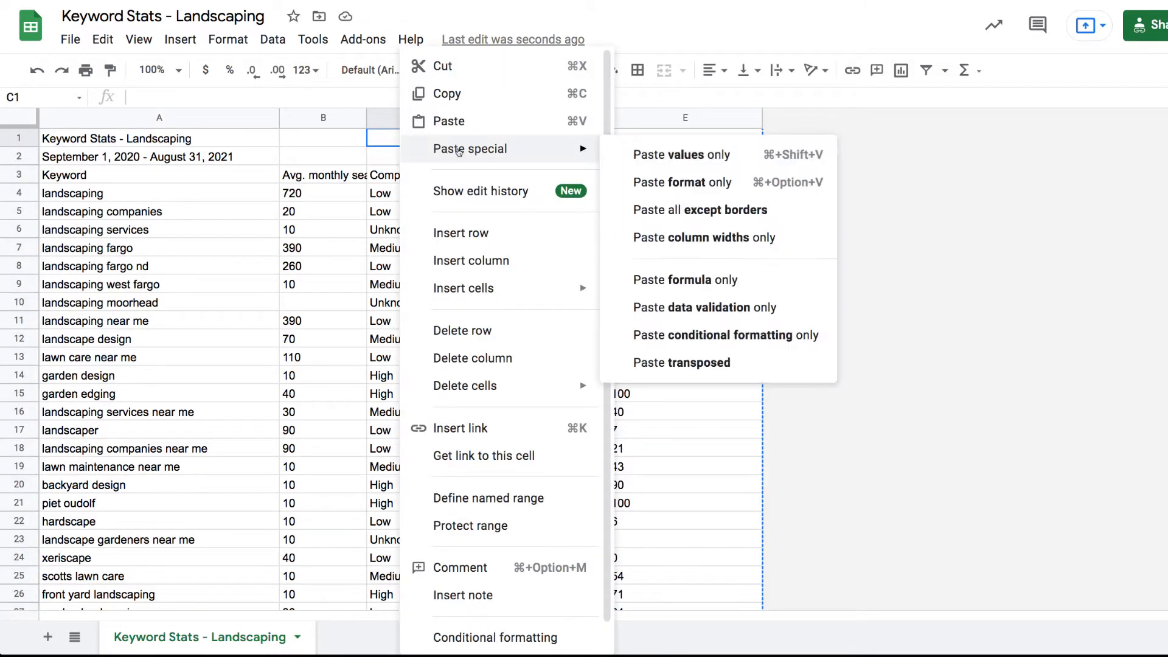
{"action": "left_click", "coordinate": [716, 153]}
{"action": "left_click", "coordinate": [686, 201]}
Widen columns B and C to show more of their Avg. monthly searches and Competition (indexed value) headings.
{"action": "left_click", "coordinate": [637, 125]}
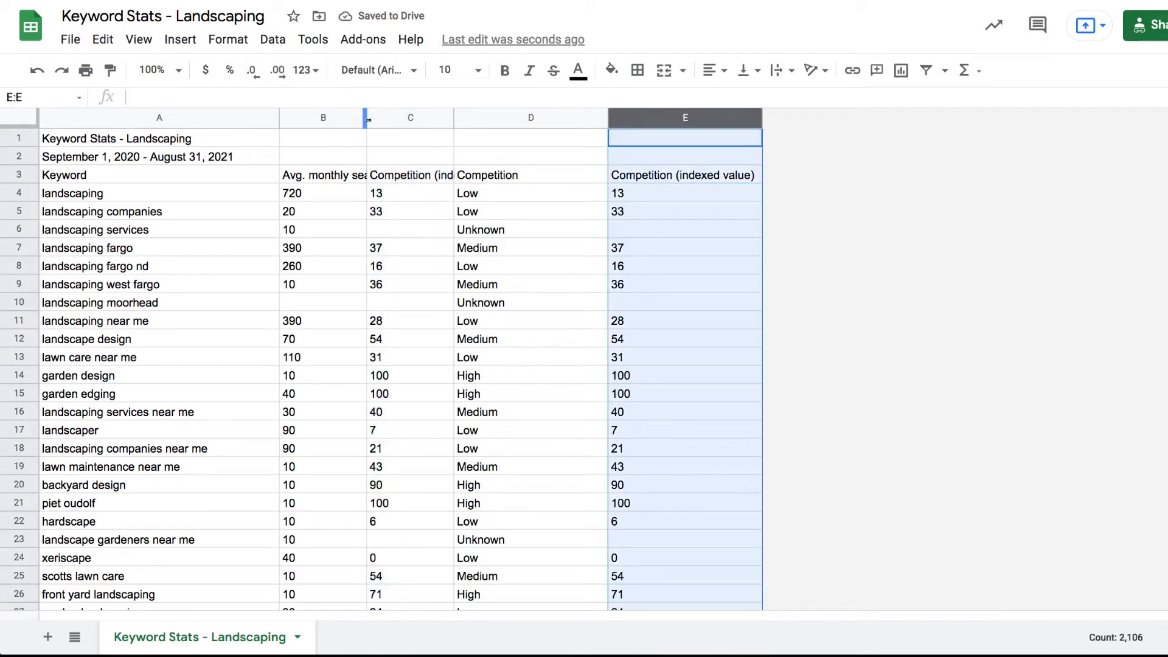
{"action": "left_click_drag", "start_coordinate": [366, 120], "coordinate": [393, 120]}
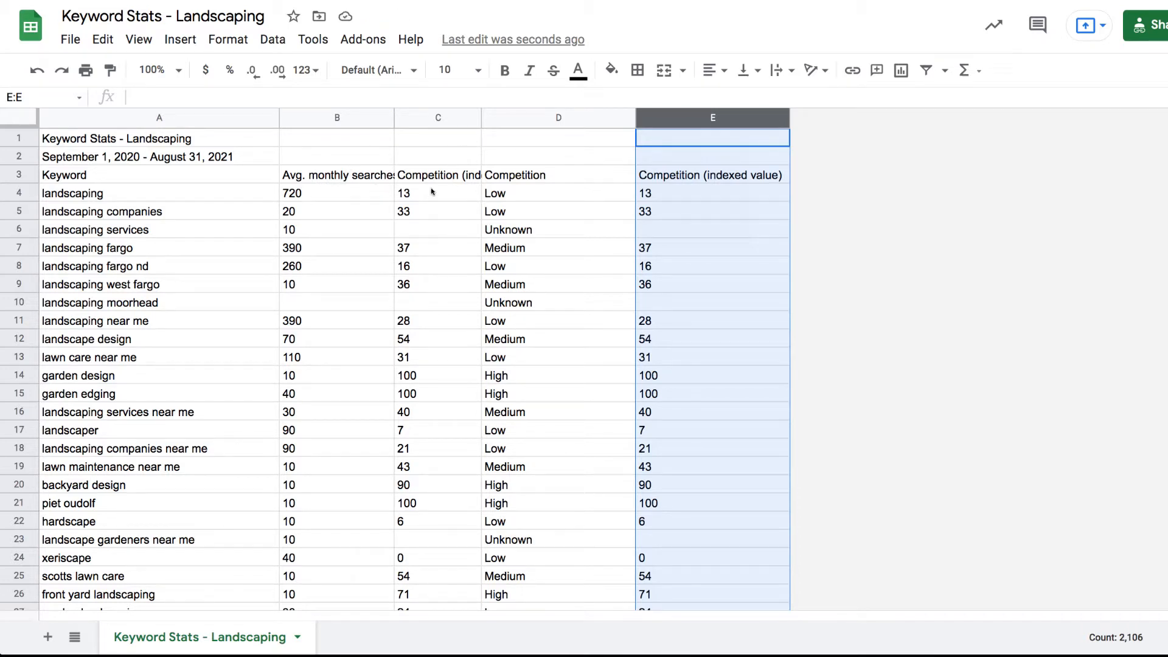
{"action": "left_click_drag", "start_coordinate": [480, 117], "coordinate": [511, 117]}
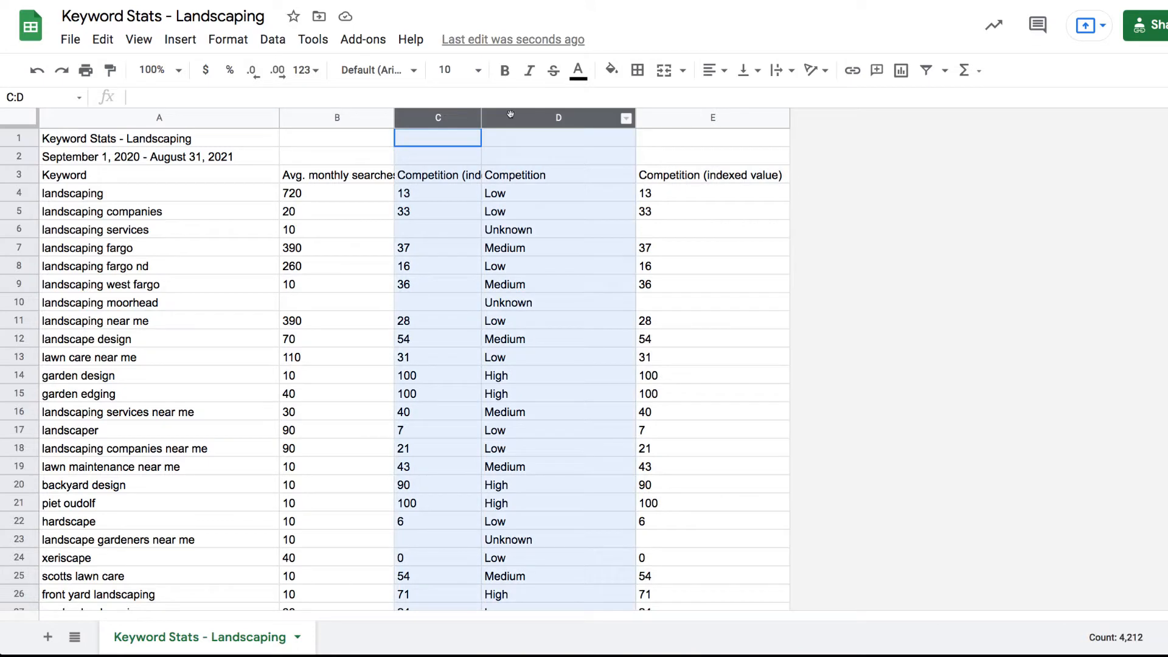
{"action": "left_click", "coordinate": [498, 156]}
{"action": "left_click_drag", "start_coordinate": [481, 119], "coordinate": [529, 119]}
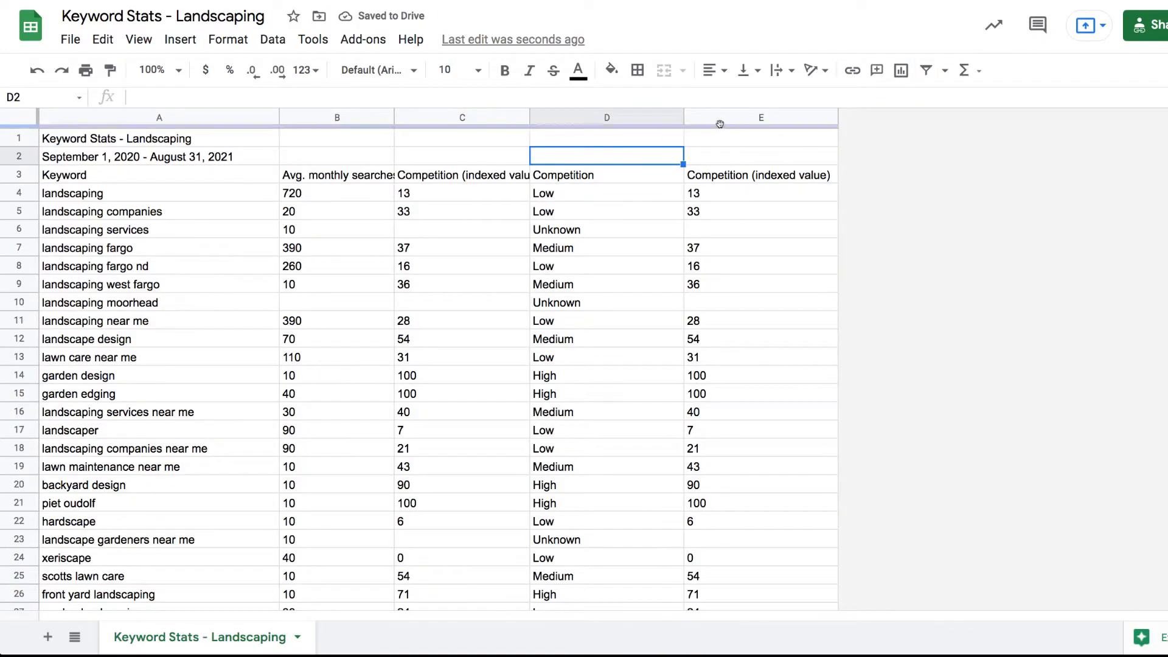
Delete the duplicate Competition (indexed value) data in column E.
{"action": "left_click", "coordinate": [720, 124]}
{"action": "right_click", "coordinate": [720, 124]}
{"action": "left_click", "coordinate": [769, 244]}
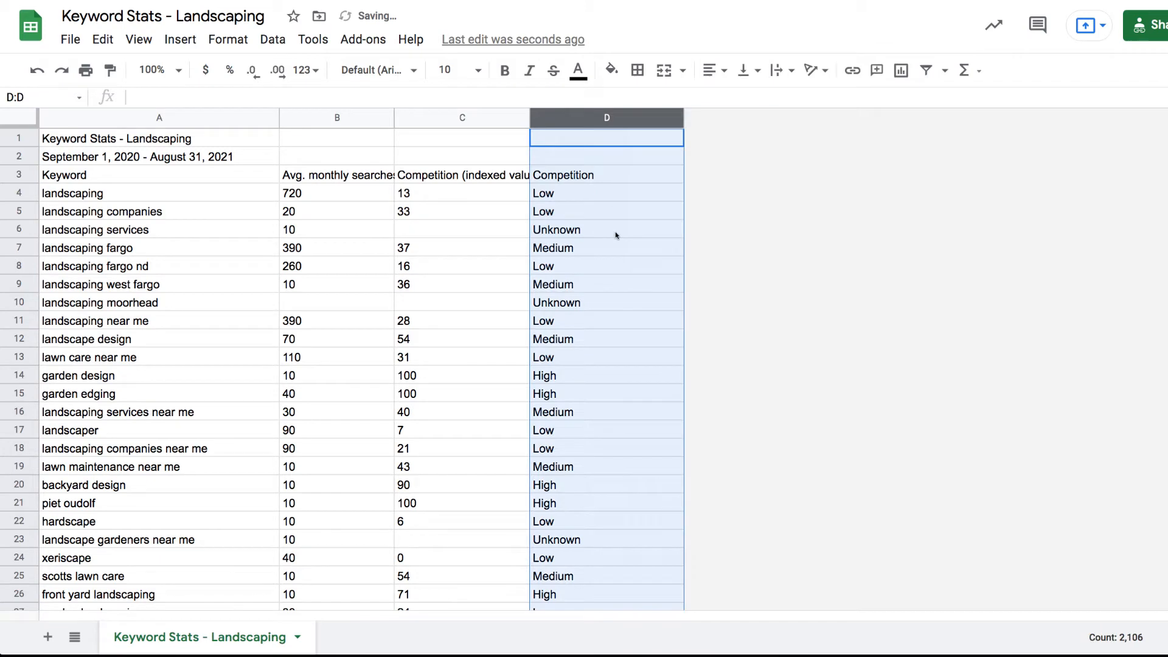
{"action": "left_click", "coordinate": [618, 235]}
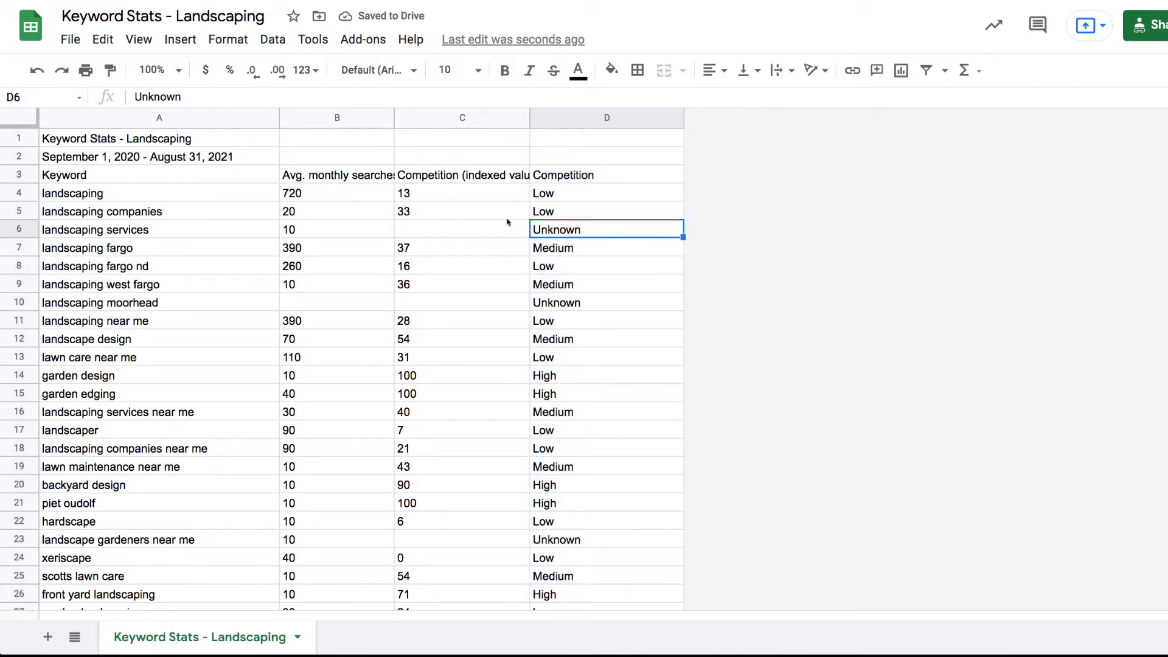
Delete rows 1 and 2, which hold the sheet title and date range above the column headings.
{"action": "left_click", "coordinate": [25, 144]}
{"action": "left_click_drag", "start_coordinate": [26, 146], "coordinate": [26, 165]}
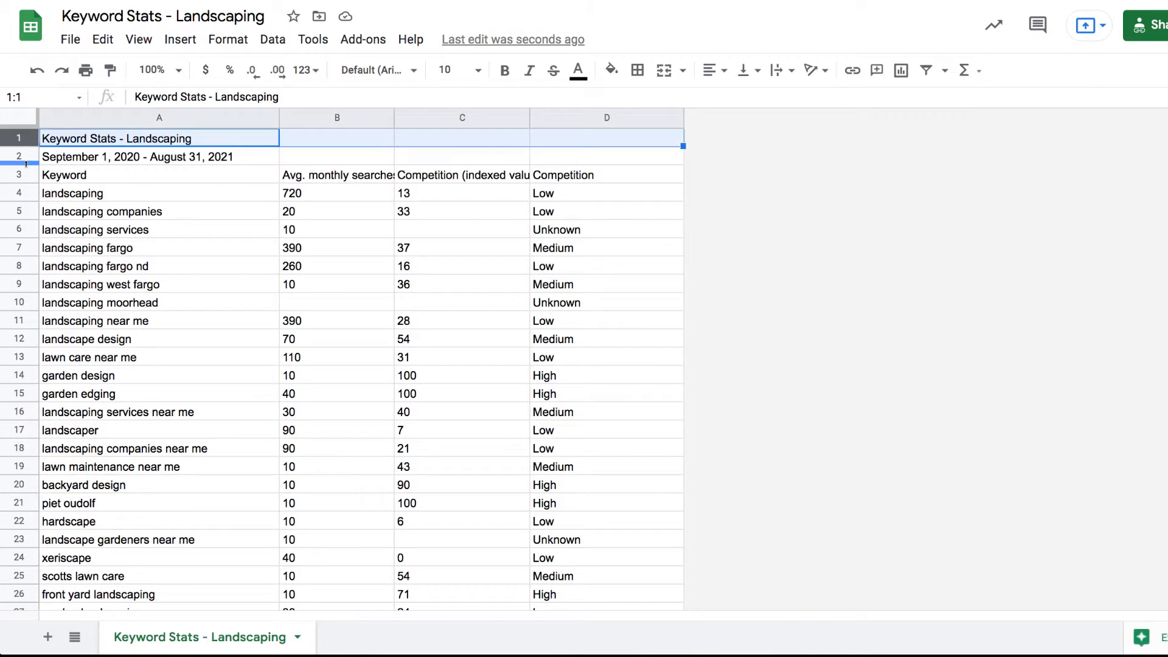
{"action": "left_click", "coordinate": [26, 156], "text": "shift"}
{"action": "right_click", "coordinate": [25, 156]}
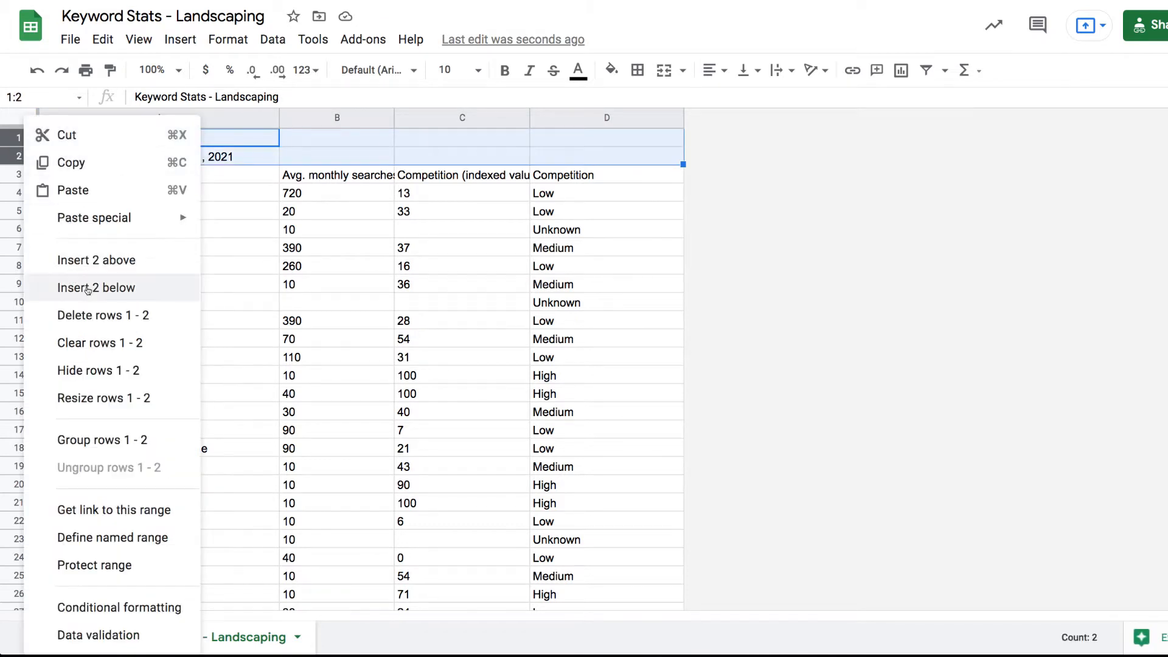
{"action": "left_click", "coordinate": [91, 315]}
{"action": "left_click", "coordinate": [161, 176]}
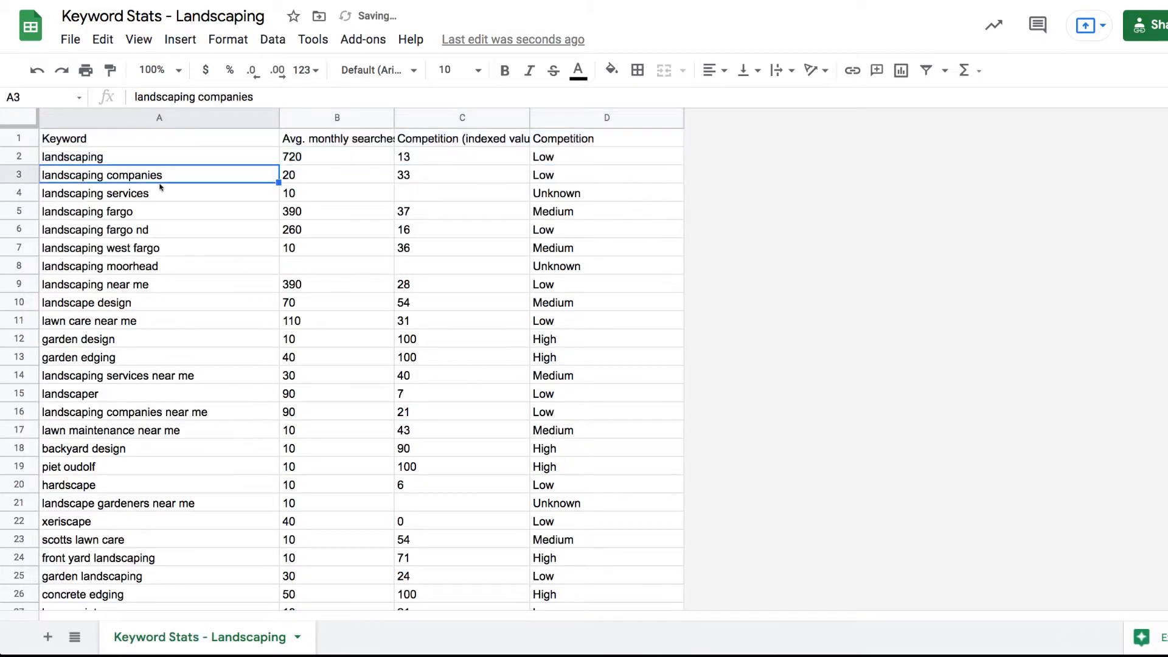
Make the column headings in A1:D1 bold.
{"action": "left_click_drag", "start_coordinate": [160, 139], "coordinate": [609, 139]}
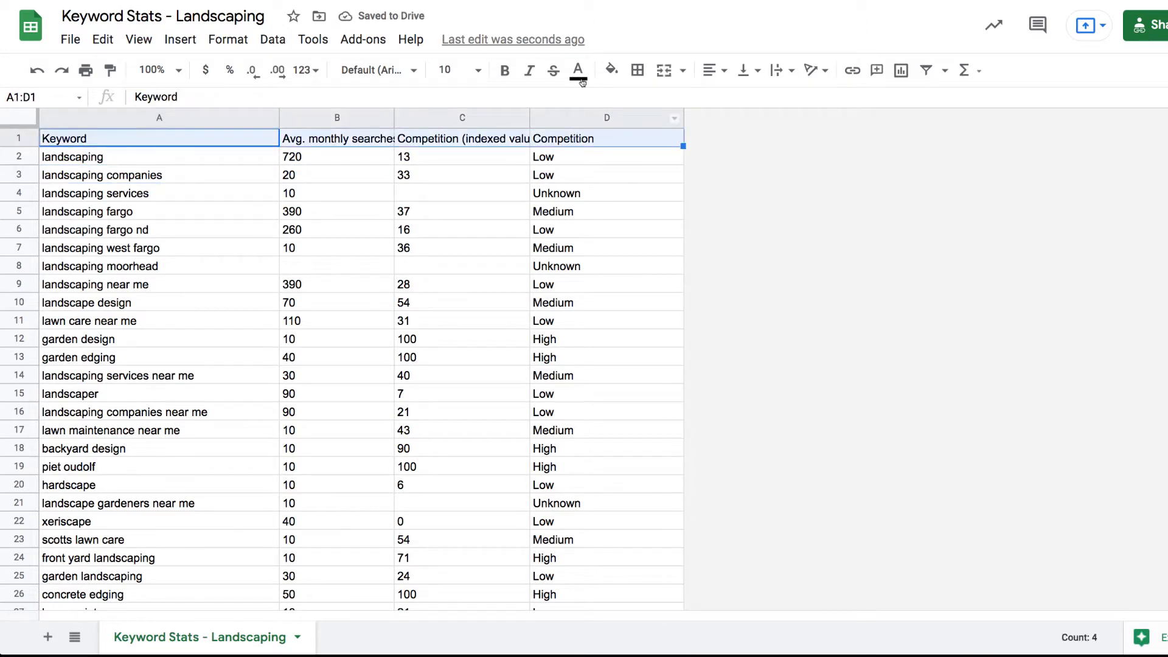
{"action": "left_click", "coordinate": [504, 70]}
{"action": "left_click", "coordinate": [449, 198]}
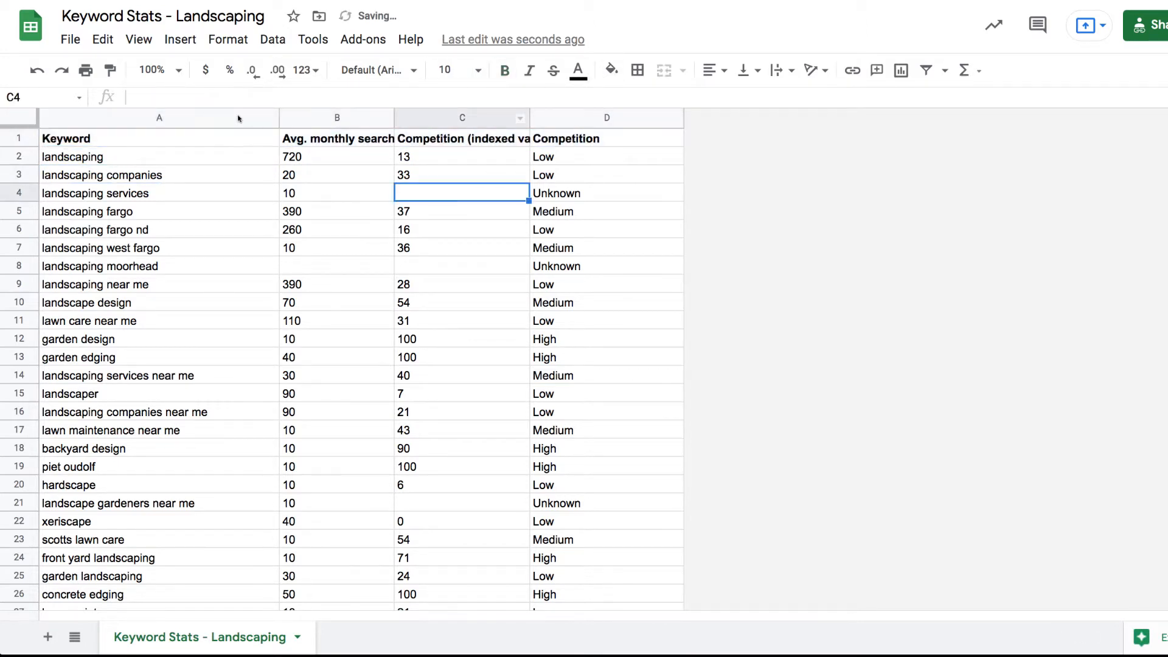
Wrap the text of the column headings in A1:D1.
{"action": "left_click", "coordinate": [247, 118]}
{"action": "left_click_drag", "start_coordinate": [152, 139], "coordinate": [605, 138]}
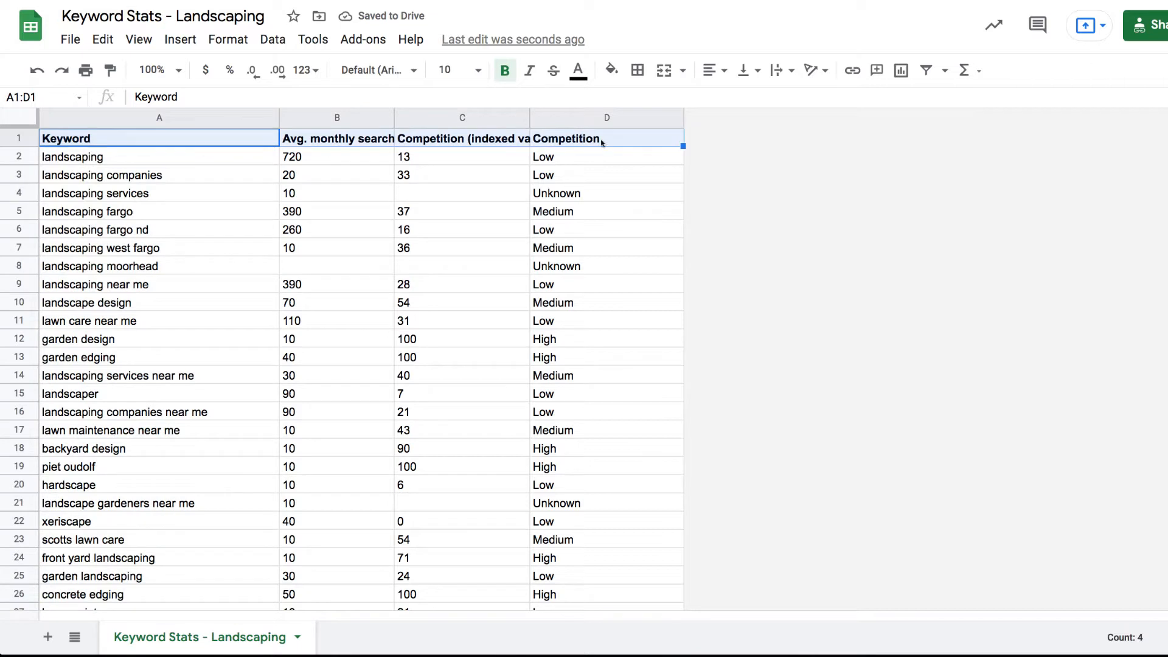
{"action": "left_click", "coordinate": [229, 43]}
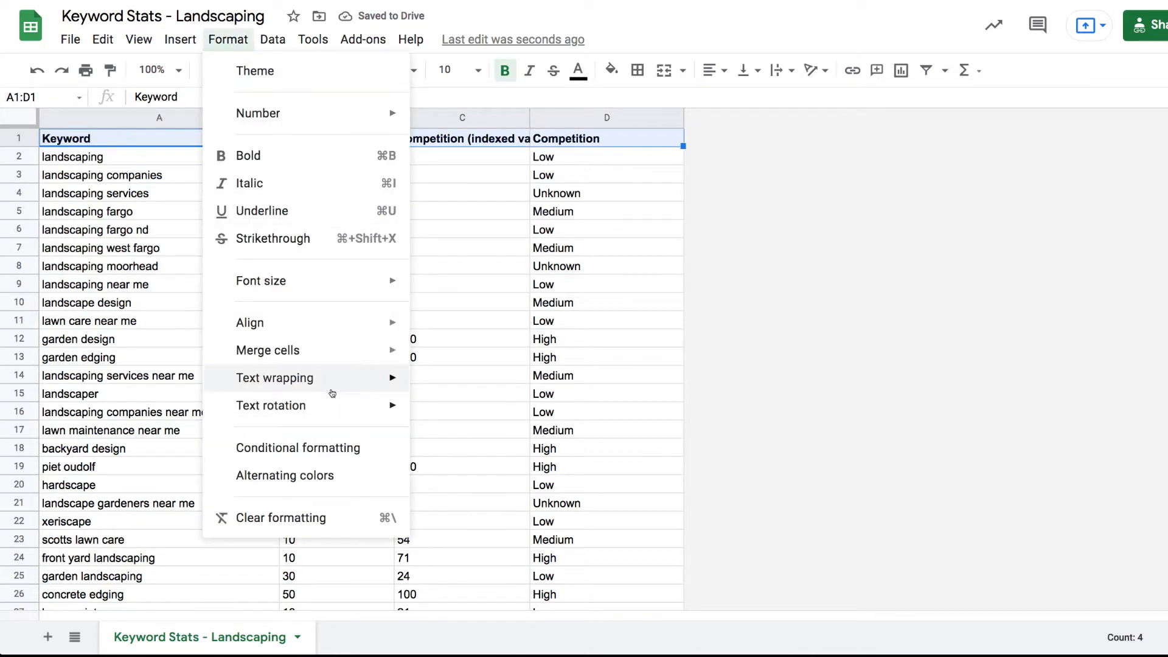
{"action": "mouse_move", "coordinate": [333, 379]}
{"action": "left_click", "coordinate": [455, 413]}
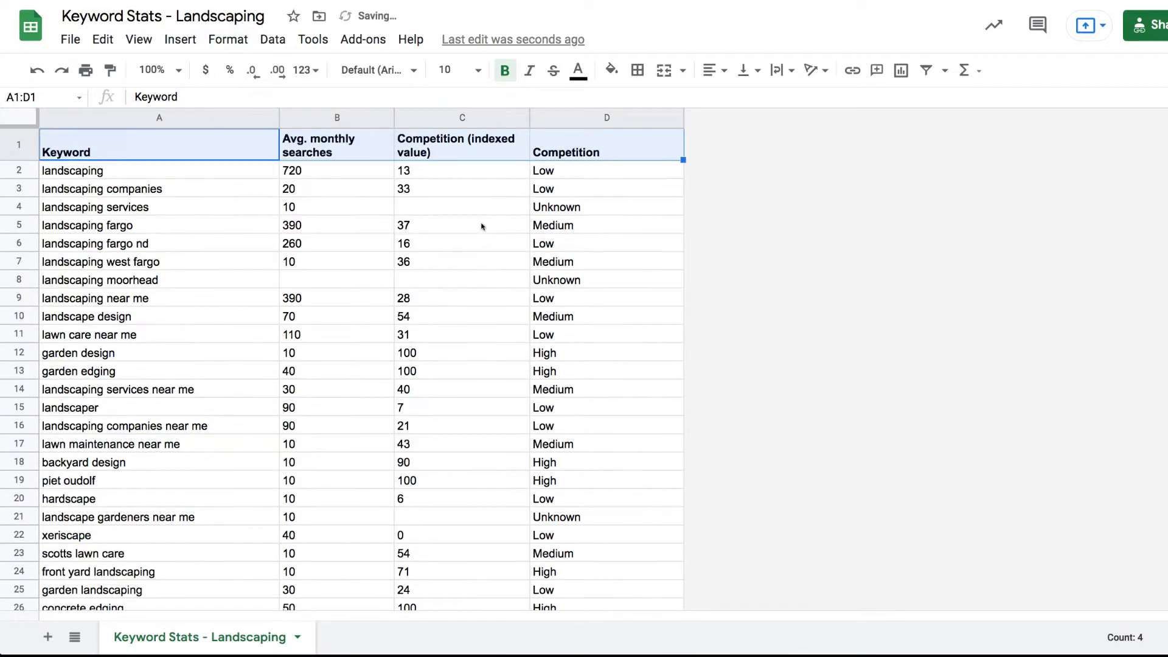
Center-align all contents of columns A through D horizontally.
{"action": "left_click", "coordinate": [241, 123]}
{"action": "left_click", "coordinate": [674, 117], "text": "shift"}
{"action": "left_click", "coordinate": [713, 71]}
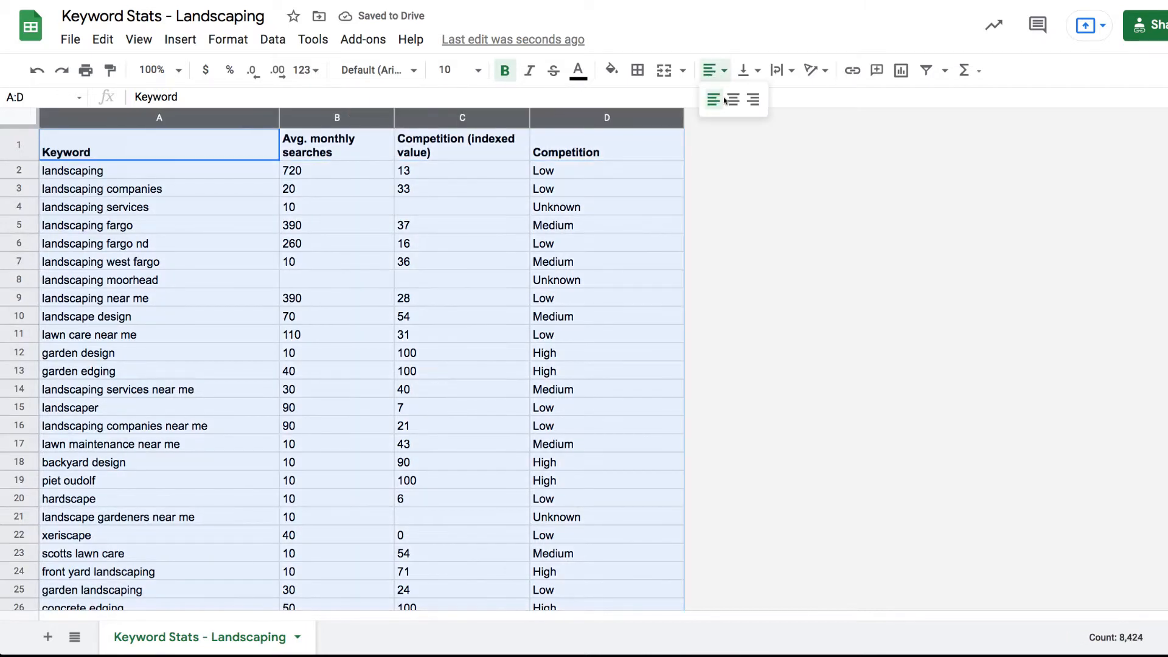
{"action": "left_click", "coordinate": [726, 100]}
{"action": "left_click", "coordinate": [721, 194]}
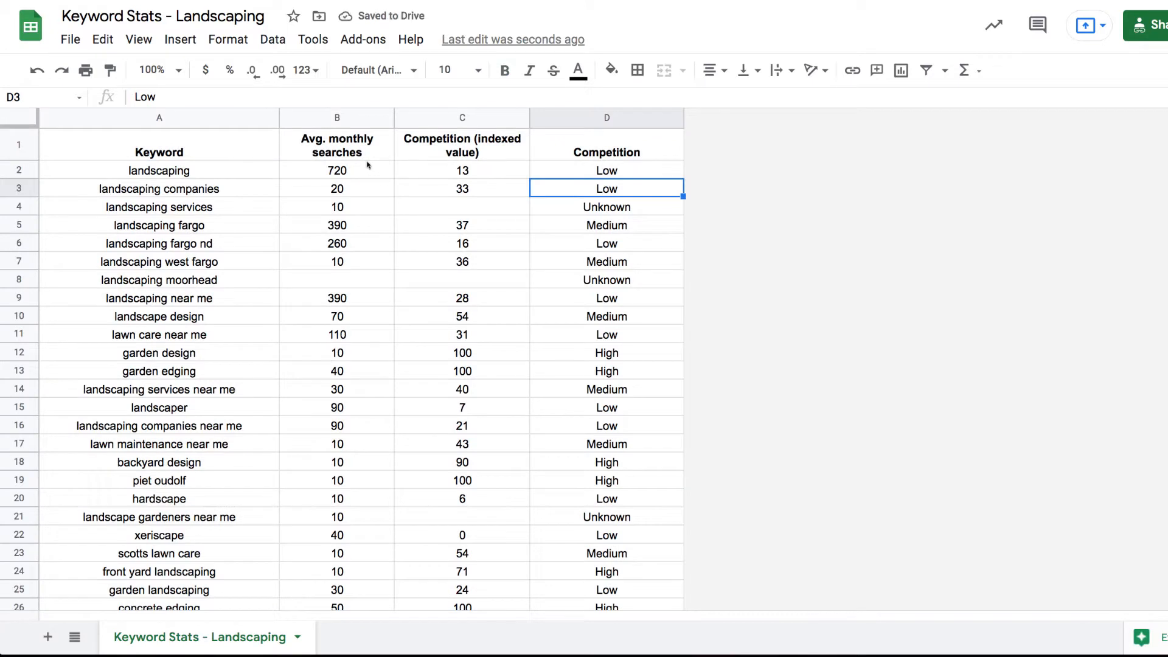
Apply the whole-number format 0 to the Avg. monthly searches column B.
{"action": "left_click", "coordinate": [354, 119]}
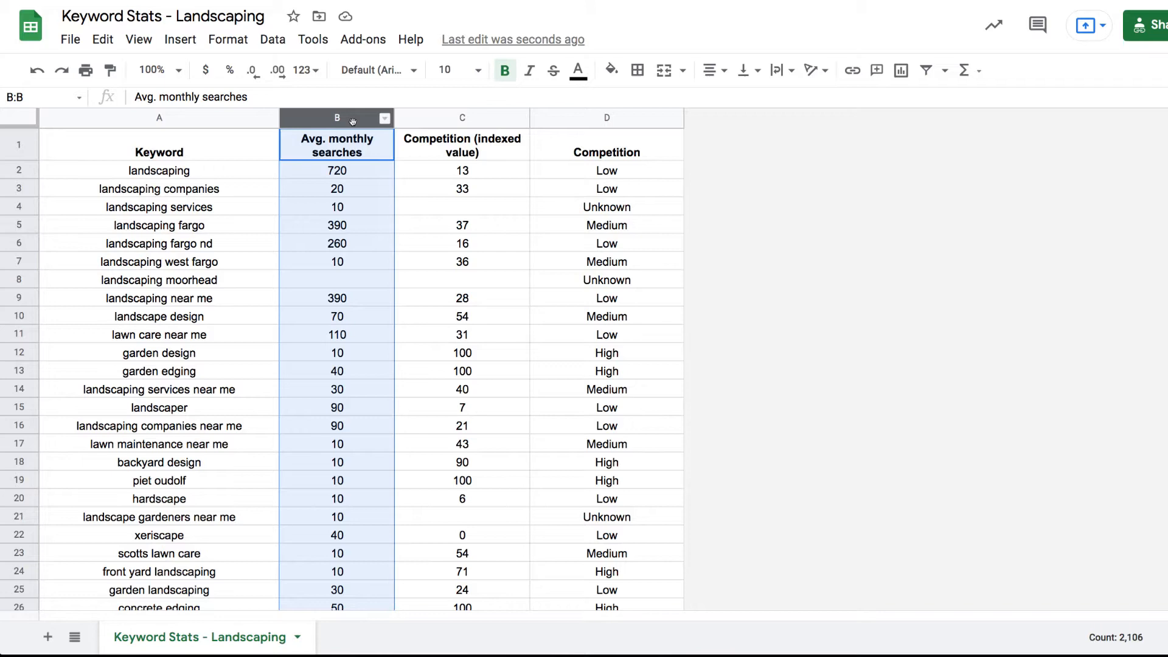
{"action": "left_click", "coordinate": [713, 170]}
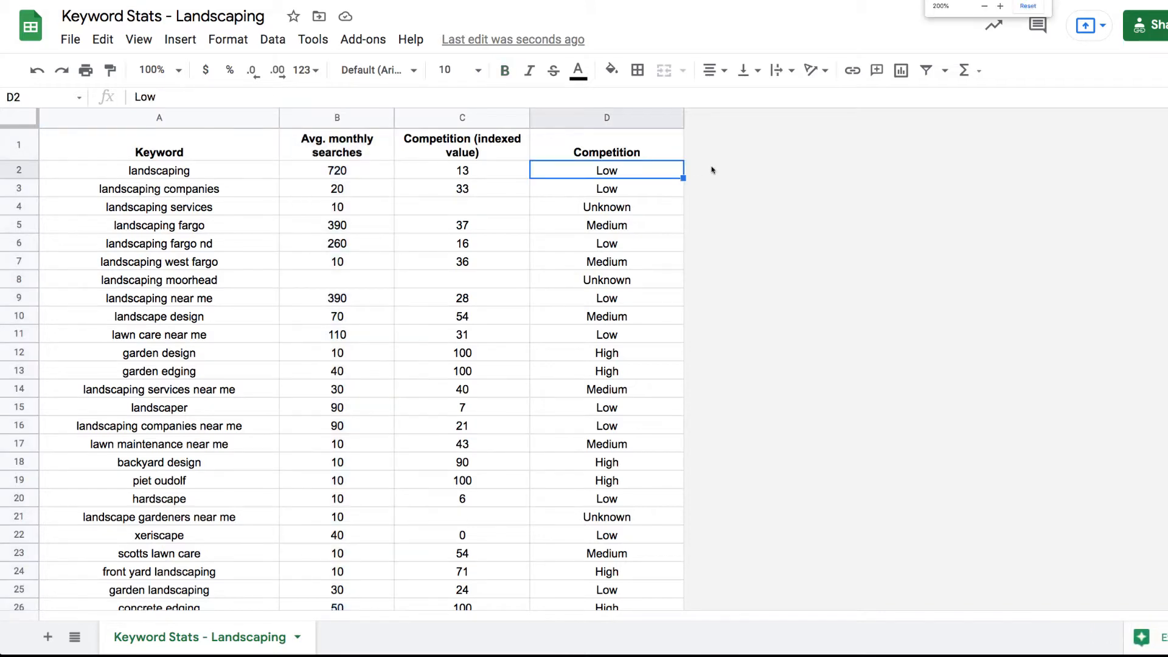
{"action": "key", "text": "ctrl+plus"}
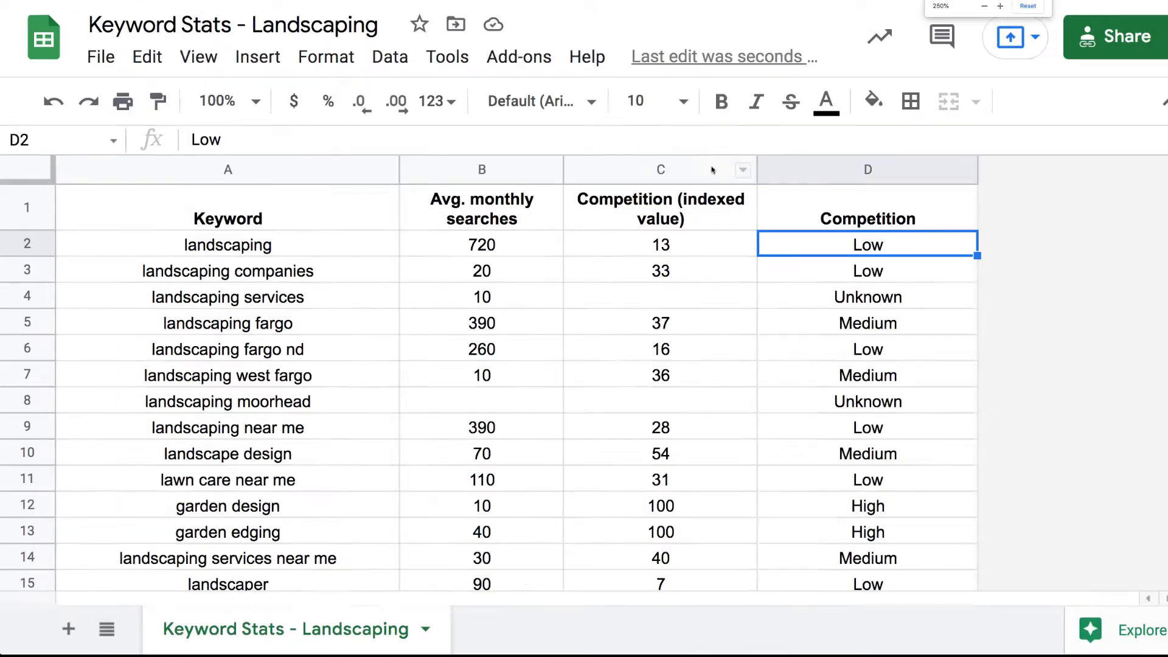
{"action": "left_click", "coordinate": [464, 164]}
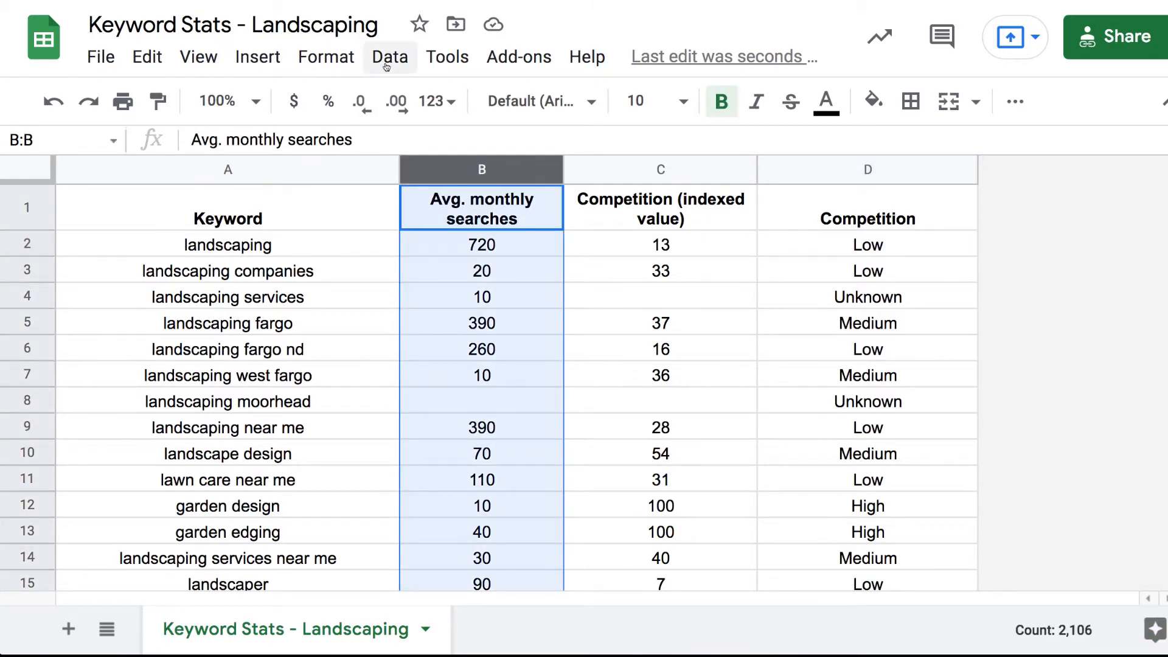
{"action": "left_click", "coordinate": [340, 63]}
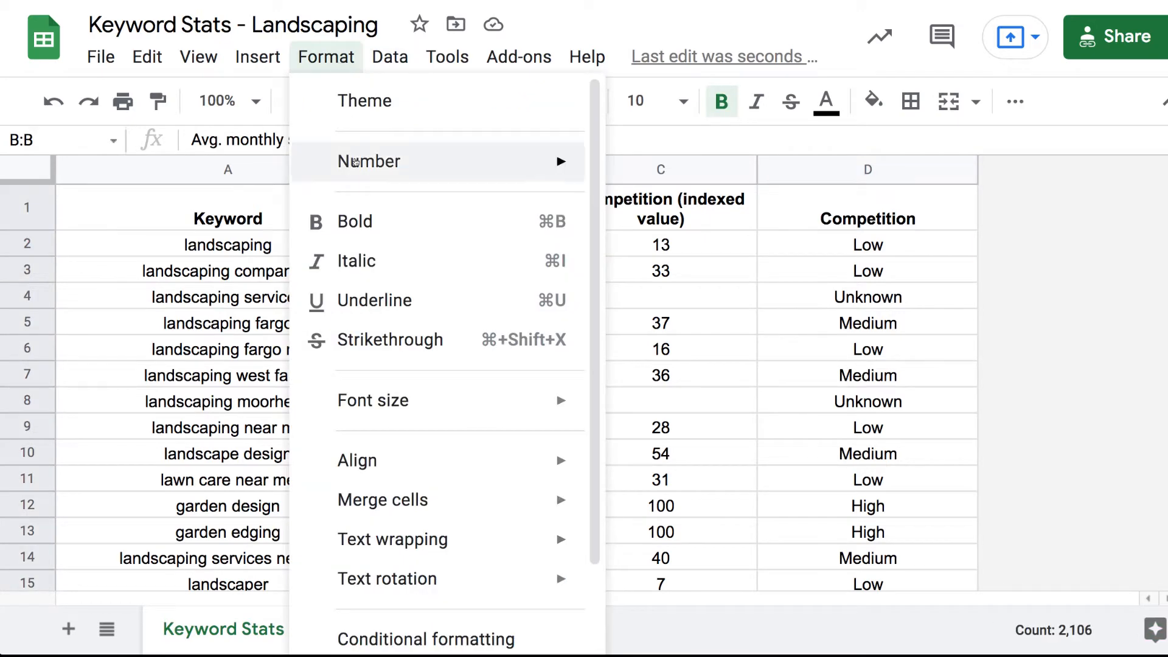
{"action": "mouse_move", "coordinate": [433, 163]}
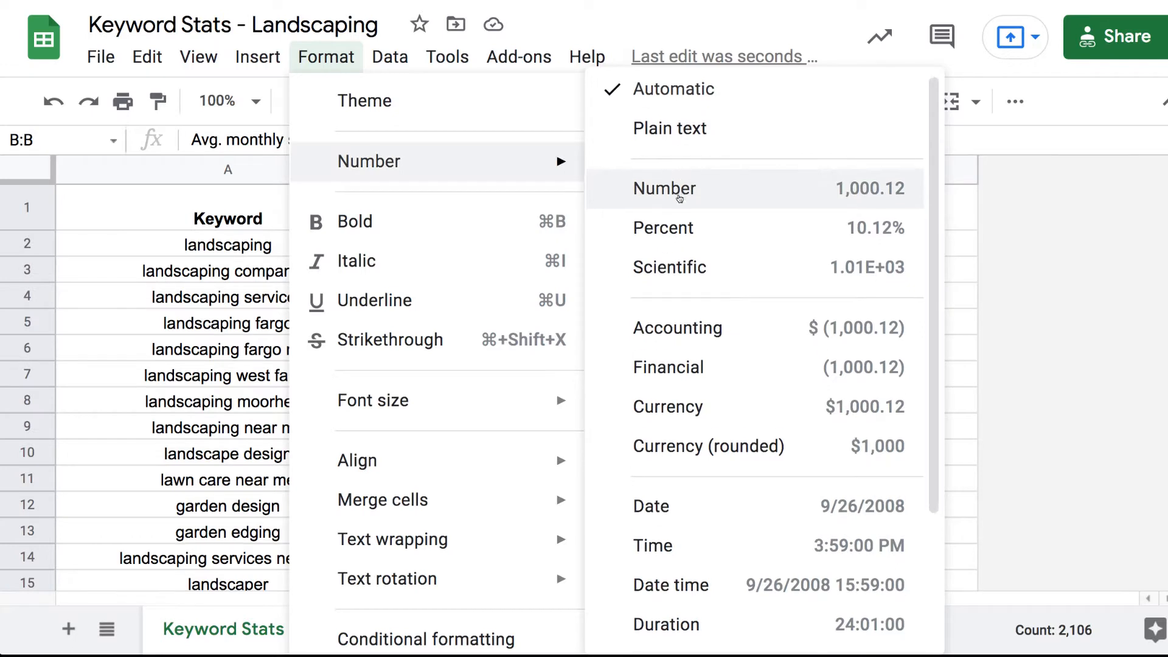
{"action": "scroll", "coordinate": [680, 197], "scroll_direction": "down", "scroll_amount": 3}
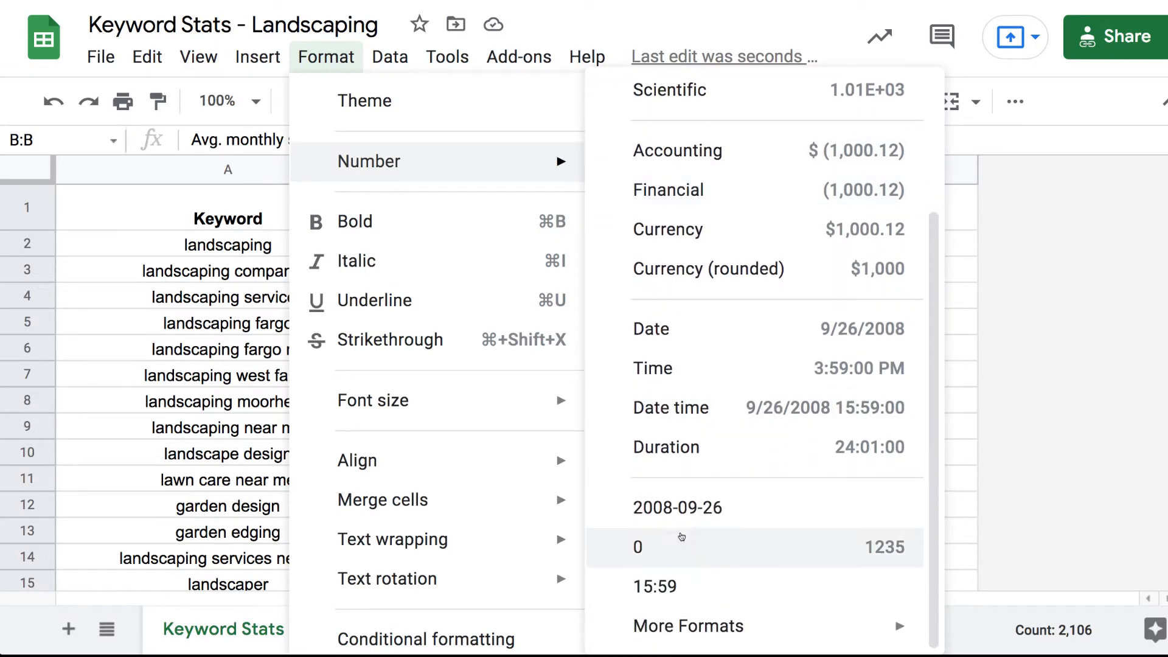
{"action": "left_click", "coordinate": [679, 549]}
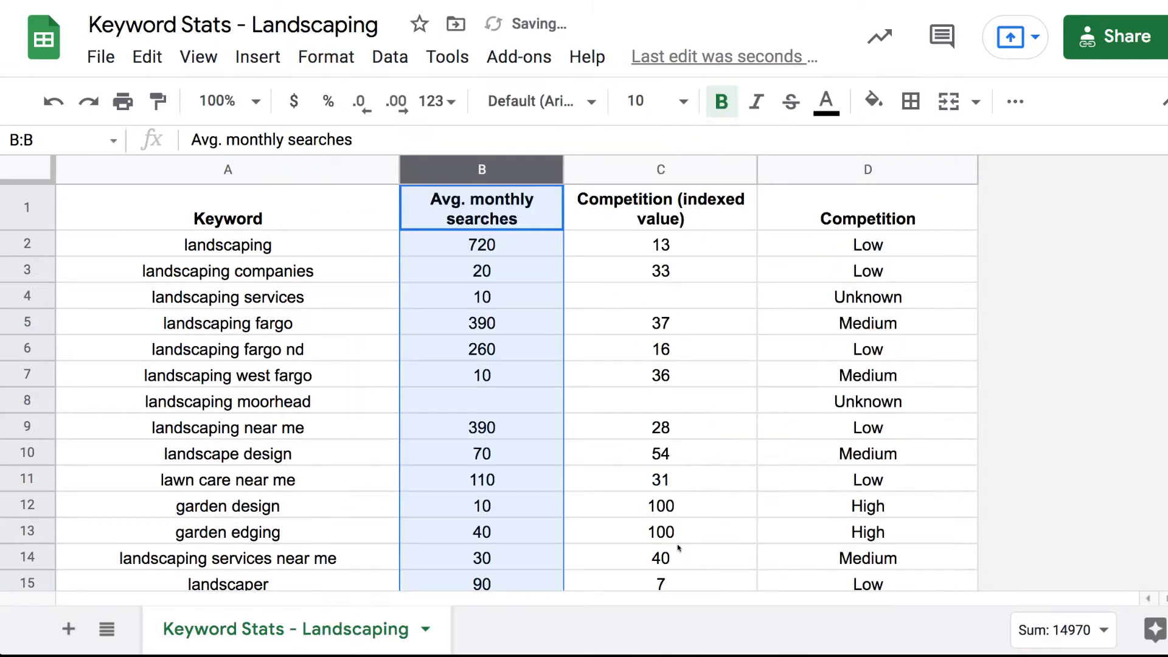
{"action": "left_click", "coordinate": [618, 176]}
{"action": "left_click", "coordinate": [331, 60]}
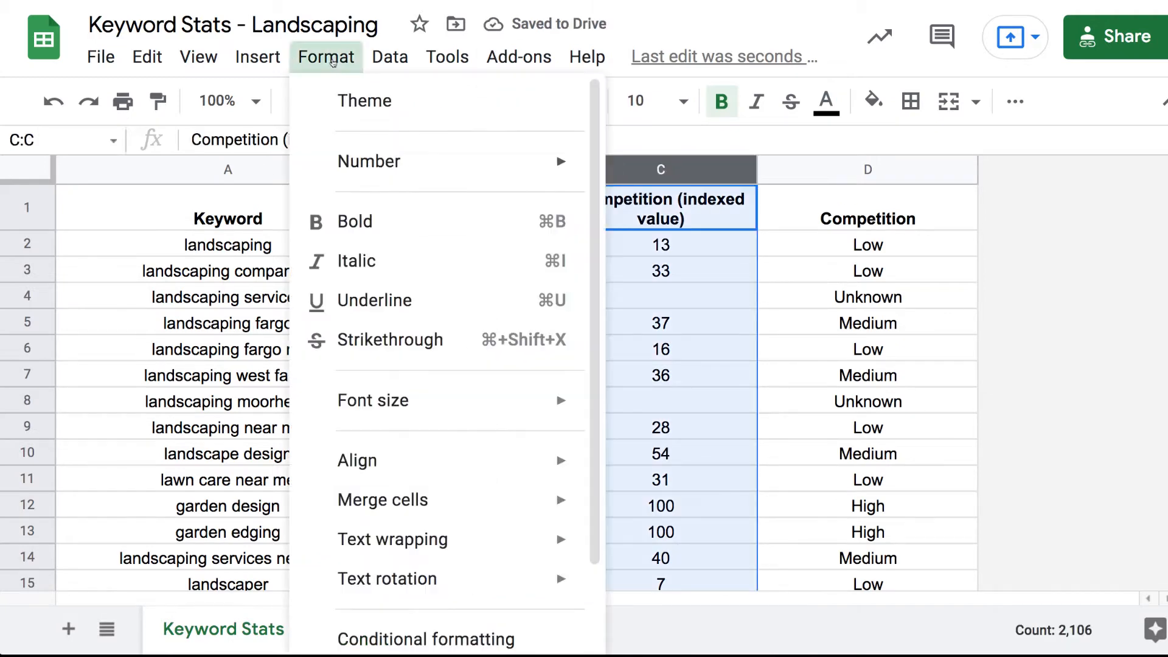
{"action": "left_click", "coordinate": [722, 254]}
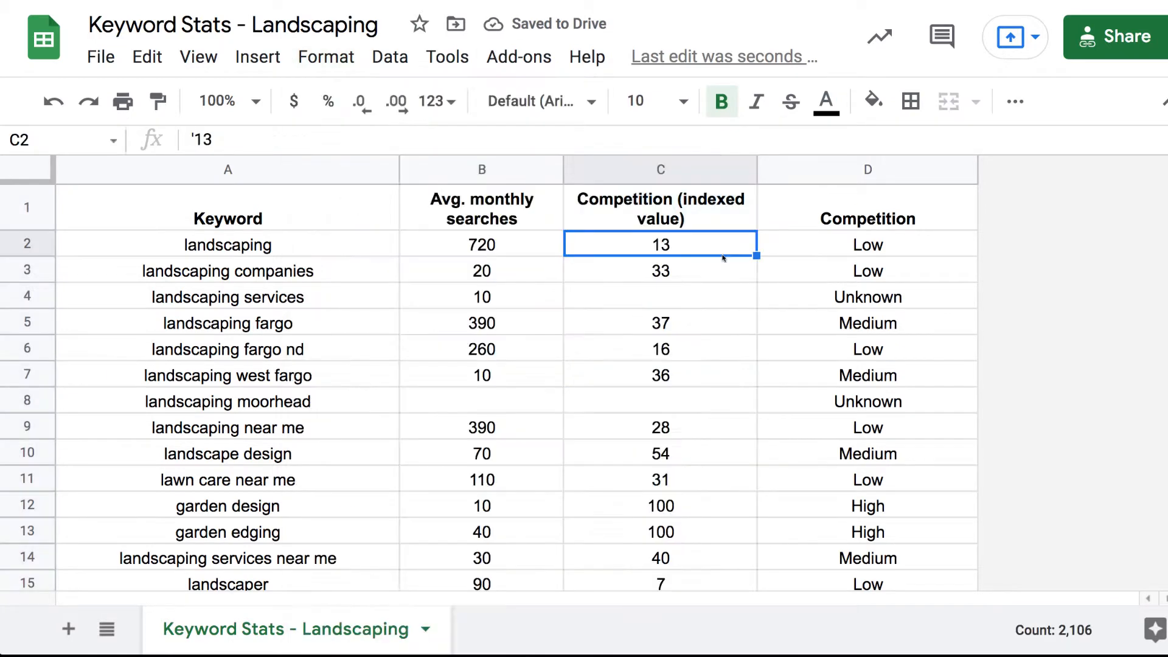
Apply the whole-number format 0 to the Competition (indexed value) column C.
{"action": "left_click", "coordinate": [645, 177]}
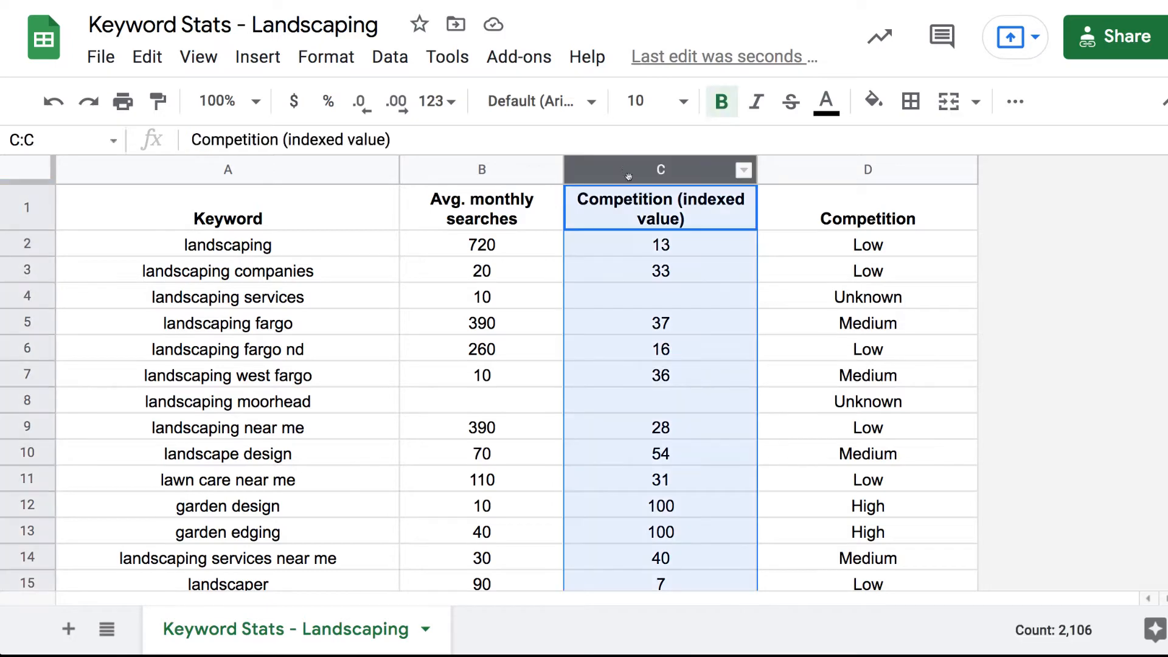
{"action": "left_click", "coordinate": [331, 61]}
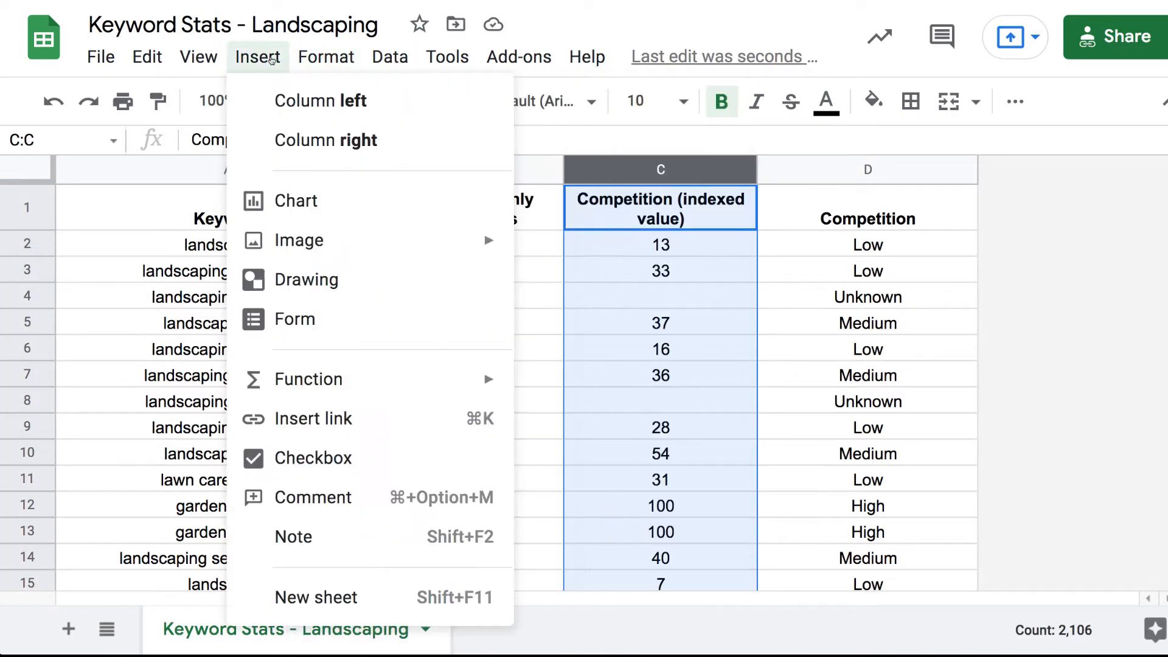
{"action": "mouse_move", "coordinate": [365, 161]}
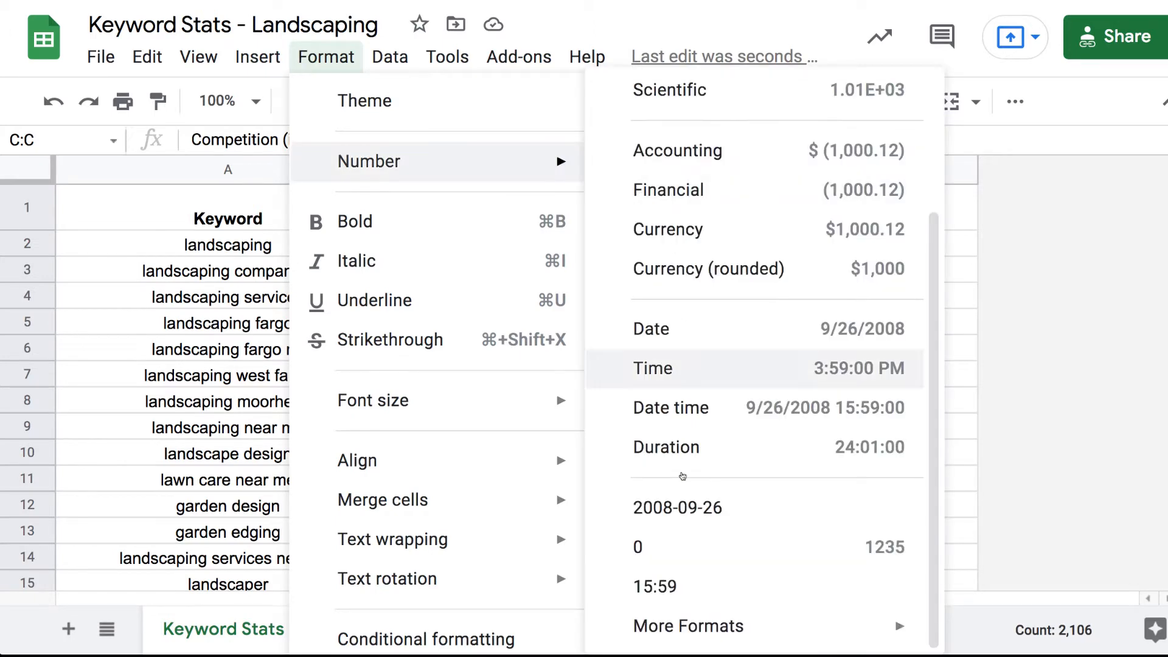
{"action": "left_click", "coordinate": [666, 550]}
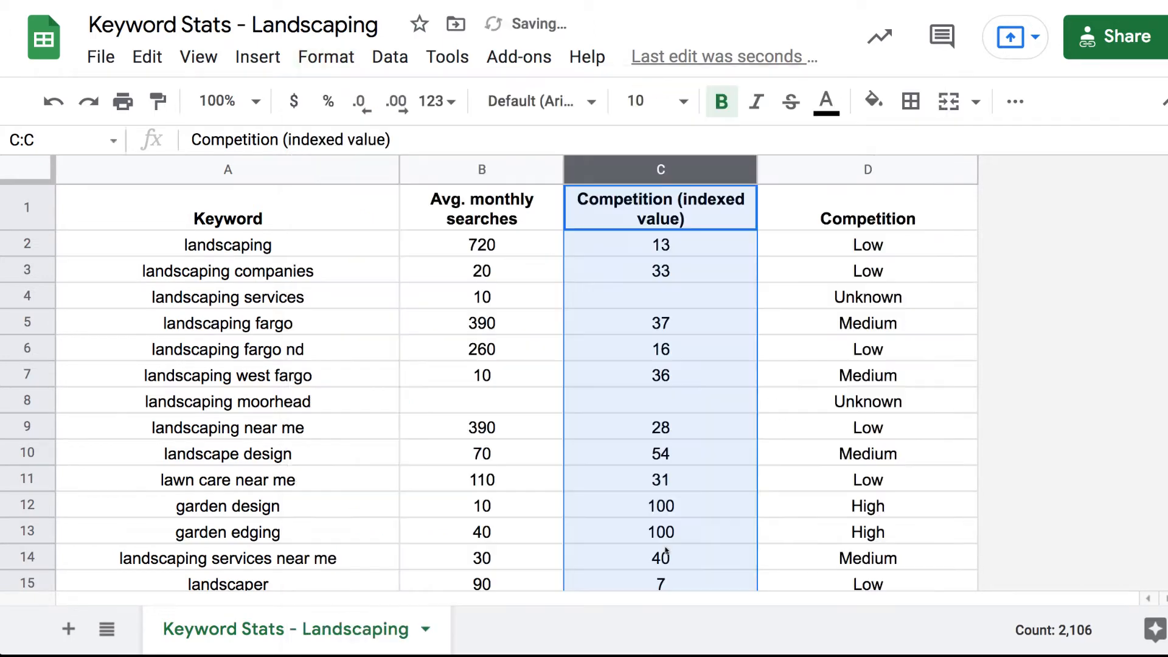
{"action": "left_click", "coordinate": [698, 331]}
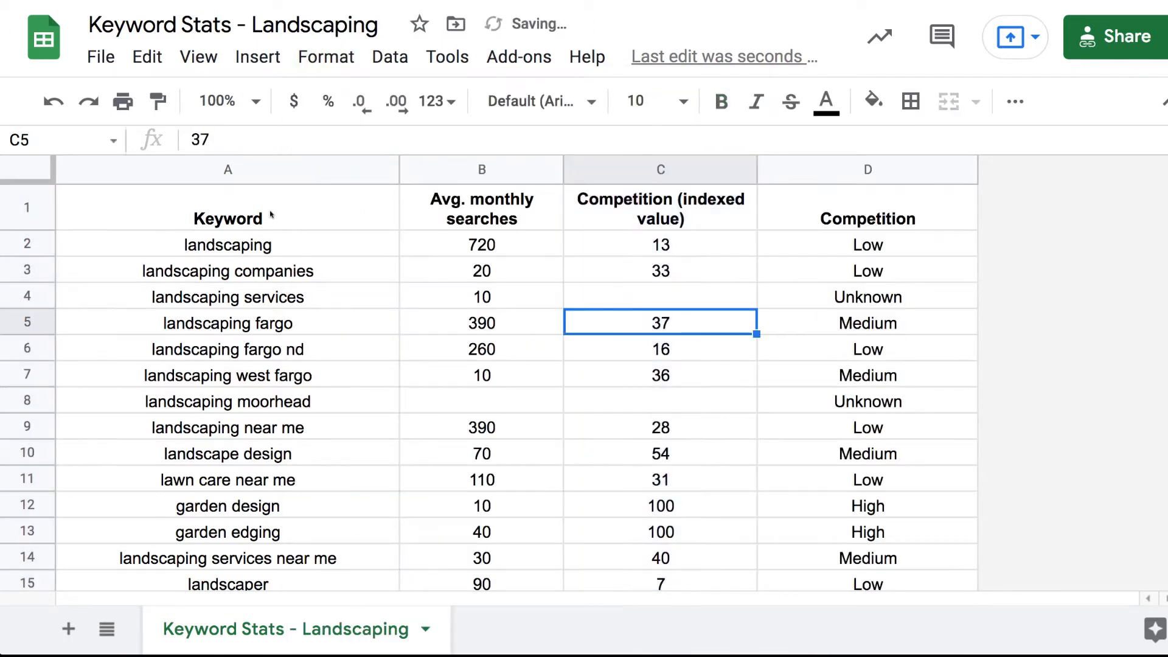
Create a filter on the A1:D1 headings and sort the rows by Avg. monthly searches from Z to A.
{"action": "left_click_drag", "start_coordinate": [271, 214], "coordinate": [837, 211]}
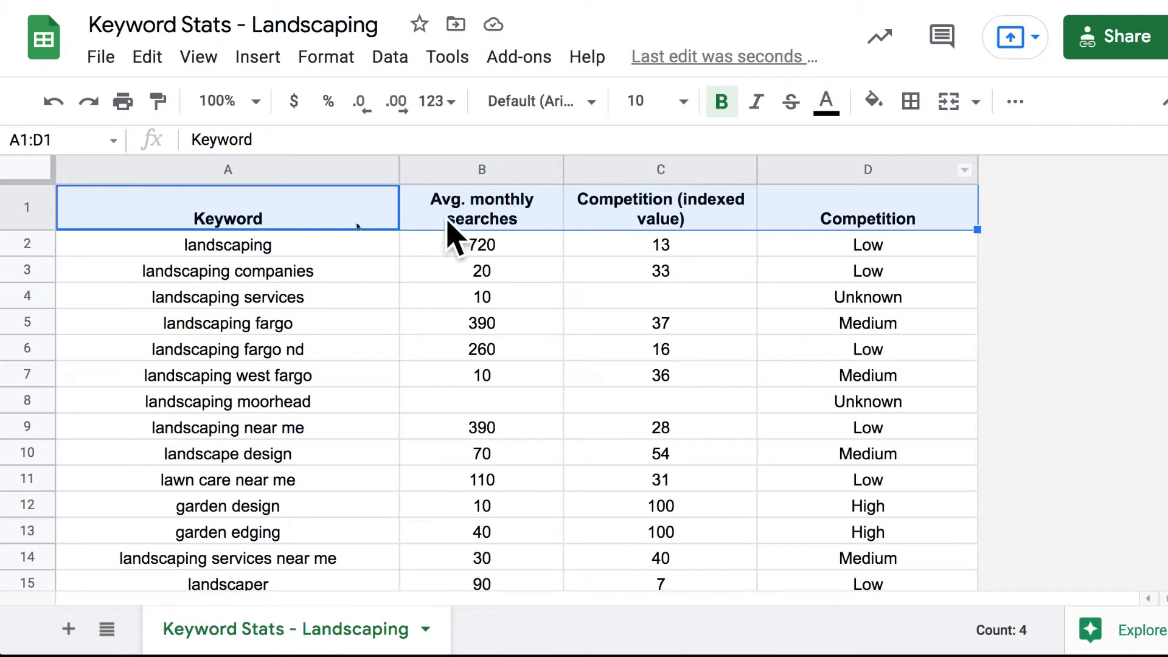
{"action": "left_click", "coordinate": [977, 102]}
{"action": "left_click", "coordinate": [1014, 101]}
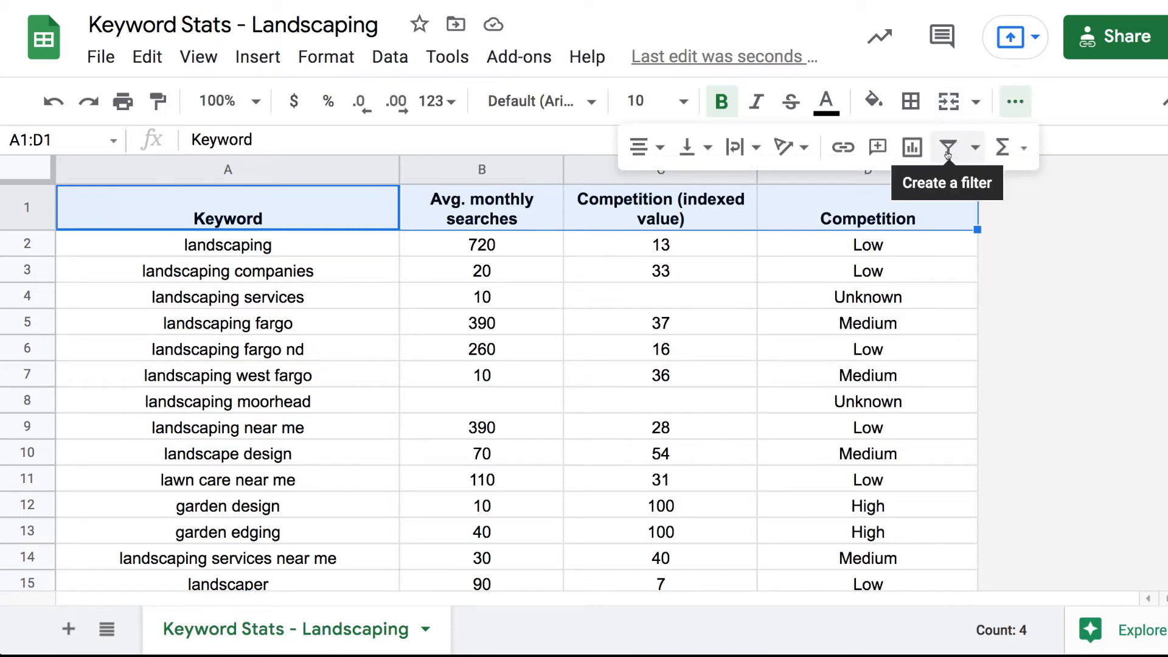
{"action": "left_click", "coordinate": [948, 147]}
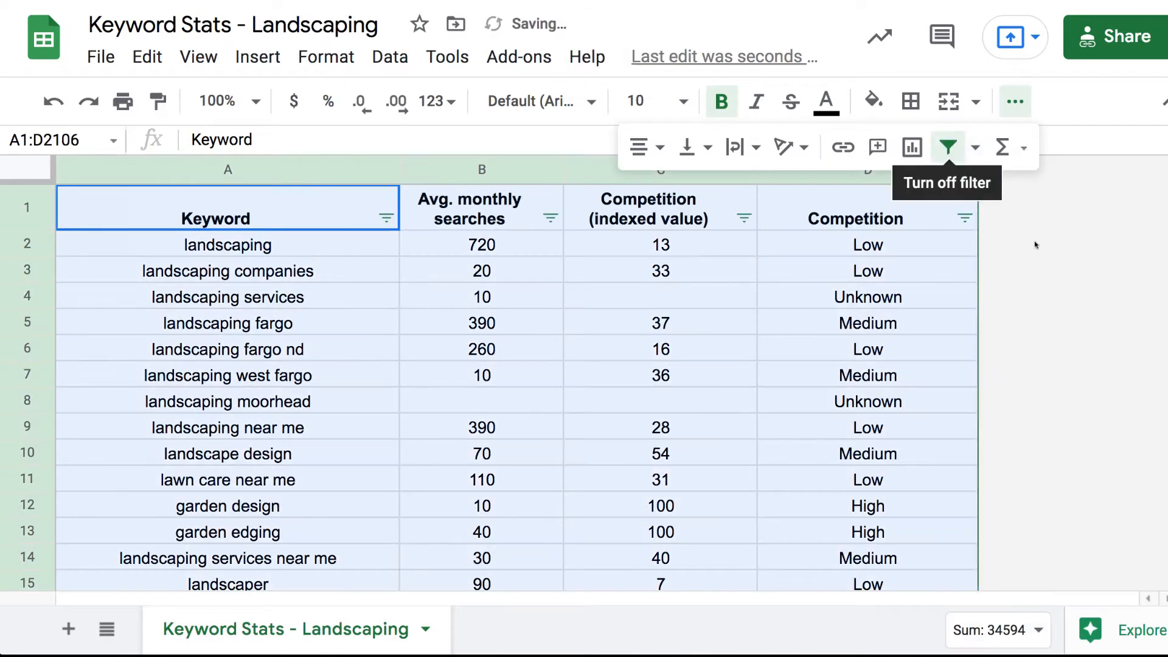
{"action": "left_click", "coordinate": [1037, 247]}
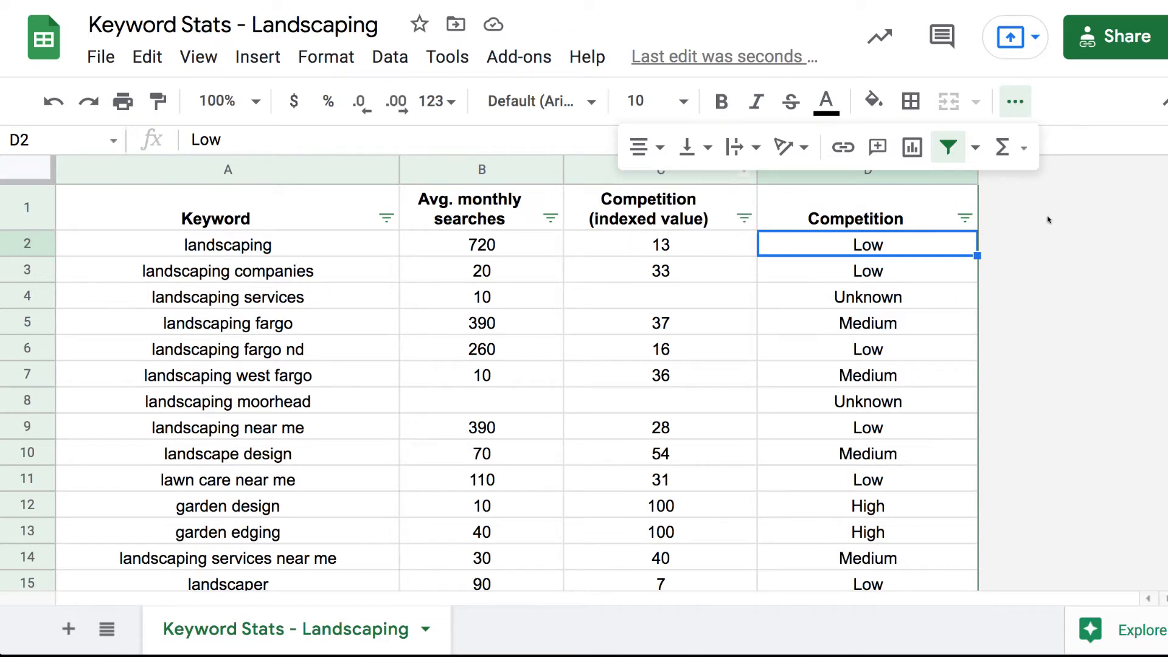
{"action": "key", "text": "Up"}
{"action": "left_click", "coordinate": [1016, 101]}
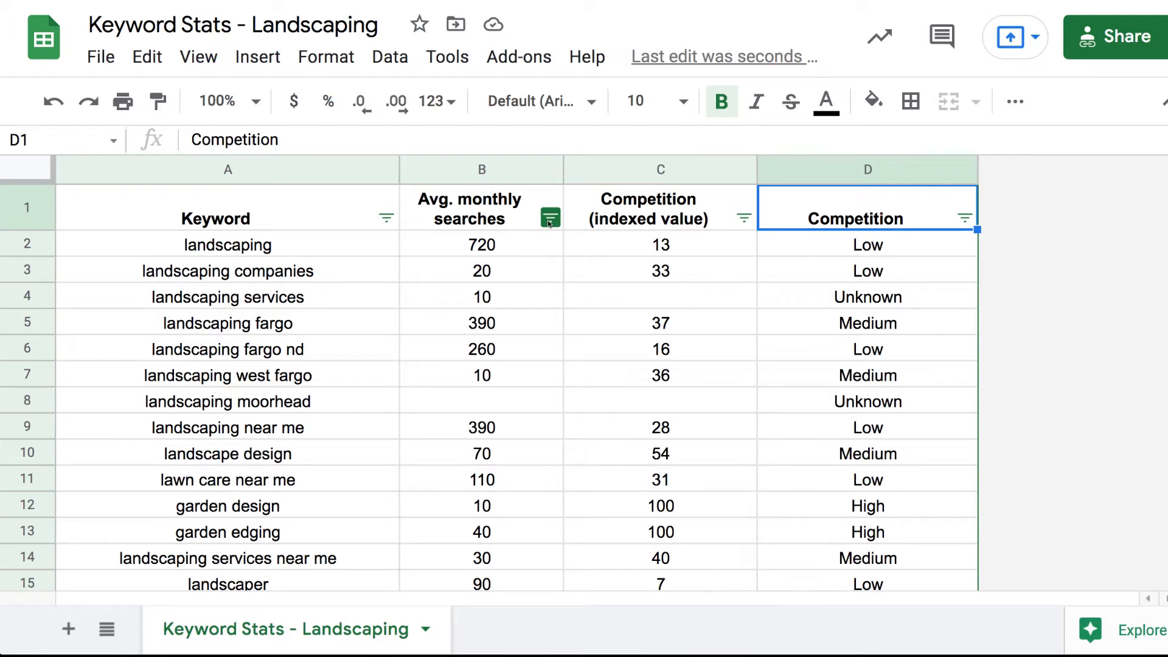
{"action": "left_click", "coordinate": [549, 220]}
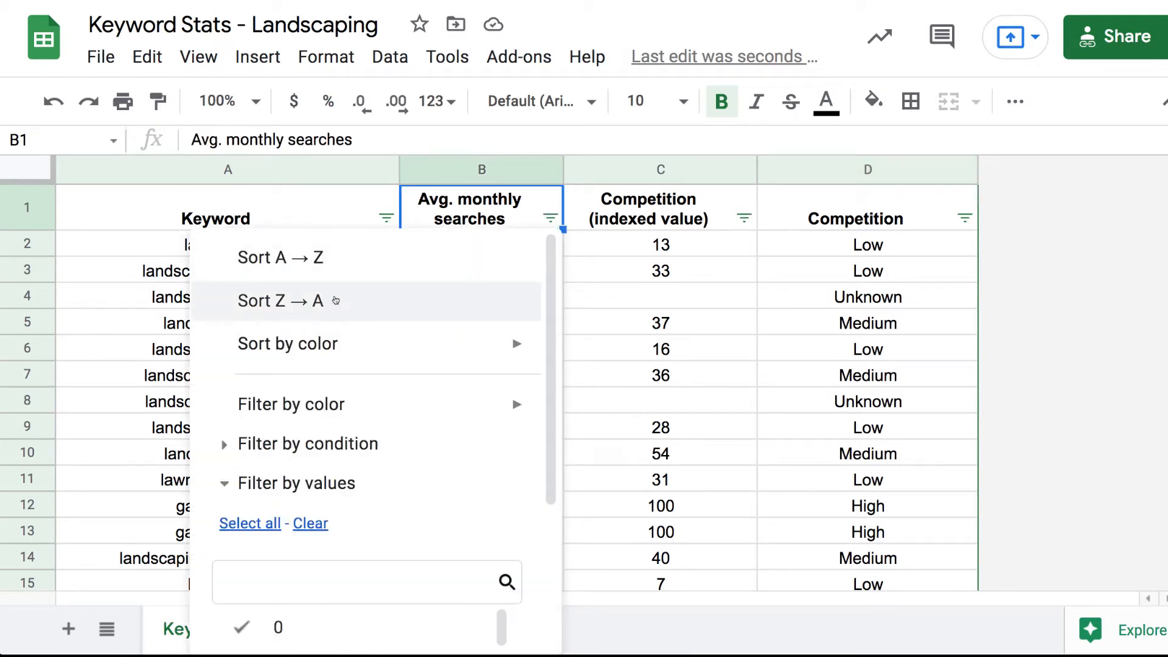
{"action": "left_click", "coordinate": [305, 308]}
Delete rows 2 through 643, the keywords that have no average monthly searches value.
{"action": "left_click", "coordinate": [32, 245]}
{"action": "scroll", "coordinate": [49, 328], "scroll_direction": "down", "scroll_amount": 20}
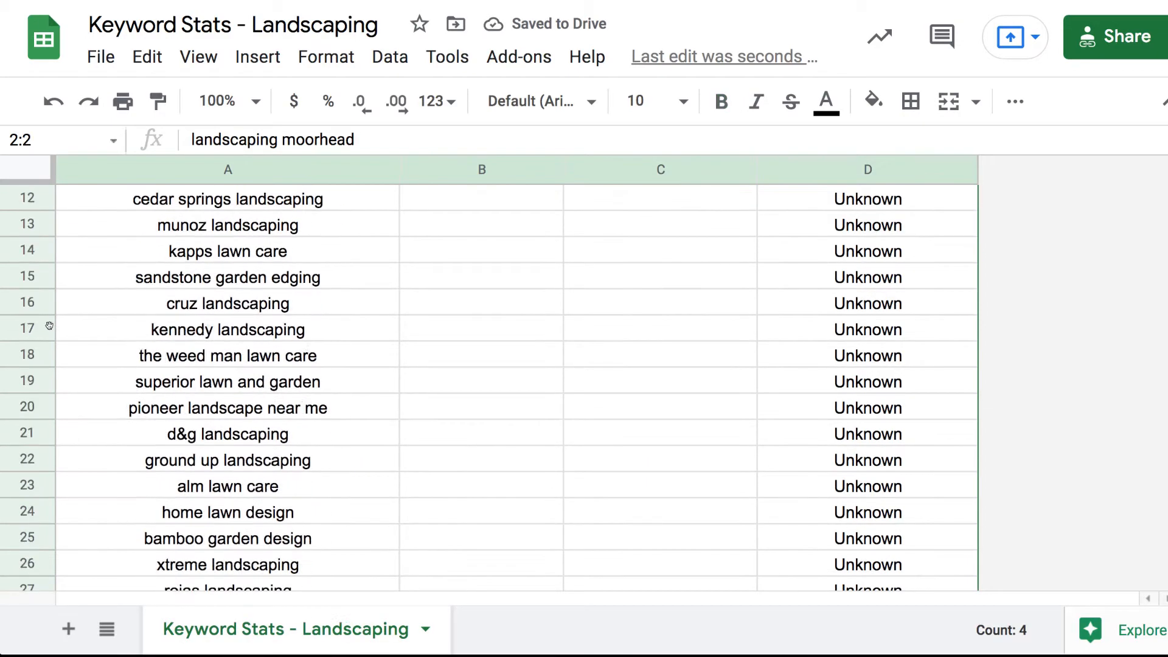
{"action": "scroll", "coordinate": [48, 330], "scroll_direction": "down", "scroll_amount": 20}
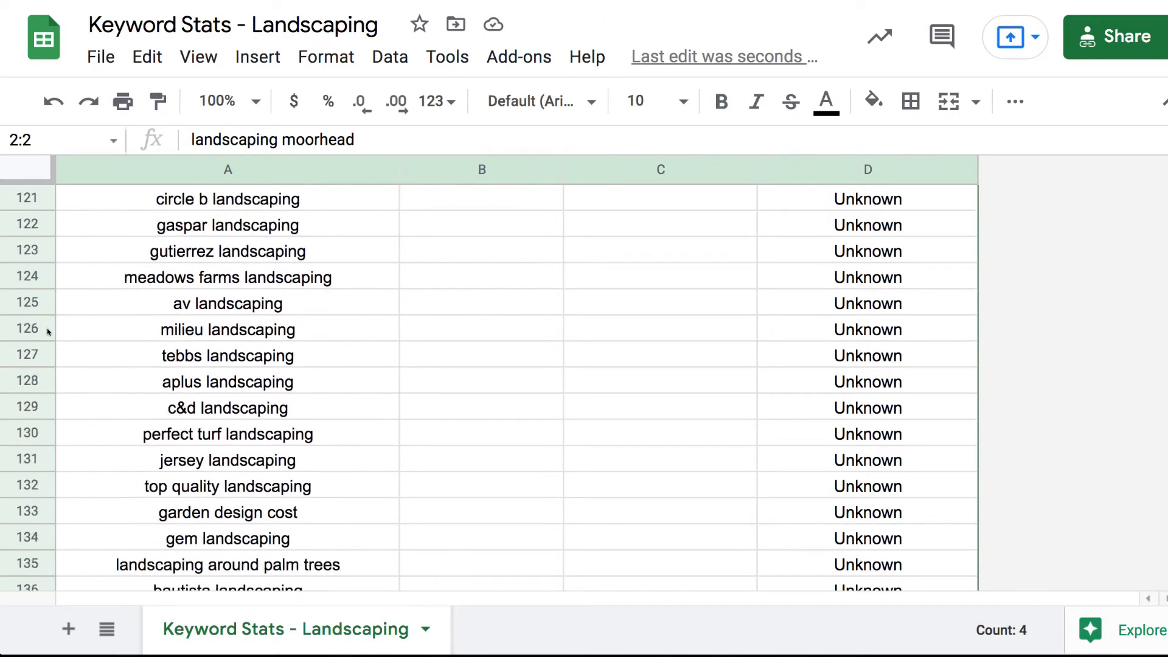
{"action": "scroll", "coordinate": [49, 330], "scroll_direction": "down", "scroll_amount": 20}
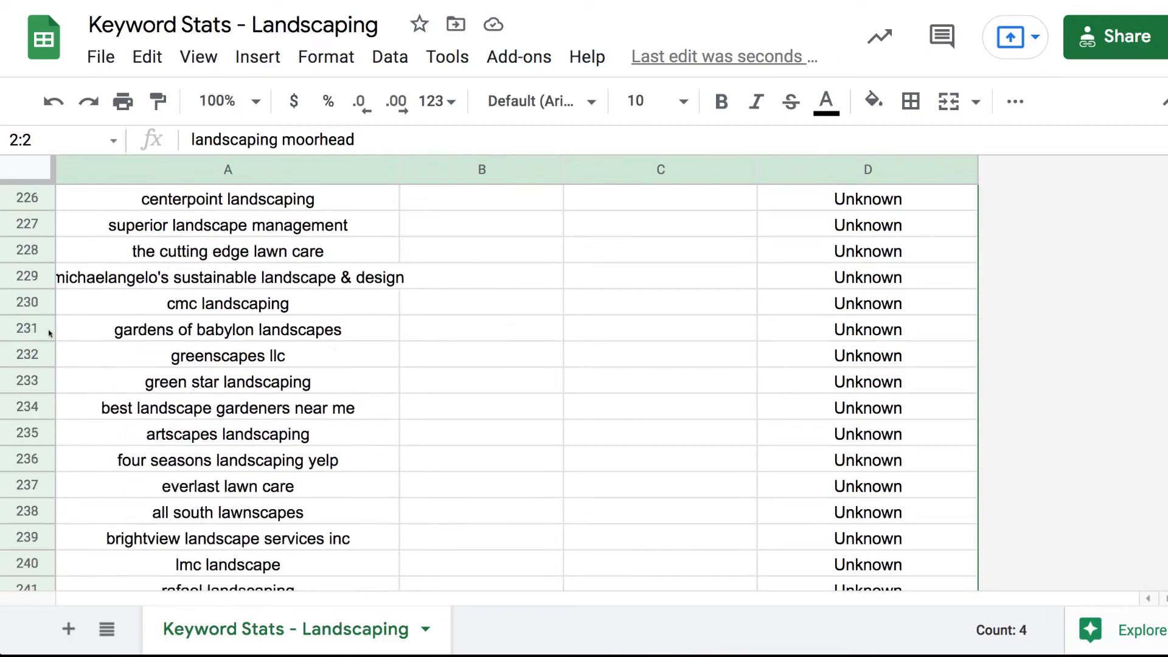
{"action": "scroll", "coordinate": [49, 333], "scroll_direction": "down", "scroll_amount": 20}
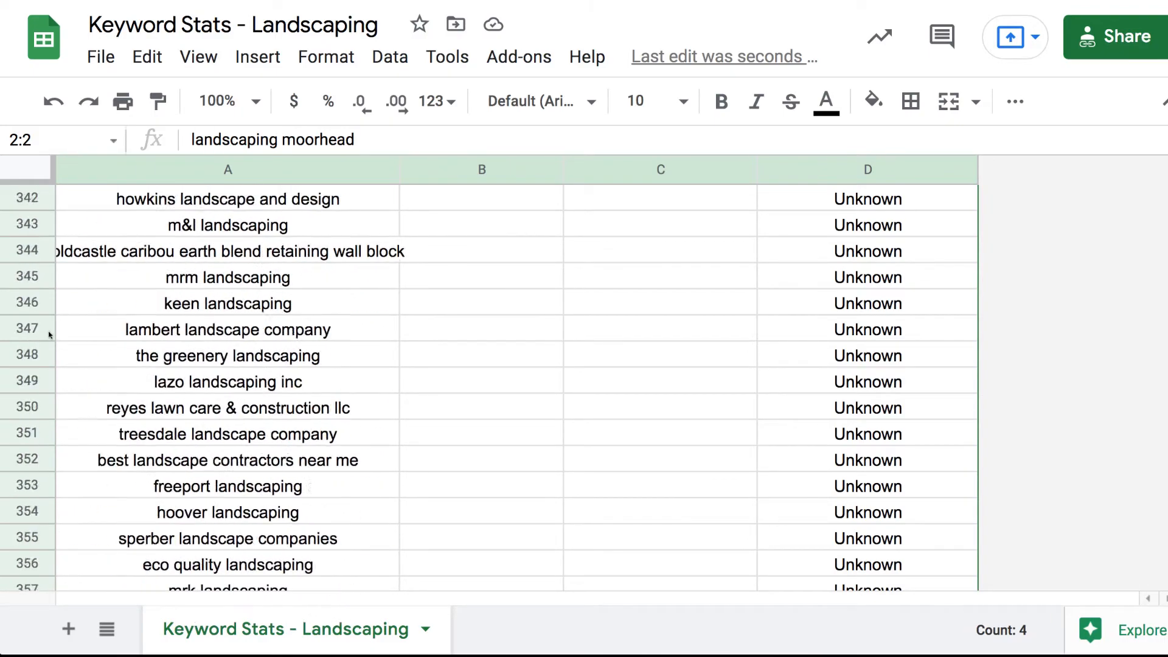
{"action": "scroll", "coordinate": [48, 335], "scroll_direction": "down", "scroll_amount": 20}
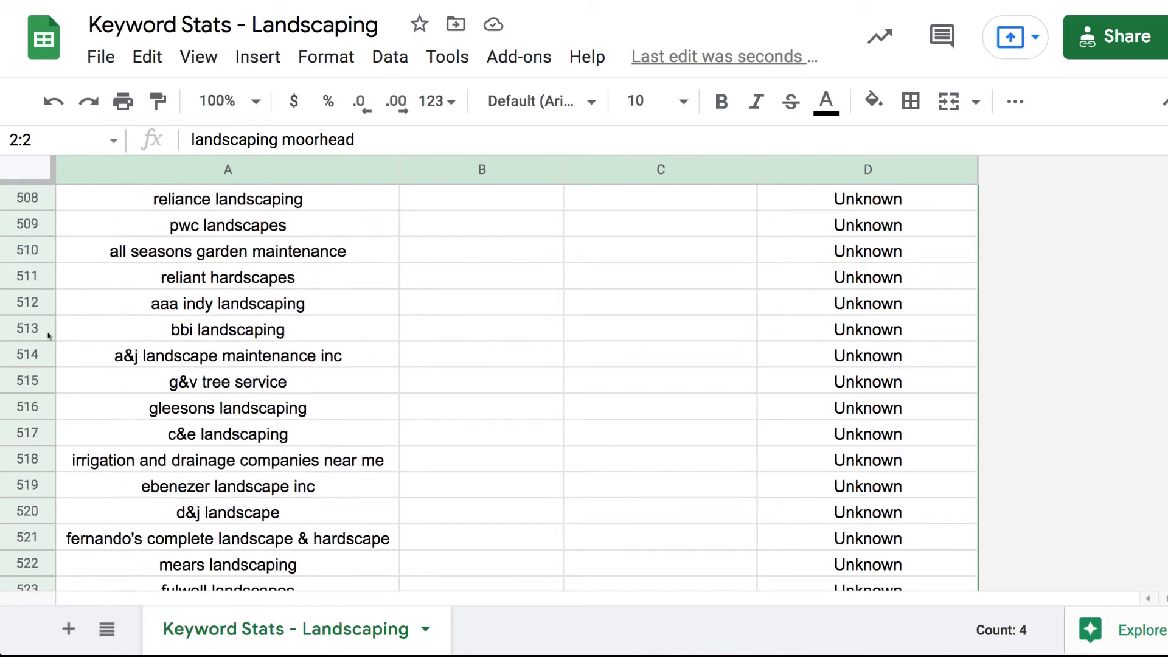
{"action": "scroll", "coordinate": [48, 335], "scroll_direction": "down", "scroll_amount": 20}
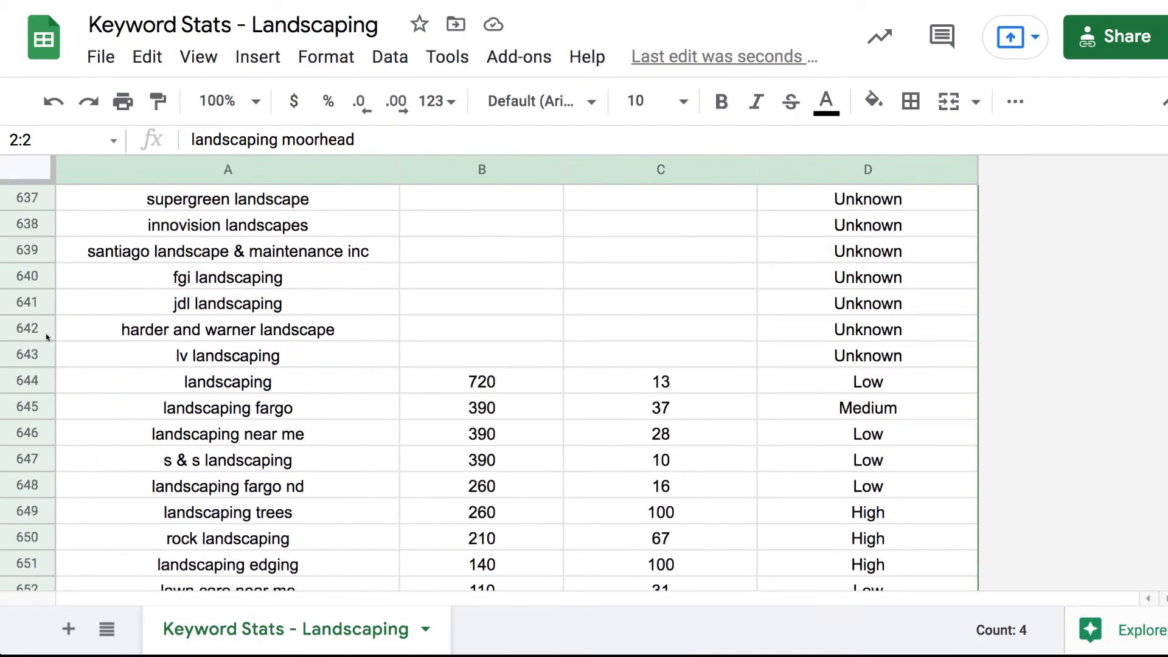
{"action": "scroll", "coordinate": [47, 337], "scroll_direction": "up", "scroll_amount": 6}
{"action": "scroll", "coordinate": [47, 336], "scroll_direction": "up", "scroll_amount": 4}
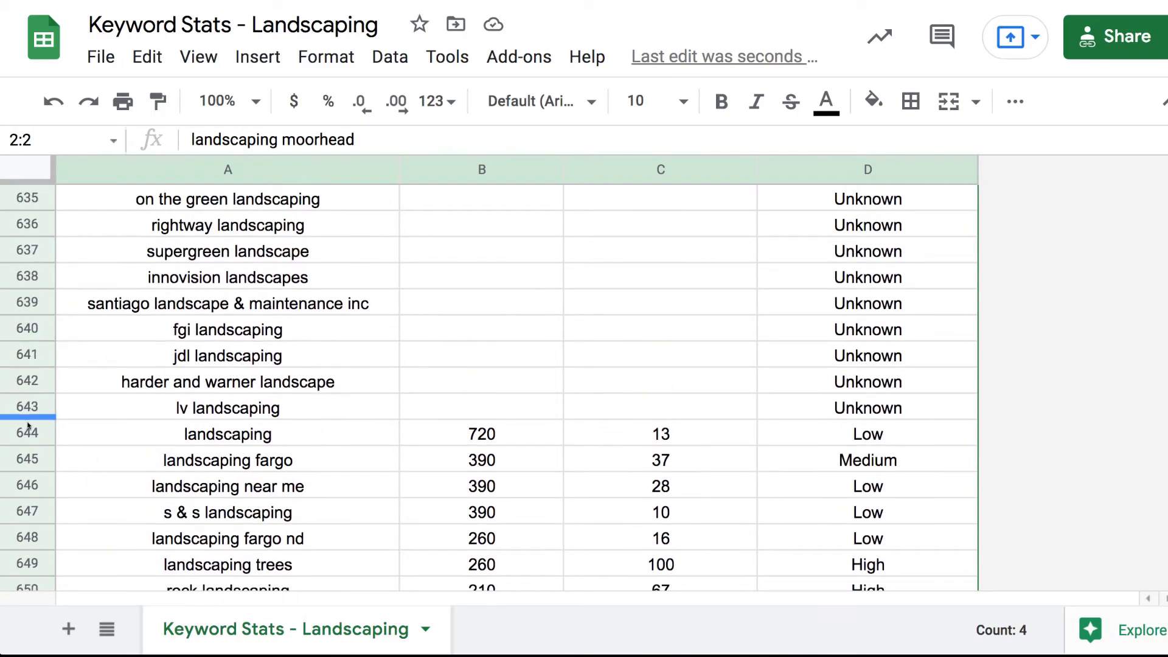
{"action": "left_click", "coordinate": [27, 406], "text": "shift"}
{"action": "right_click", "coordinate": [26, 406]}
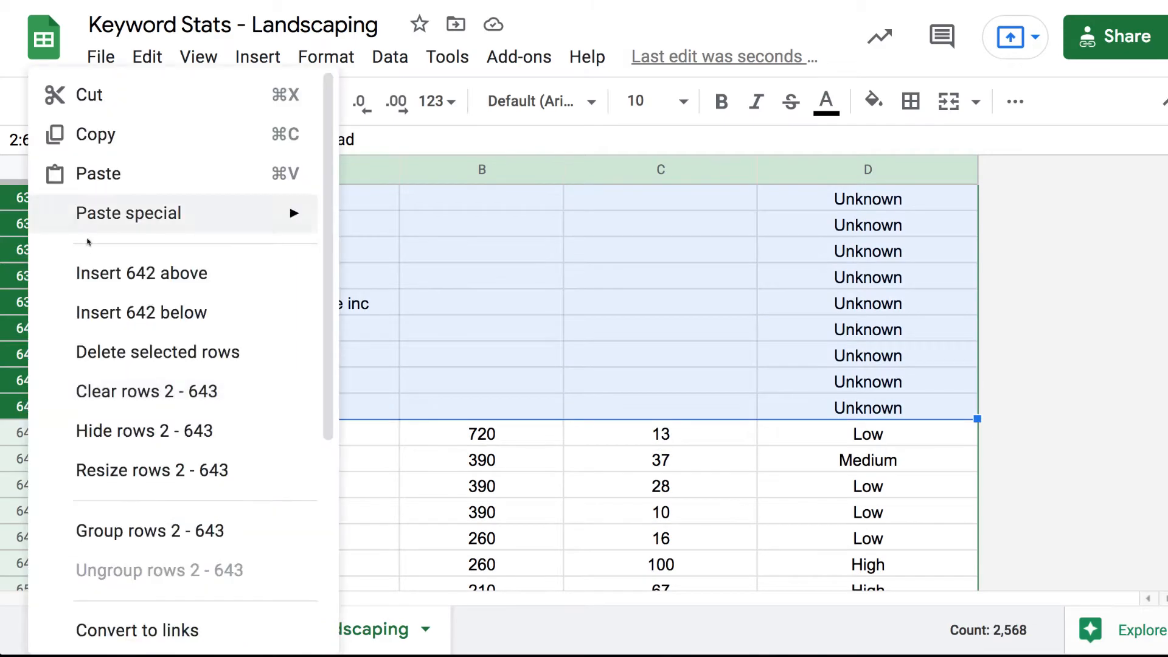
{"action": "left_click", "coordinate": [104, 356]}
{"action": "left_click", "coordinate": [465, 278]}
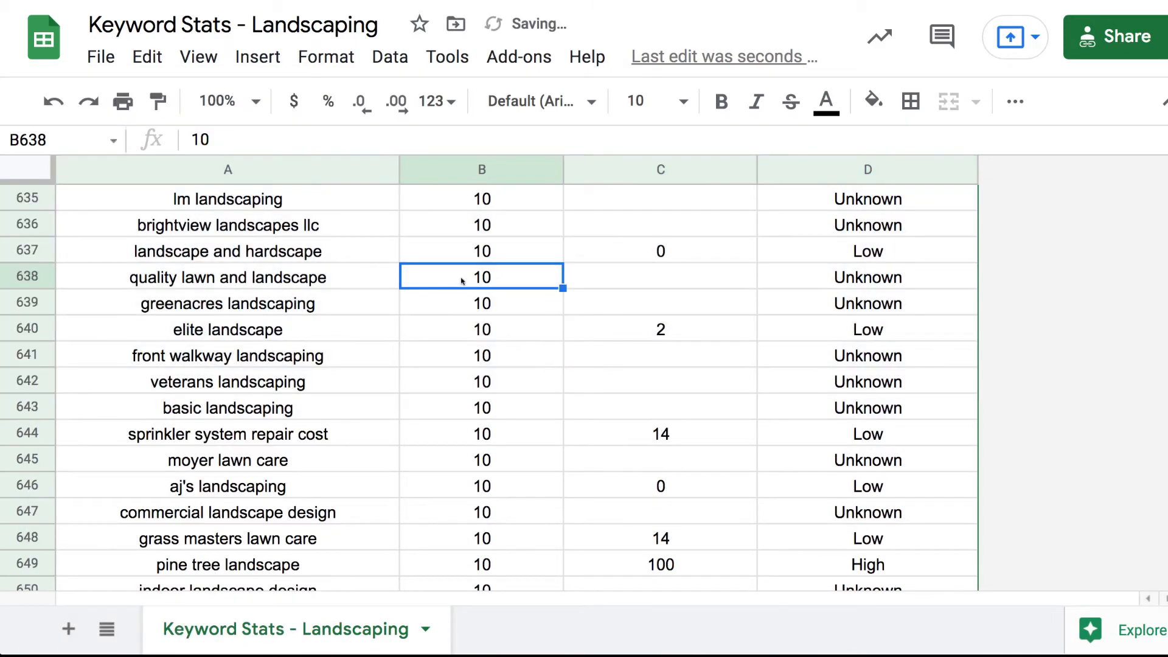
Fill the keyword landscaping in cell A2 with light yellow 3.
{"action": "scroll", "coordinate": [462, 280], "scroll_direction": "up", "scroll_amount": 20}
{"action": "scroll", "coordinate": [462, 280], "scroll_direction": "up", "scroll_amount": 20}
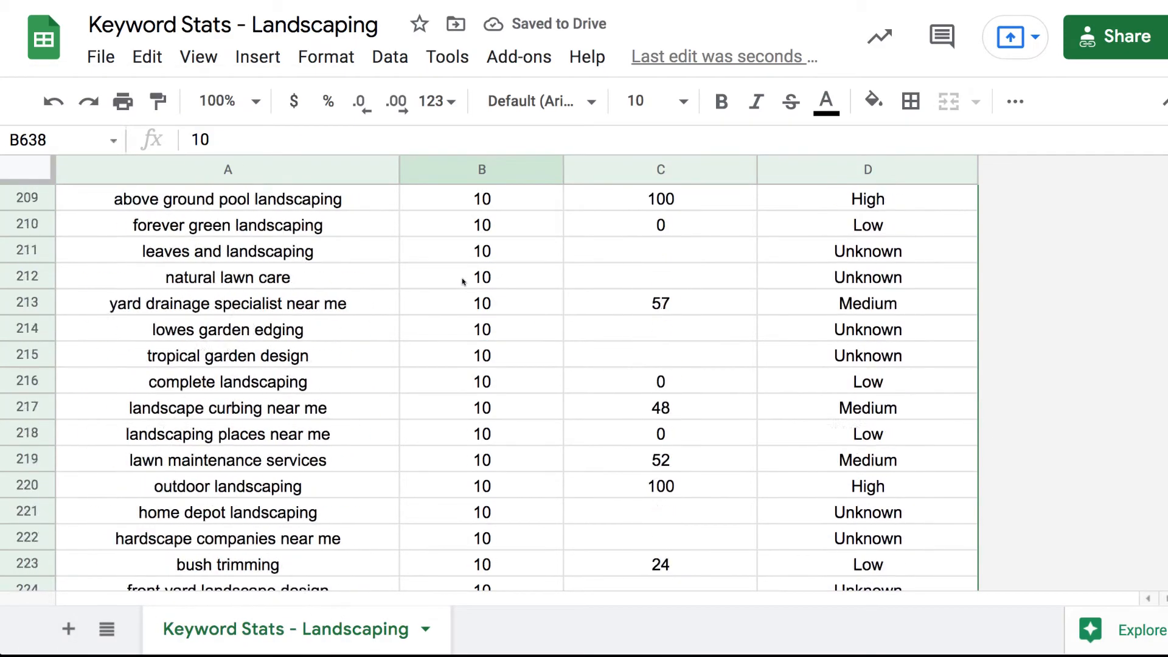
{"action": "scroll", "coordinate": [462, 281], "scroll_direction": "up", "scroll_amount": 10}
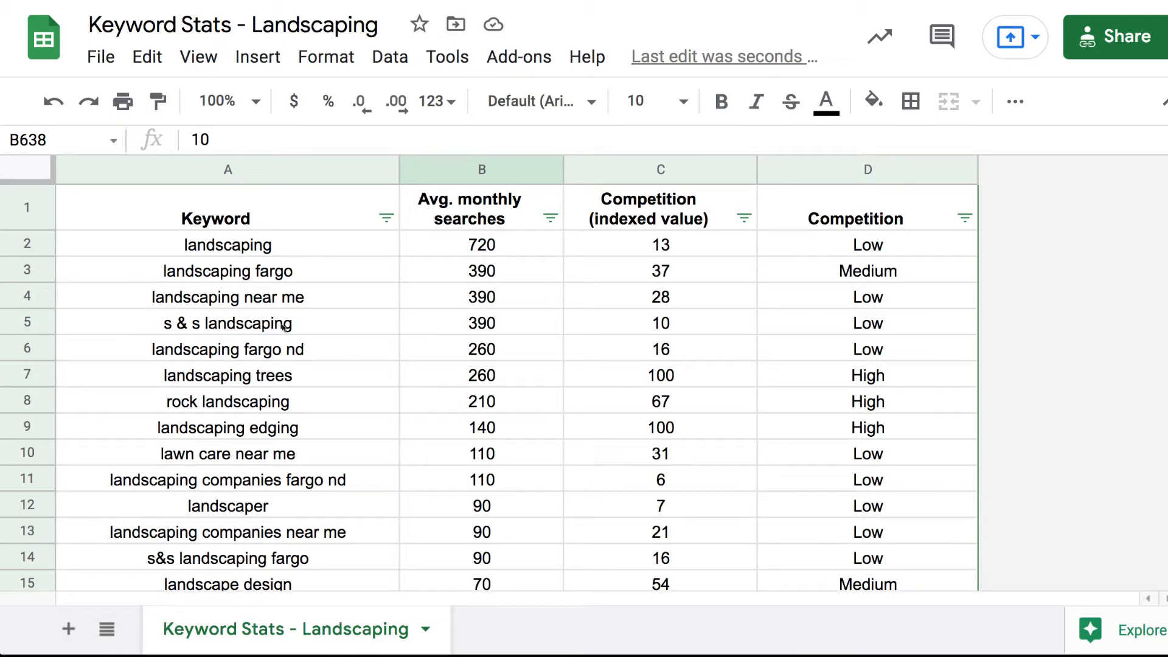
{"action": "left_click", "coordinate": [242, 327]}
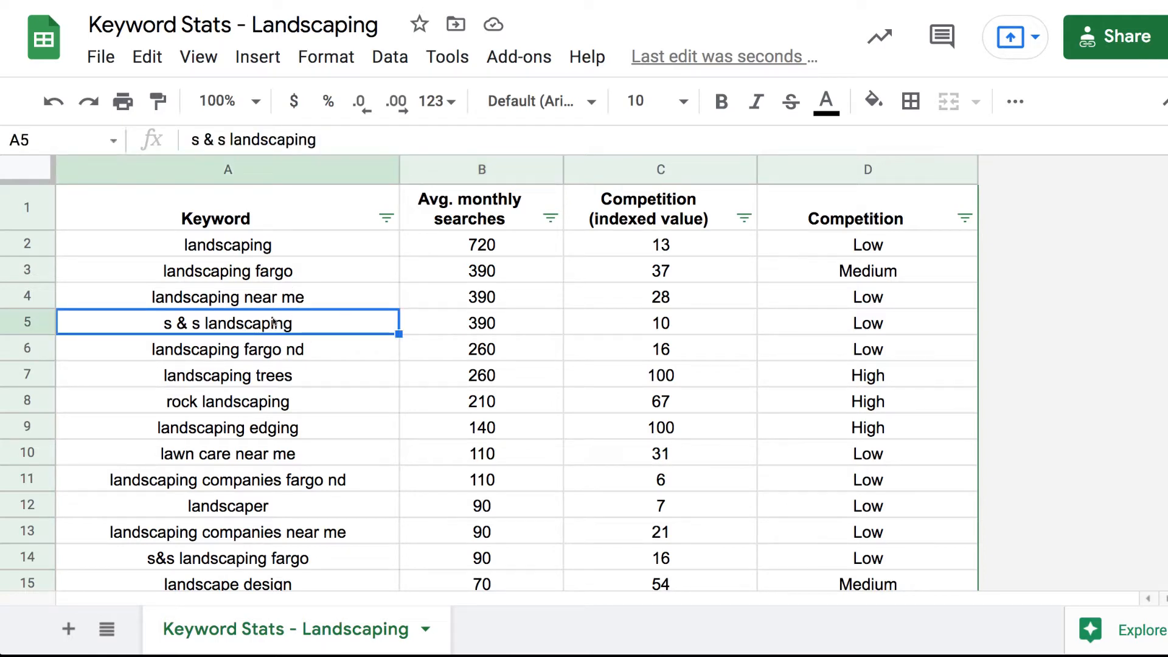
{"action": "left_click", "coordinate": [272, 254]}
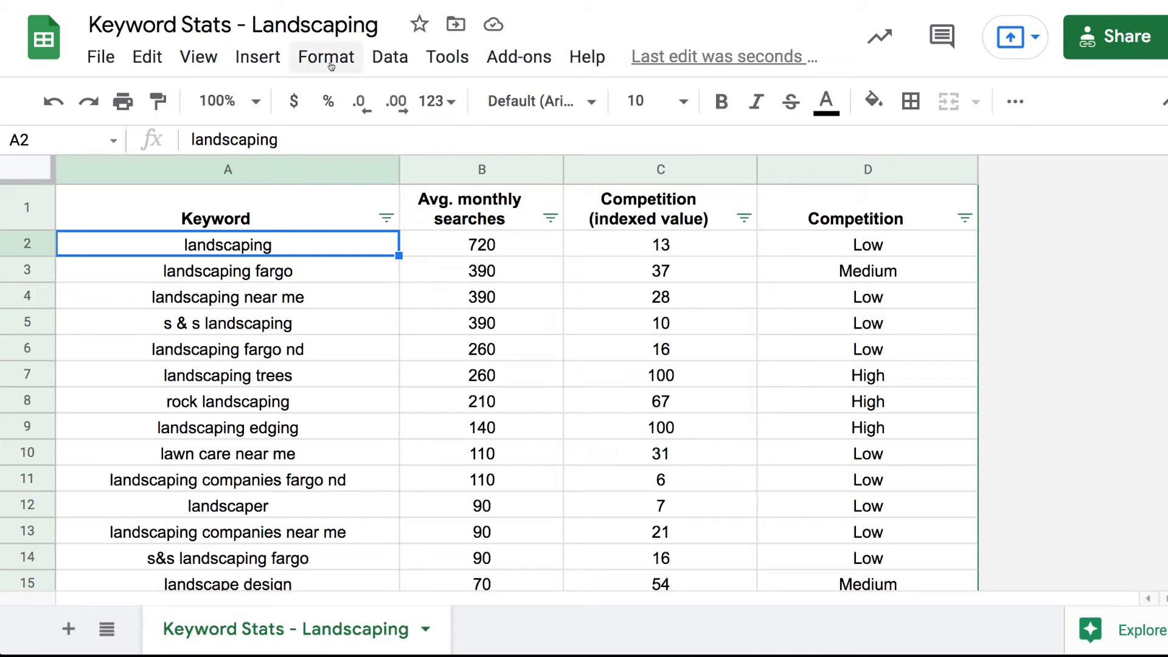
{"action": "left_click", "coordinate": [875, 110]}
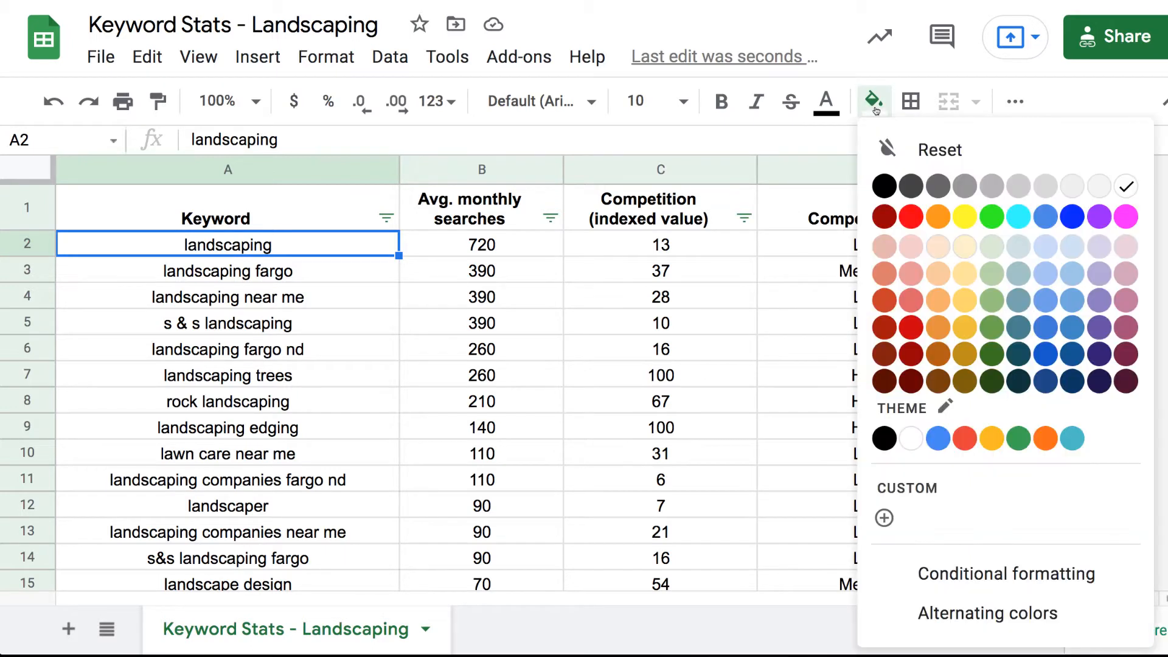
{"action": "left_click", "coordinate": [963, 248]}
Fill the keywords landscaping fargo in A3 and landscaping near me in A4 with light yellow 3.
{"action": "left_click", "coordinate": [363, 269]}
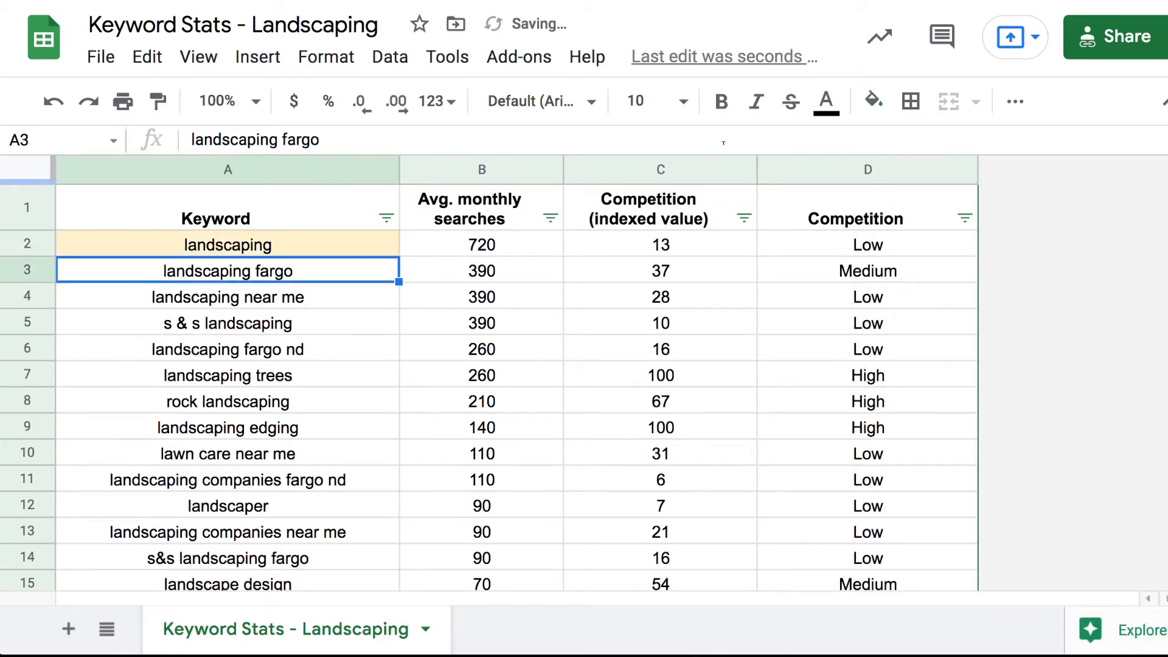
{"action": "left_click", "coordinate": [875, 101]}
{"action": "left_click", "coordinate": [963, 248]}
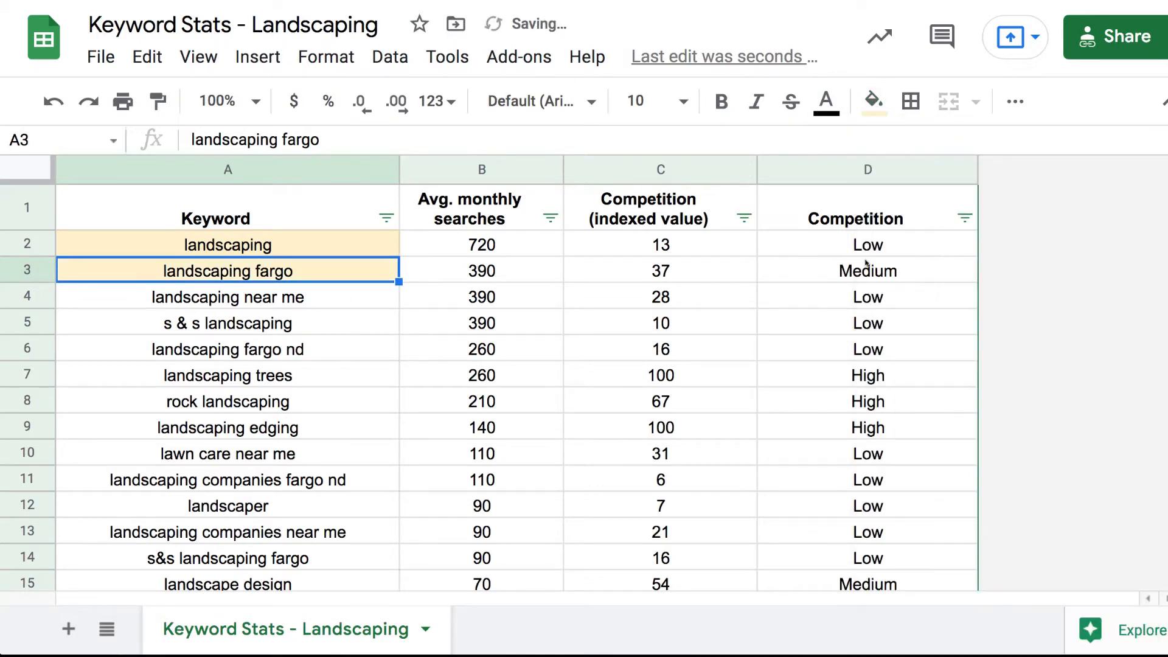
{"action": "left_click", "coordinate": [318, 298]}
{"action": "left_click", "coordinate": [874, 102]}
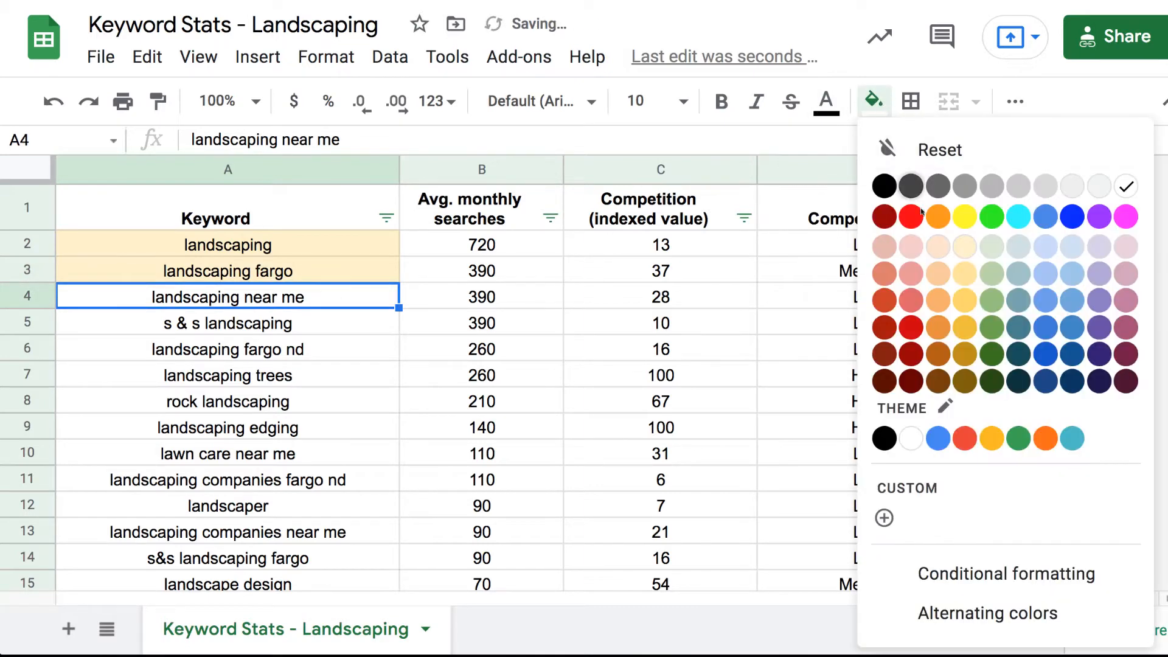
{"action": "left_click", "coordinate": [965, 247]}
{"action": "left_click", "coordinate": [331, 347]}
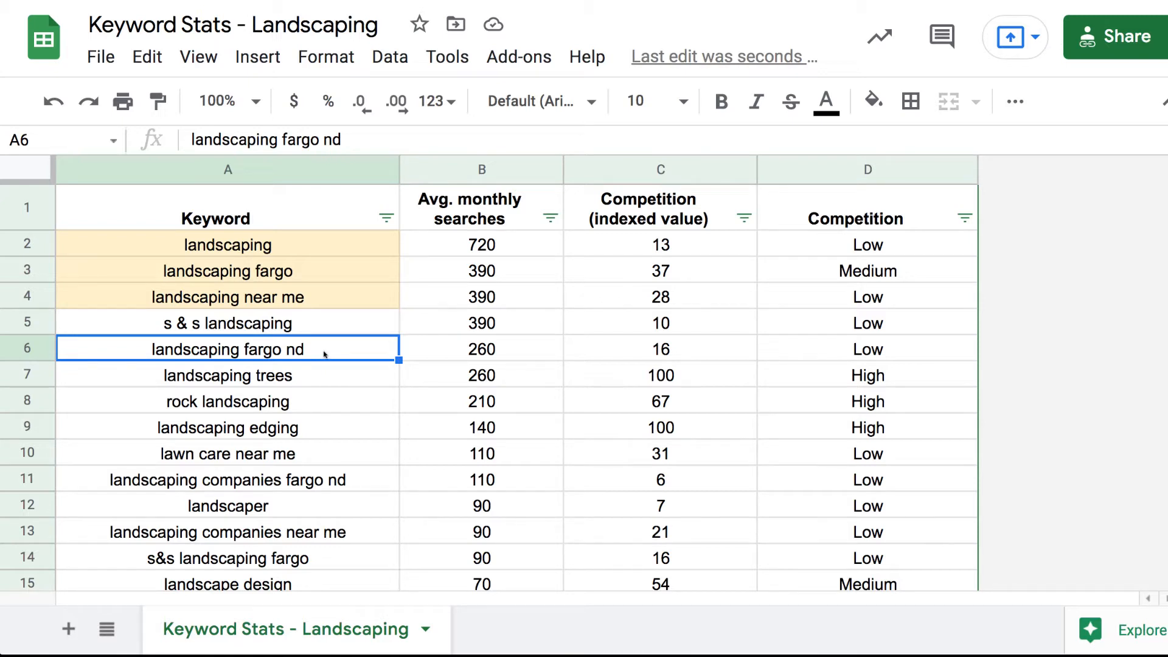
{"action": "scroll", "coordinate": [323, 353], "scroll_direction": "down", "scroll_amount": 1}
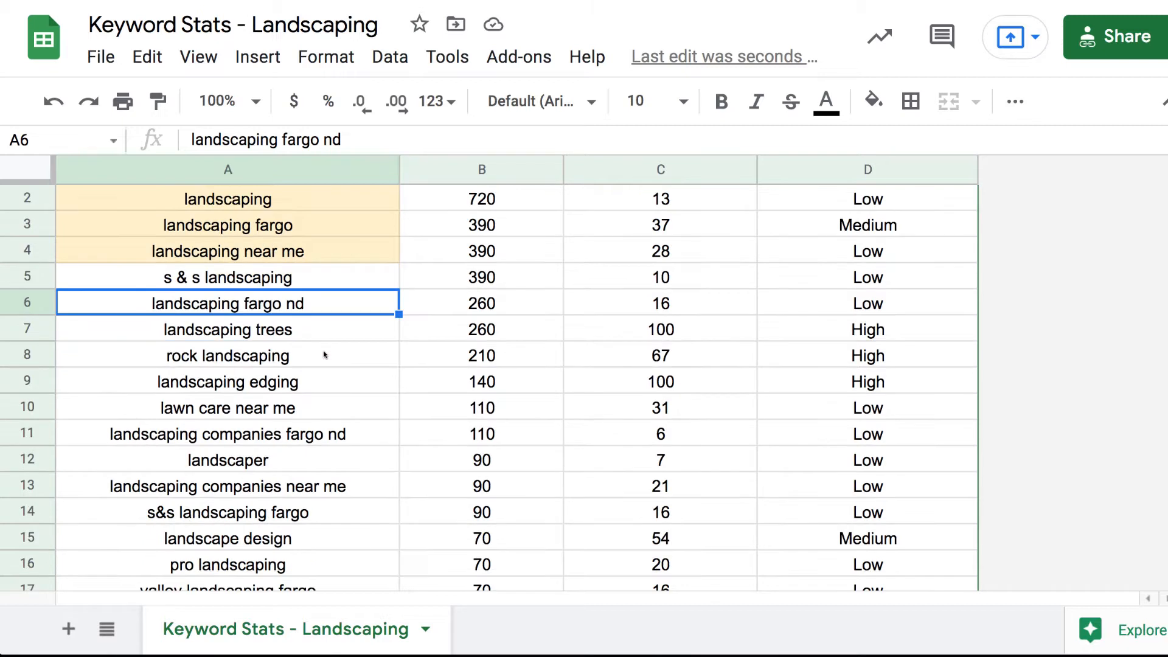
{"action": "left_click", "coordinate": [309, 384], "text": "ctrl"}
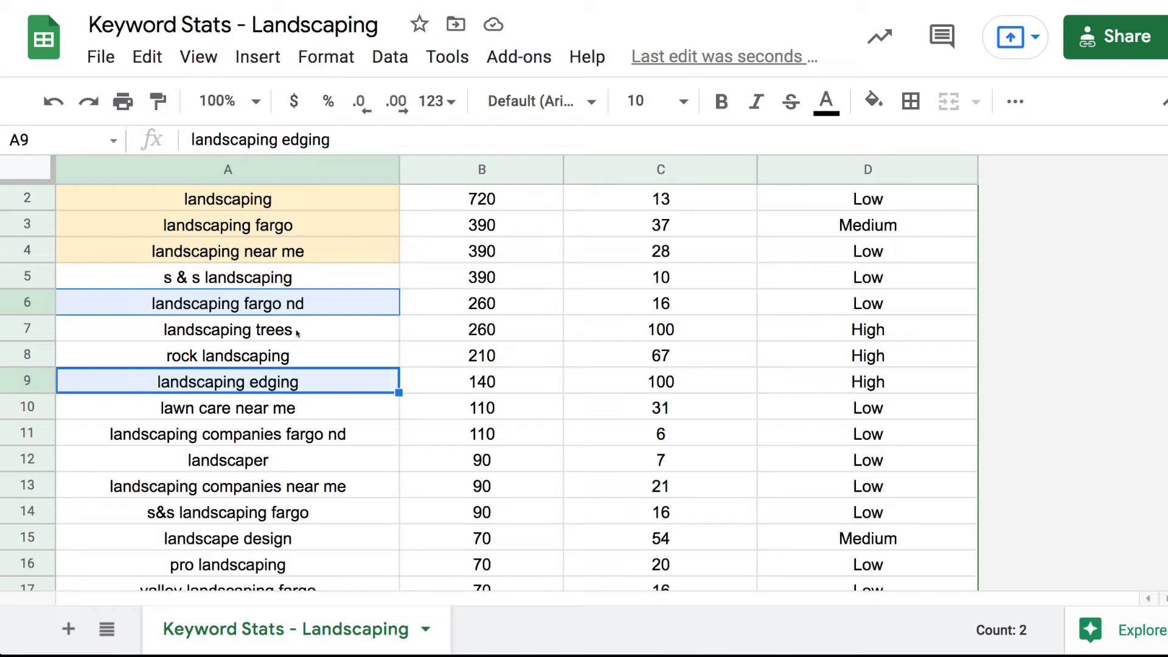
{"action": "left_click", "coordinate": [258, 334]}
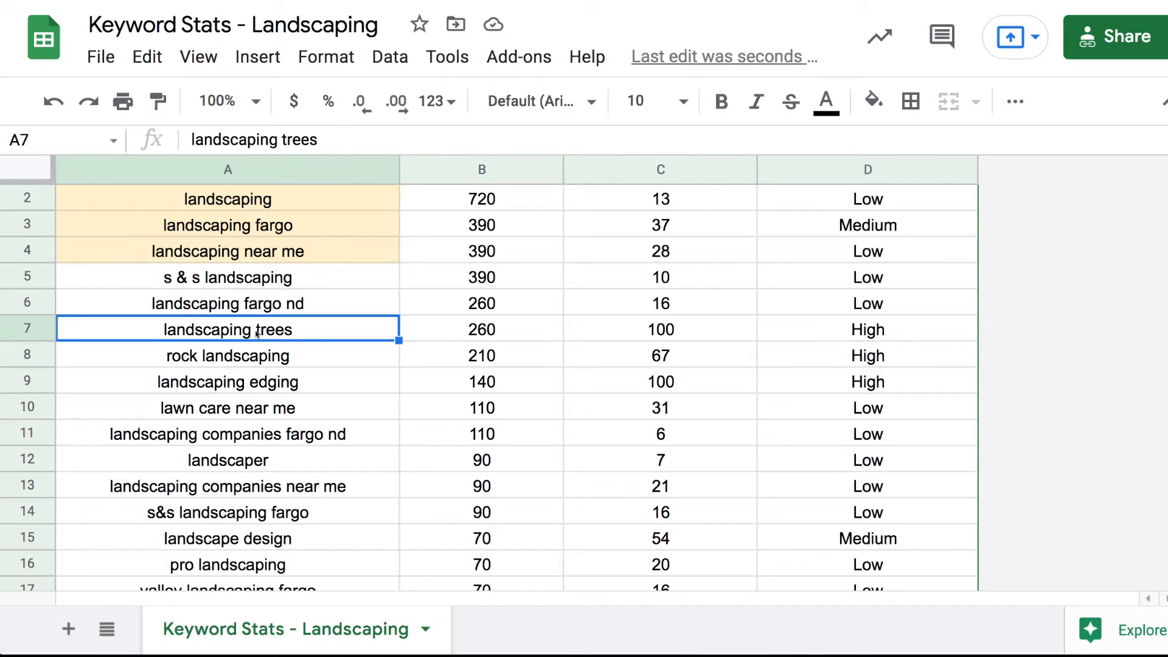
Fill the other service-relevant keywords in column A, including A6, A9, A11:A13, A15, A26:A27 and A43, with light yellow 3.
{"action": "left_click", "coordinate": [278, 302]}
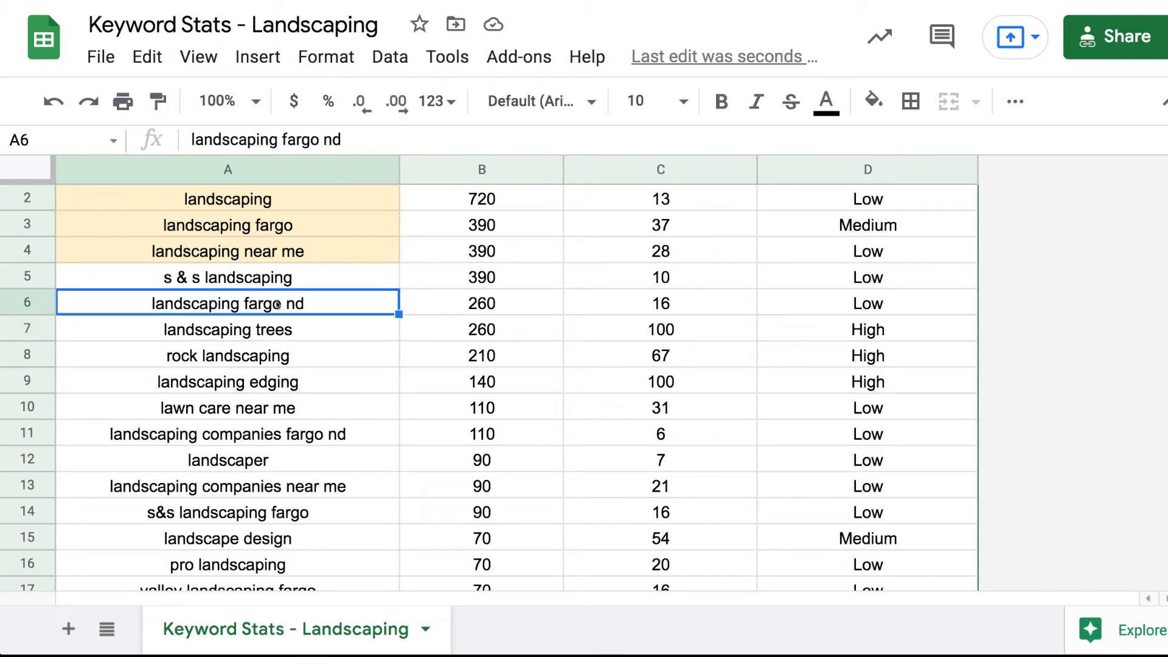
{"action": "left_click", "coordinate": [268, 381], "text": "ctrl"}
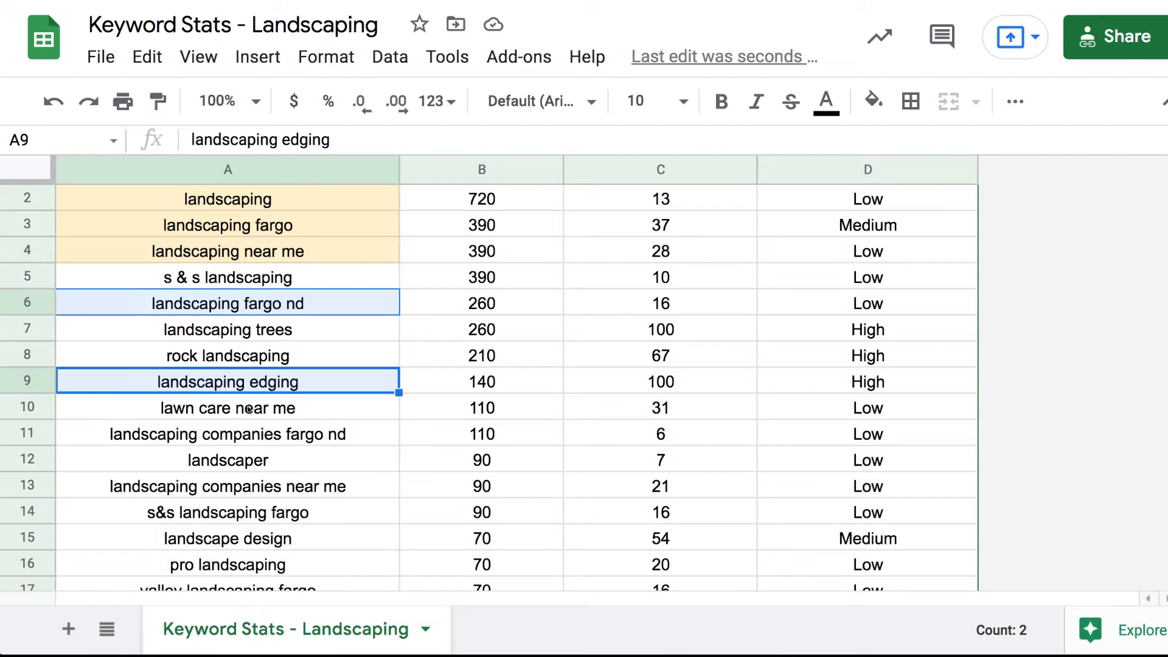
{"action": "left_click", "coordinate": [244, 434], "text": "ctrl"}
{"action": "scroll", "coordinate": [251, 461], "scroll_direction": "down", "scroll_amount": 1}
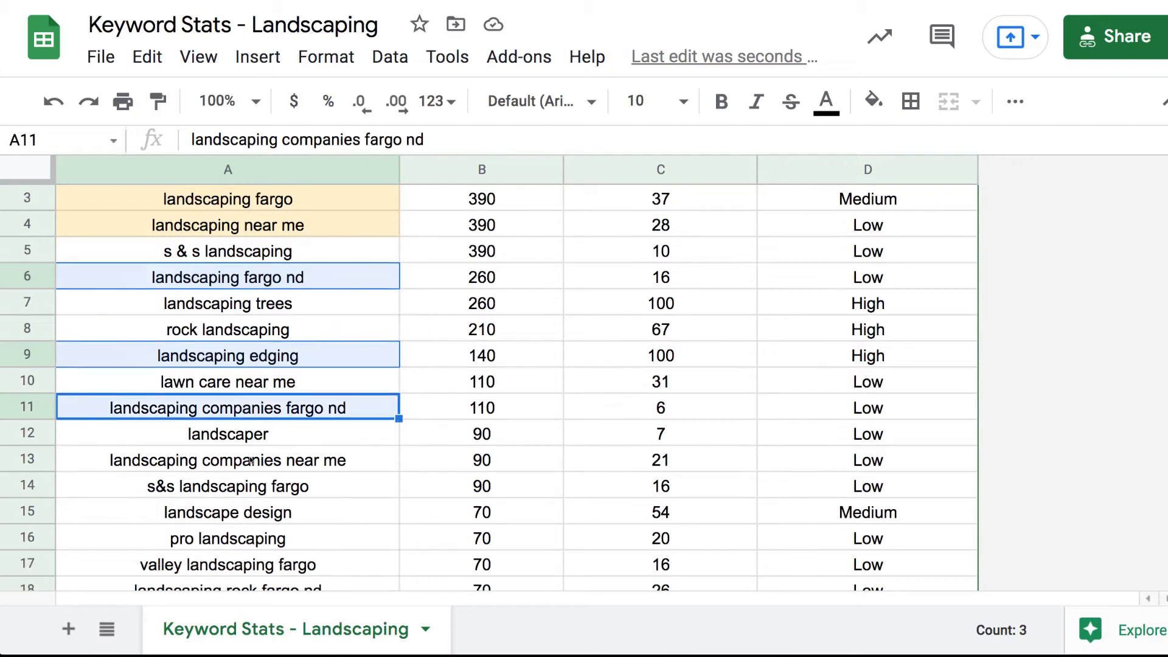
{"action": "left_click", "coordinate": [255, 438], "text": "shift"}
{"action": "scroll", "coordinate": [274, 441], "scroll_direction": "down", "scroll_amount": 1}
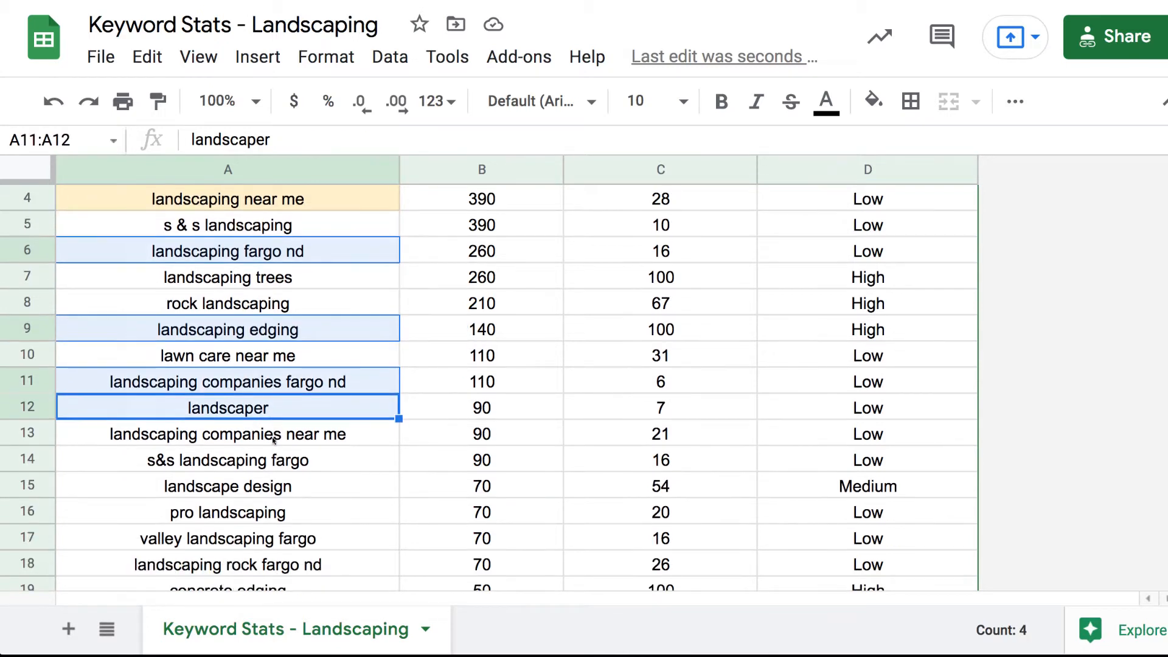
{"action": "left_click", "coordinate": [274, 438], "text": "shift"}
{"action": "scroll", "coordinate": [276, 441], "scroll_direction": "down", "scroll_amount": 2}
{"action": "left_click", "coordinate": [278, 438], "text": "ctrl"}
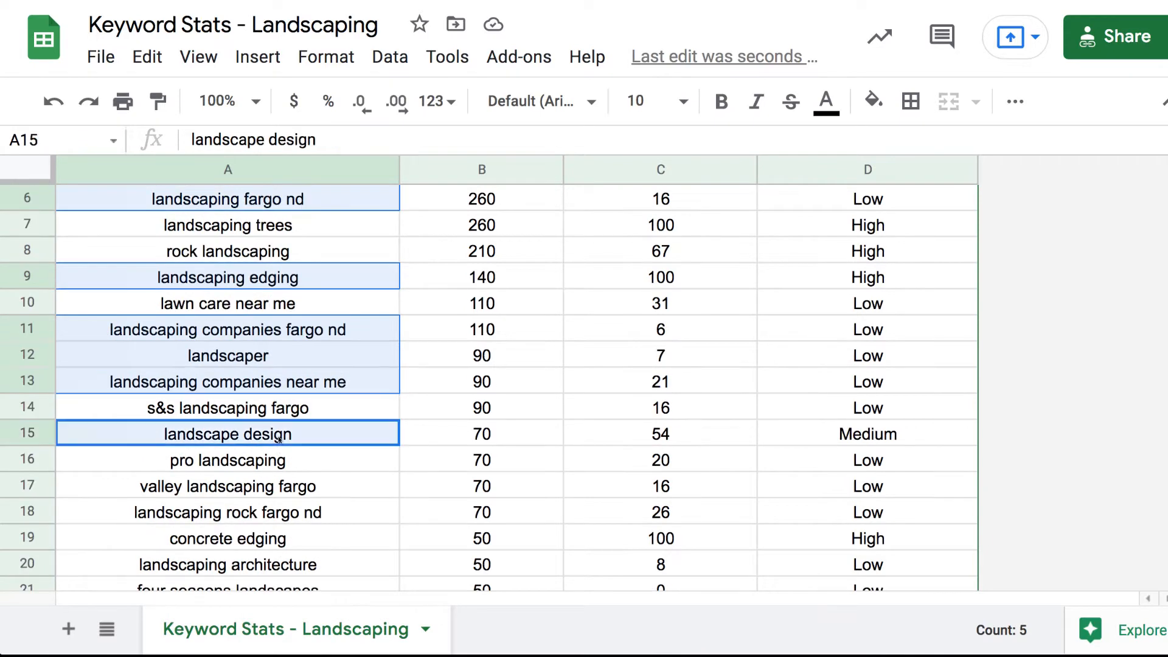
{"action": "scroll", "coordinate": [278, 438], "scroll_direction": "down", "scroll_amount": 3}
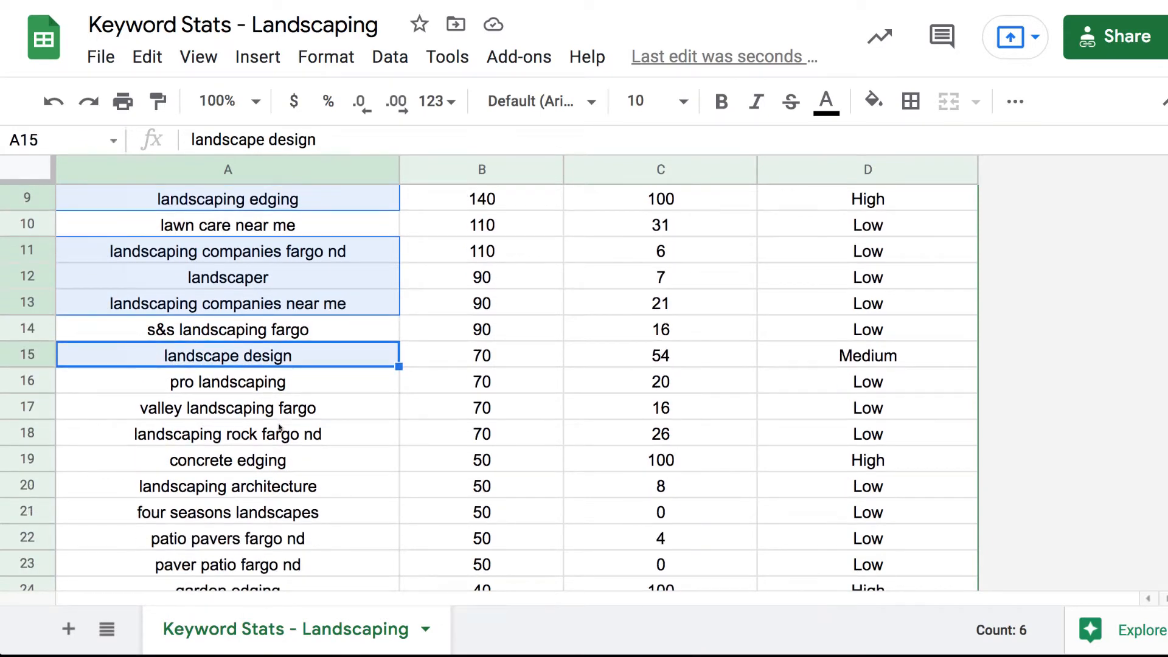
{"action": "scroll", "coordinate": [277, 438], "scroll_direction": "down", "scroll_amount": 2}
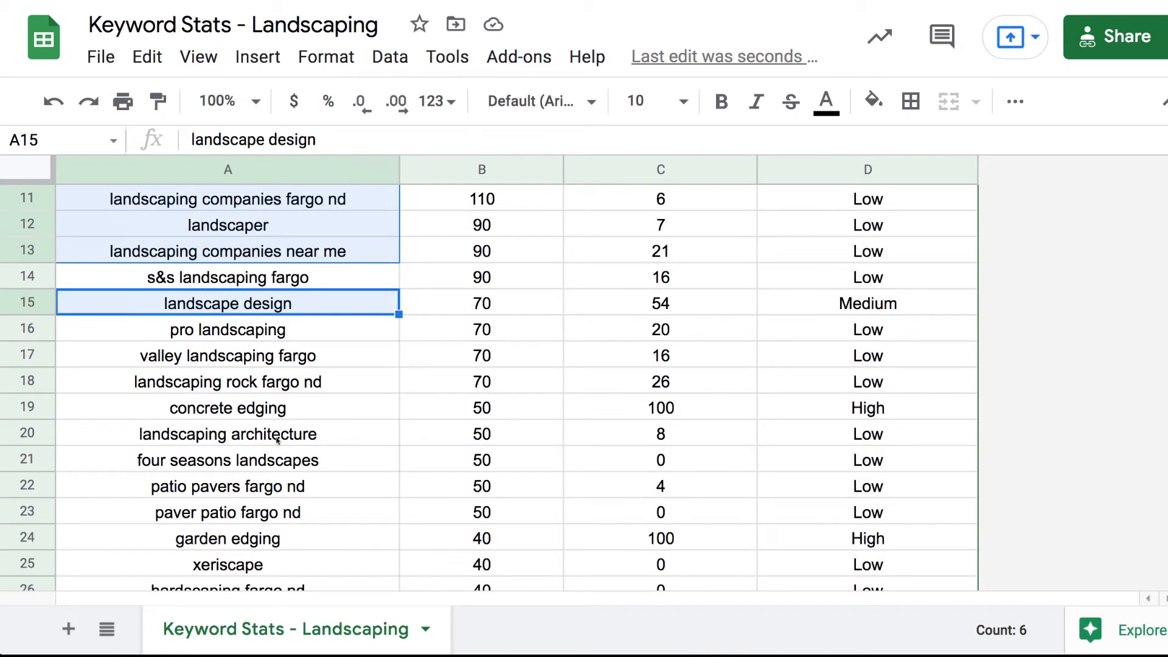
{"action": "scroll", "coordinate": [277, 439], "scroll_direction": "down", "scroll_amount": 1}
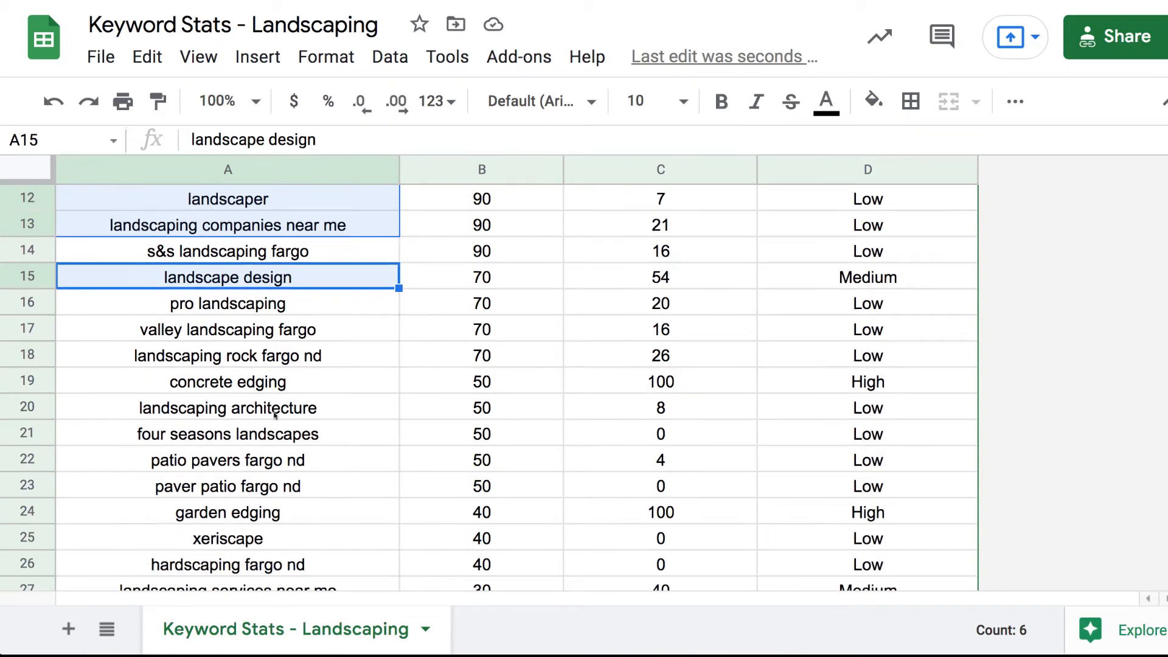
{"action": "scroll", "coordinate": [275, 413], "scroll_direction": "down", "scroll_amount": 2}
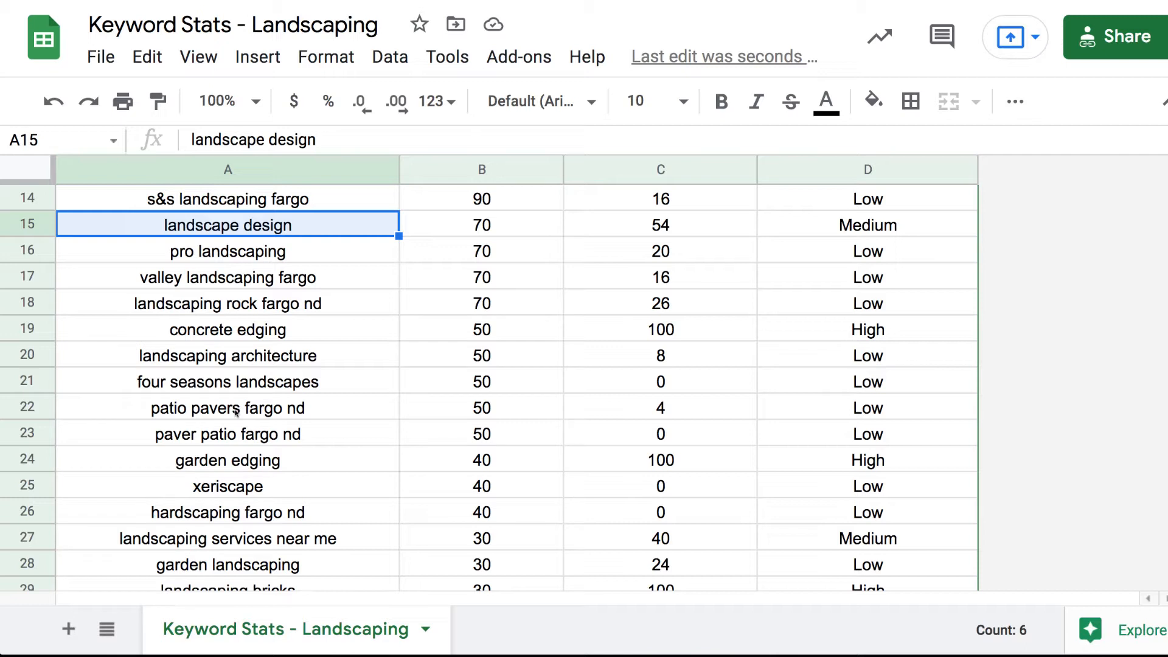
{"action": "scroll", "coordinate": [236, 412], "scroll_direction": "down", "scroll_amount": 1}
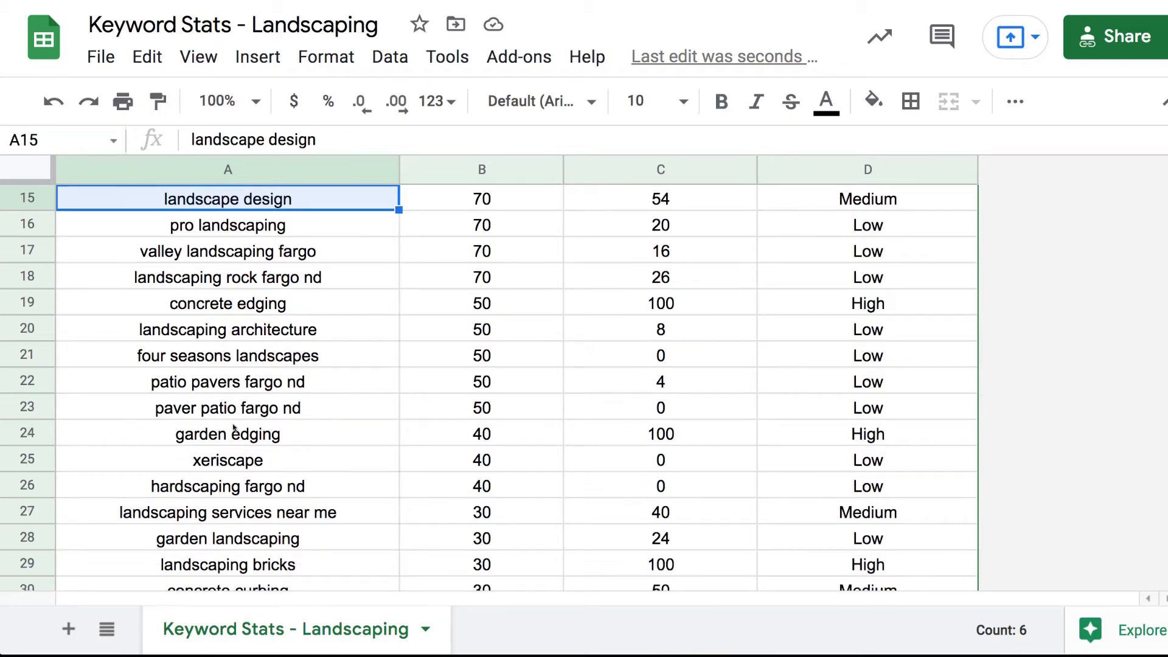
{"action": "left_click", "coordinate": [241, 486], "text": "ctrl"}
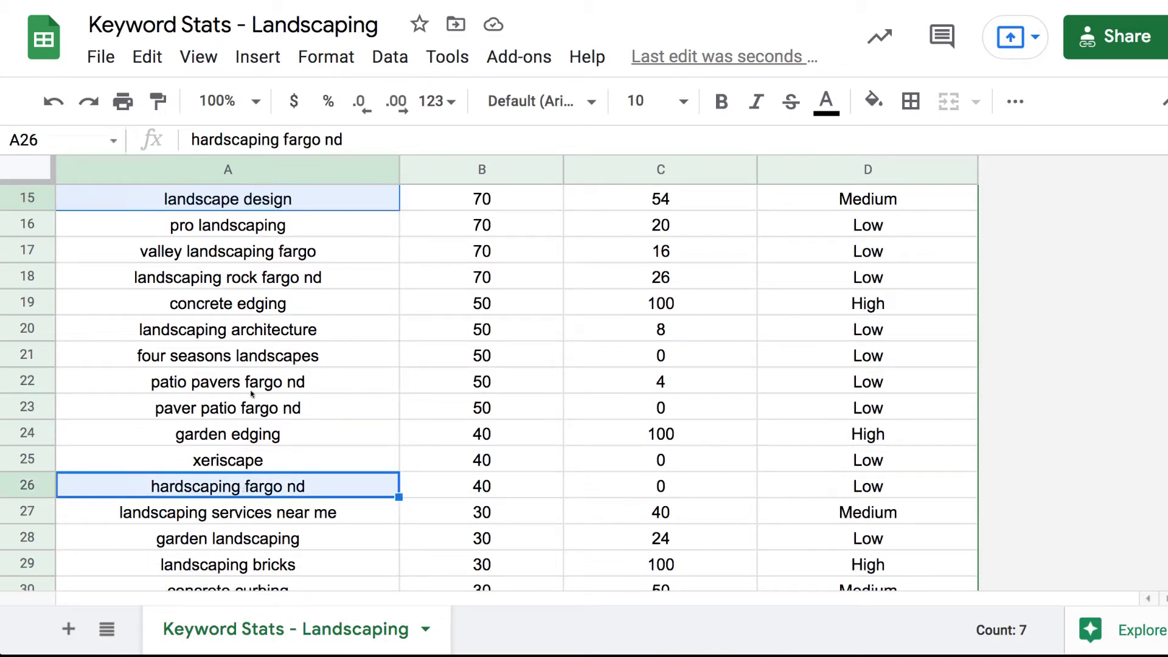
{"action": "scroll", "coordinate": [252, 393], "scroll_direction": "up", "scroll_amount": 1}
{"action": "scroll", "coordinate": [252, 393], "scroll_direction": "down", "scroll_amount": 1}
{"action": "scroll", "coordinate": [239, 475], "scroll_direction": "up", "scroll_amount": 2}
{"action": "scroll", "coordinate": [239, 475], "scroll_direction": "down", "scroll_amount": 3}
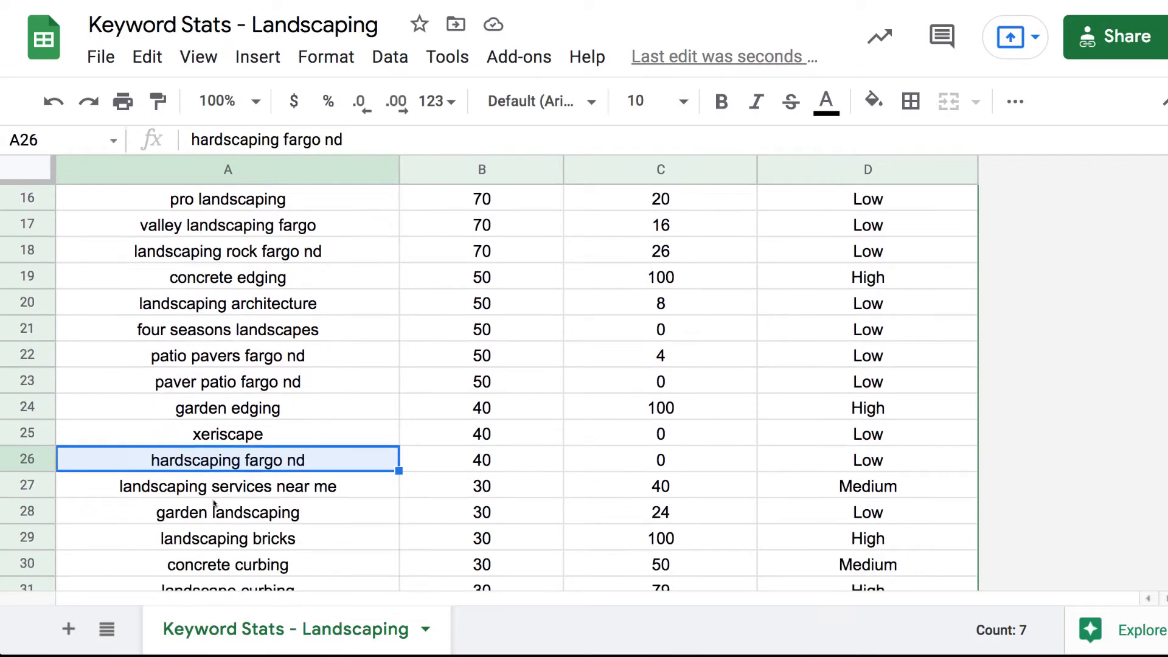
{"action": "left_click", "coordinate": [221, 494], "text": "shift"}
{"action": "scroll", "coordinate": [224, 494], "scroll_direction": "down", "scroll_amount": 2}
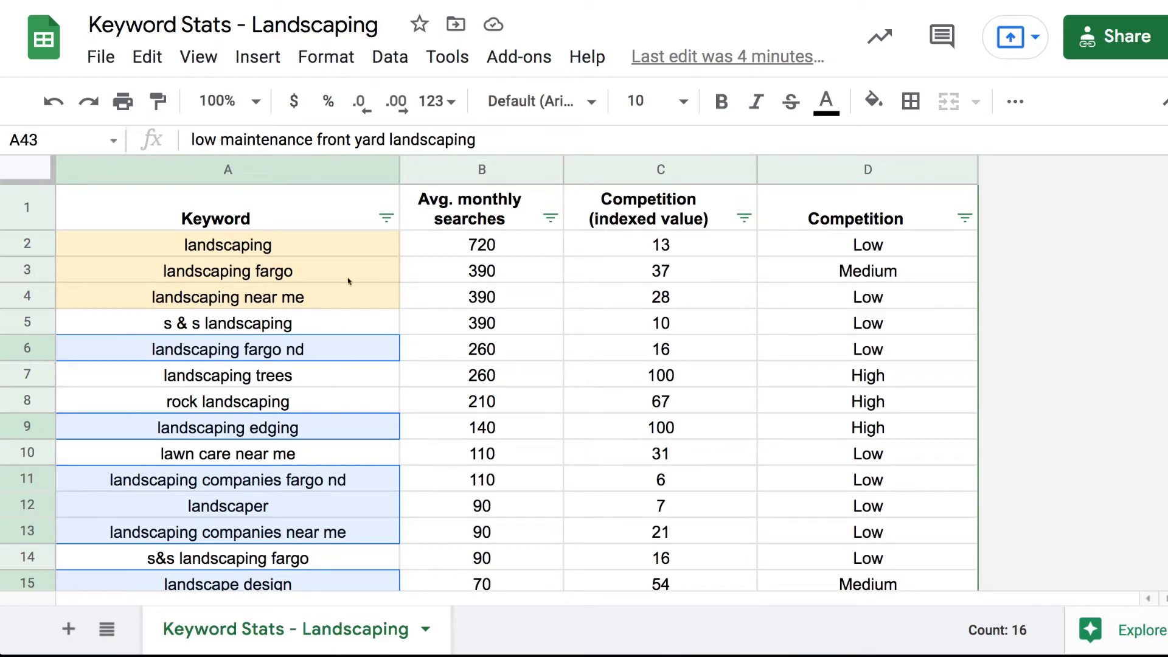
{"action": "left_click", "coordinate": [873, 101]}
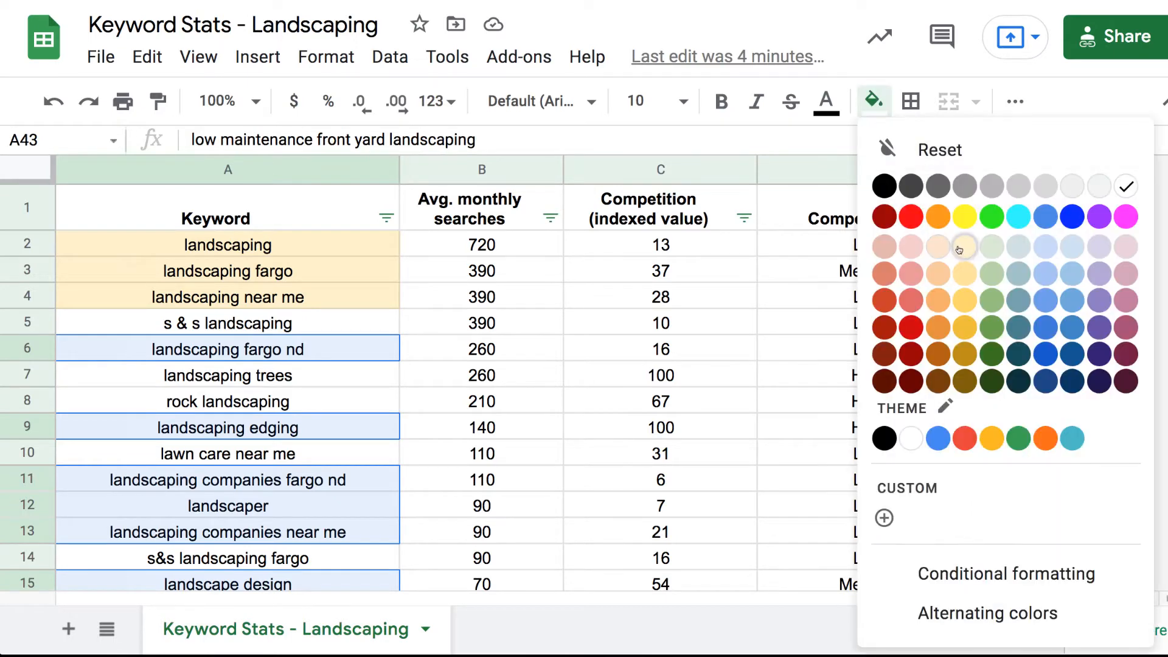
{"action": "left_click", "coordinate": [956, 250]}
{"action": "left_click", "coordinate": [455, 333]}
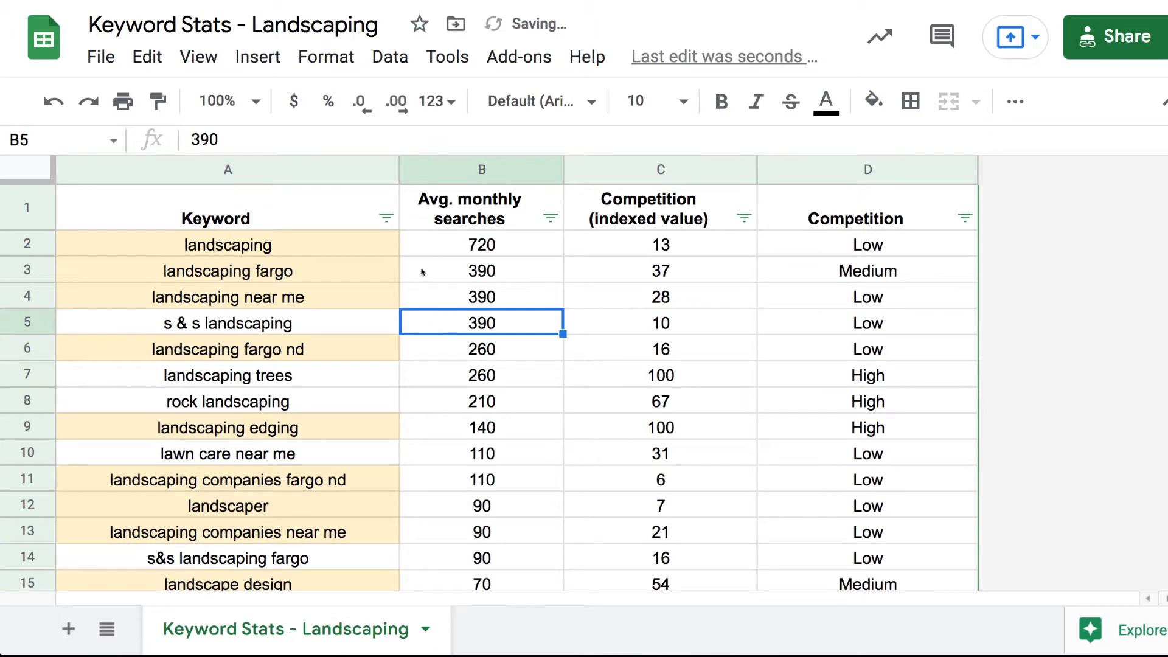
Sort the Keyword column by the fill color light yellow 3 to bring the highlighted keywords to the top of the list.
{"action": "left_click", "coordinate": [385, 222]}
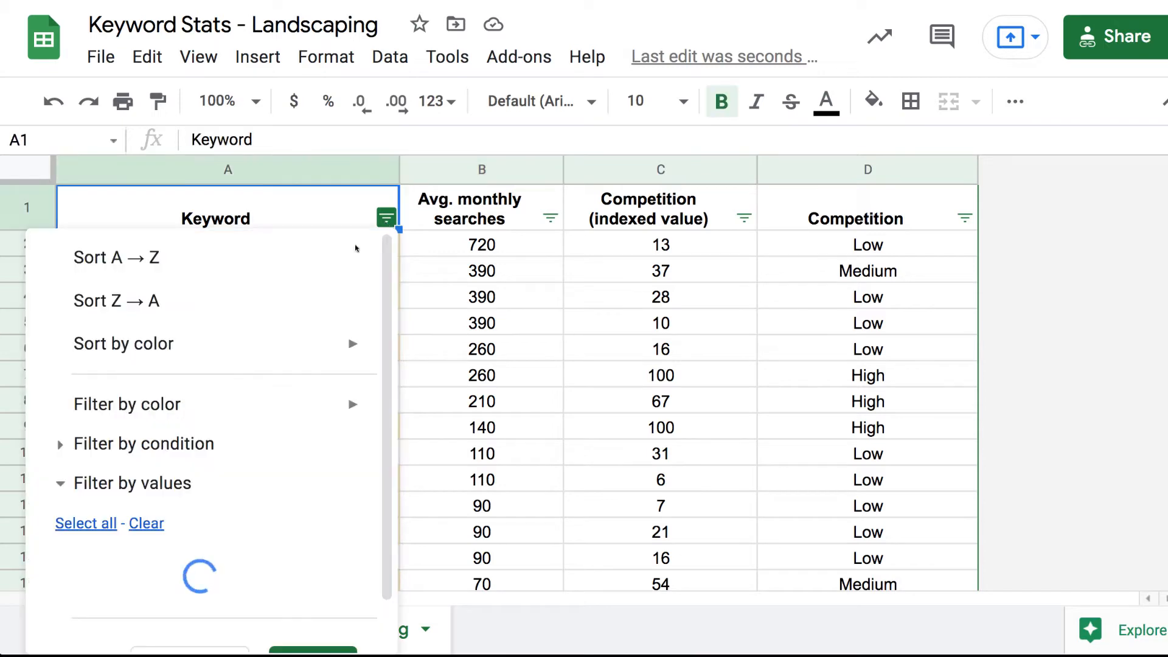
{"action": "mouse_move", "coordinate": [274, 357]}
{"action": "mouse_move", "coordinate": [501, 359]}
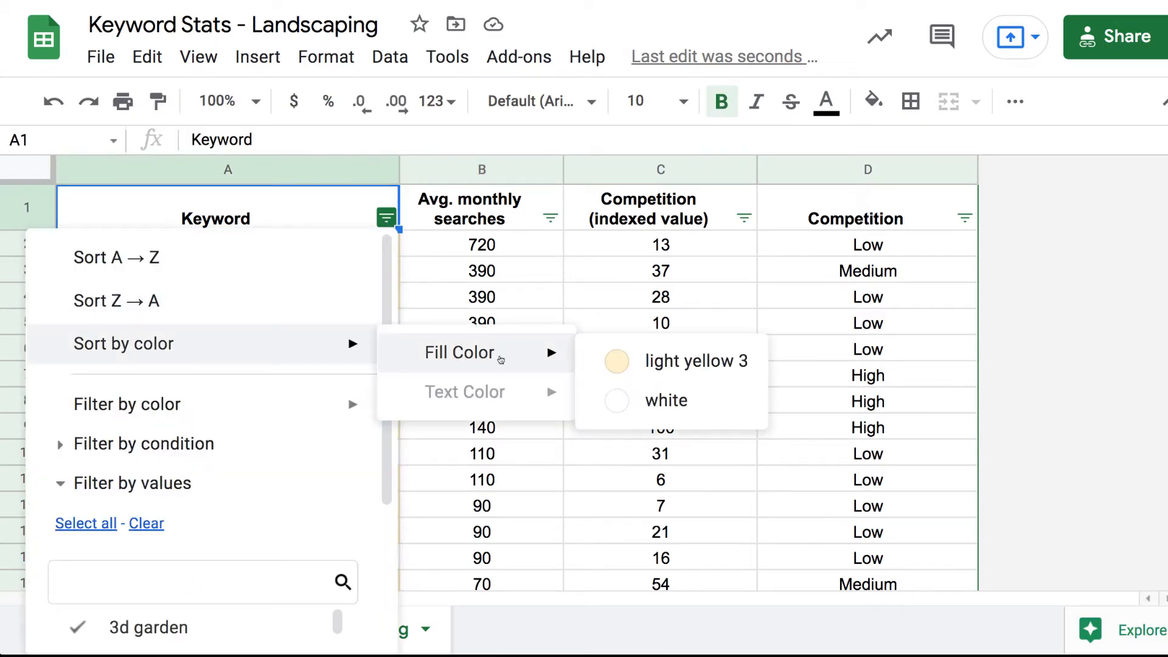
{"action": "left_click", "coordinate": [620, 359]}
{"action": "left_click", "coordinate": [475, 345]}
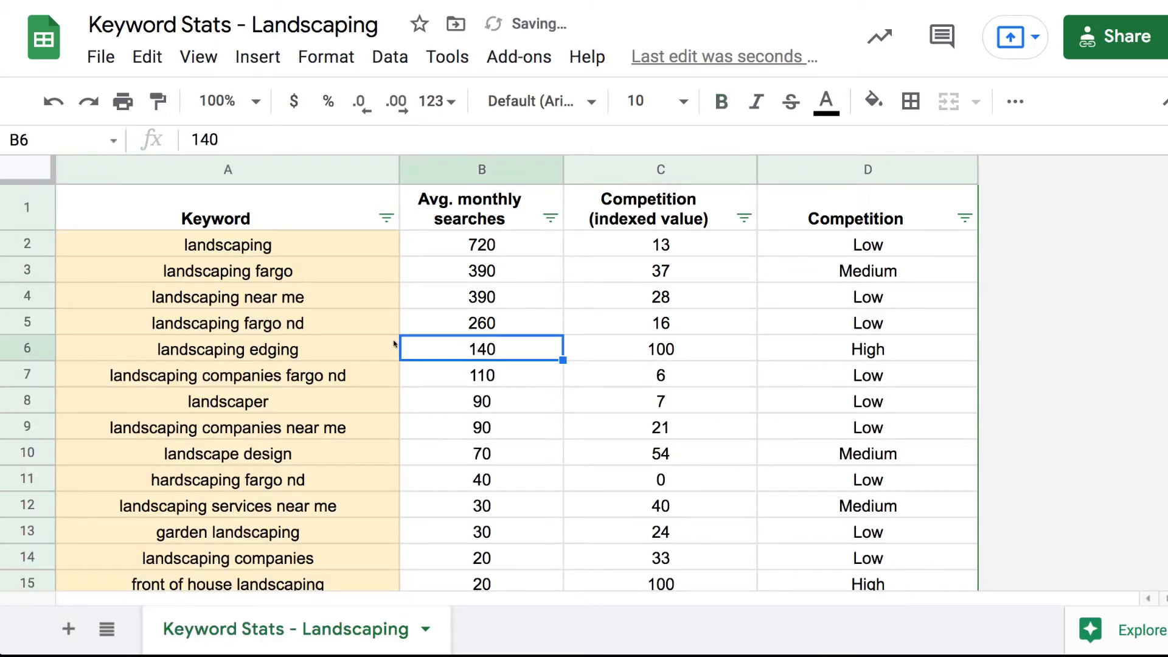
{"action": "scroll", "coordinate": [394, 344], "scroll_direction": "down", "scroll_amount": 3}
{"action": "scroll", "coordinate": [394, 345], "scroll_direction": "down", "scroll_amount": 2}
{"action": "scroll", "coordinate": [394, 344], "scroll_direction": "up", "scroll_amount": 5}
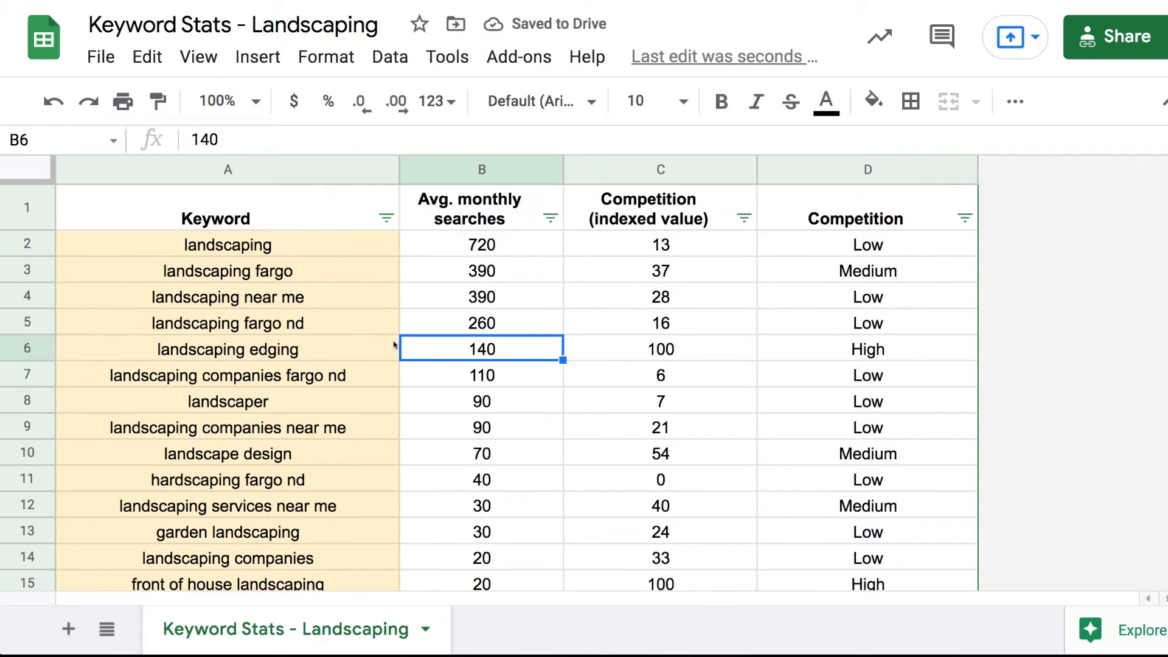
{"action": "left_click", "coordinate": [289, 247]}
{"action": "left_click_drag", "start_coordinate": [286, 247], "coordinate": [669, 396]}
{"action": "scroll", "coordinate": [673, 300], "scroll_direction": "down", "scroll_amount": 5}
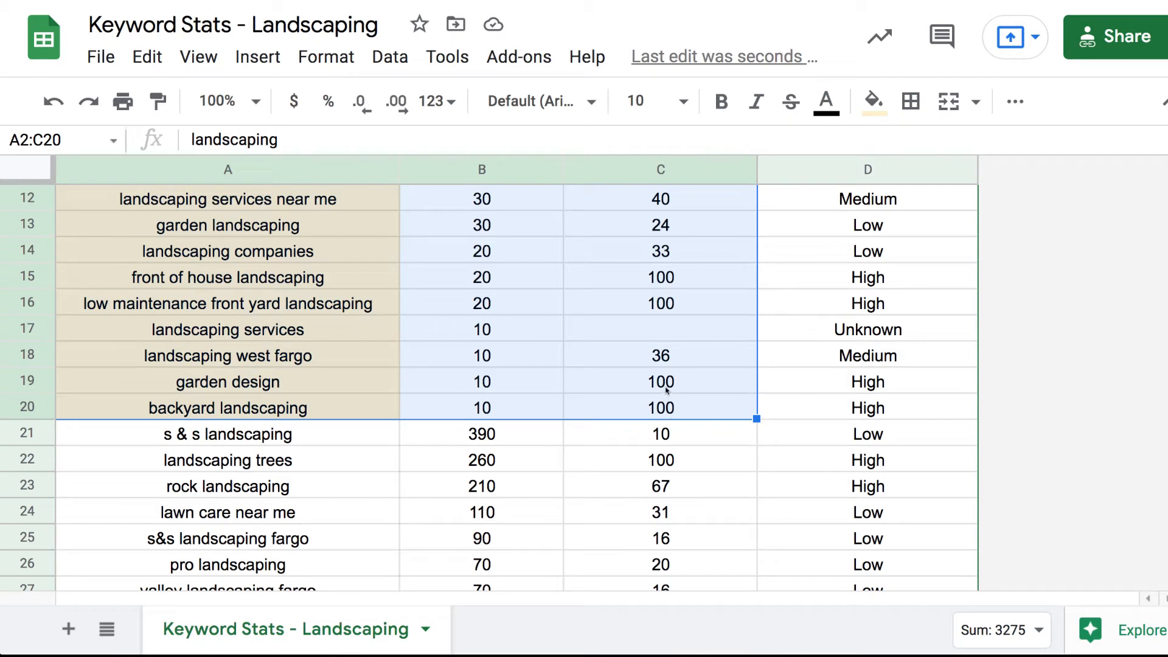
{"action": "scroll", "coordinate": [668, 392], "scroll_direction": "up", "scroll_amount": 5}
{"action": "left_click", "coordinate": [659, 223]}
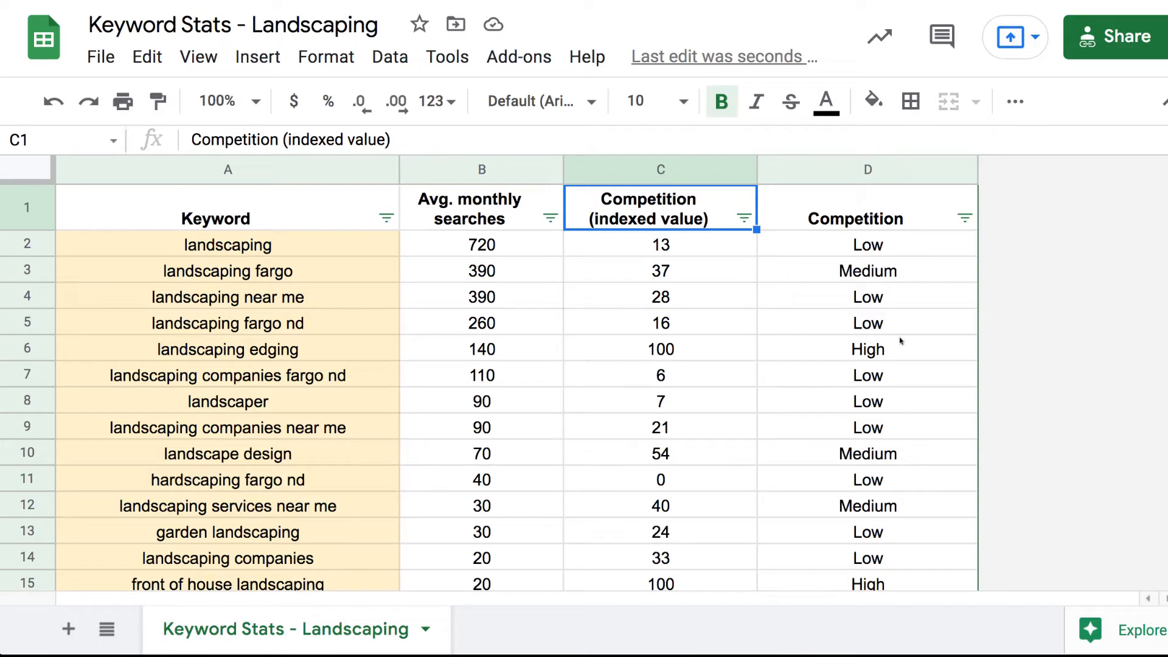
Copy the highlighted keywords with their monthly searches and indexed competition values, range A2:C20.
{"action": "left_click_drag", "start_coordinate": [266, 245], "coordinate": [620, 384]}
{"action": "scroll", "coordinate": [616, 268], "scroll_direction": "down", "scroll_amount": 3}
{"action": "scroll", "coordinate": [617, 311], "scroll_direction": "down", "scroll_amount": 2}
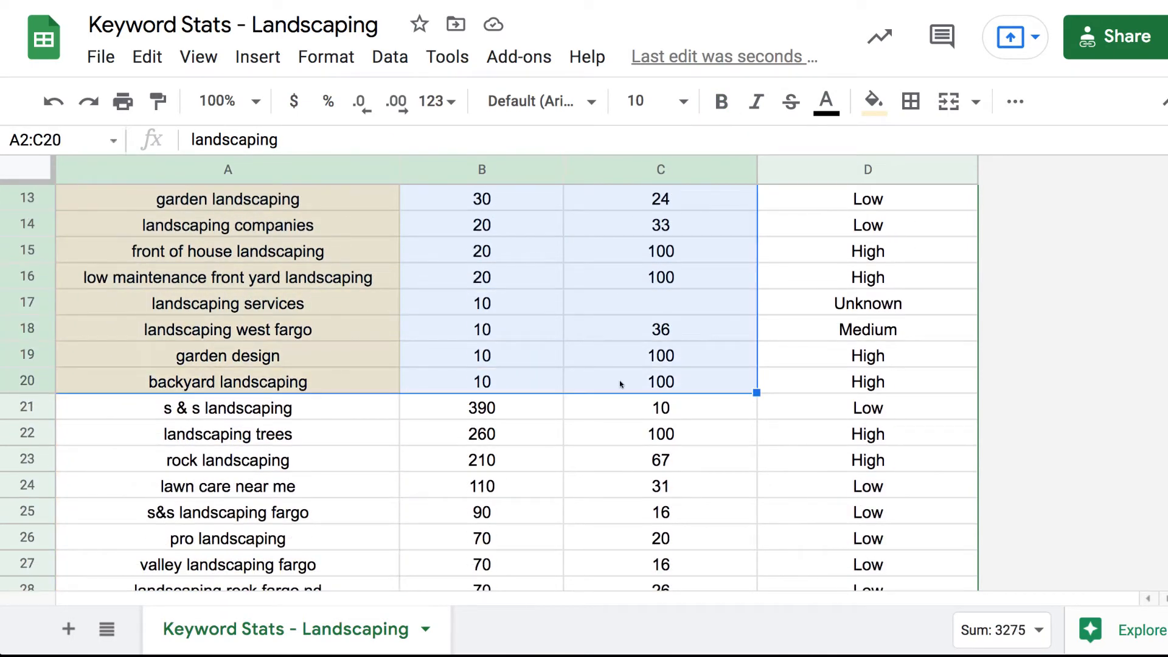
{"action": "key", "text": "ctrl+c"}
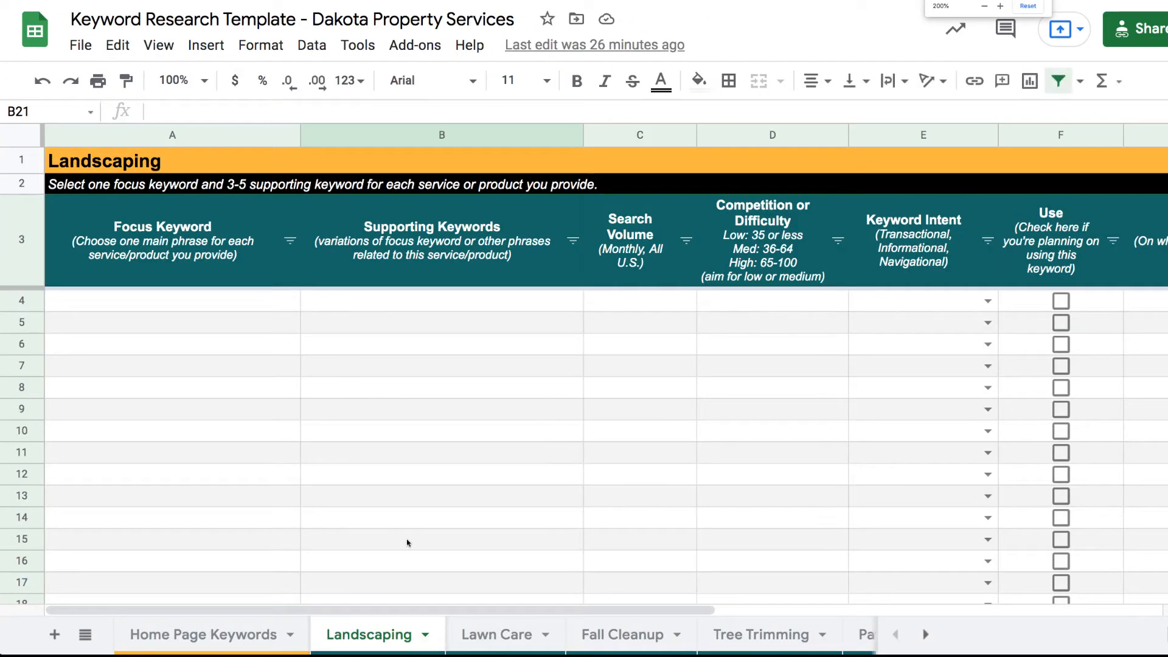
Paste the copied keywords, search volumes and competition values as values only into the Landscaping sheet, starting at B5.
{"action": "left_click", "coordinate": [426, 306]}
{"action": "left_click", "coordinate": [425, 325]}
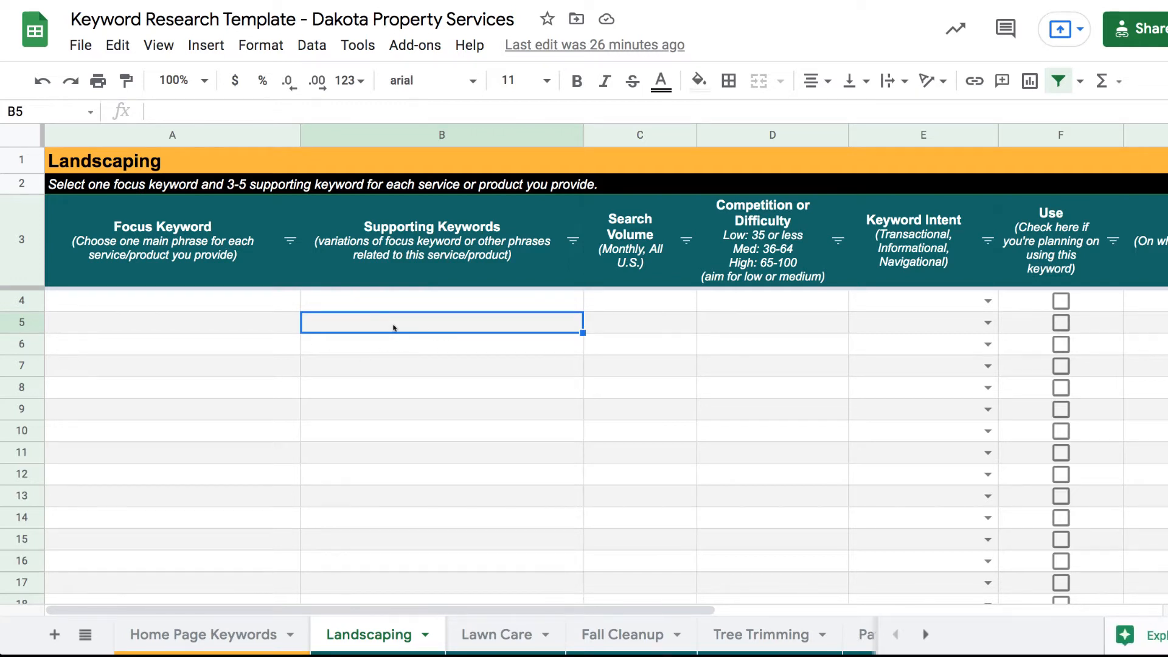
{"action": "key", "text": "ctrl+v"}
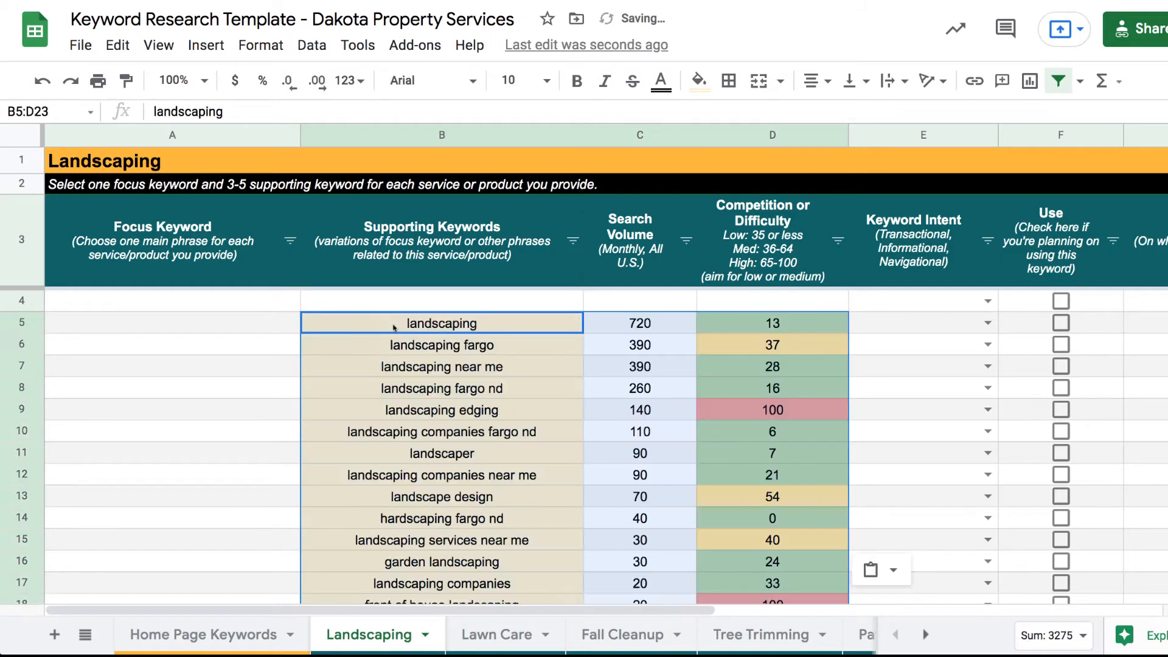
{"action": "left_click", "coordinate": [899, 572]}
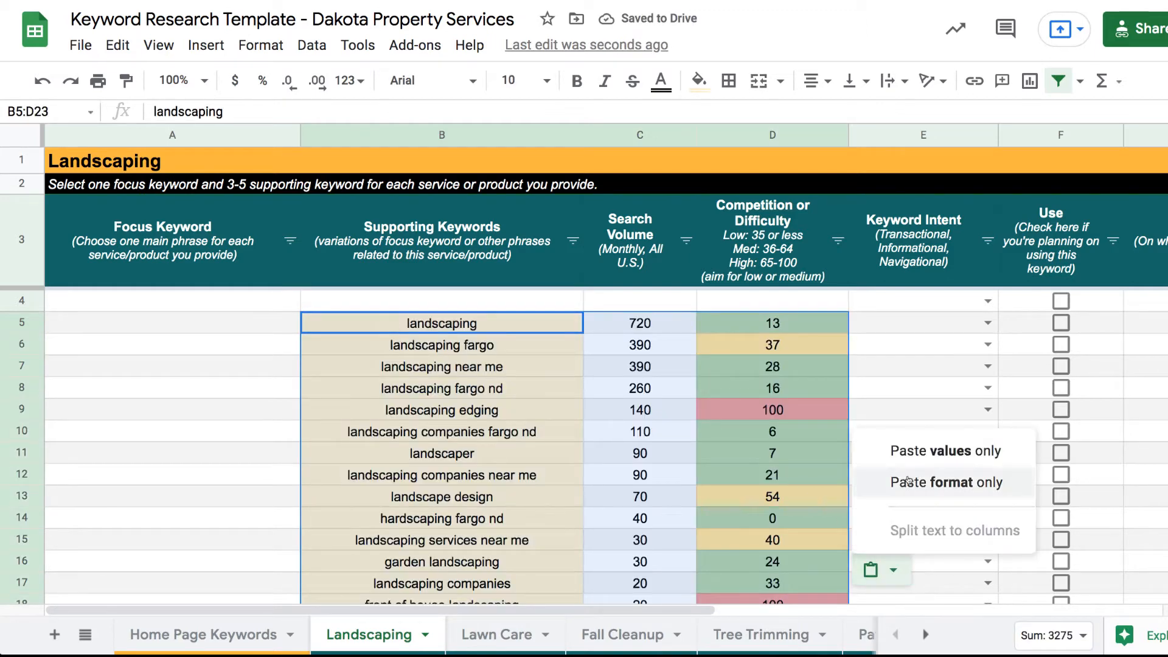
{"action": "left_click", "coordinate": [909, 455]}
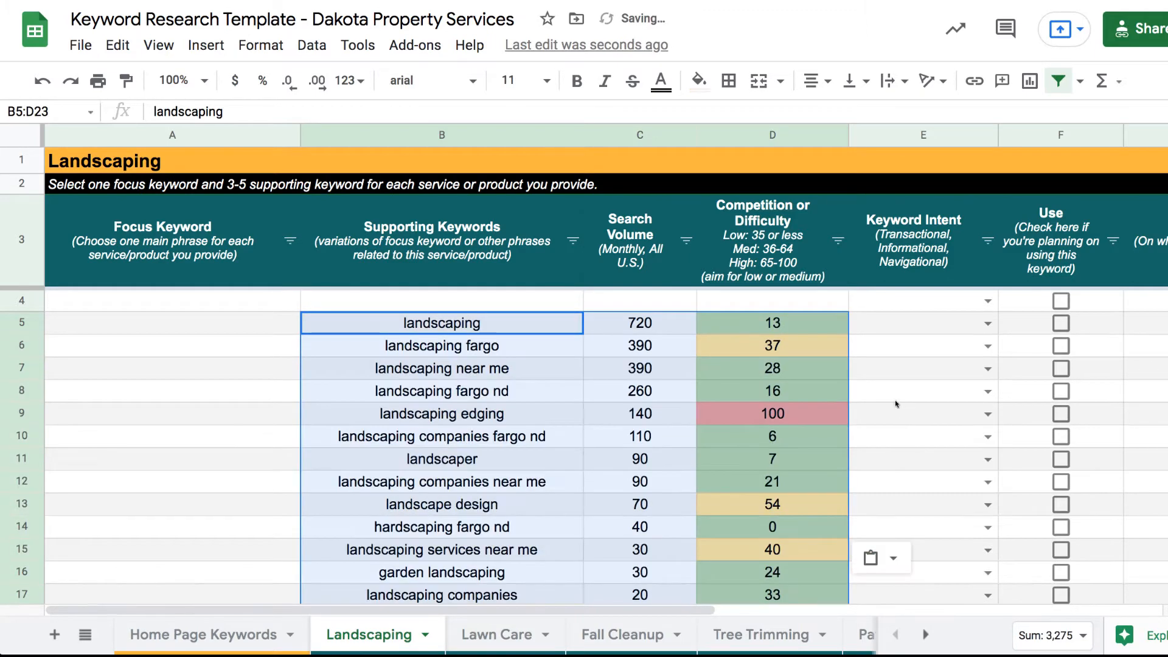
{"action": "left_click", "coordinate": [892, 396]}
{"action": "scroll", "coordinate": [855, 421], "scroll_direction": "down", "scroll_amount": 1}
{"action": "scroll", "coordinate": [854, 422], "scroll_direction": "up", "scroll_amount": 1}
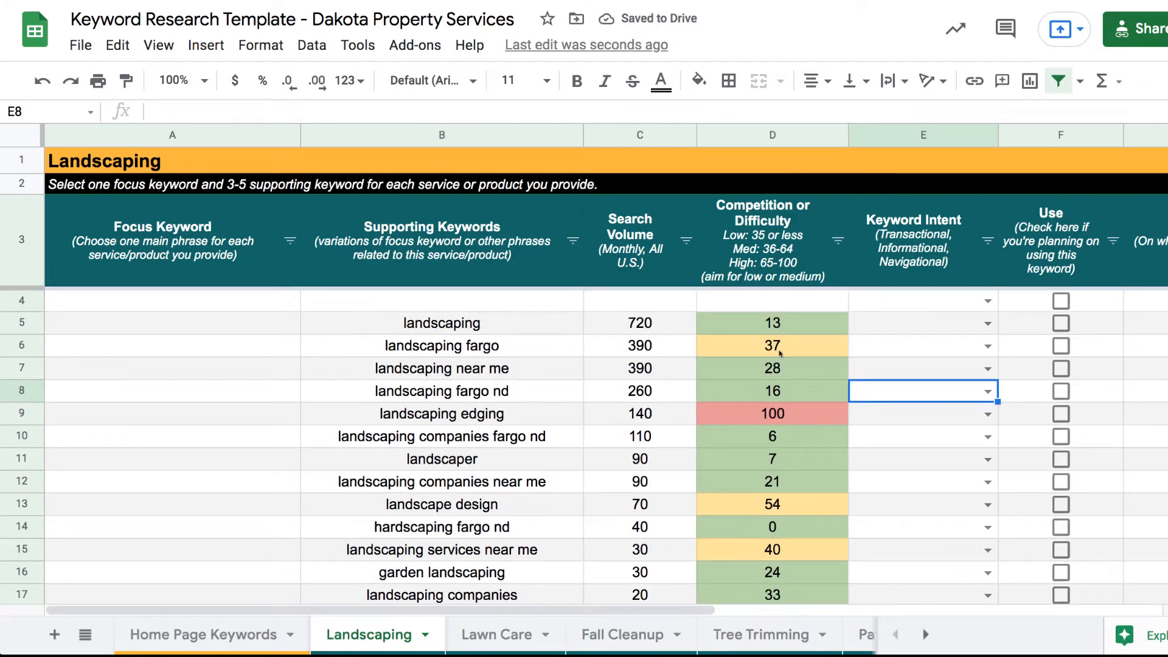
Examine the color-coded competition values of the pasted keywords against the low, medium and high ratings in the Keyword Stats - Landscaping spreadsheet.
{"action": "left_click", "coordinate": [784, 329]}
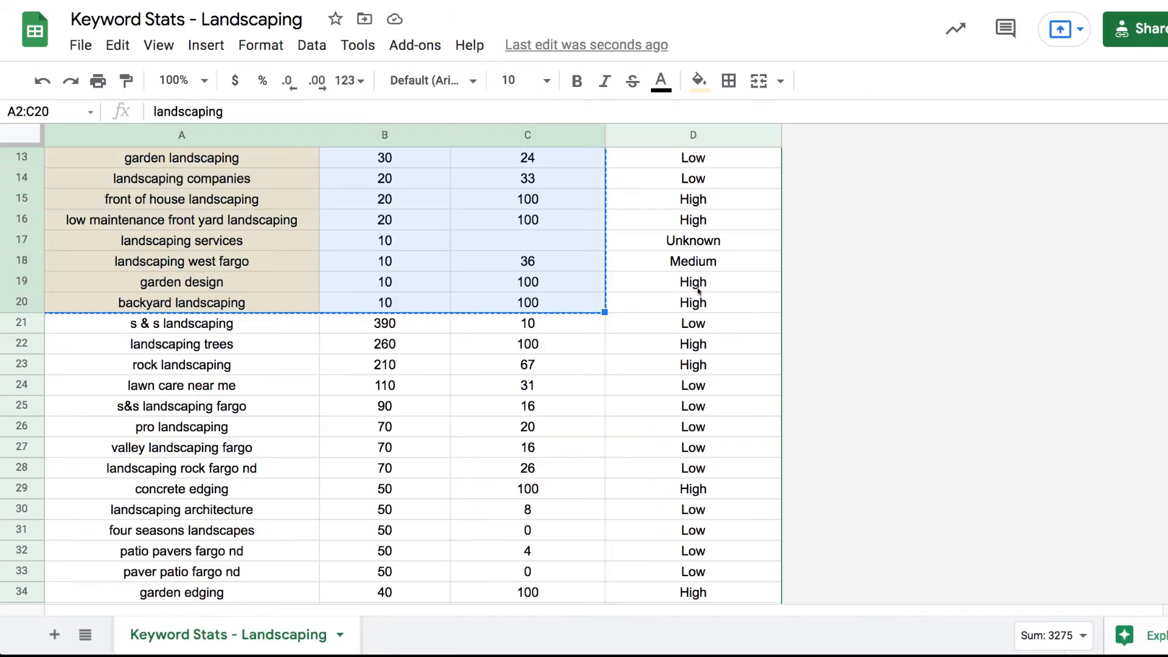
{"action": "left_click", "coordinate": [691, 302]}
{"action": "scroll", "coordinate": [692, 283], "scroll_direction": "up", "scroll_amount": 5}
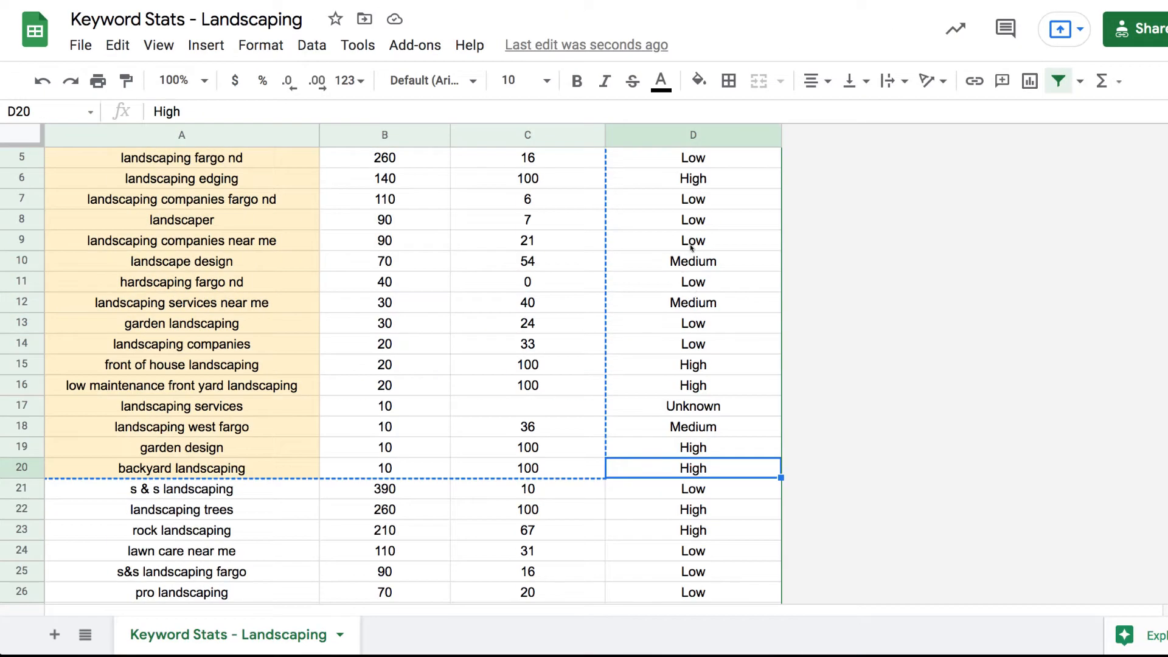
{"action": "key", "text": "ctrl+shift+Tab"}
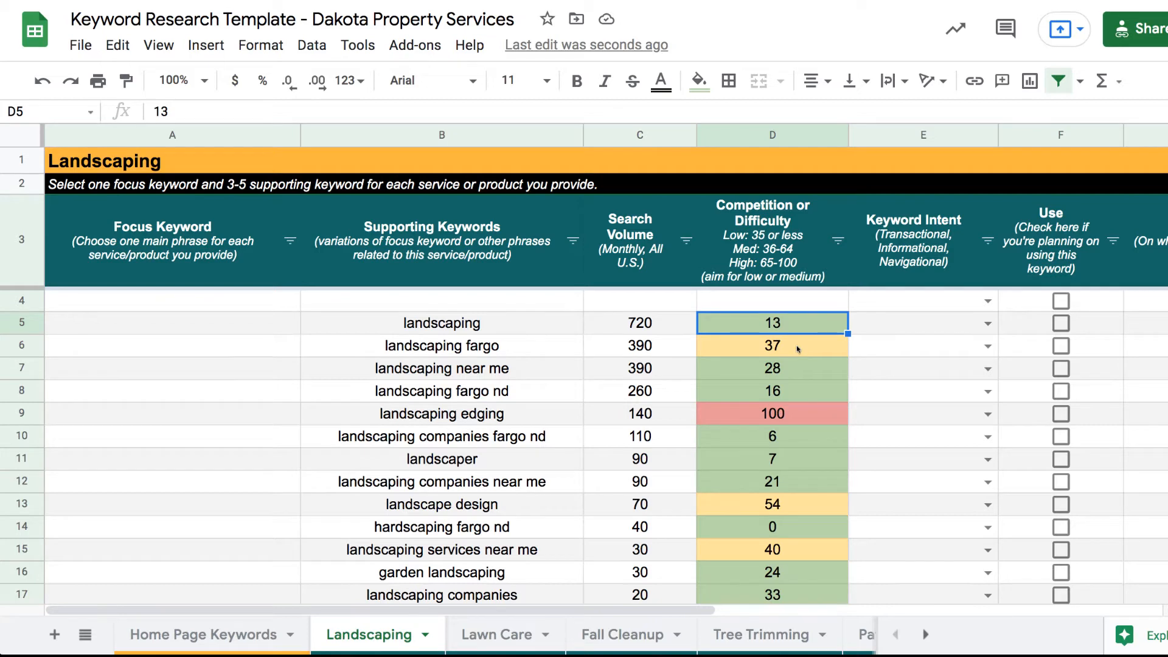
{"action": "left_click", "coordinate": [797, 349]}
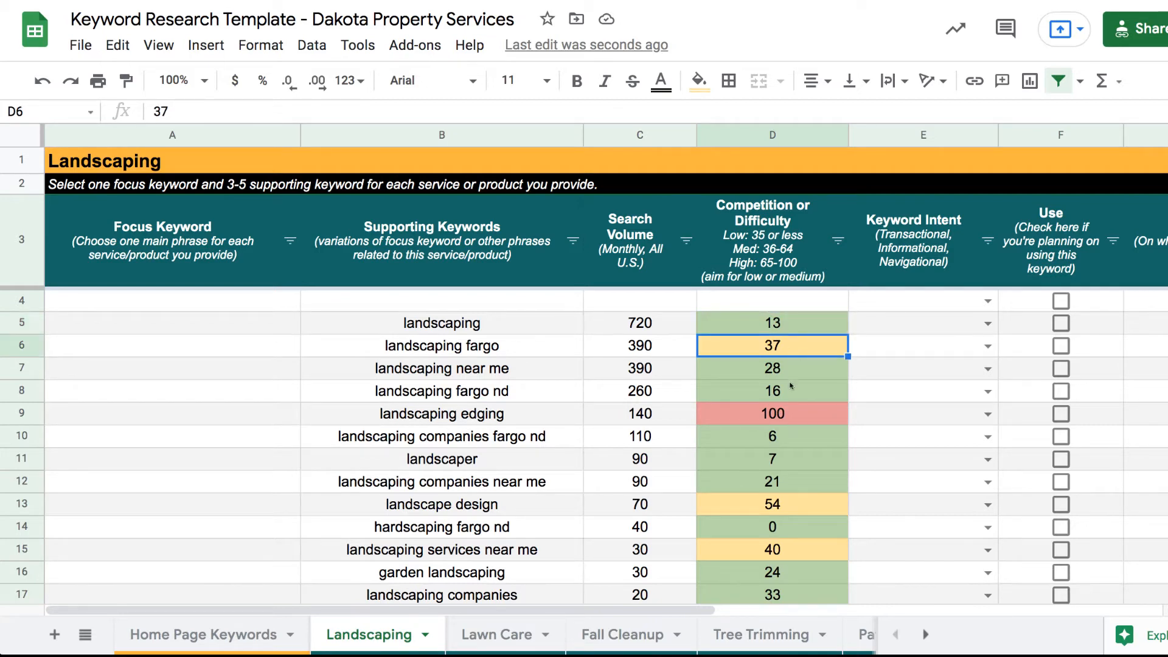
{"action": "left_click", "coordinate": [794, 414]}
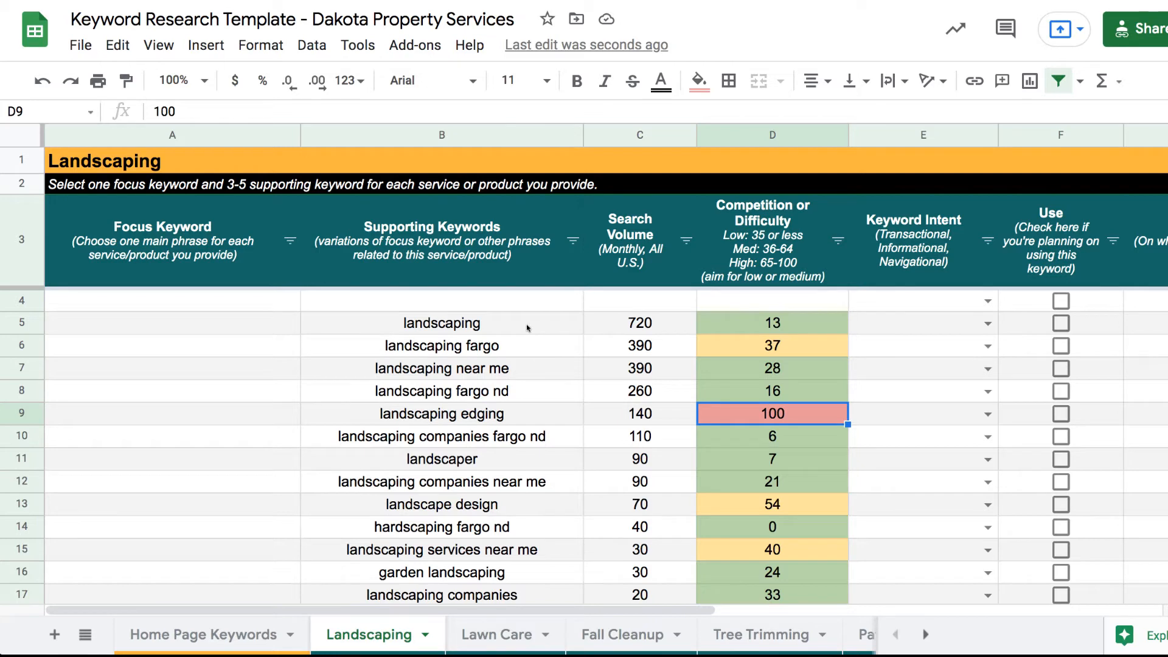
{"action": "scroll", "coordinate": [527, 328], "scroll_direction": "down", "scroll_amount": 3}
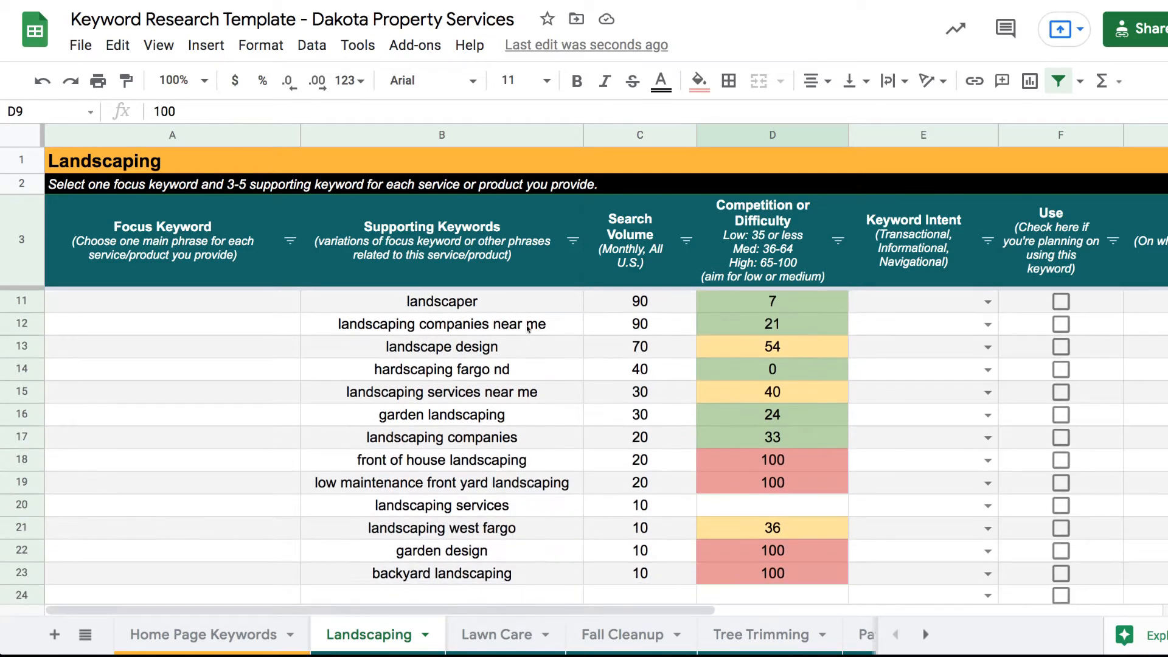
{"action": "scroll", "coordinate": [527, 328], "scroll_direction": "up", "scroll_amount": 3}
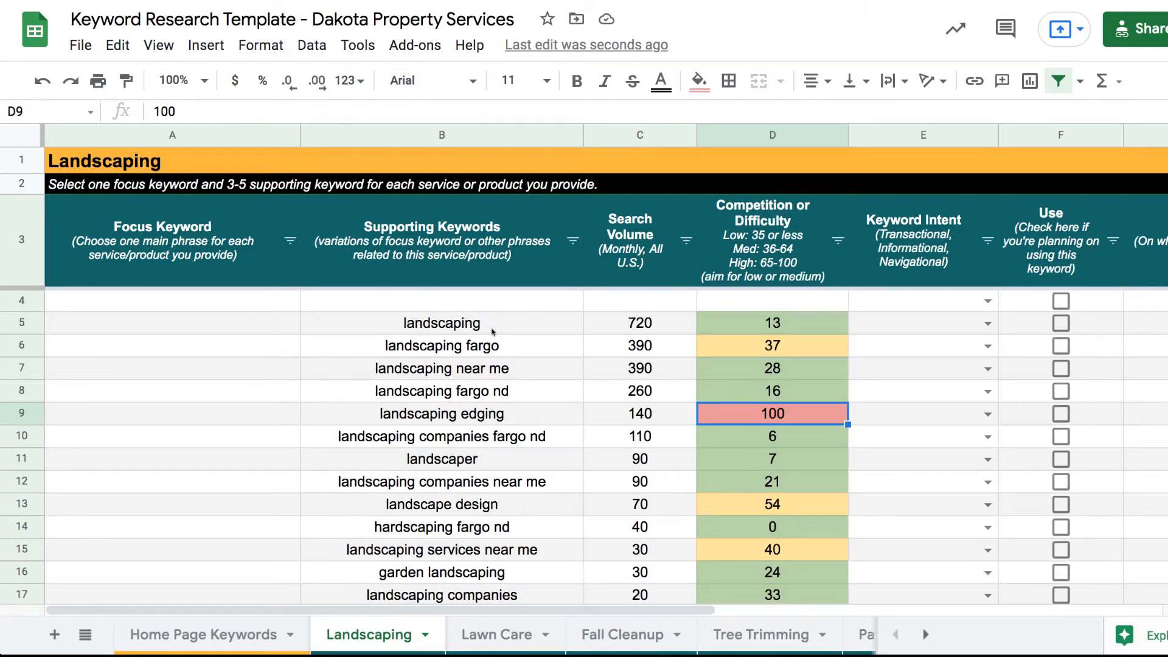
{"action": "scroll", "coordinate": [493, 331], "scroll_direction": "right", "scroll_amount": 4}
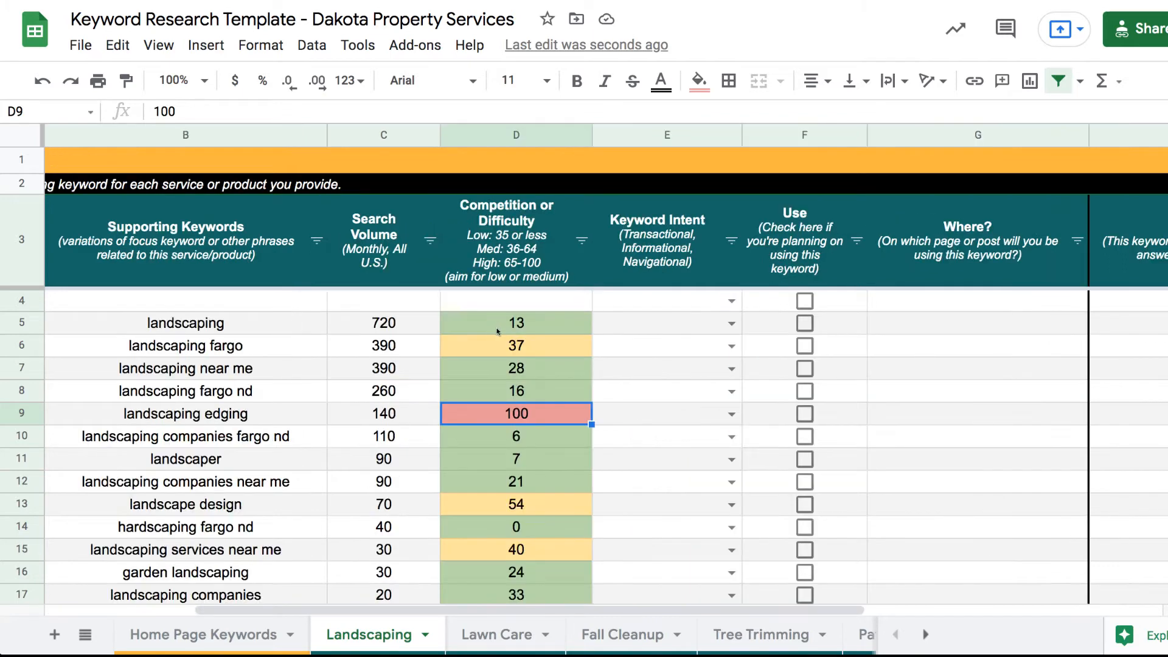
{"action": "scroll", "coordinate": [497, 331], "scroll_direction": "left", "scroll_amount": 4}
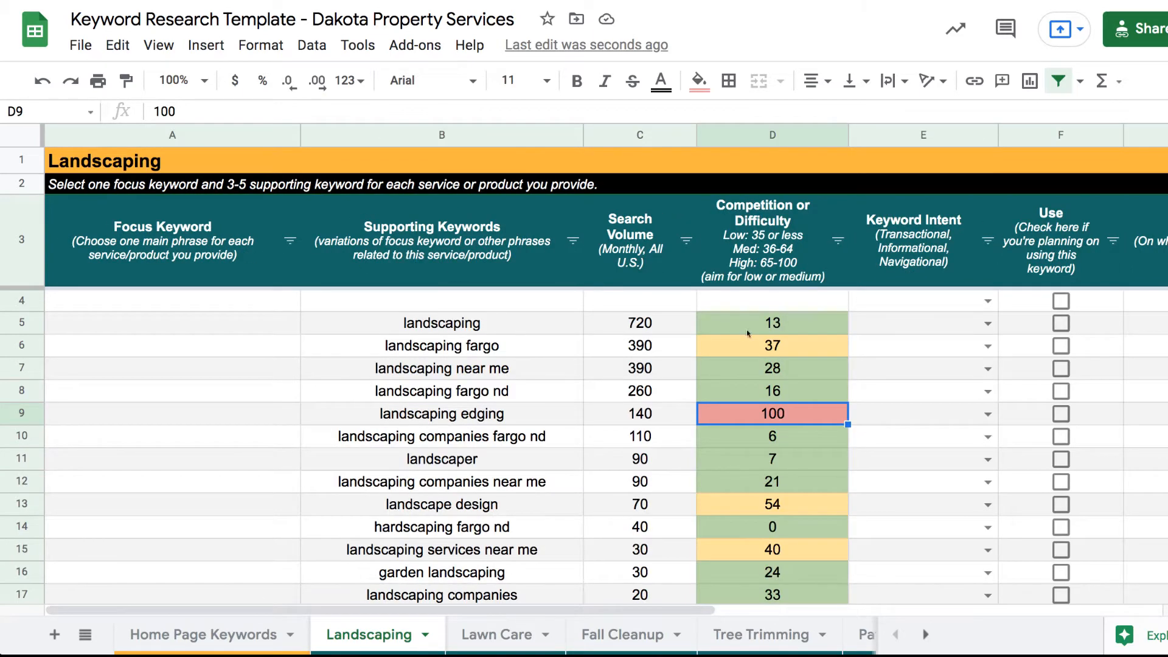
{"action": "scroll", "coordinate": [894, 333], "scroll_direction": "right", "scroll_amount": 4}
{"action": "scroll", "coordinate": [870, 333], "scroll_direction": "left", "scroll_amount": 4}
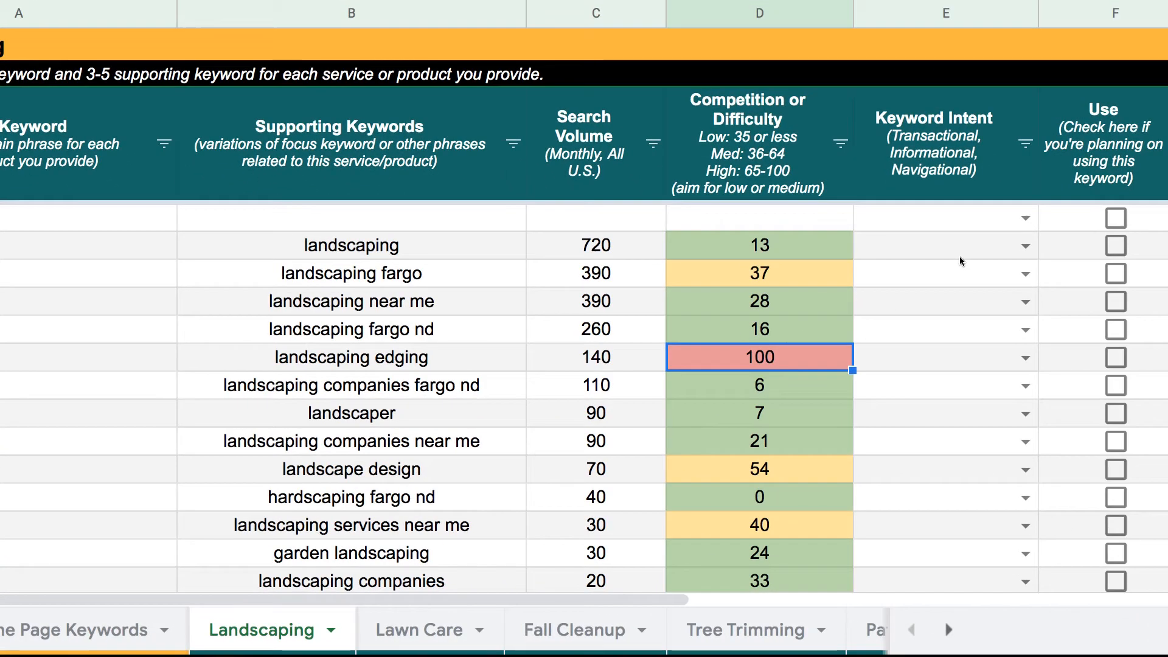
Set the keyword intent of landscaping to Informational and of landscaping fargo to Transactional.
{"action": "left_click", "coordinate": [1025, 246]}
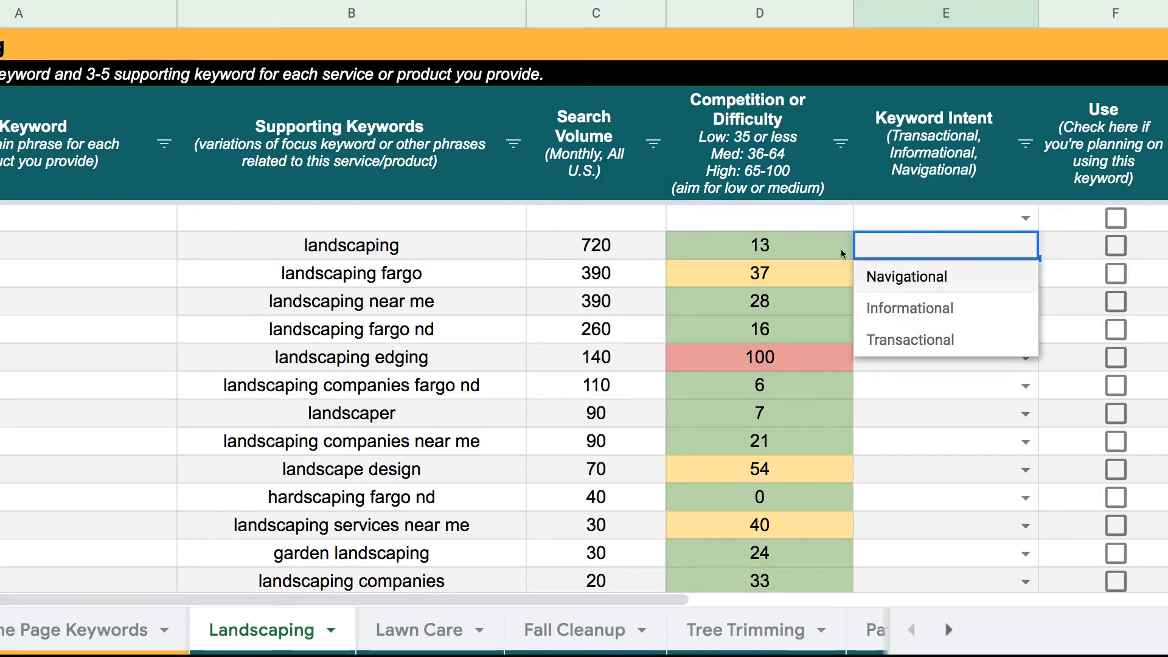
{"action": "left_click", "coordinate": [908, 310]}
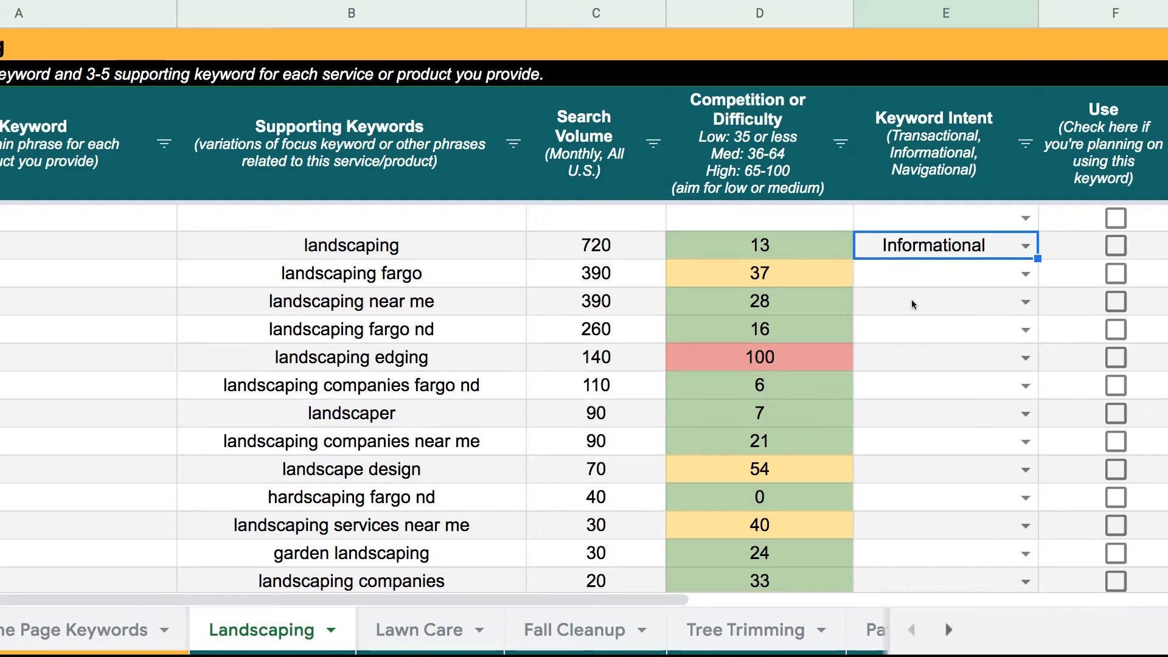
{"action": "left_click", "coordinate": [1023, 274]}
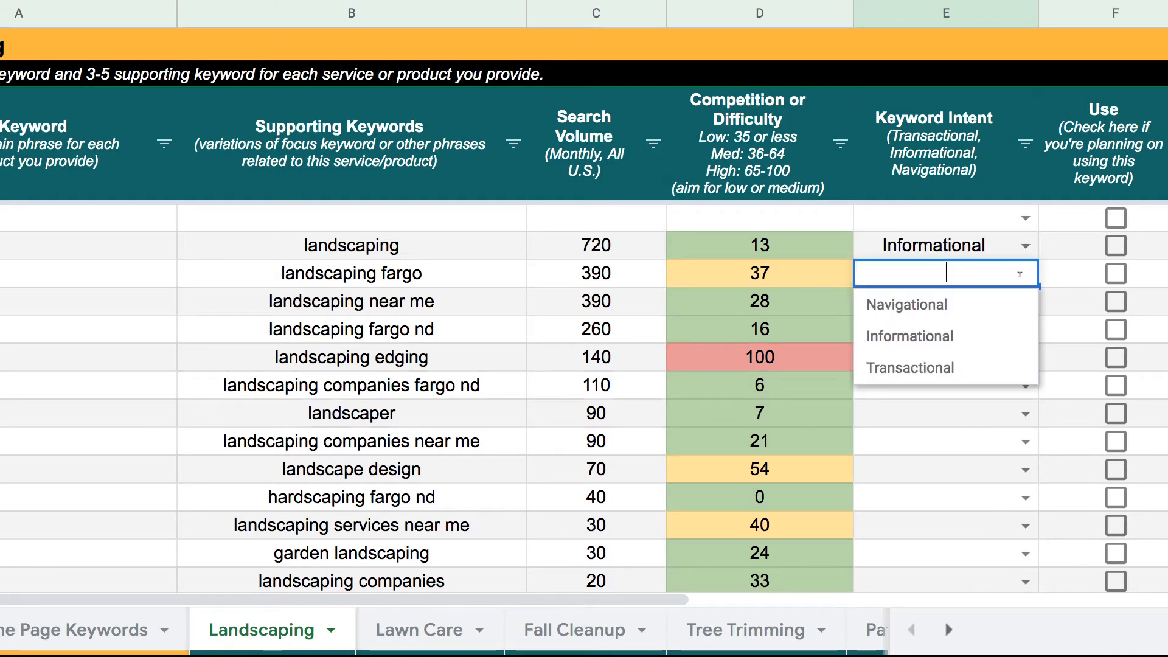
{"action": "left_click", "coordinate": [940, 368]}
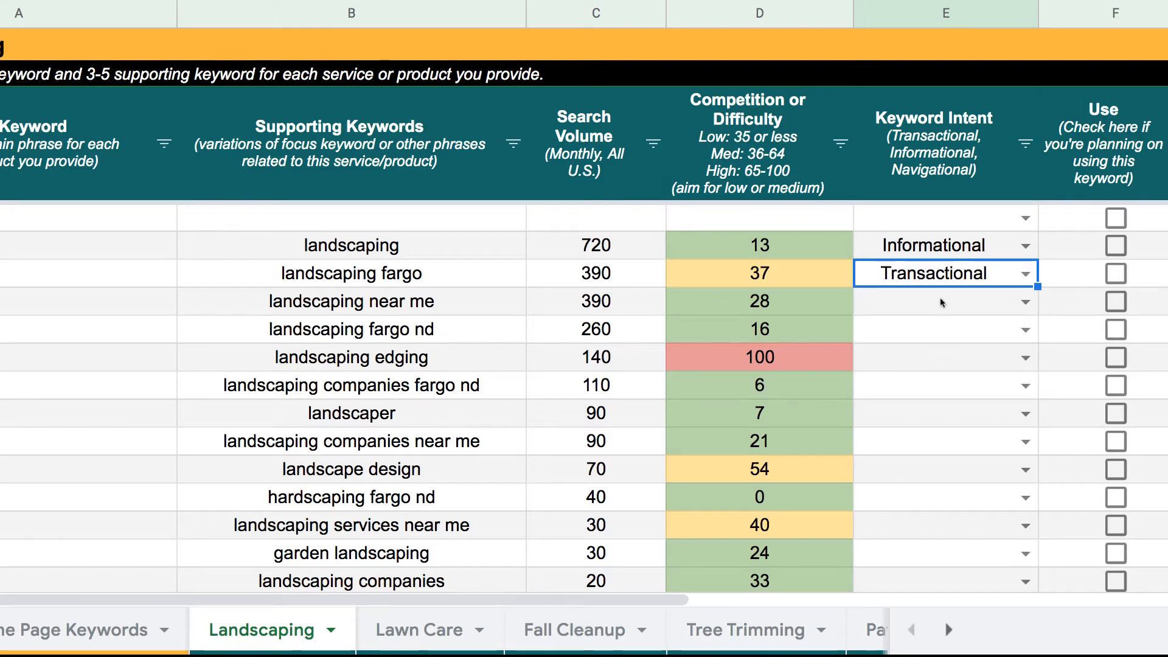
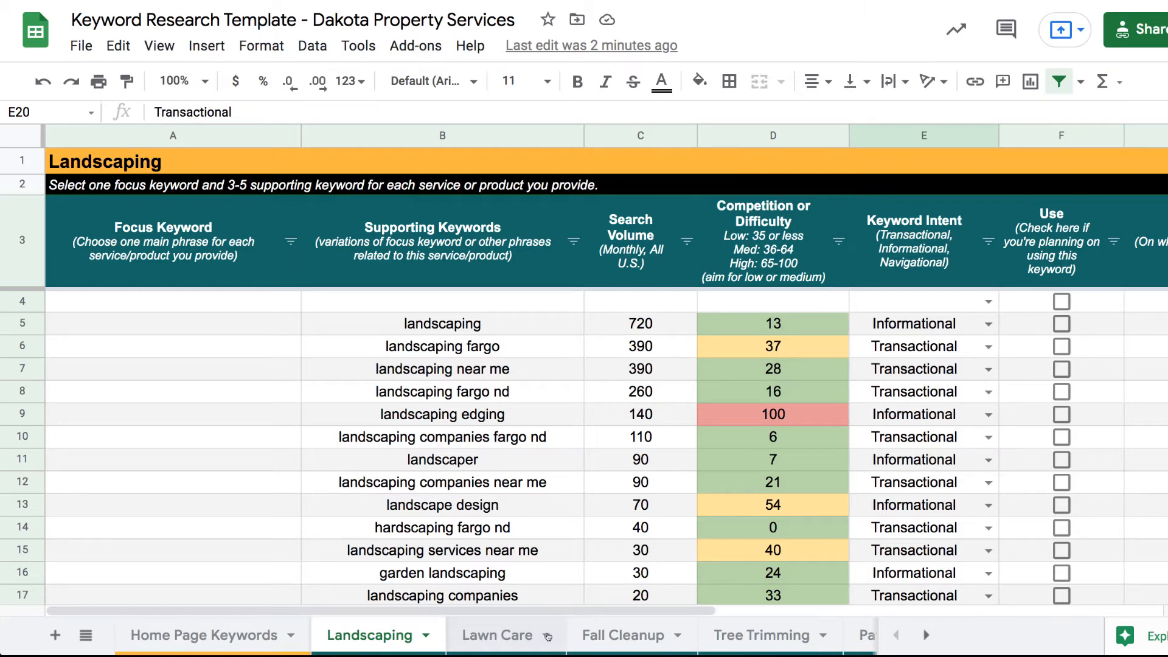
Open the Snow Removal sheet of the keyword research template.
{"action": "scroll", "coordinate": [547, 636], "scroll_direction": "right", "scroll_amount": 1}
{"action": "scroll", "coordinate": [555, 635], "scroll_direction": "right", "scroll_amount": 10}
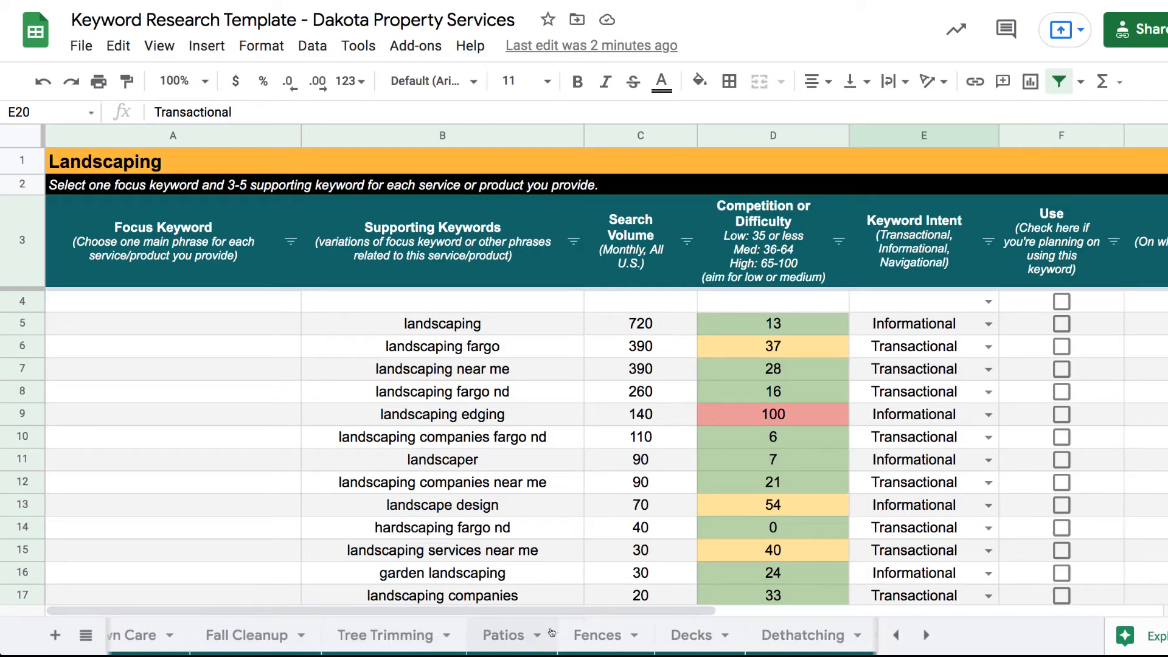
{"action": "scroll", "coordinate": [549, 633], "scroll_direction": "right", "scroll_amount": 6}
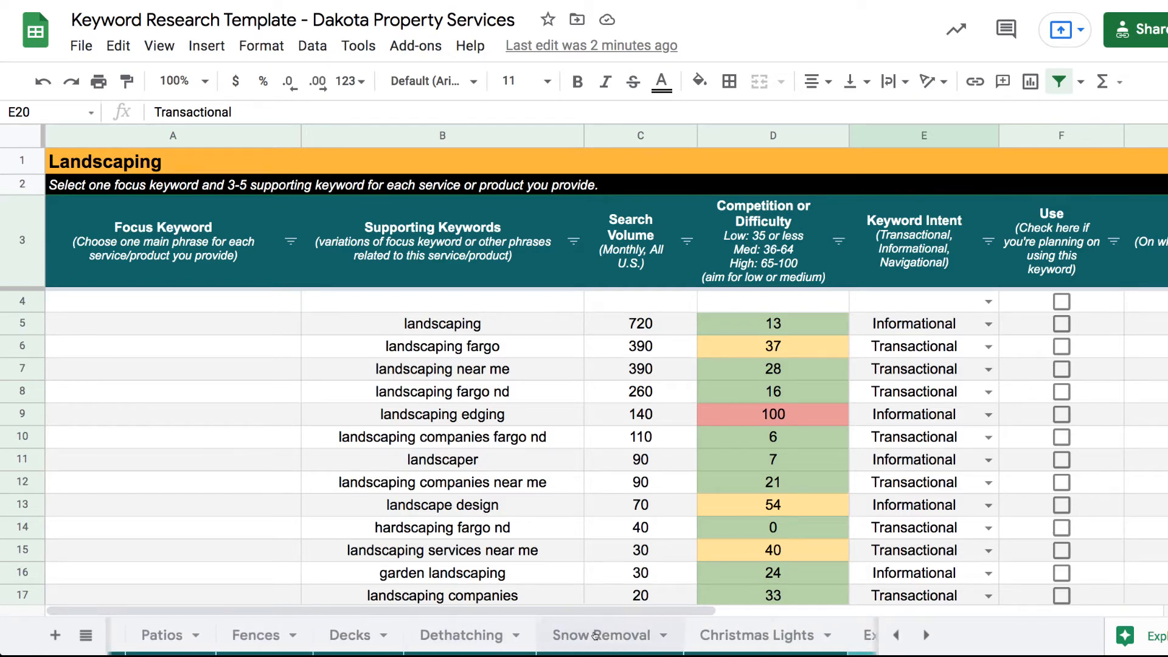
{"action": "scroll", "coordinate": [672, 637], "scroll_direction": "right", "scroll_amount": 2}
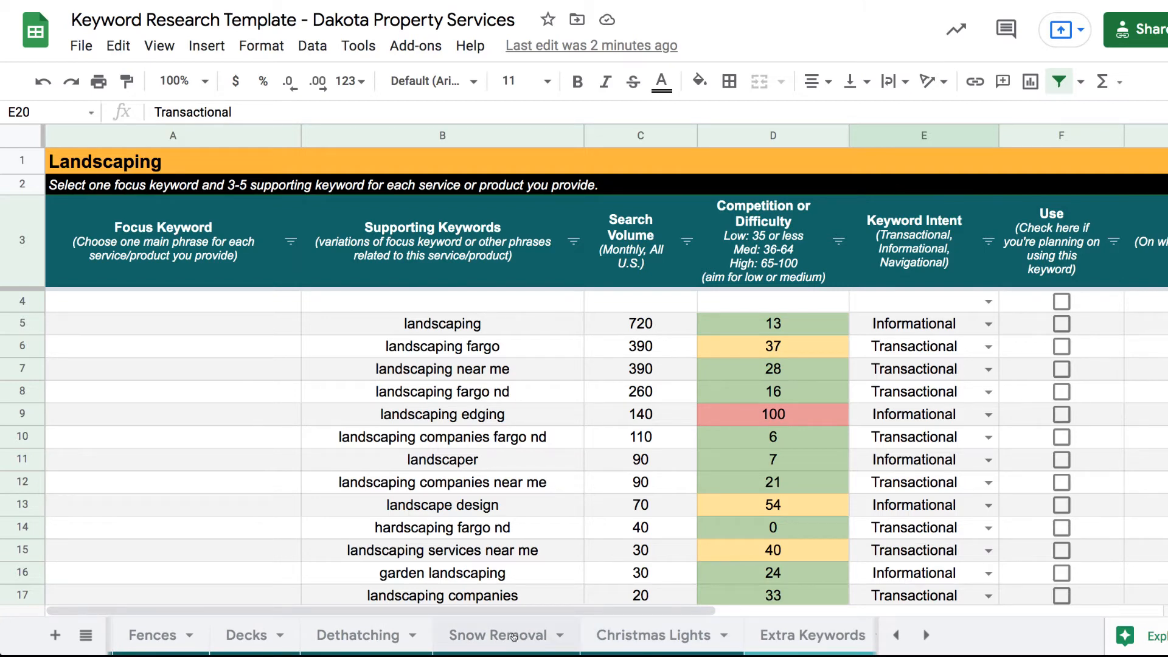
{"action": "left_click", "coordinate": [498, 635]}
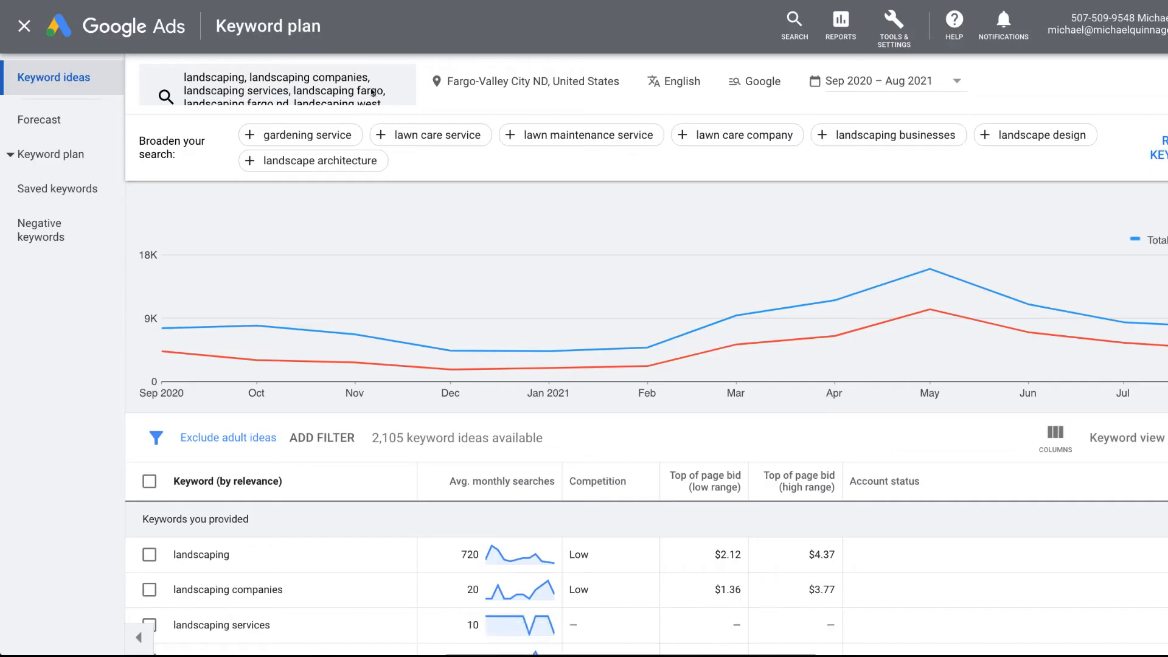
Switch to the Google Ads Keyword plan and start a new keyword search with snow removal, snow removal services and snow removal companies.
{"action": "left_click", "coordinate": [394, 119]}
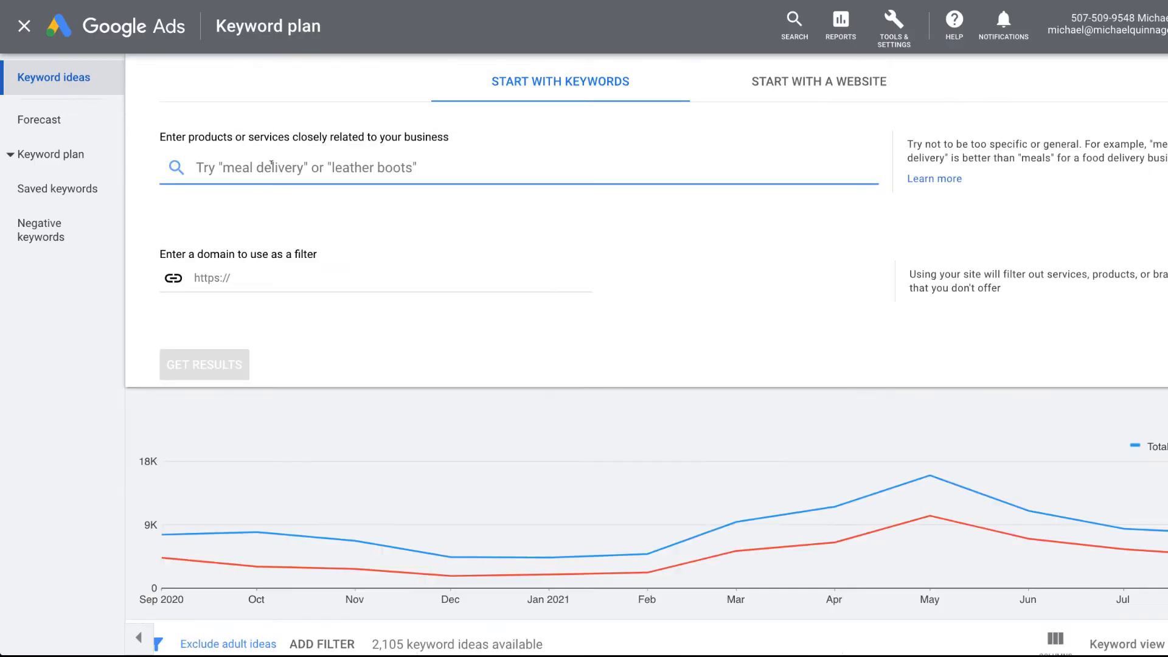
{"action": "type", "text": "snow "}
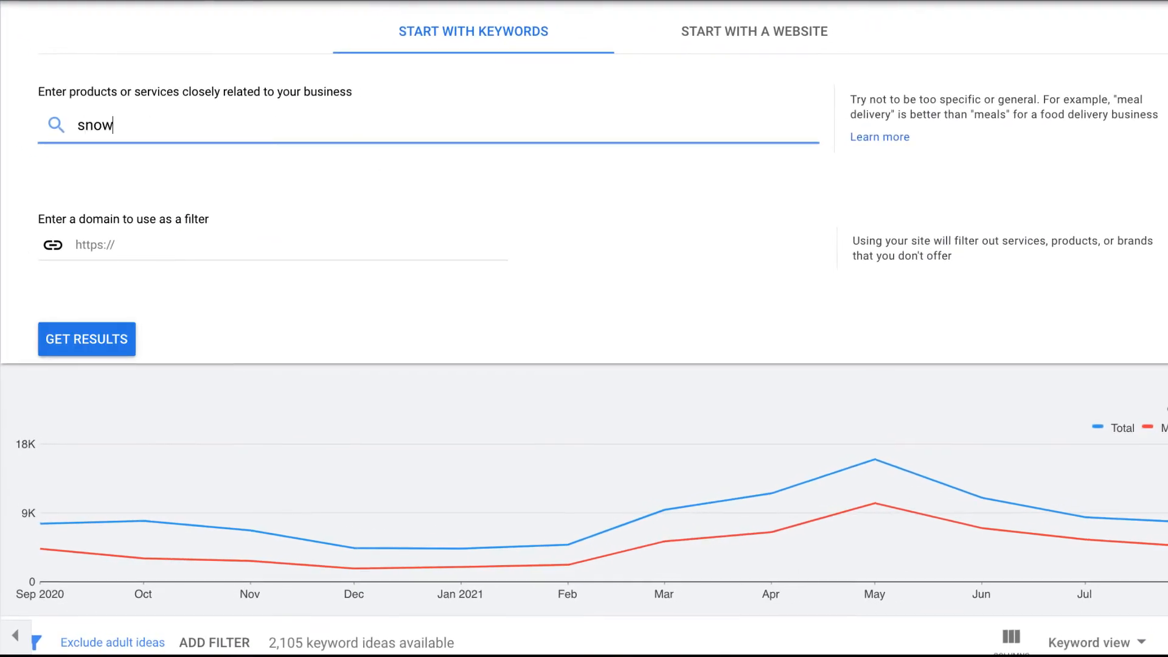
{"action": "type", "text": "removal"}
{"action": "key", "text": "Return"}
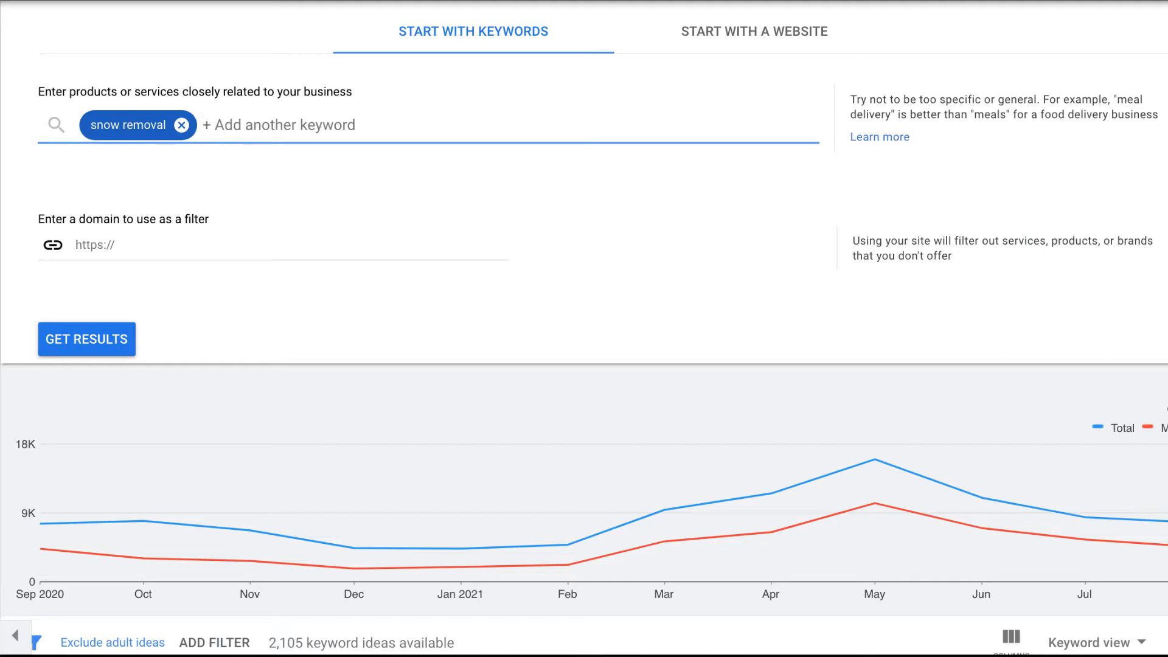
{"action": "type", "text": "snow re"}
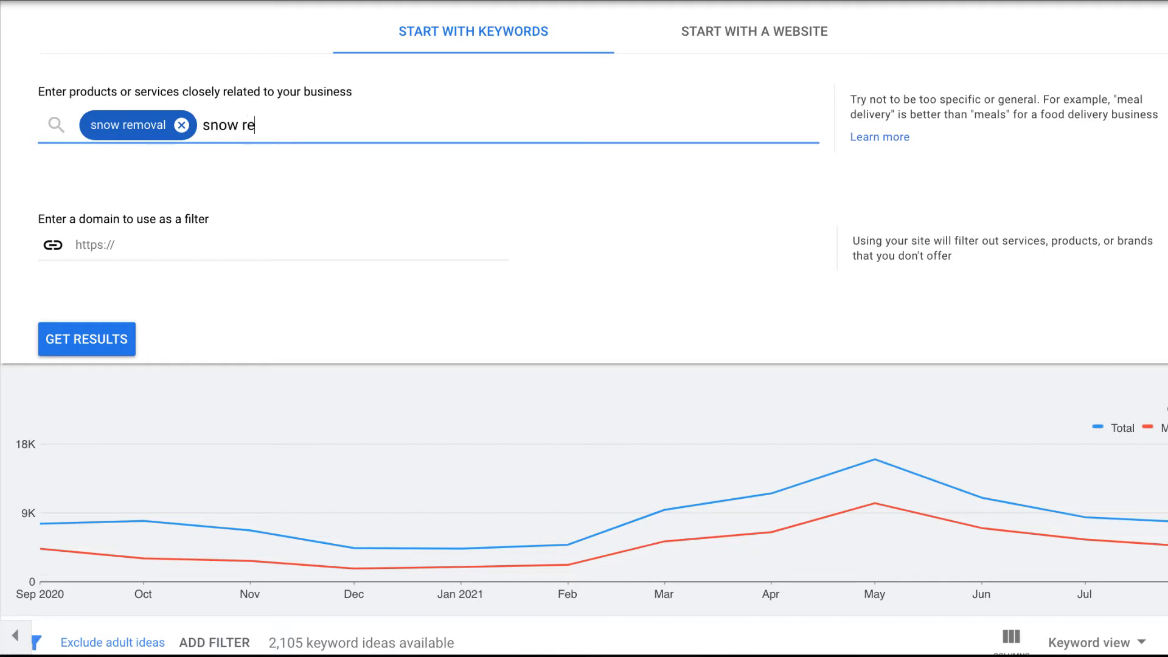
{"action": "type", "text": "moval services"}
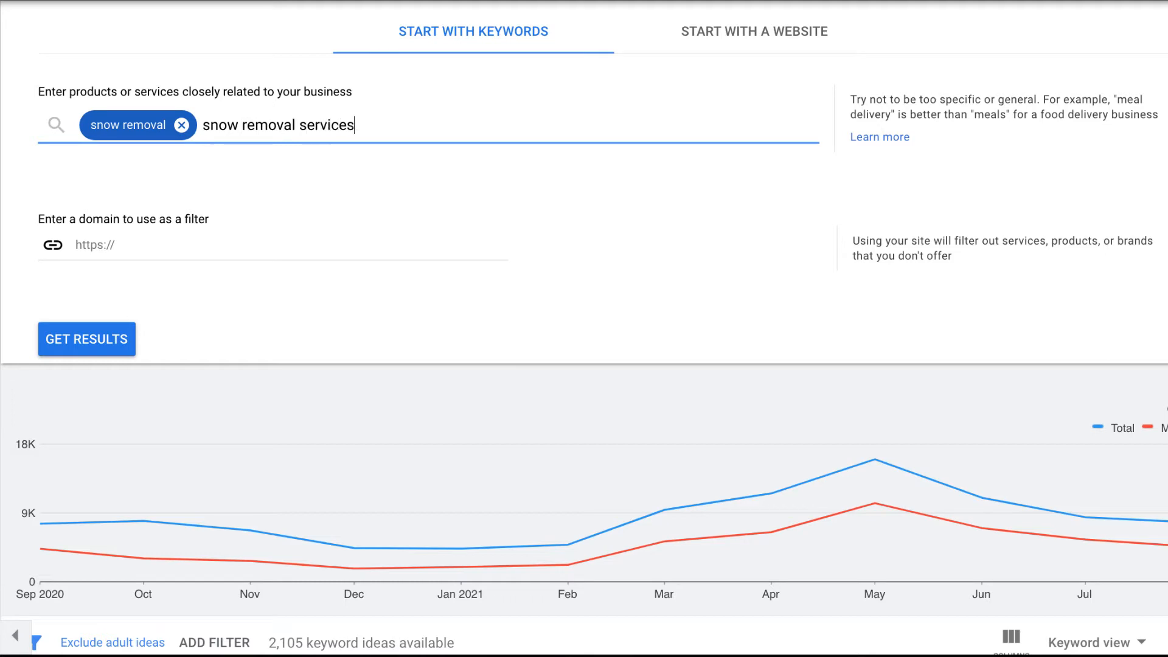
{"action": "key", "text": "Return"}
{"action": "type", "text": "snow removal companies"}
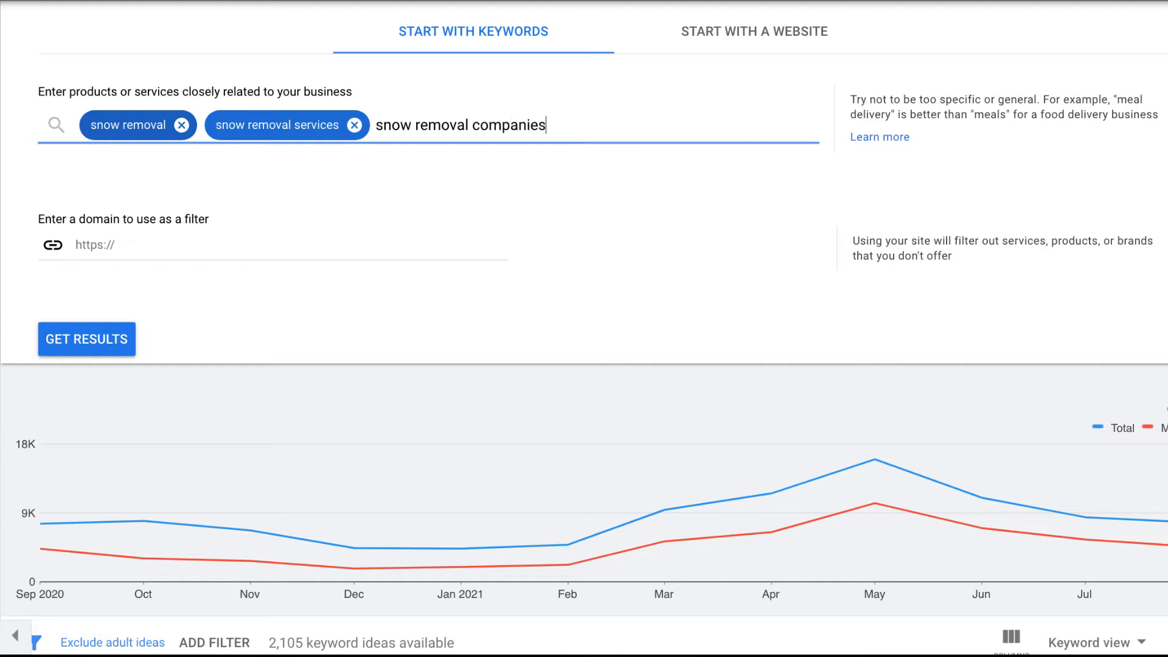
{"action": "key", "text": "Return"}
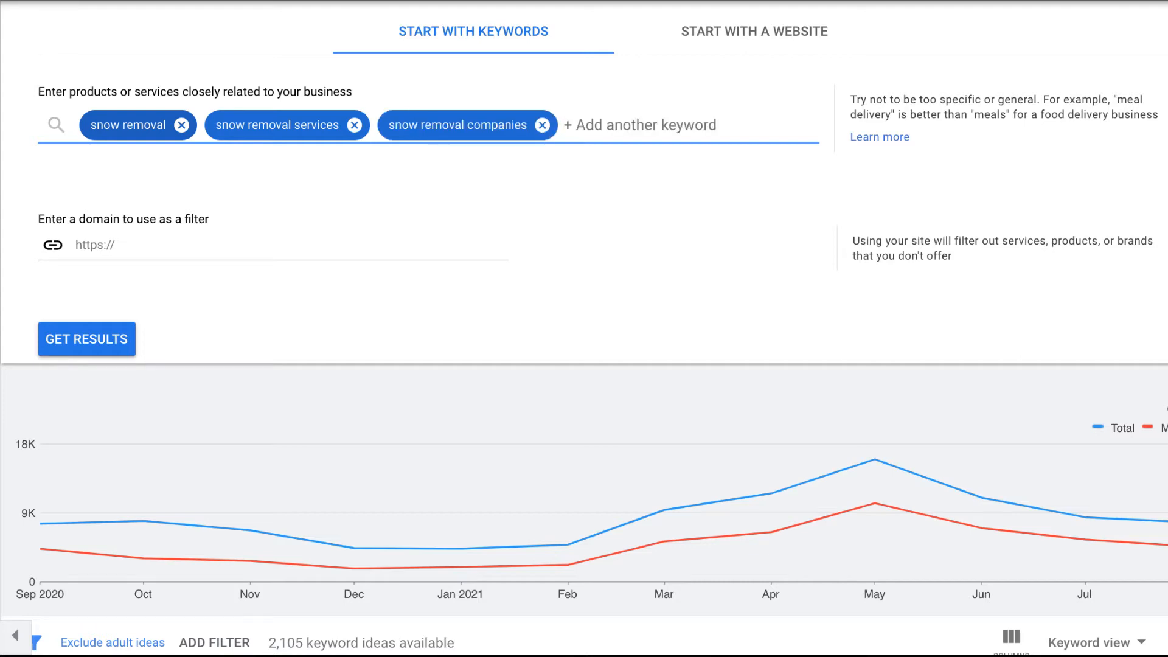
Add snow blowing and snow removal fargo to the keyword search.
{"action": "type", "text": "snow"}
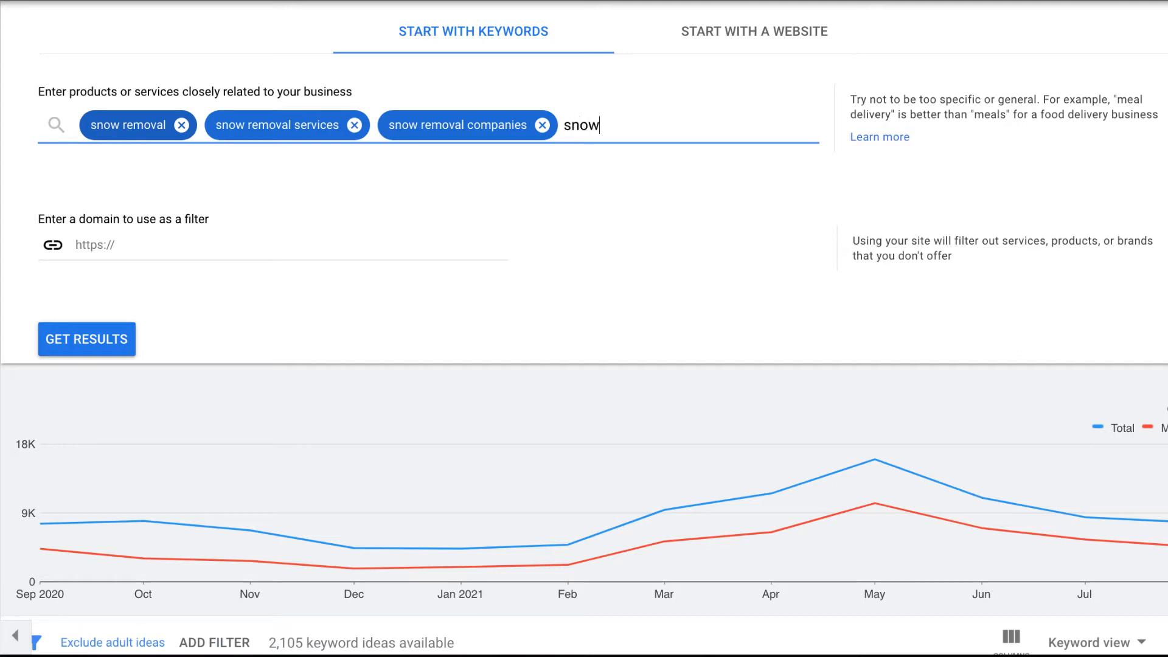
{"action": "type", "text": " blowing"}
{"action": "key", "text": "Return"}
{"action": "type", "text": "sn"}
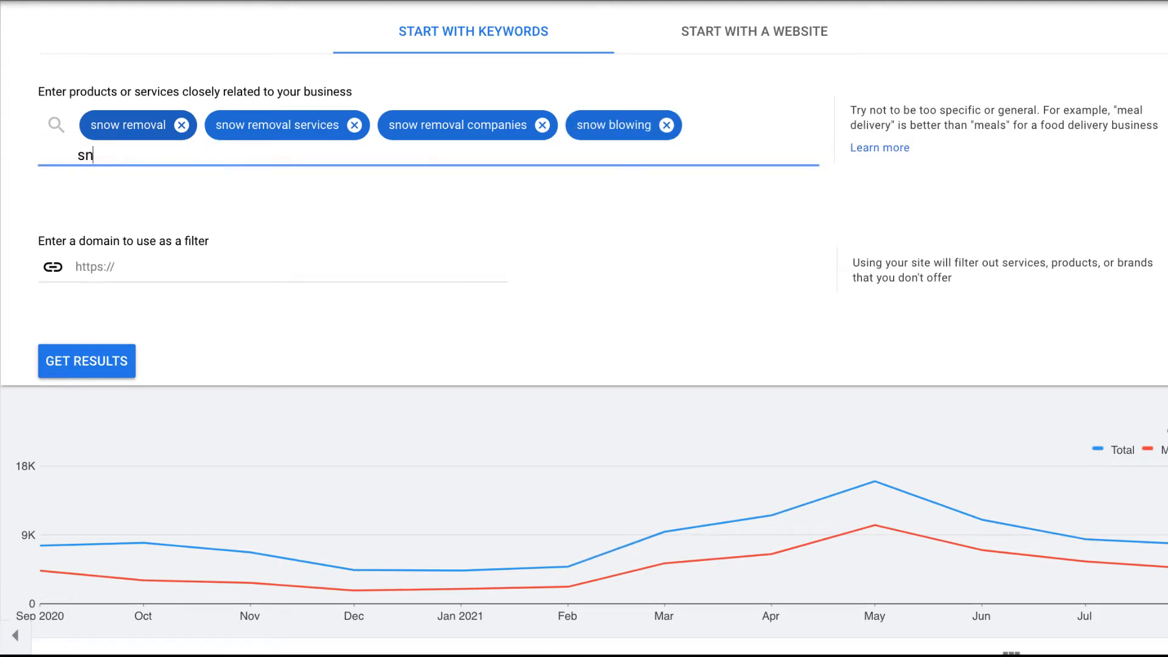
{"action": "type", "text": "ow removal fargo"}
{"action": "key", "text": "Return"}
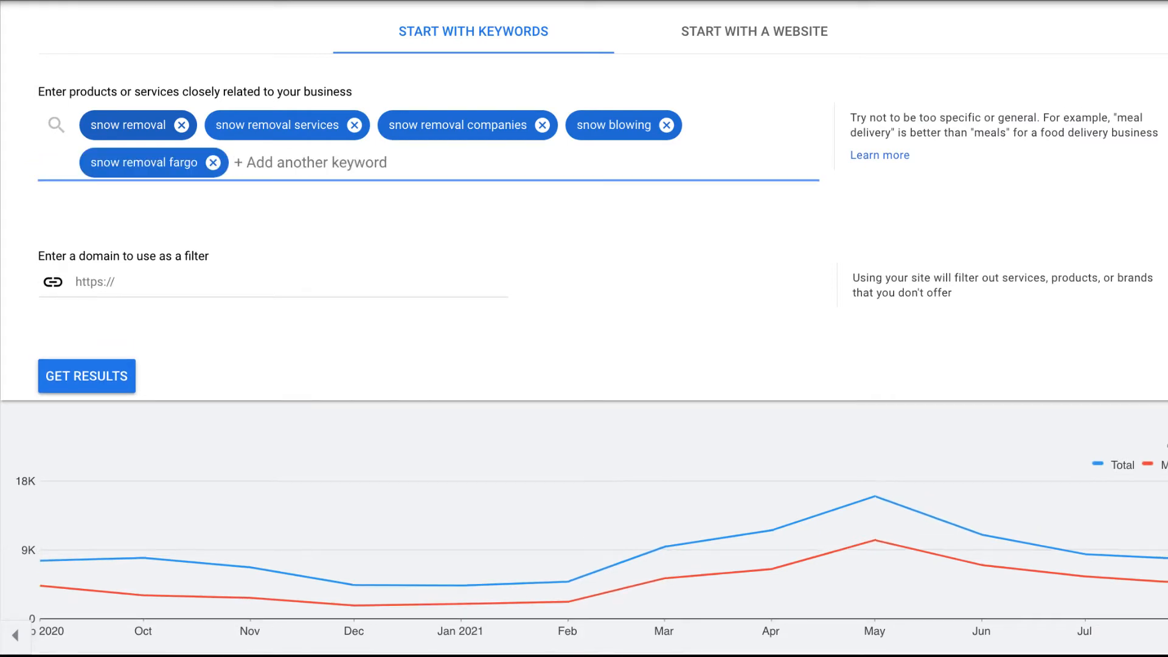
Add snow removal west fargo and snow removal moorhead to the search and get the keyword results.
{"action": "type", "text": "snow remov"}
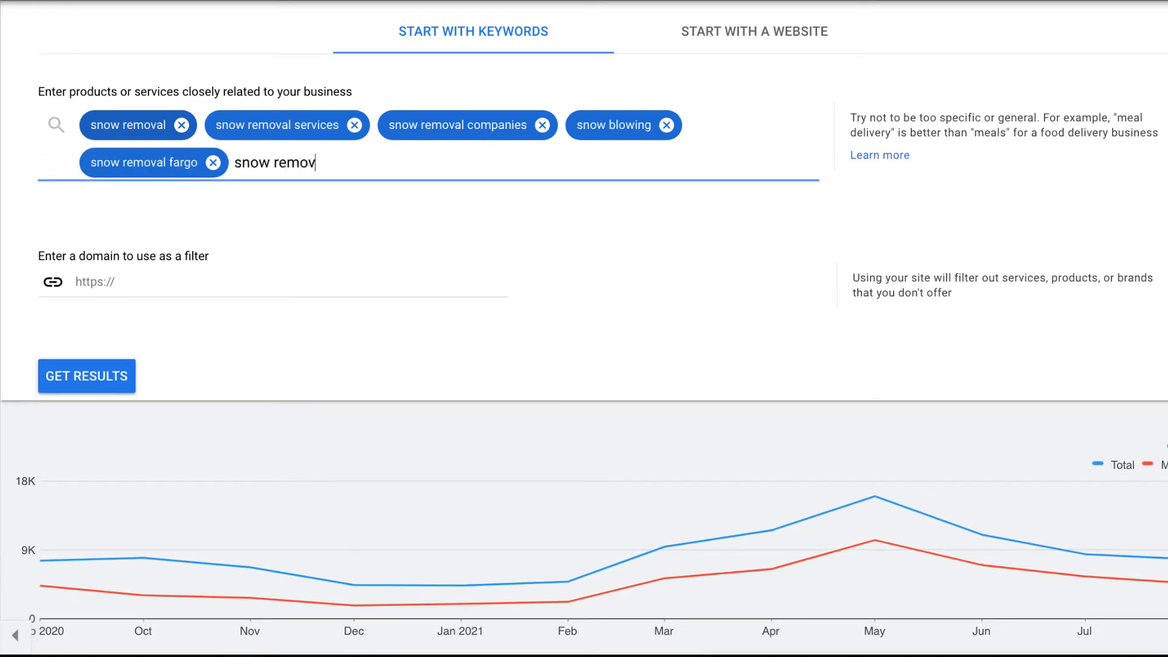
{"action": "type", "text": "al west fargo"}
{"action": "key", "text": "Return"}
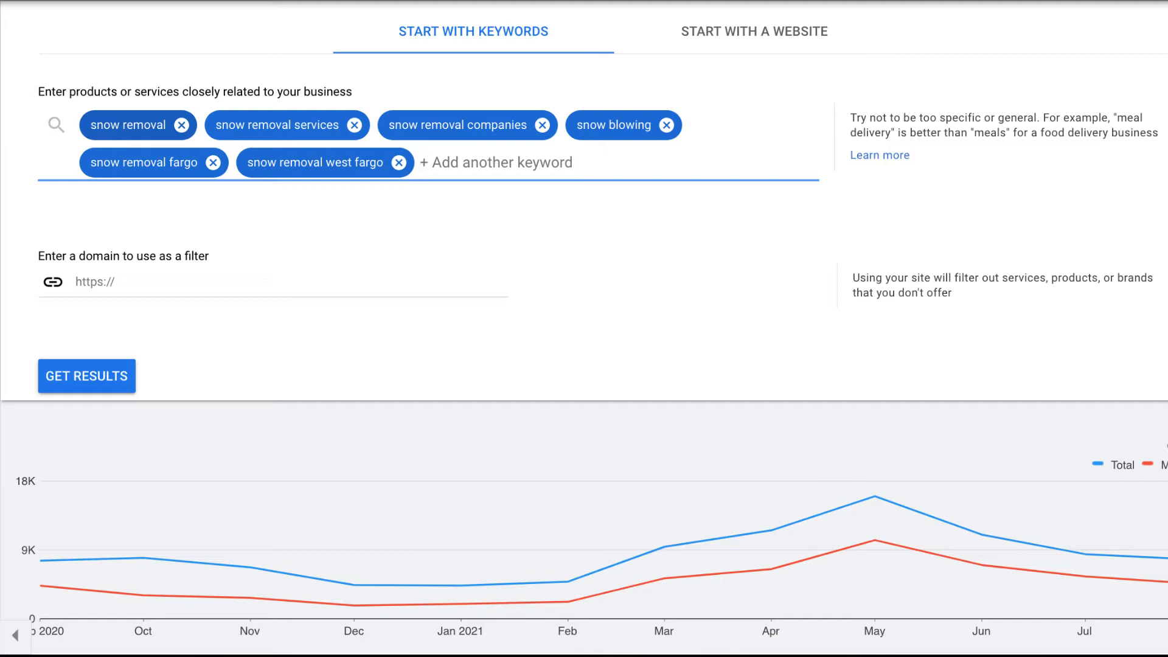
{"action": "type", "text": "sno"}
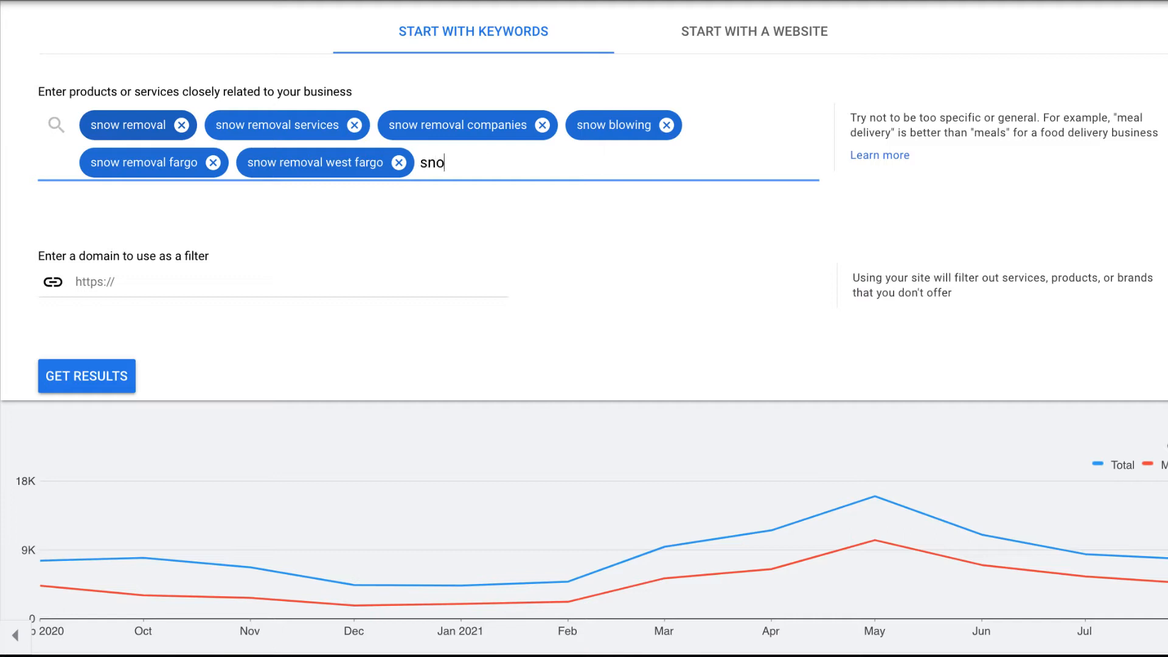
{"action": "type", "text": "w removal moorhead"}
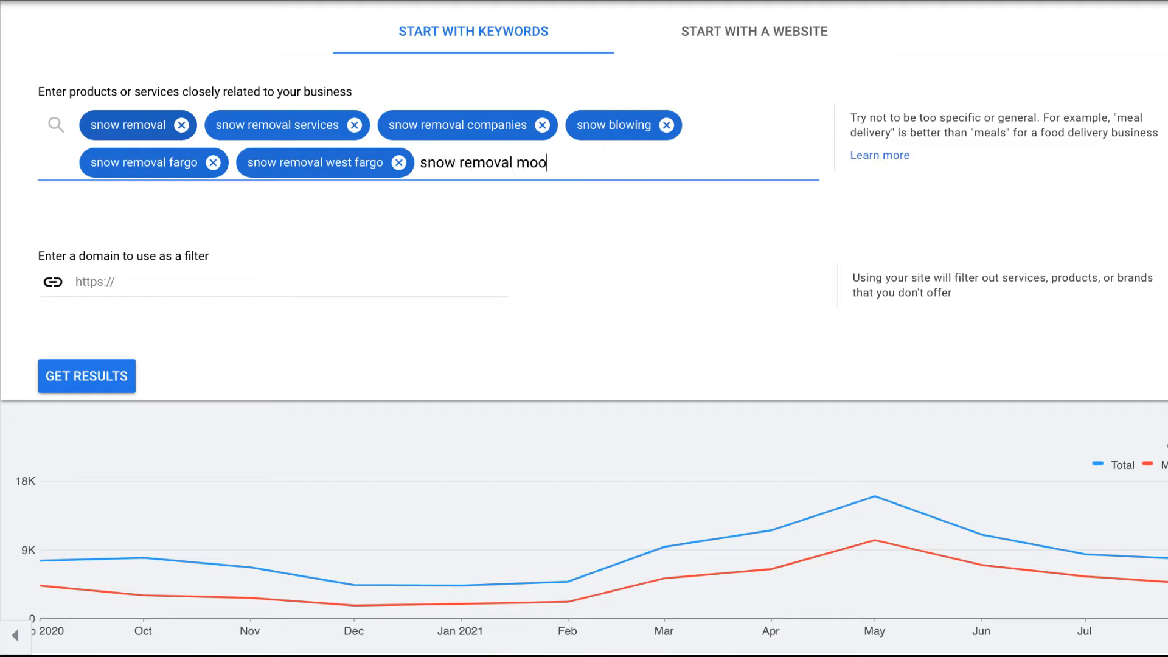
{"action": "key", "text": "BackSpace"}
{"action": "type", "text": "d"}
{"action": "key", "text": "Return"}
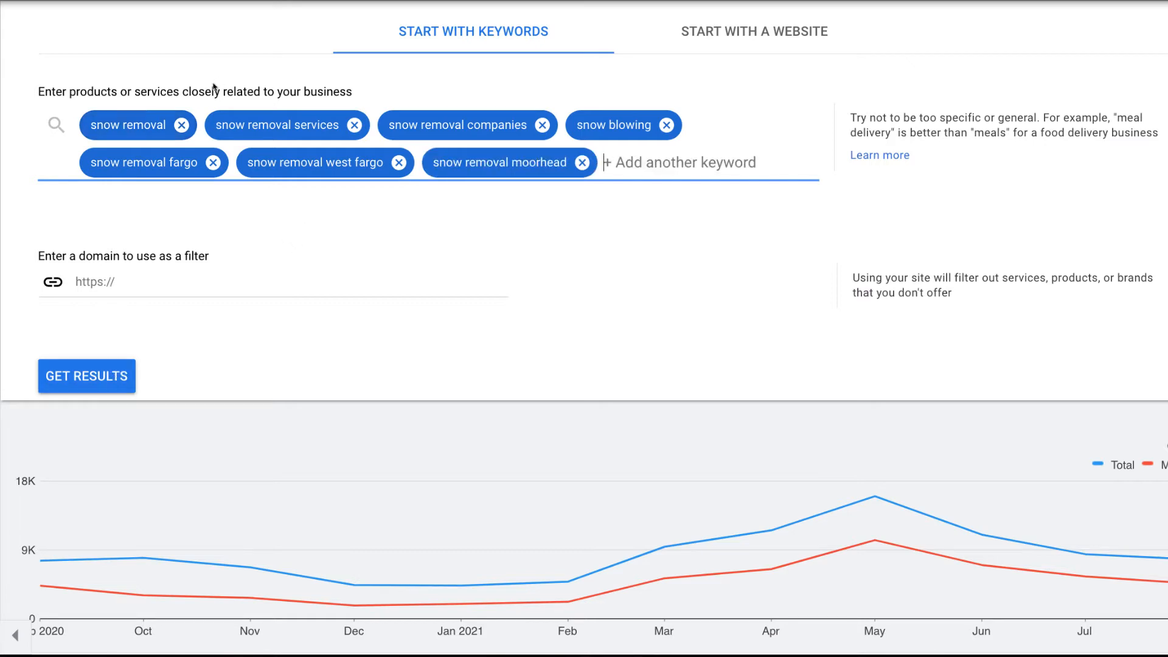
{"action": "left_click", "coordinate": [90, 387]}
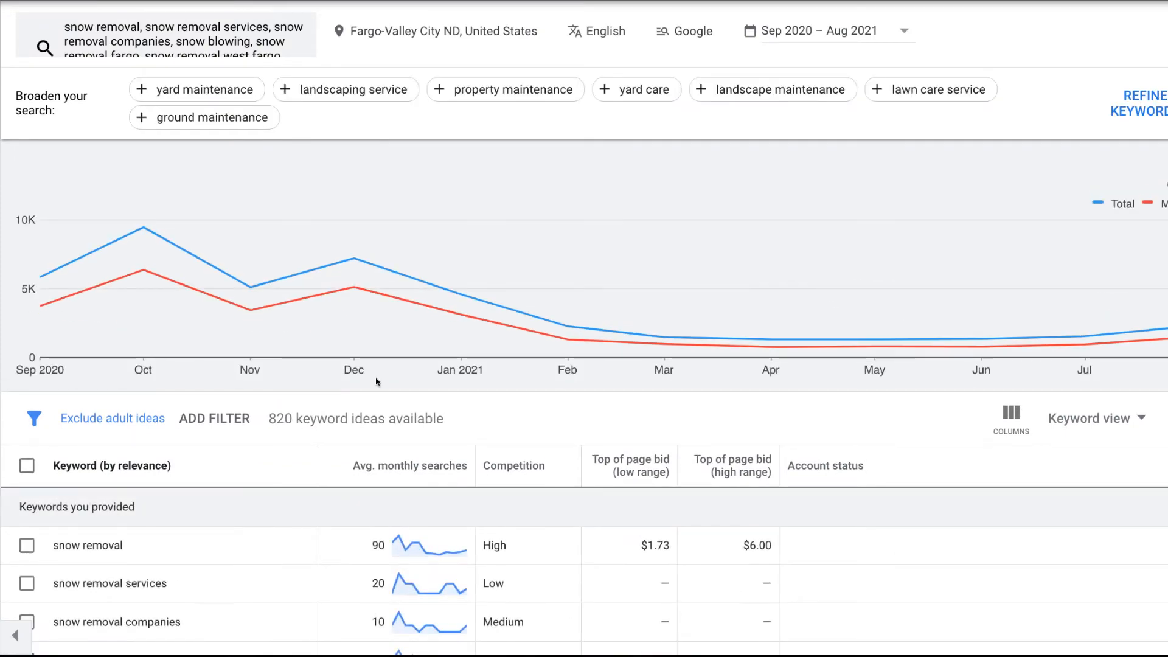
Export the snow removal keyword ideas to Google Sheets and widen the Keyword column to fit the full phrases.
{"action": "scroll", "coordinate": [377, 383], "scroll_direction": "down", "scroll_amount": 4}
{"action": "scroll", "coordinate": [377, 390], "scroll_direction": "down", "scroll_amount": 2}
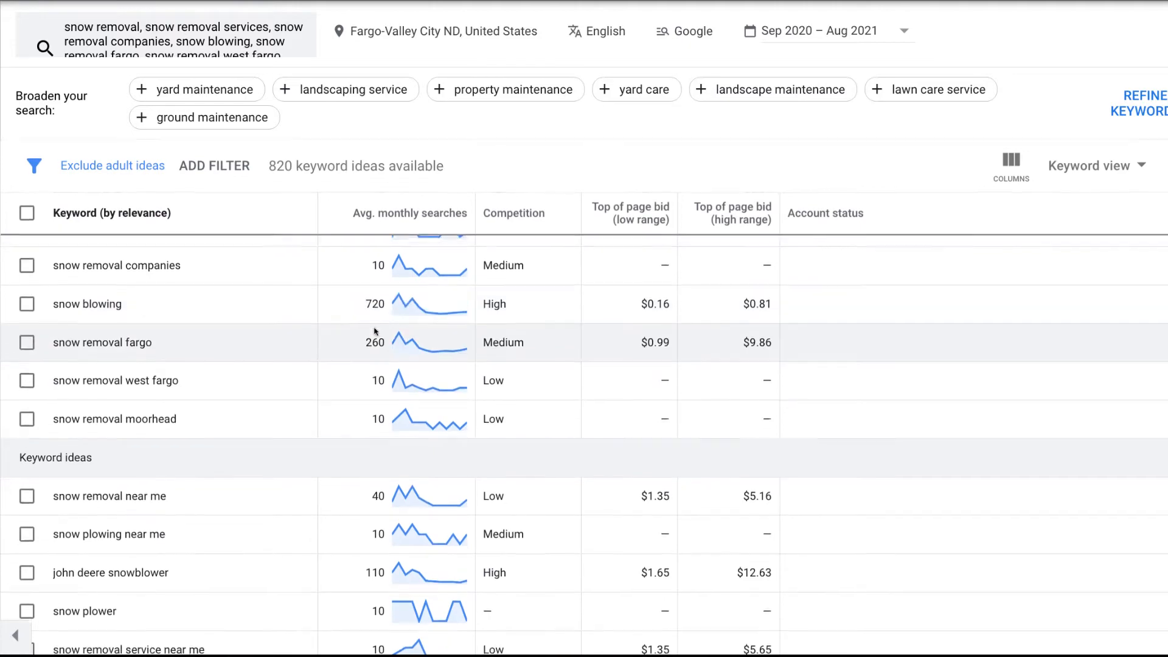
{"action": "scroll", "coordinate": [374, 323], "scroll_direction": "down", "scroll_amount": 12}
{"action": "scroll", "coordinate": [376, 341], "scroll_direction": "up", "scroll_amount": 15}
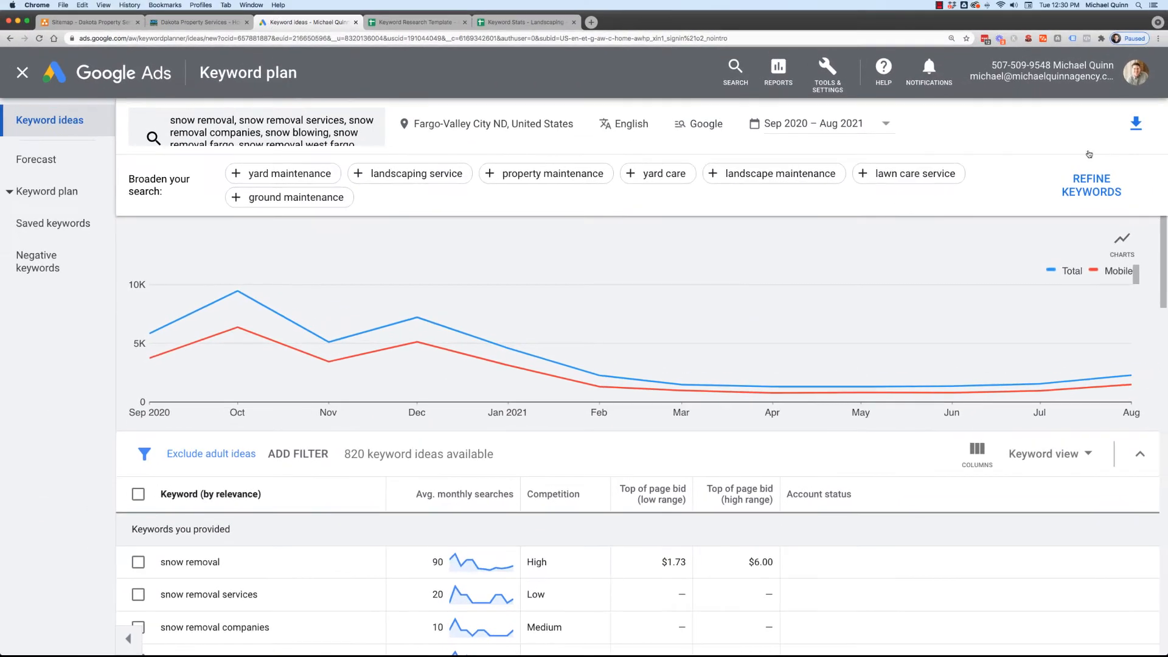
{"action": "left_click", "coordinate": [1150, 101]}
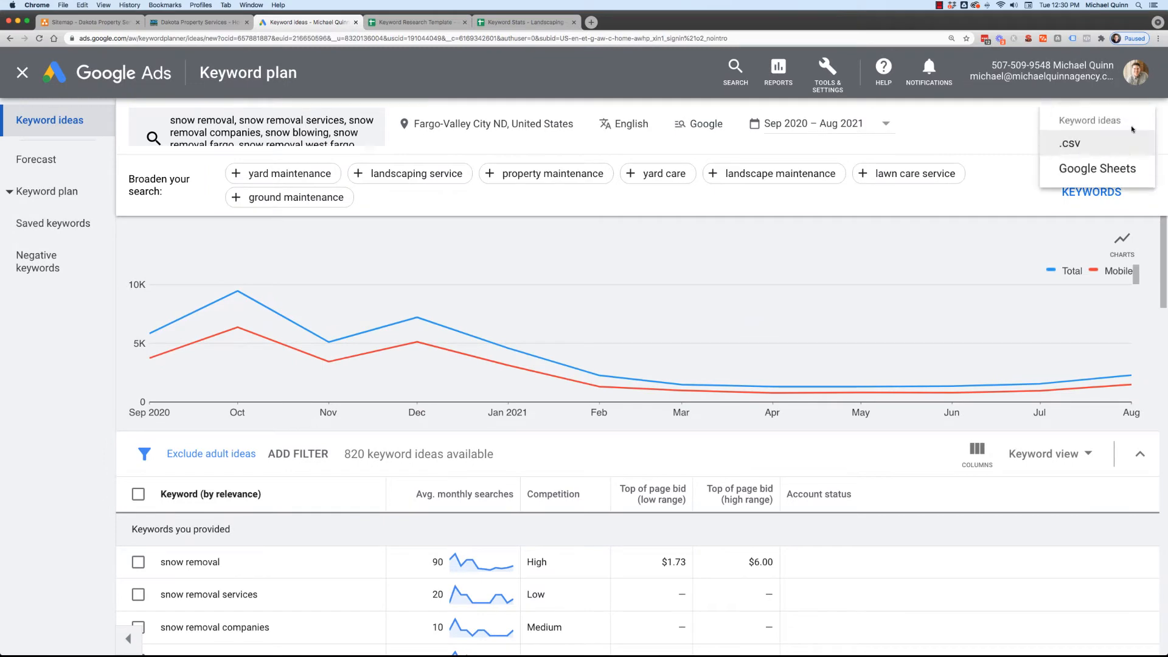
{"action": "left_click", "coordinate": [1108, 169]}
{"action": "key", "text": "Return"}
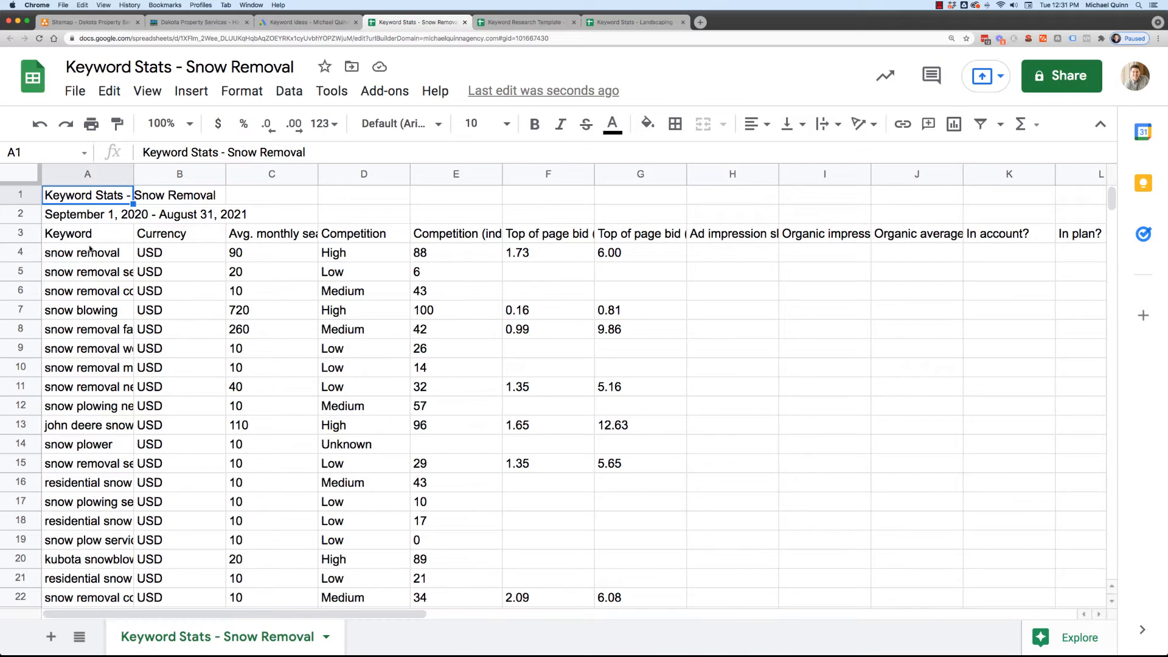
{"action": "left_click_drag", "start_coordinate": [134, 175], "coordinate": [278, 180]}
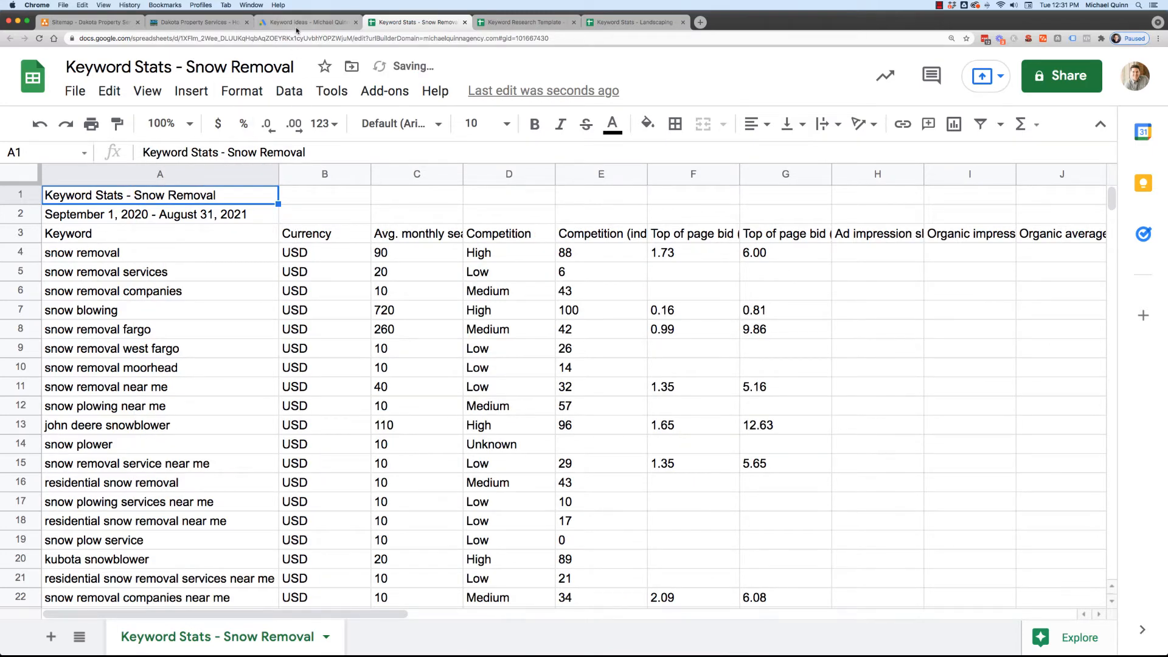
Switch to the Keyword Research Template and review the Christmas Lights, Lawn Care, Fall Cleanup, Tree Trimming, Patios and Fences sheets.
{"action": "left_click", "coordinate": [528, 23]}
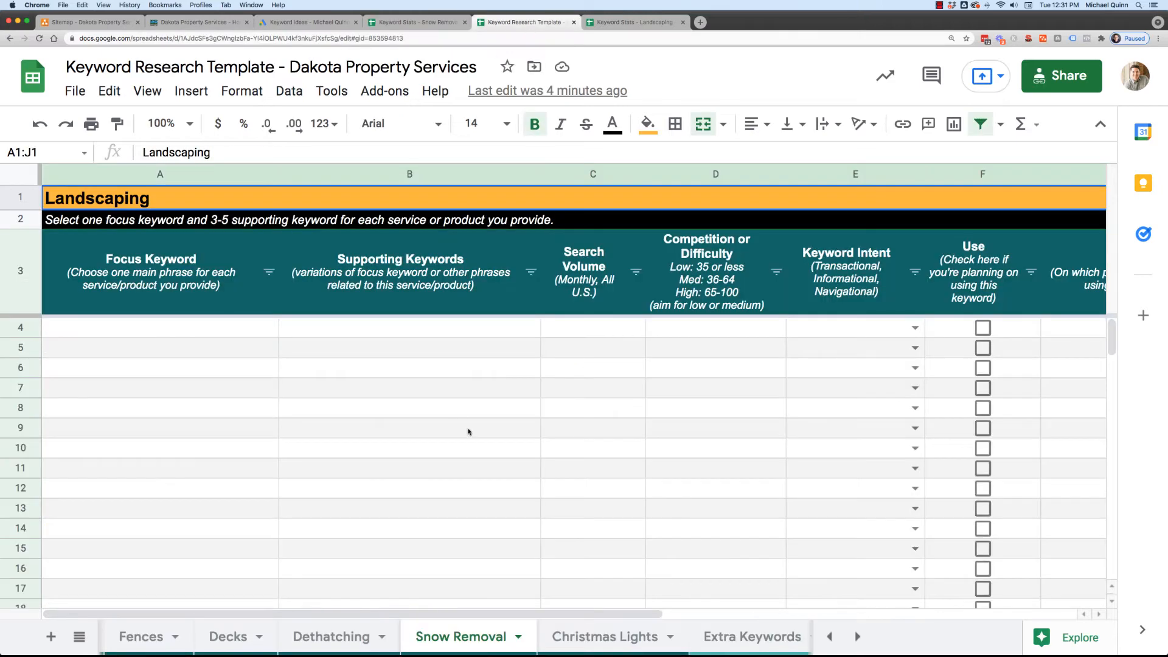
{"action": "scroll", "coordinate": [357, 644], "scroll_direction": "right", "scroll_amount": 1}
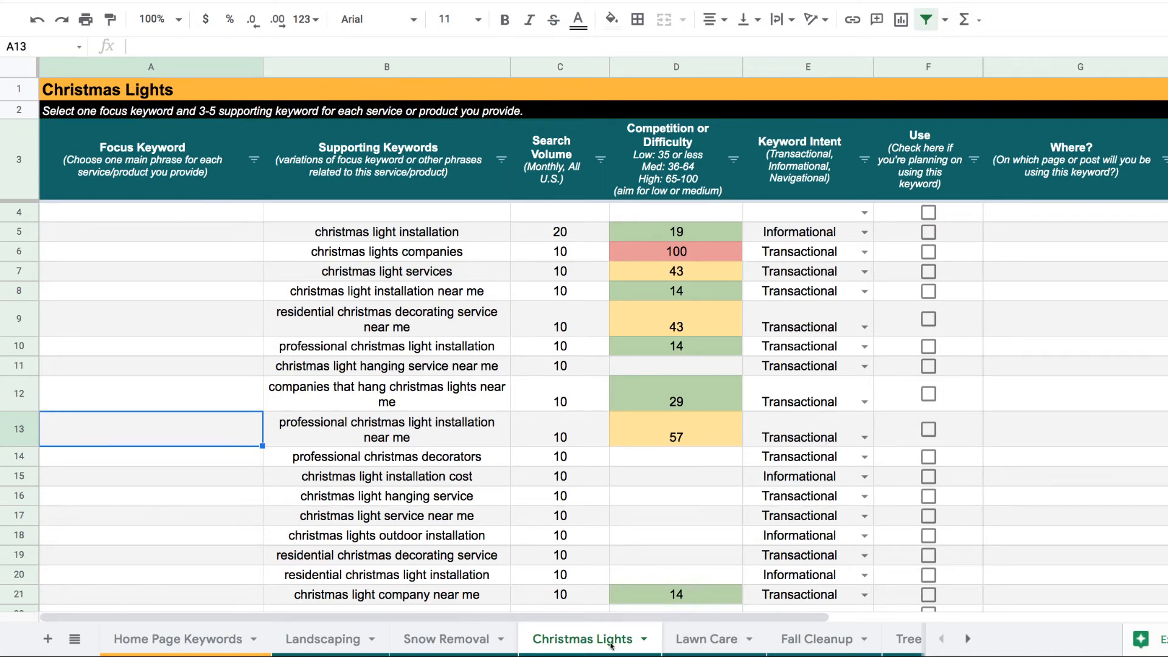
{"action": "left_click", "coordinate": [701, 647]}
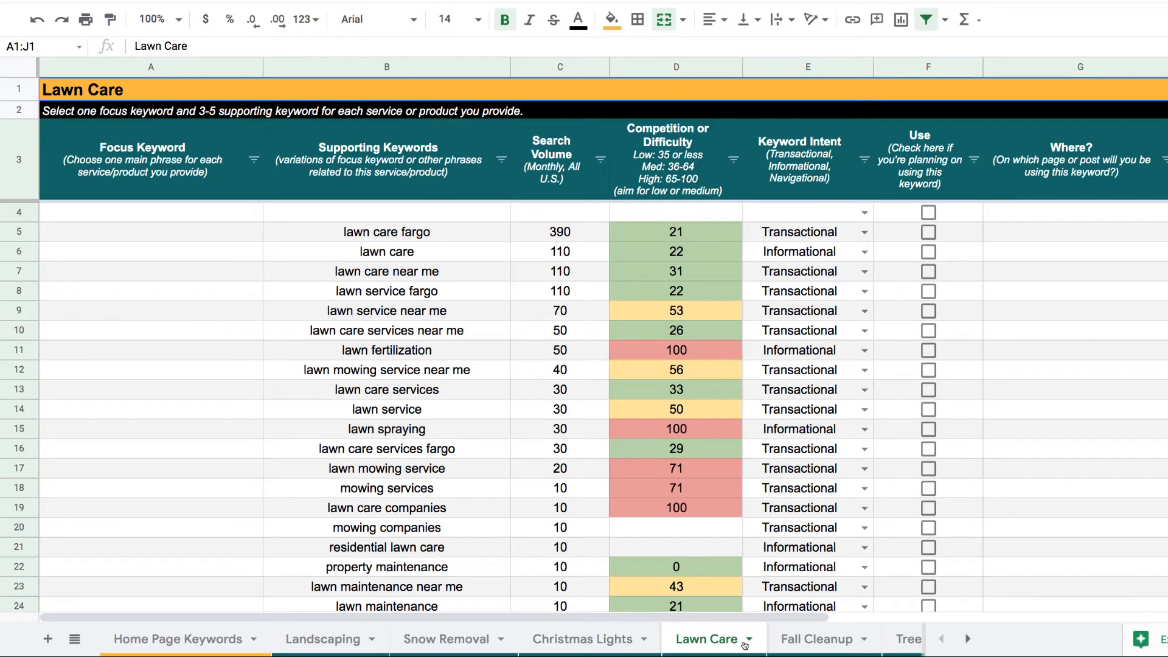
{"action": "left_click", "coordinate": [812, 646]}
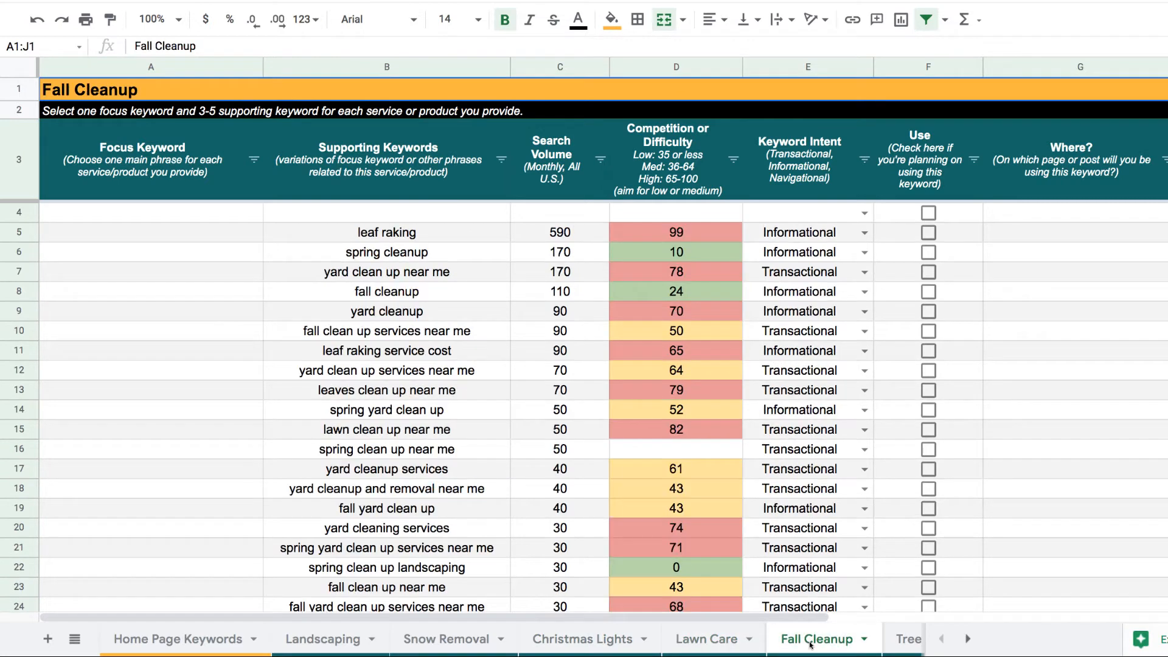
{"action": "left_click", "coordinate": [849, 640]}
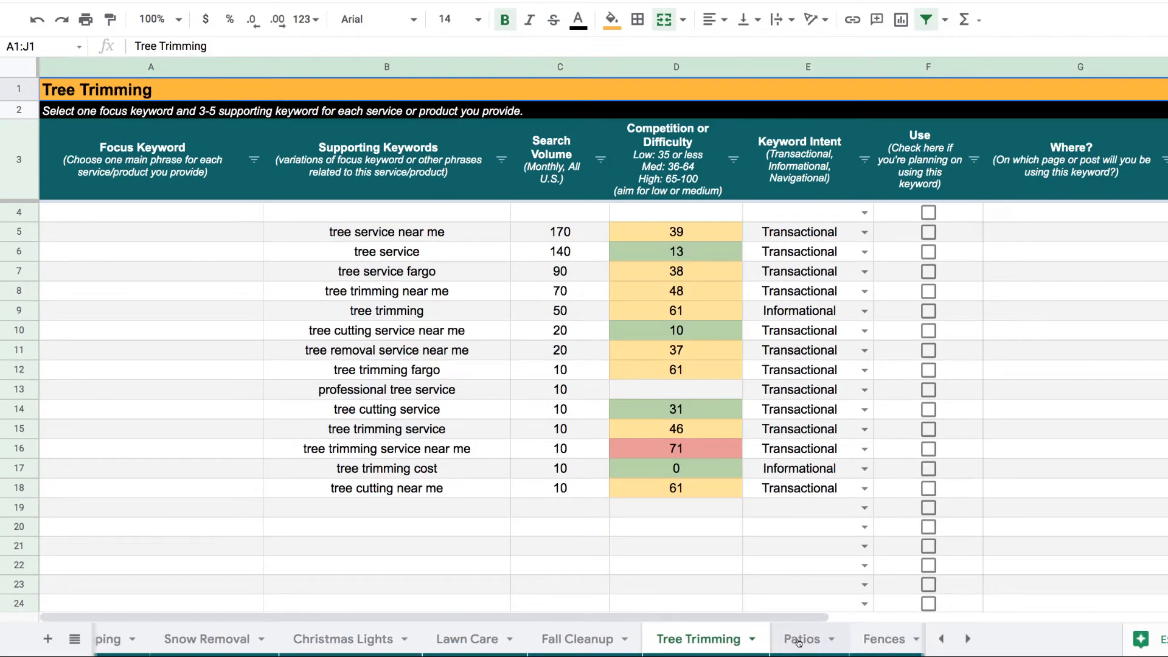
{"action": "left_click", "coordinate": [798, 643]}
{"action": "left_click", "coordinate": [870, 645]}
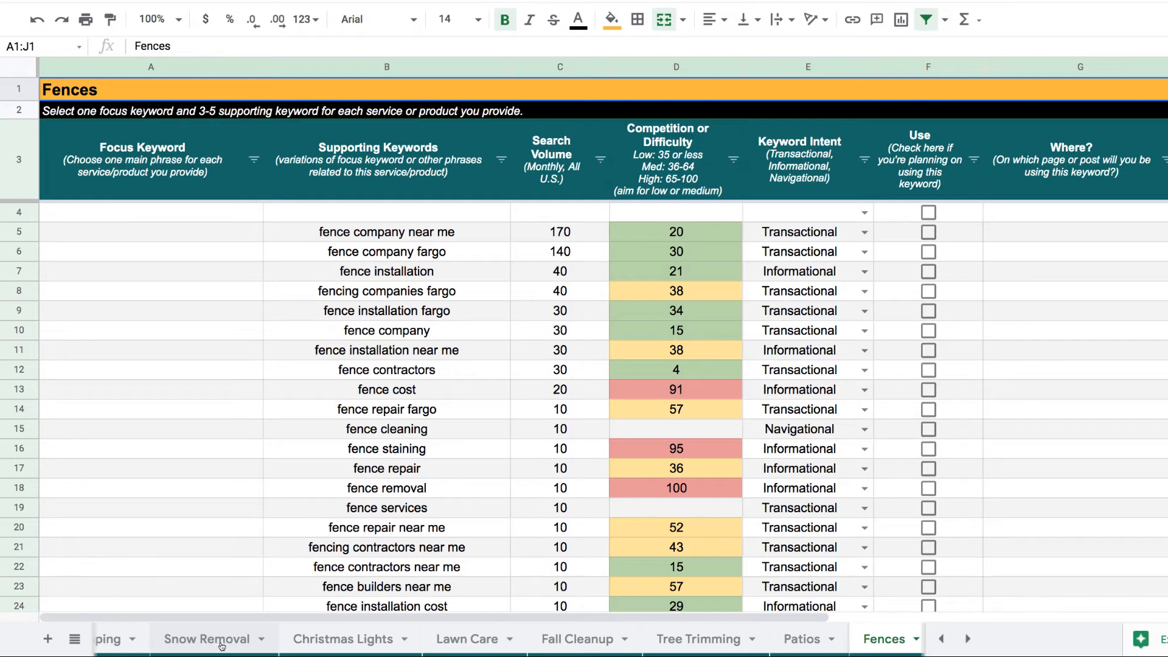
{"action": "scroll", "coordinate": [224, 645], "scroll_direction": "left", "scroll_amount": 4}
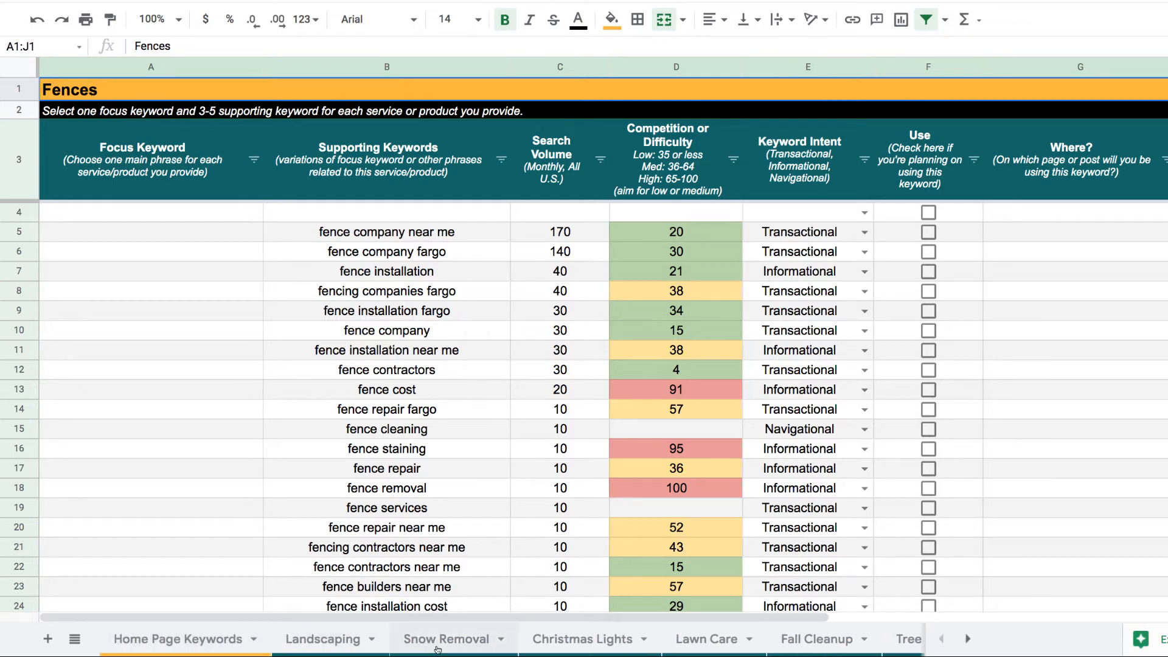
Open the Snow Removal sheet and examine the highlighted supporting keywords, from snow removal services to snow plowing near me, and their competition.
{"action": "left_click", "coordinate": [437, 648]}
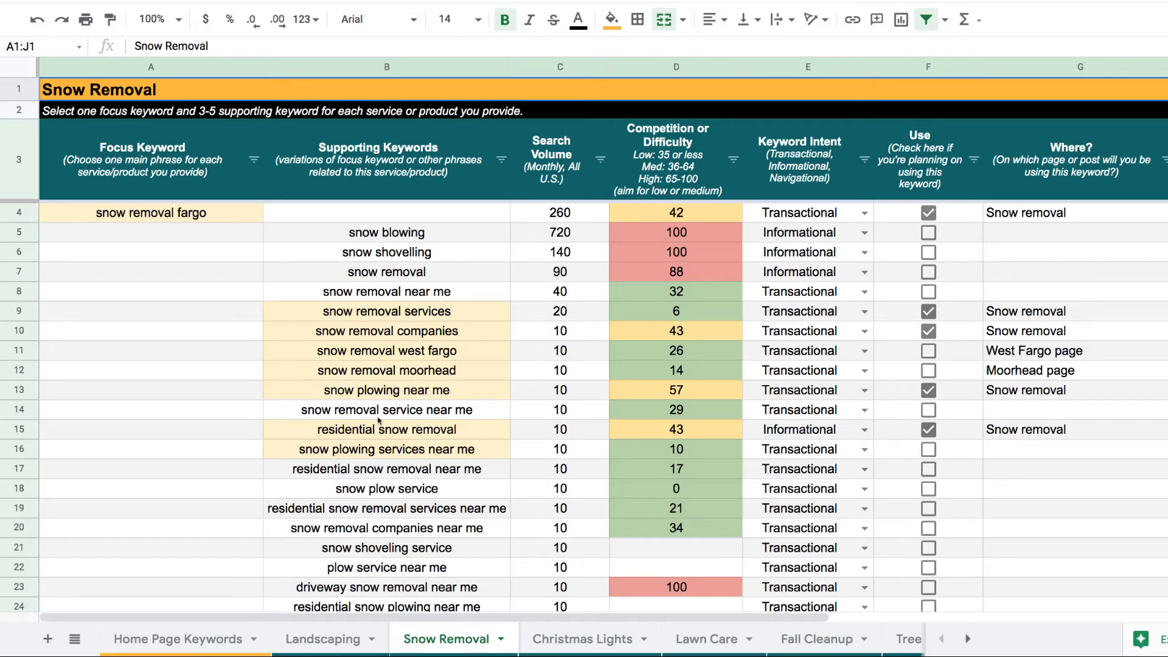
{"action": "left_click", "coordinate": [428, 317]}
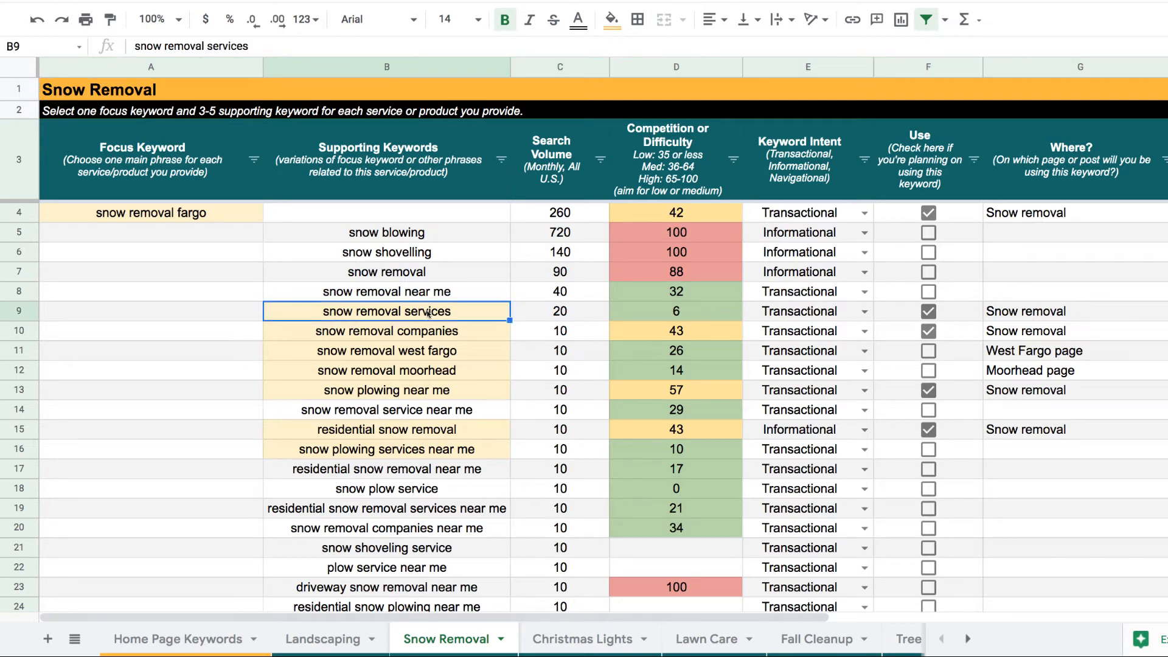
{"action": "left_click", "coordinate": [429, 335]}
{"action": "left_click", "coordinate": [431, 356]}
{"action": "left_click", "coordinate": [434, 376]}
{"action": "left_click", "coordinate": [436, 393]}
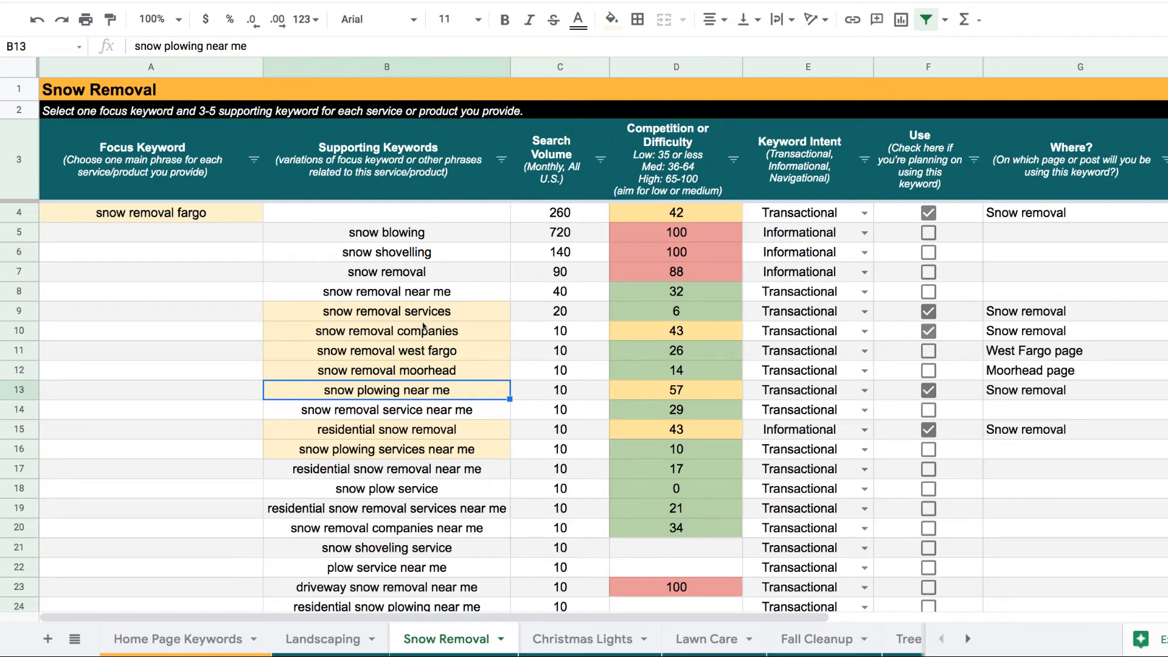
{"action": "left_click", "coordinate": [680, 315]}
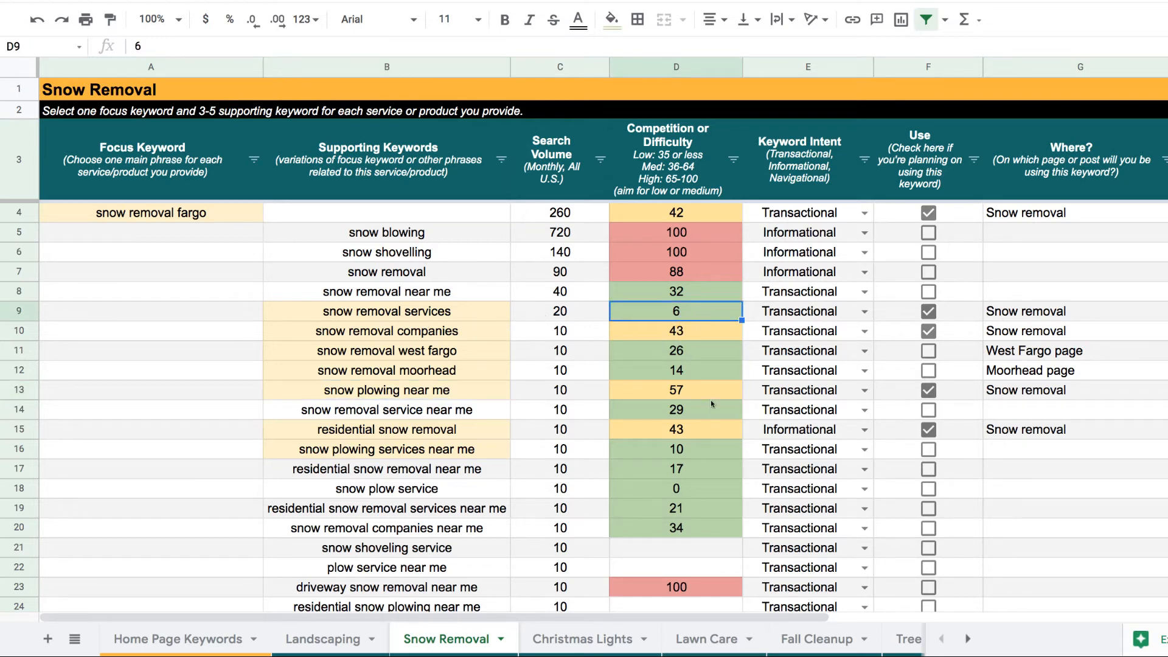
{"action": "left_click", "coordinate": [392, 316]}
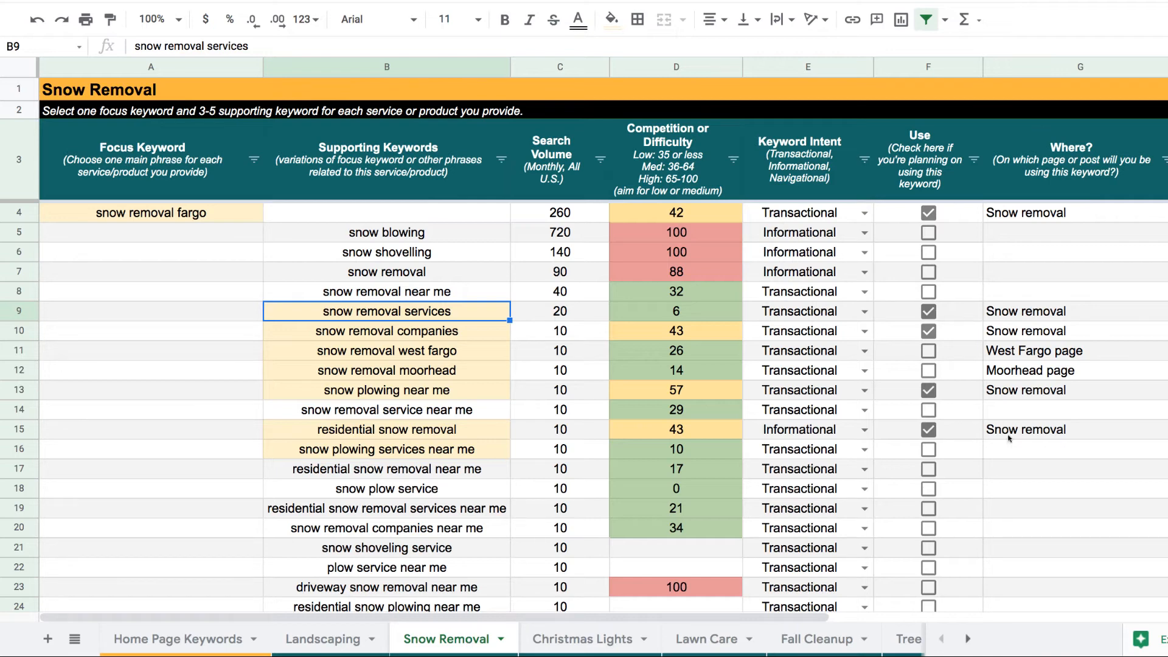
Examine the page assignments in the Where? column, comparing the West Fargo and Moorhead snow removal keywords with their target pages.
{"action": "left_click", "coordinate": [1021, 215]}
{"action": "left_click", "coordinate": [1022, 315]}
{"action": "left_click", "coordinate": [1022, 338]}
{"action": "left_click", "coordinate": [1028, 353]}
{"action": "left_click", "coordinate": [1029, 373]}
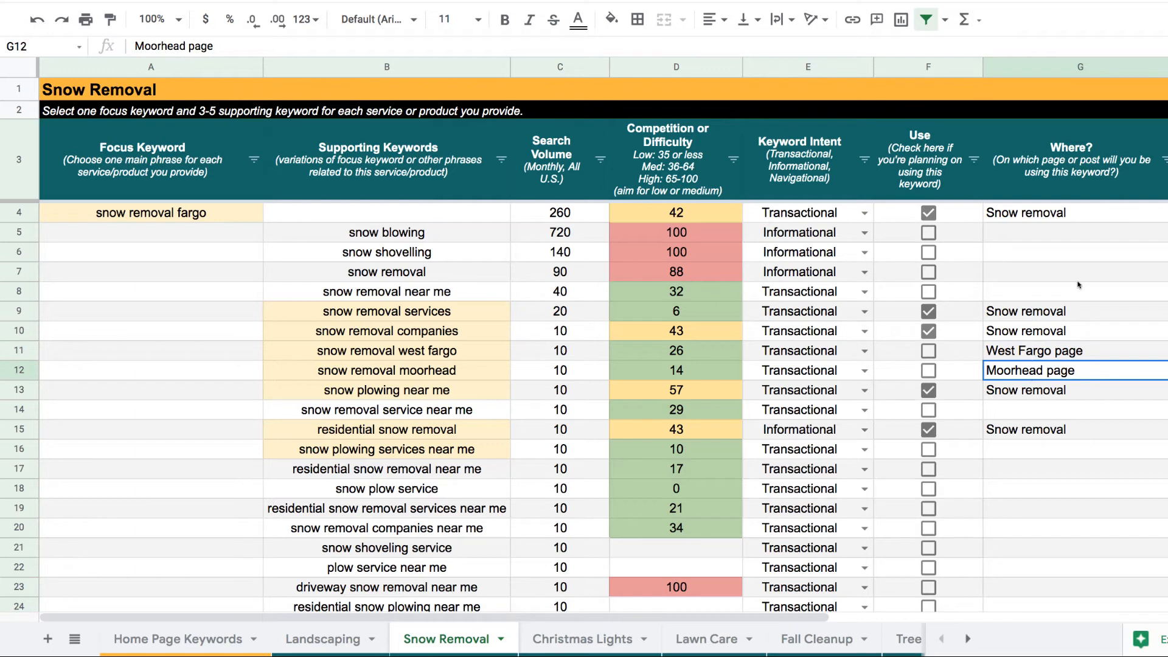
{"action": "left_click", "coordinate": [450, 358]}
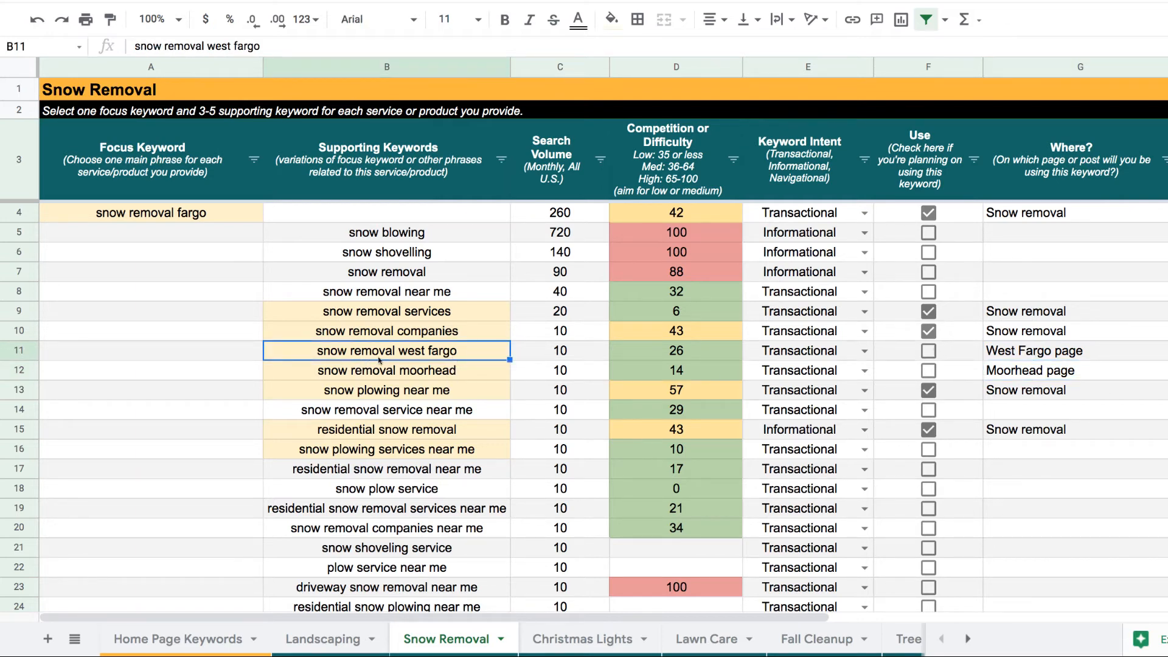
{"action": "left_click", "coordinate": [1028, 356]}
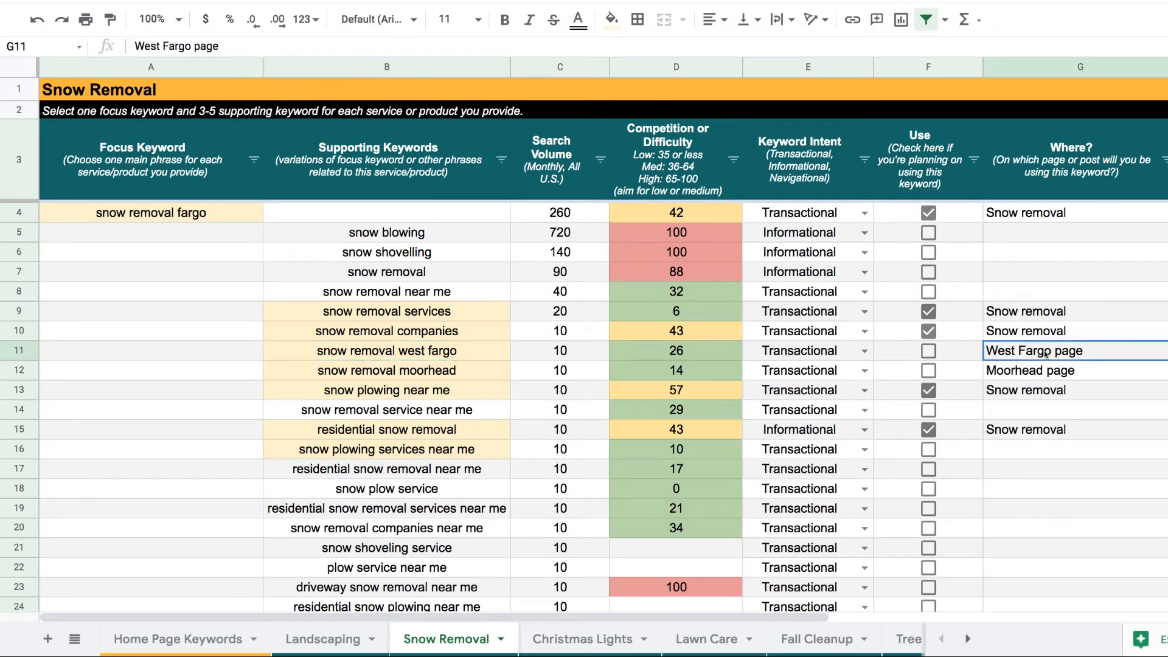
{"action": "left_click", "coordinate": [1020, 377]}
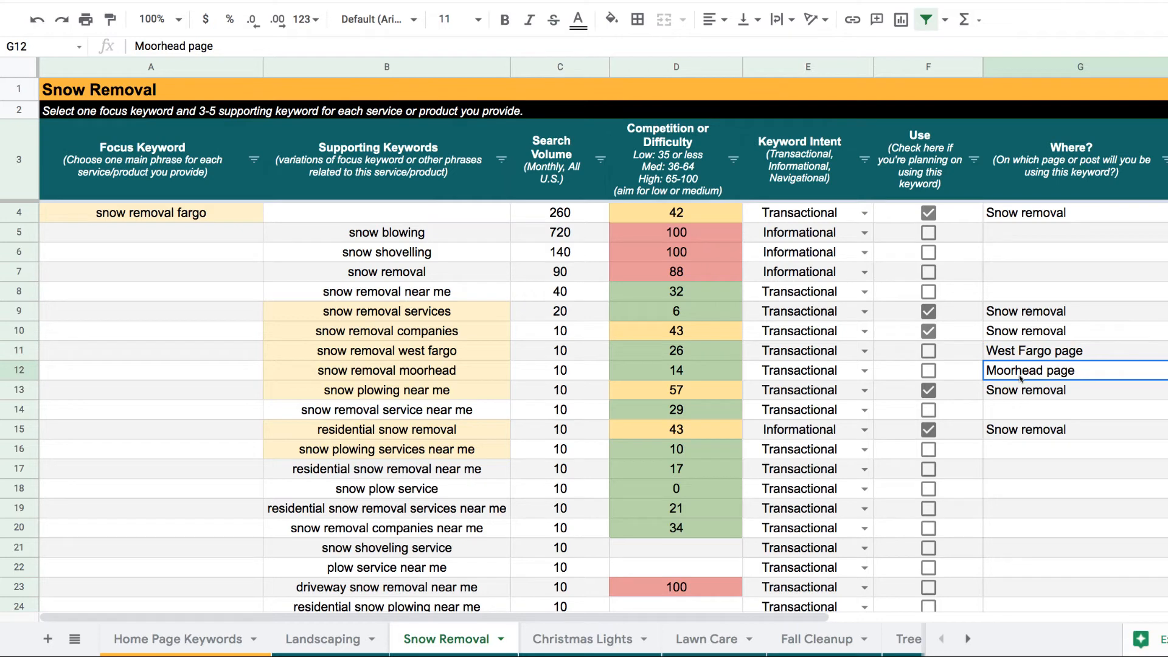
{"action": "left_click", "coordinate": [411, 351]}
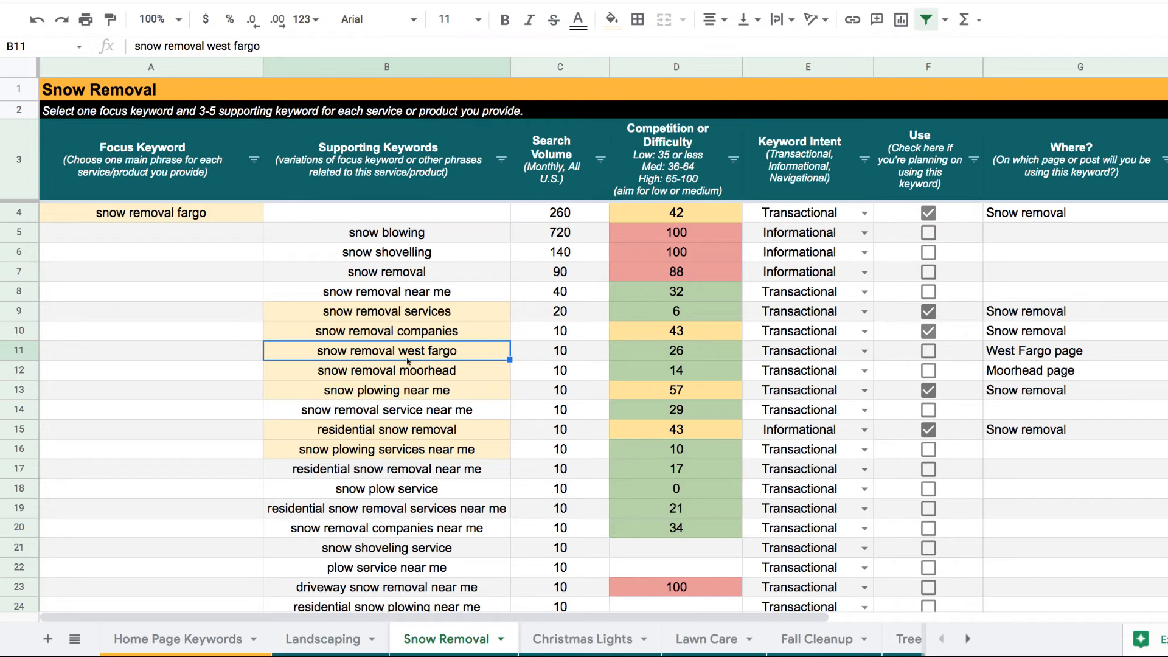
{"action": "left_click", "coordinate": [387, 373]}
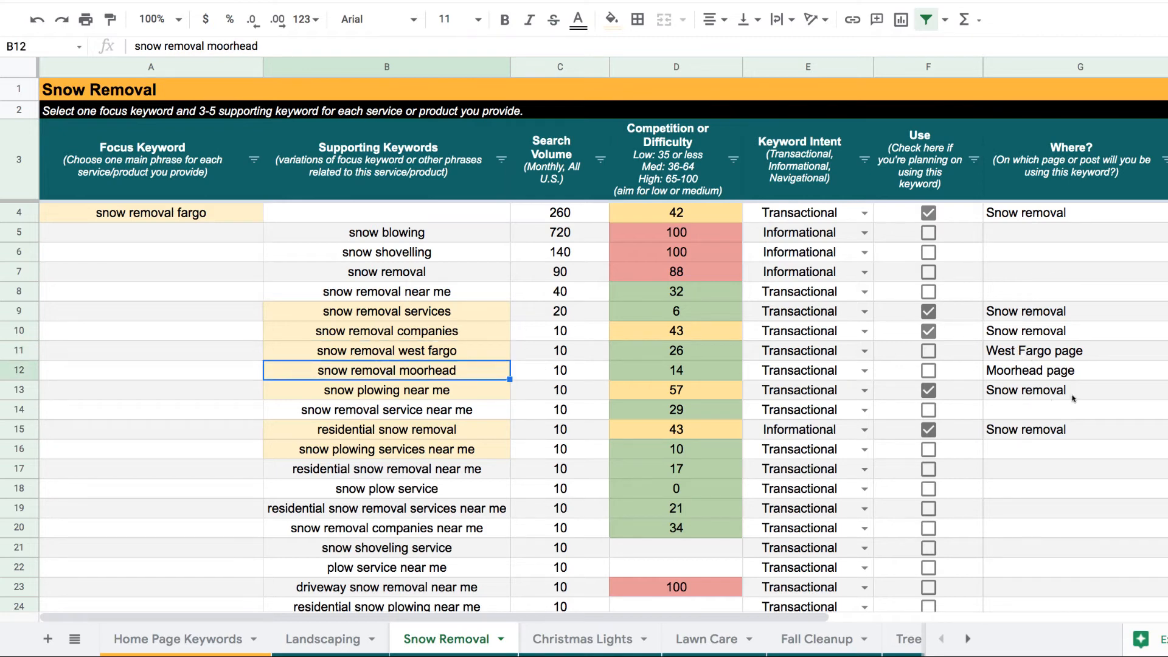
{"action": "left_click", "coordinate": [1034, 376]}
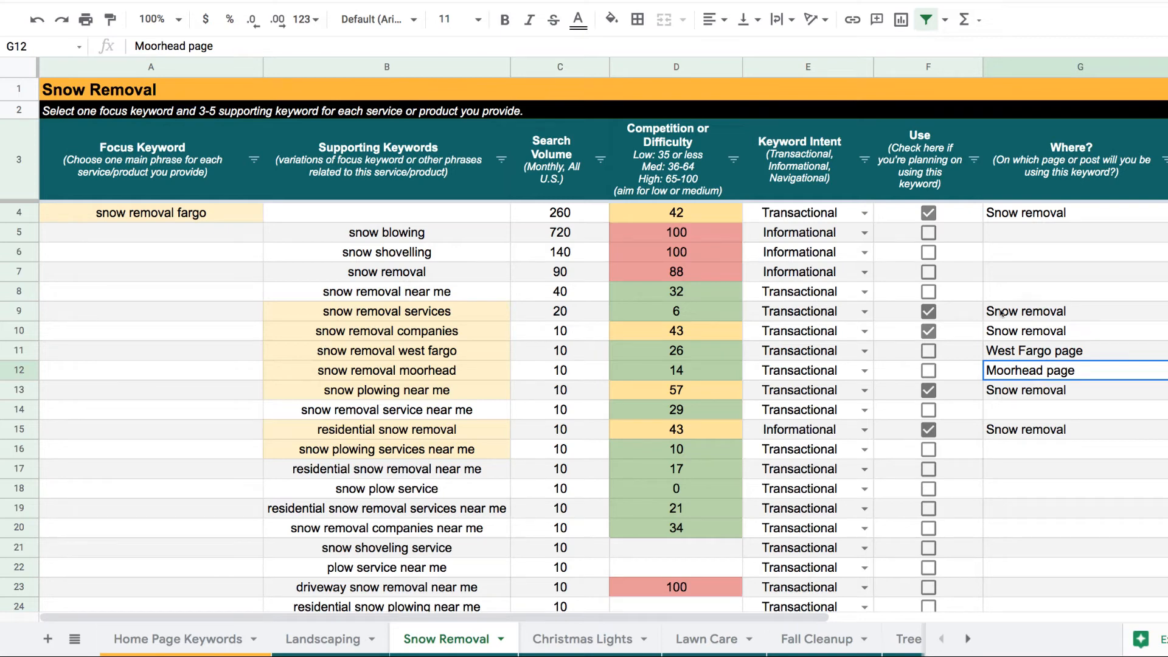
Examine the remaining supporting keywords on the Snow Removal sheet, from snow removal companies near me to snow removal cost.
{"action": "scroll", "coordinate": [976, 514], "scroll_direction": "down", "scroll_amount": 2}
{"action": "scroll", "coordinate": [980, 514], "scroll_direction": "down", "scroll_amount": 2}
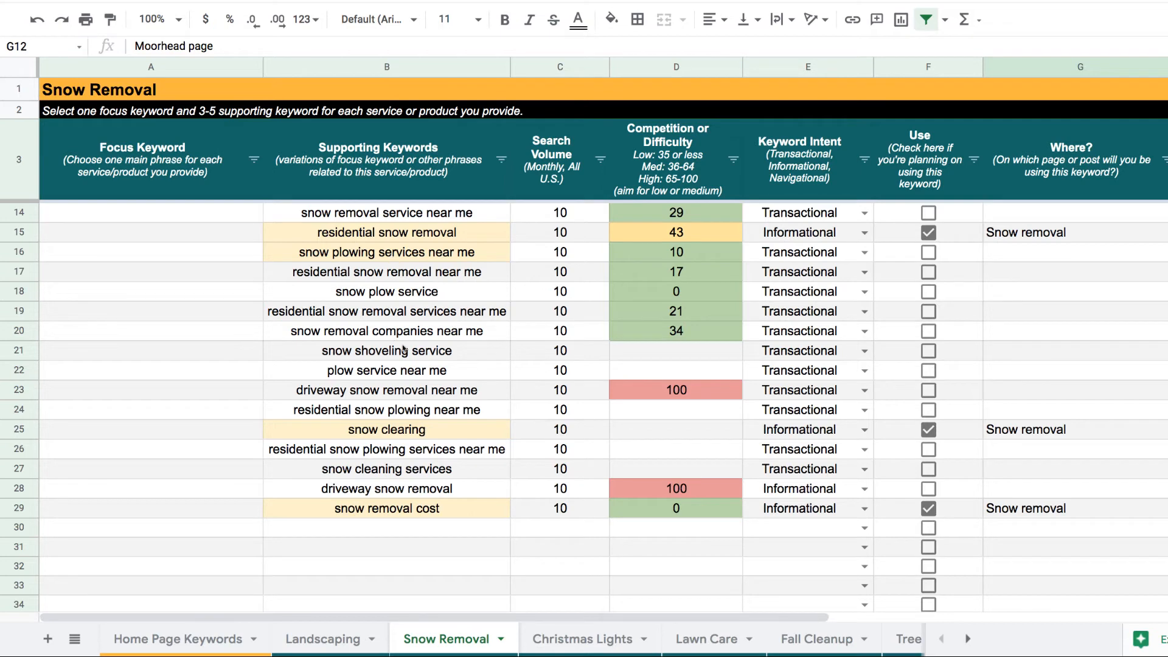
{"action": "left_click", "coordinate": [413, 318]}
{"action": "left_click", "coordinate": [417, 341]}
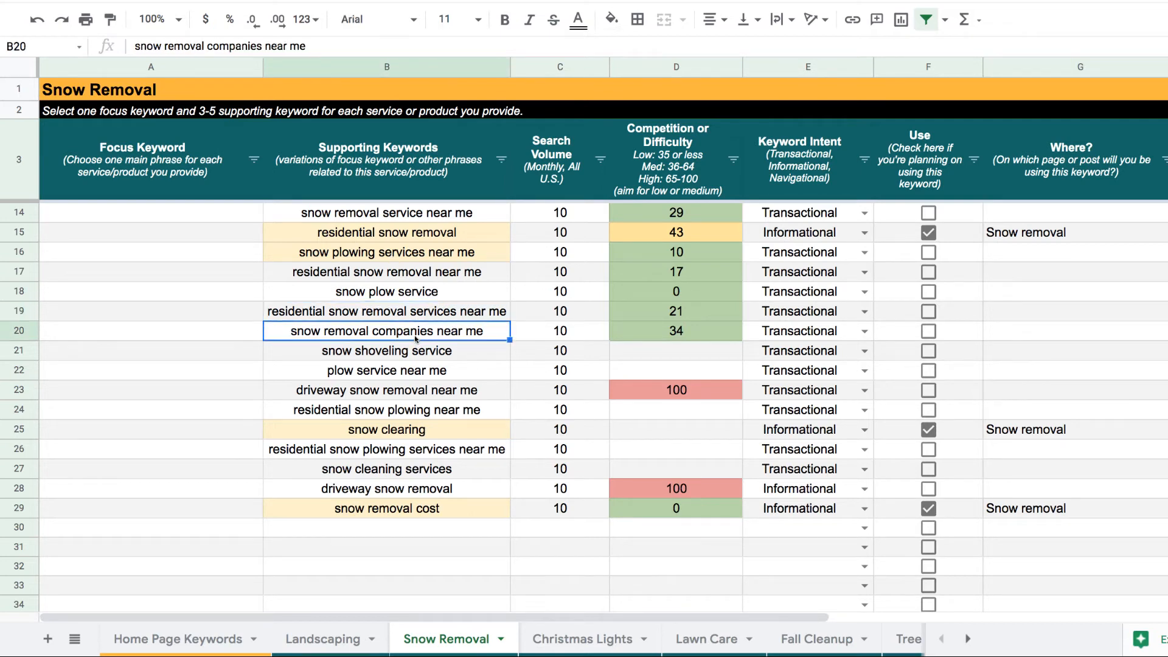
{"action": "left_click", "coordinate": [412, 508]}
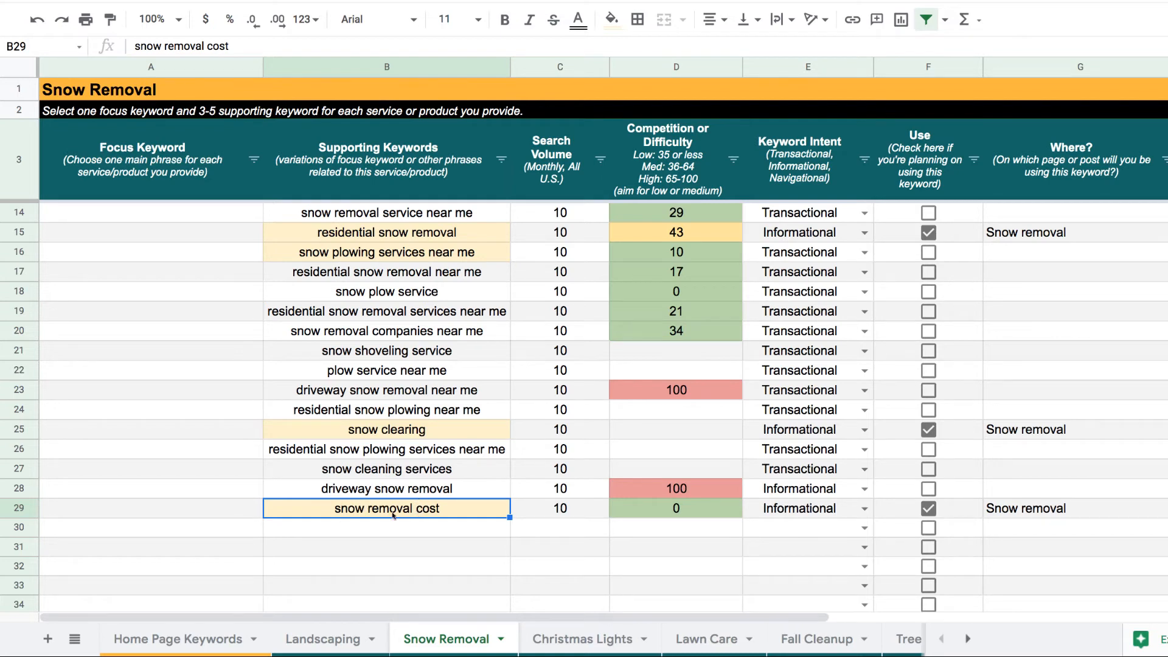
Compare the snow removal cost supporting keyword with its Blog or FAQ Ideas entry and the target page assigned to it.
{"action": "scroll", "coordinate": [404, 514], "scroll_direction": "right", "scroll_amount": 5}
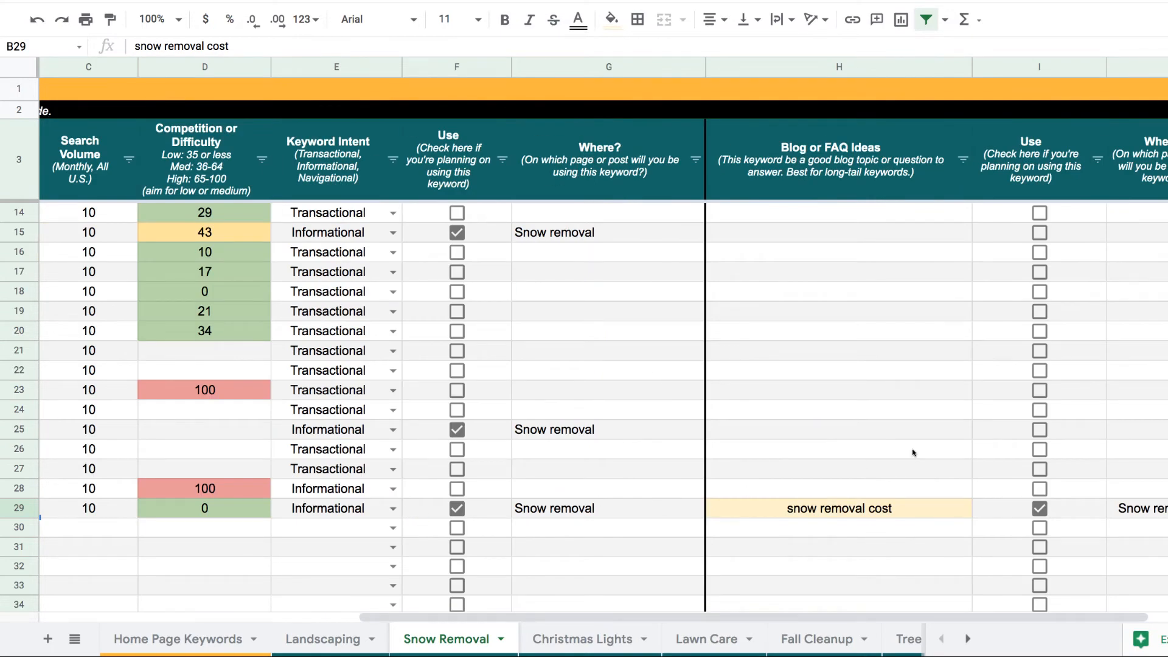
{"action": "scroll", "coordinate": [913, 453], "scroll_direction": "up", "scroll_amount": 1}
{"action": "scroll", "coordinate": [912, 453], "scroll_direction": "up", "scroll_amount": 4}
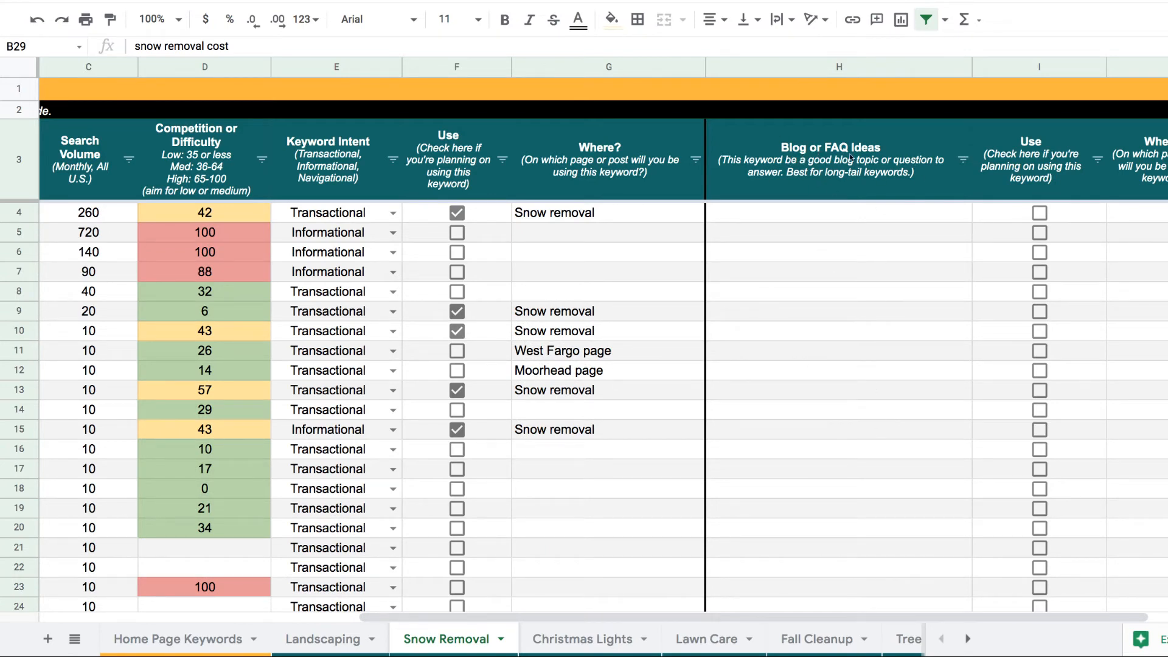
{"action": "scroll", "coordinate": [842, 379], "scroll_direction": "down", "scroll_amount": 8}
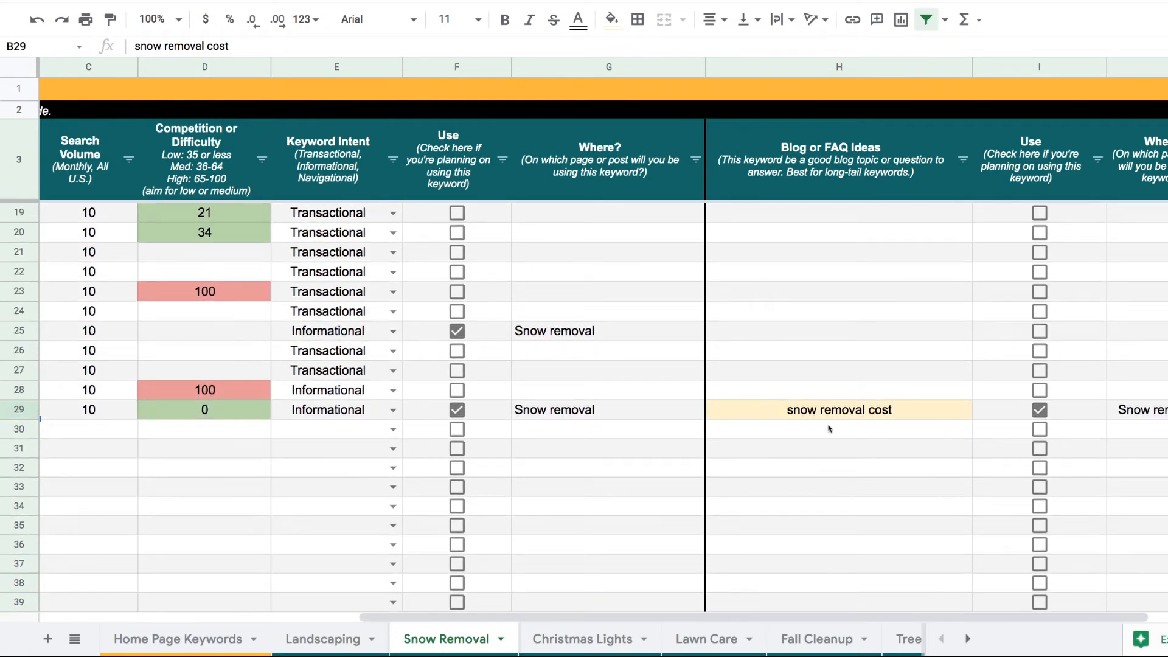
{"action": "scroll", "coordinate": [430, 410], "scroll_direction": "left", "scroll_amount": 5}
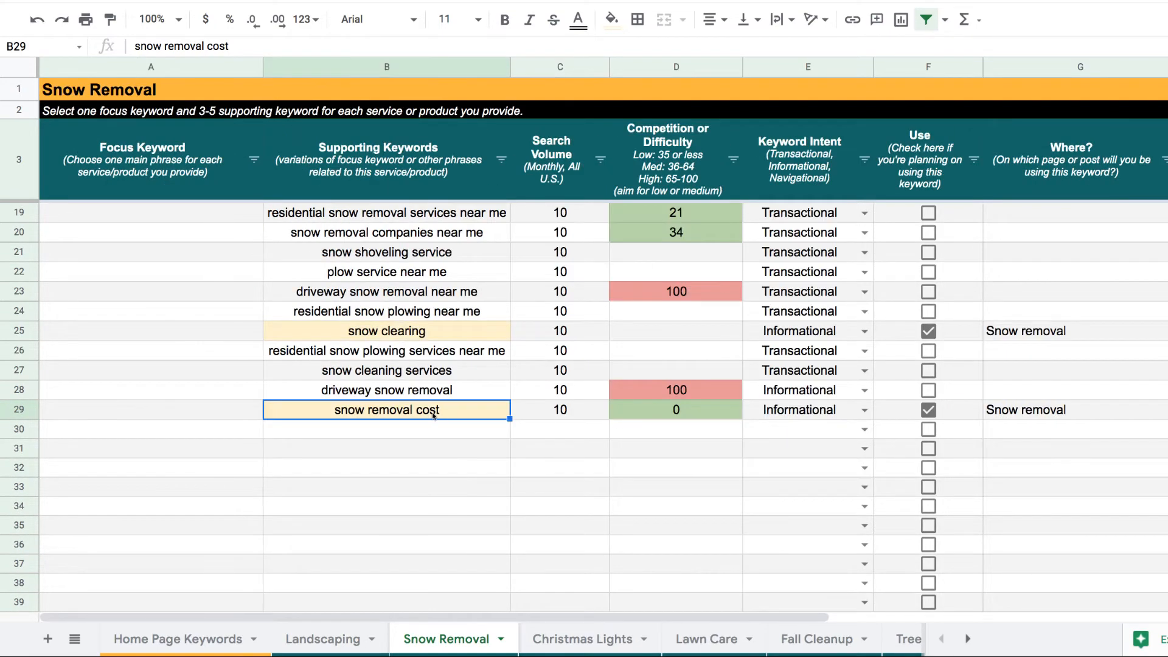
{"action": "scroll", "coordinate": [639, 431], "scroll_direction": "right", "scroll_amount": 5}
{"action": "left_click", "coordinate": [853, 414]}
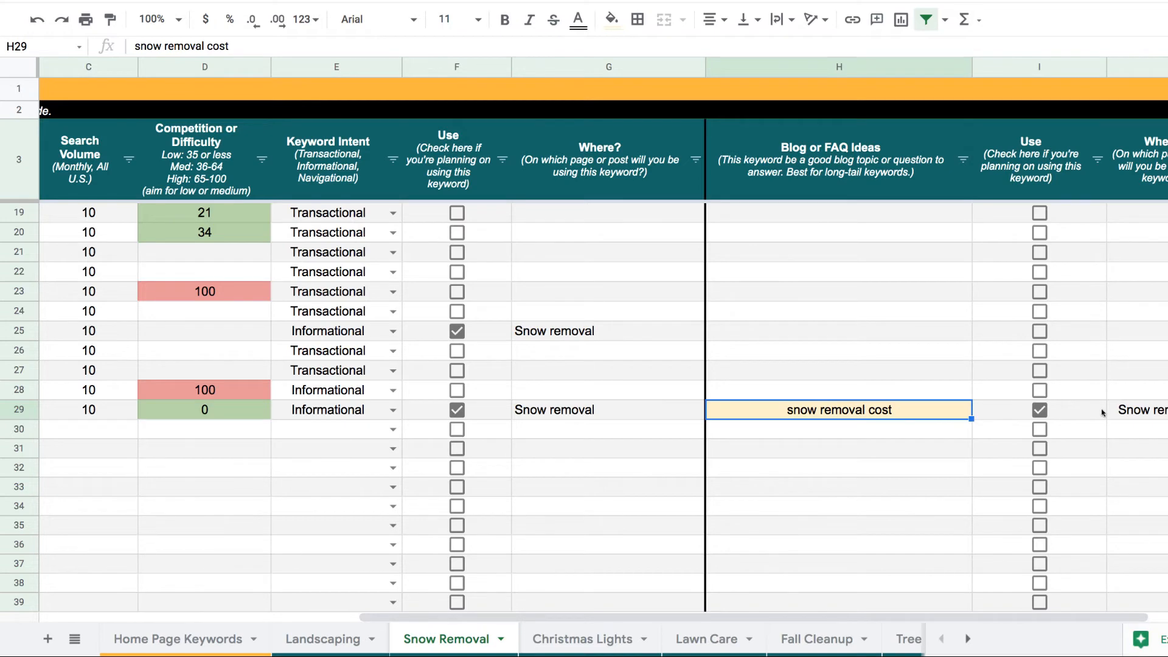
{"action": "scroll", "coordinate": [1102, 412], "scroll_direction": "right", "scroll_amount": 2}
{"action": "left_click", "coordinate": [1062, 413]}
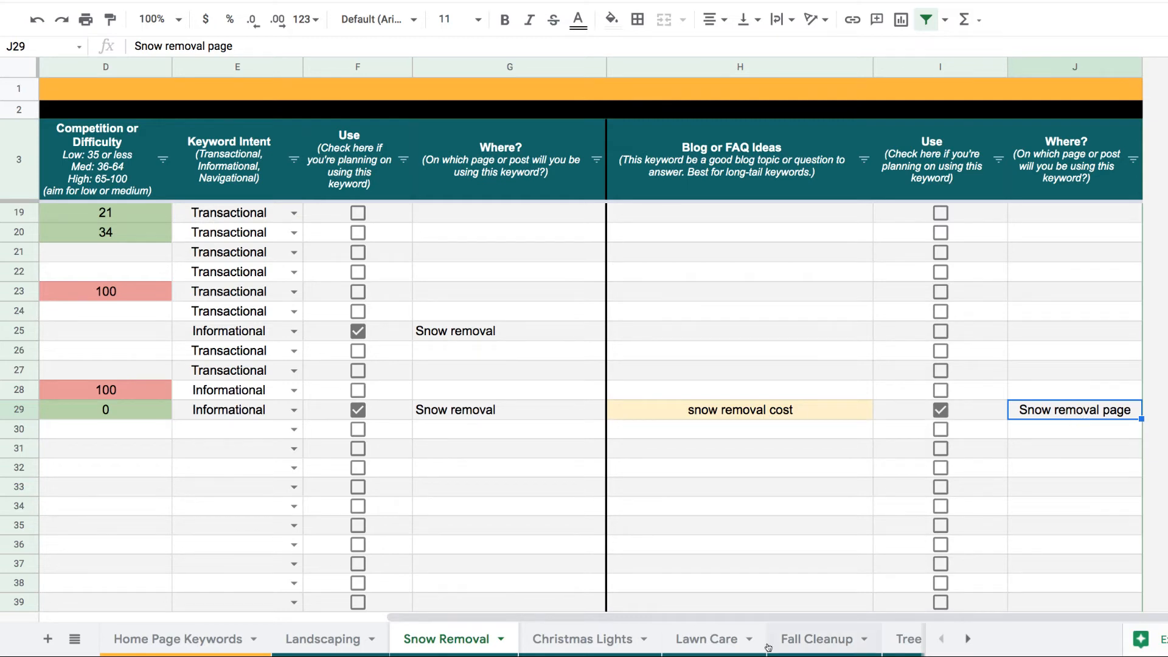
Open the Fall Cleanup sheet and review its leaf raking questions and phrases under Blog or FAQ Ideas.
{"action": "left_click", "coordinate": [800, 642]}
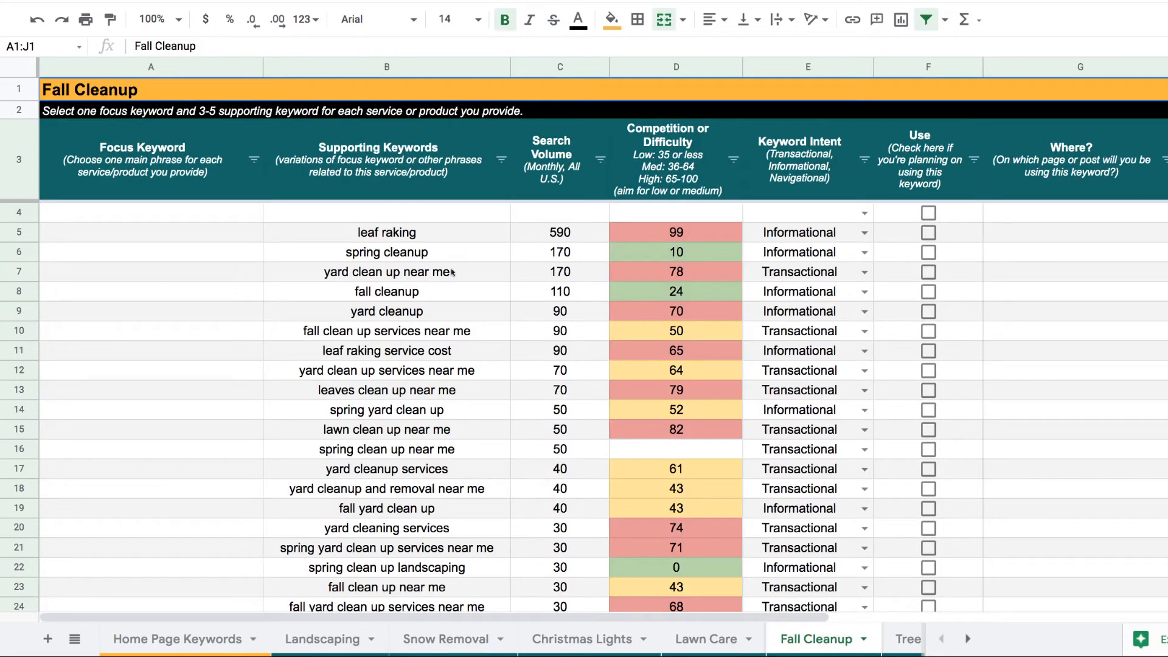
{"action": "scroll", "coordinate": [648, 363], "scroll_direction": "right", "scroll_amount": 5}
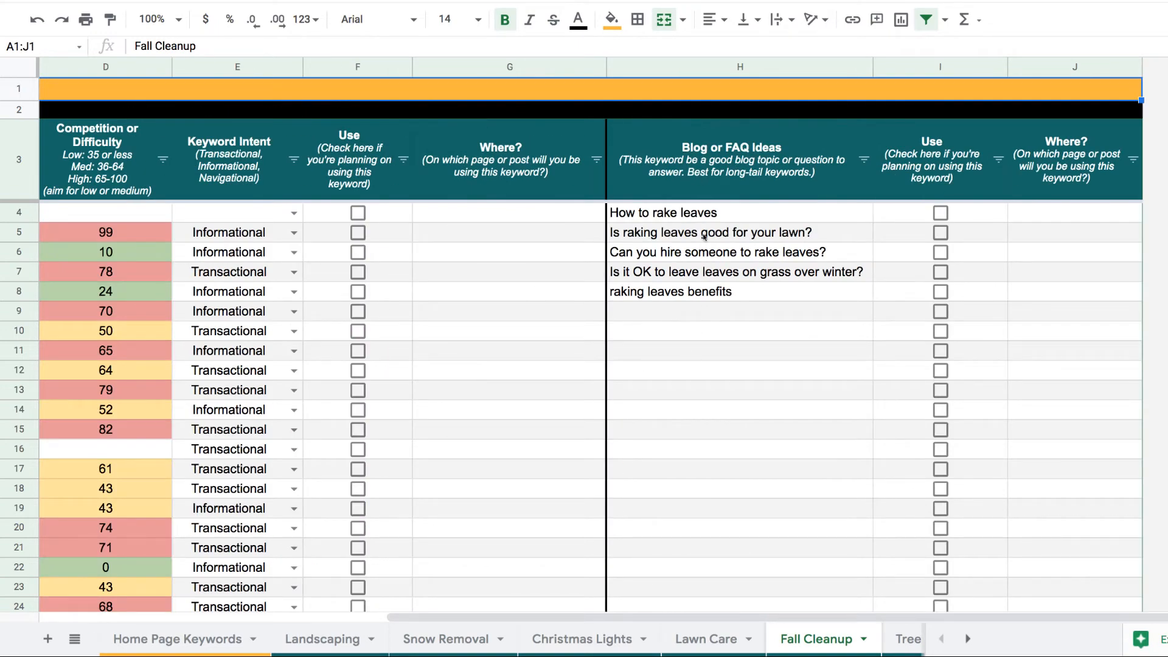
{"action": "left_click", "coordinate": [682, 219]}
{"action": "left_click", "coordinate": [692, 236]}
{"action": "left_click", "coordinate": [697, 252]}
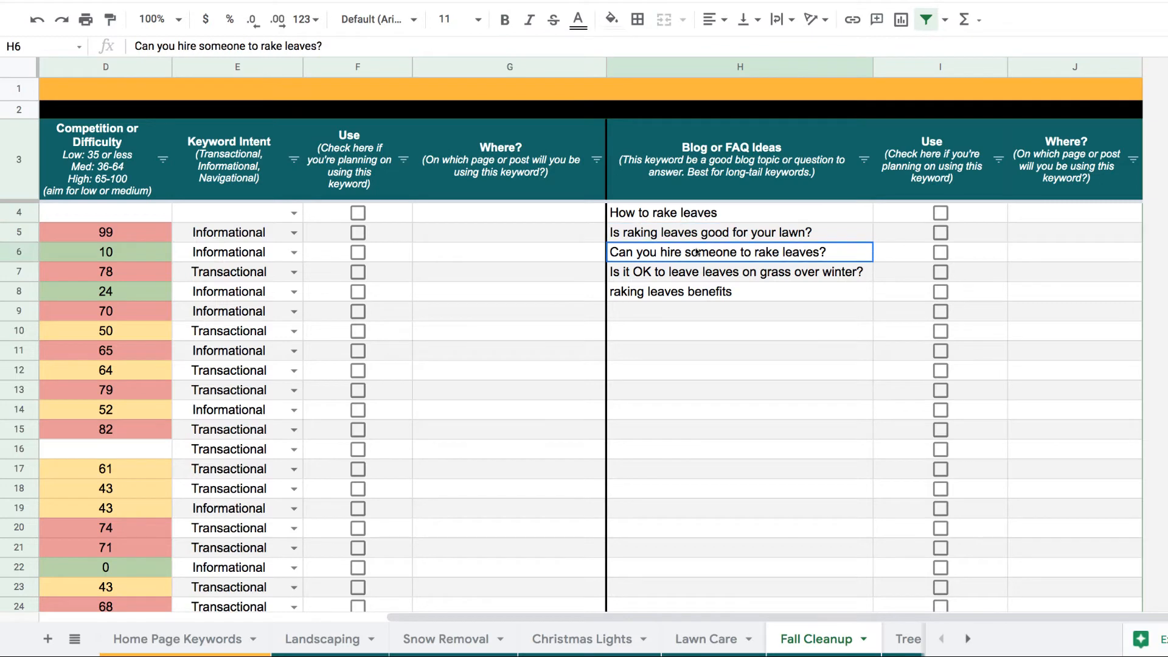
{"action": "left_click", "coordinate": [702, 273]}
{"action": "left_click", "coordinate": [702, 293]}
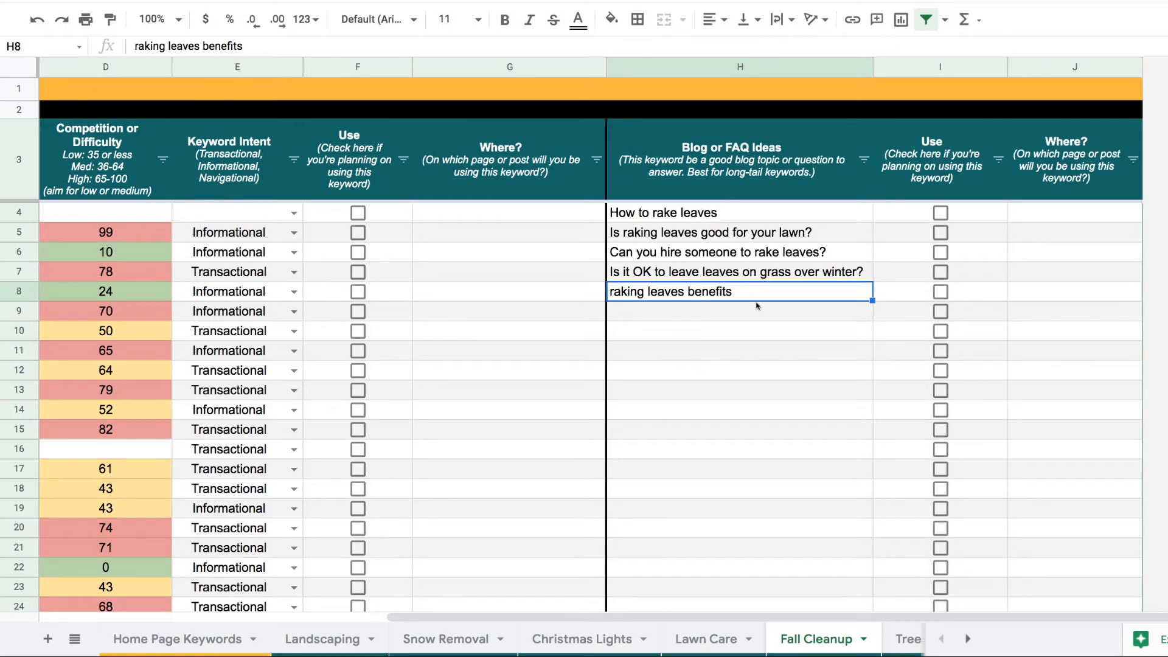
{"action": "left_click", "coordinate": [707, 221]}
{"action": "left_click", "coordinate": [705, 239]}
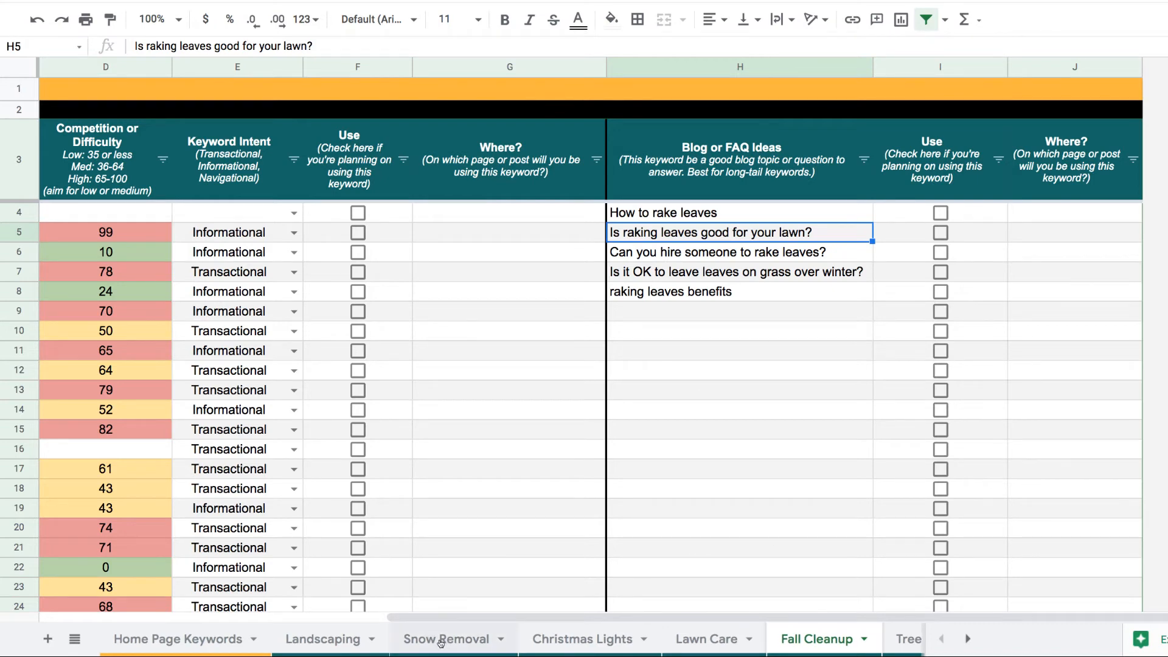
Open the Landscaping sheet and check the landscaping fargo keyword and the competition score of landscaping companies fargo nd.
{"action": "left_click", "coordinate": [331, 640]}
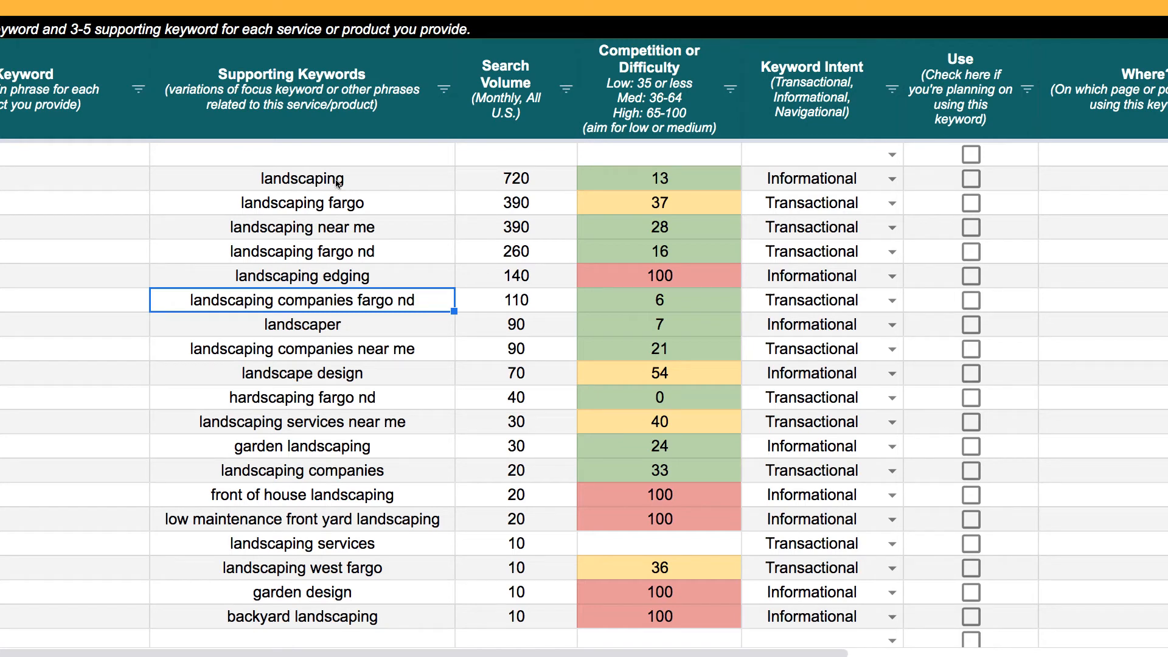
{"action": "left_click", "coordinate": [338, 208]}
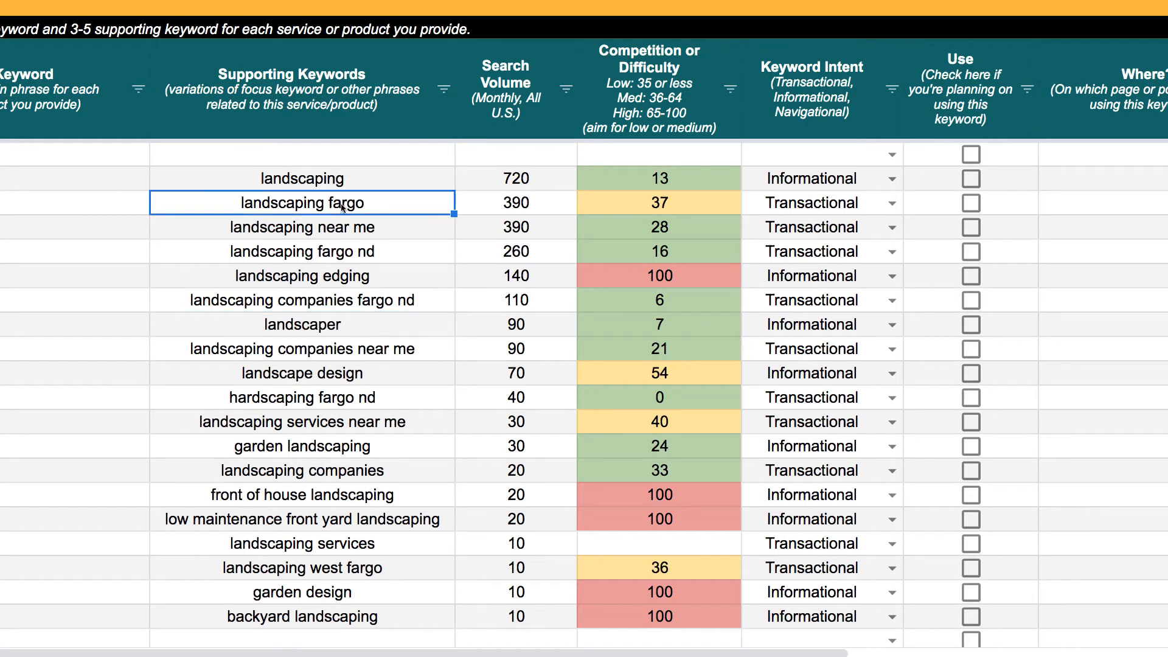
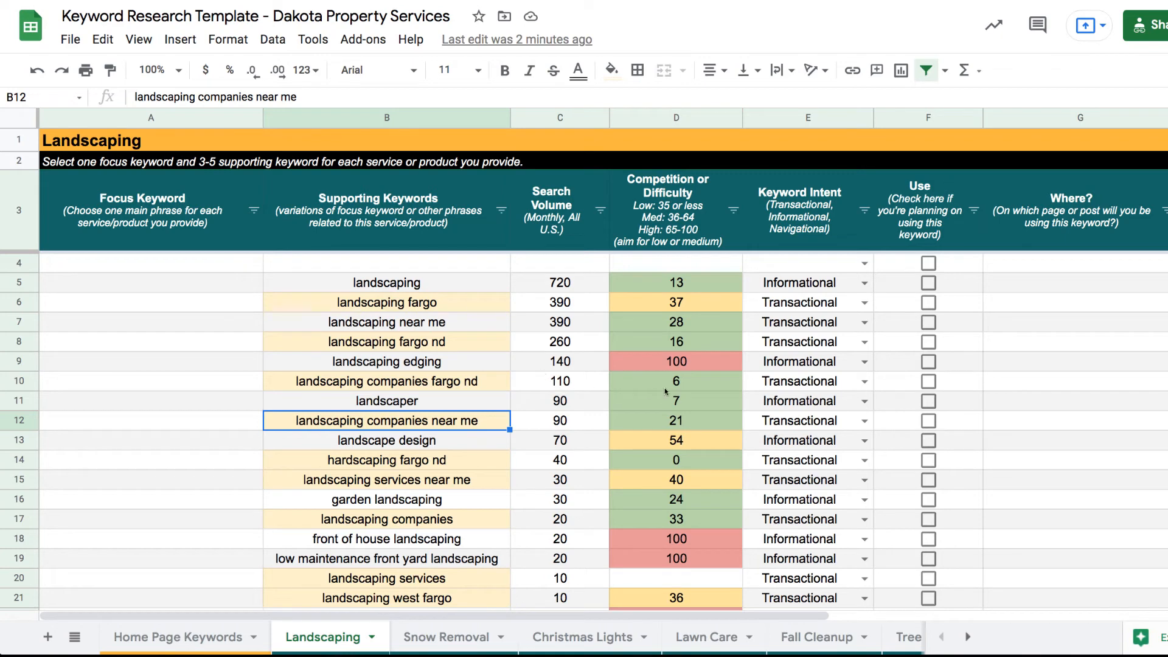
{"action": "left_click", "coordinate": [681, 381]}
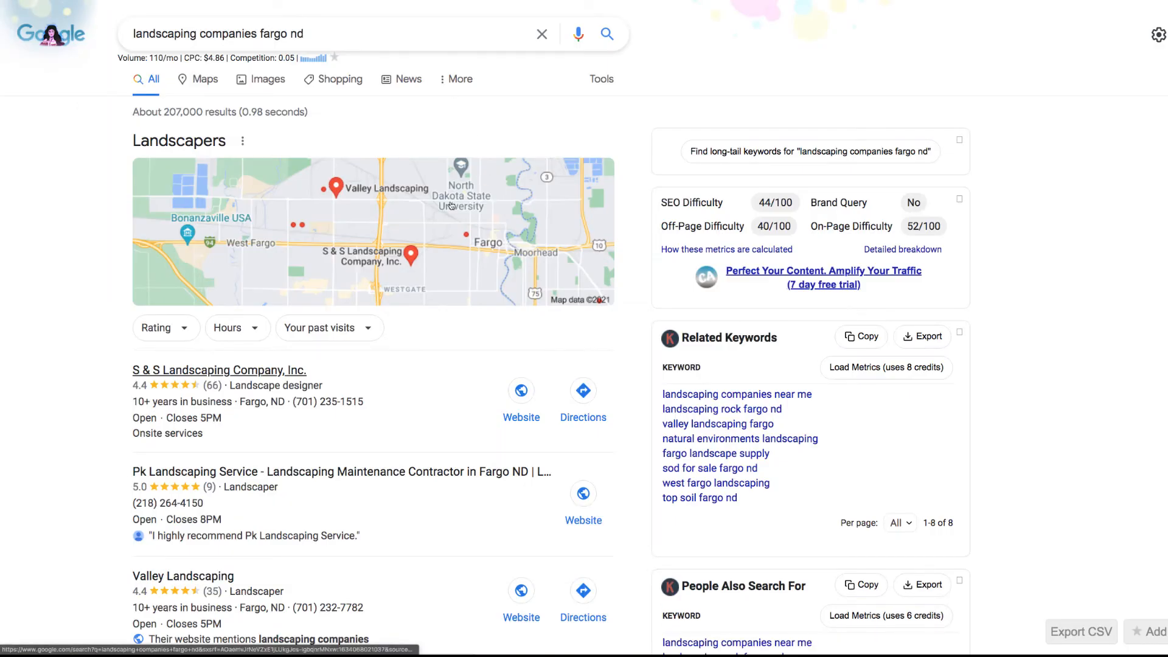
Look over the Google results for landscaping companies fargo nd and view the tools in the Keywords Everywhere extension.
{"action": "scroll", "coordinate": [452, 258], "scroll_direction": "down", "scroll_amount": 6}
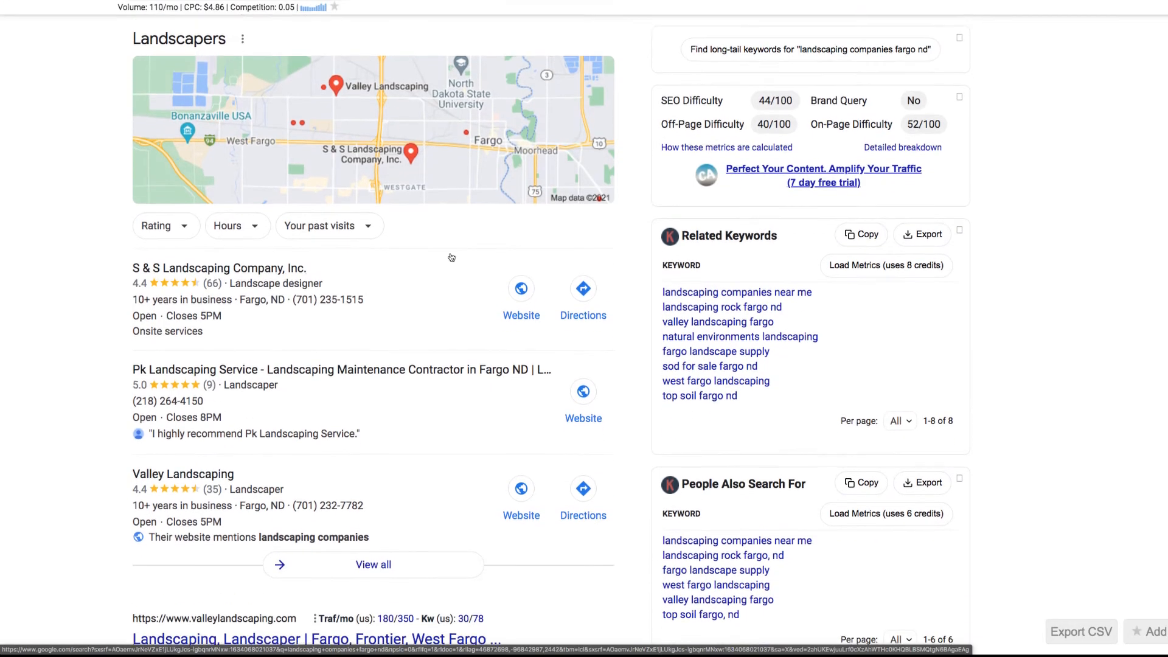
{"action": "scroll", "coordinate": [452, 257], "scroll_direction": "down", "scroll_amount": 2}
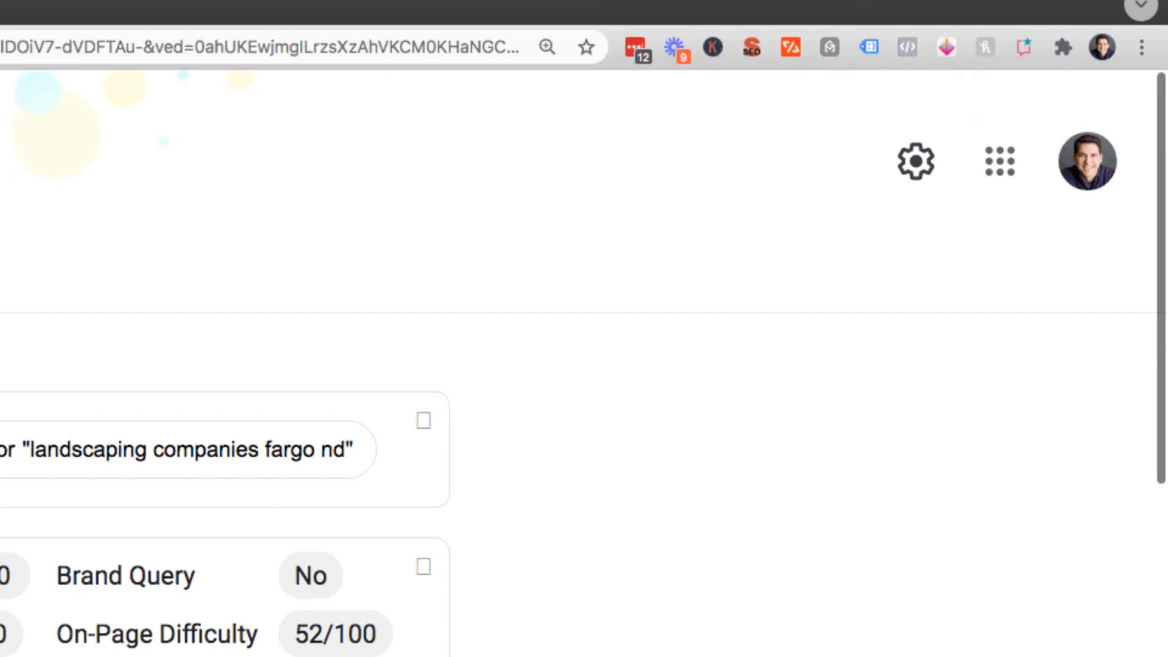
{"action": "left_click", "coordinate": [717, 47]}
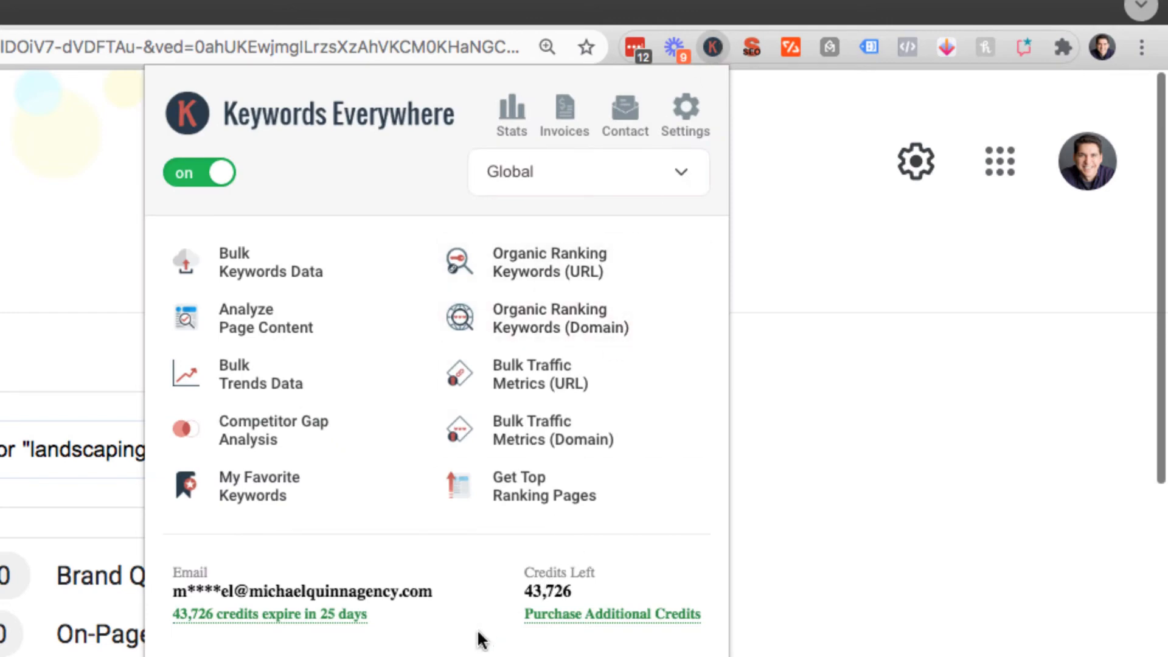
{"action": "key", "text": "Escape"}
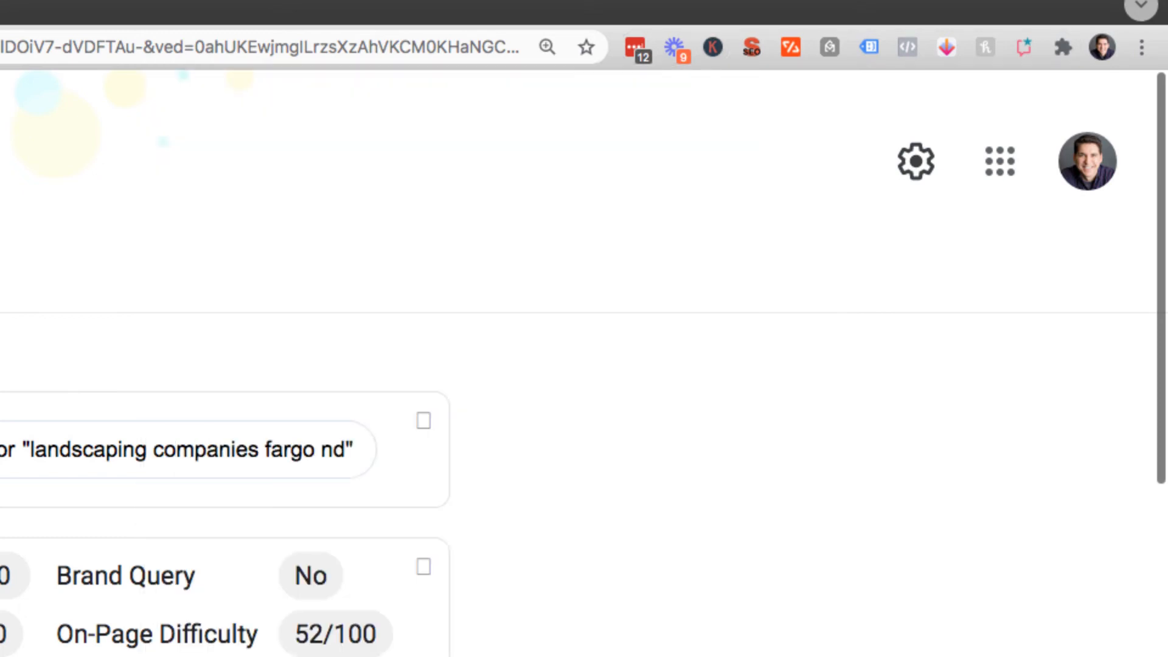
{"action": "left_click", "coordinate": [713, 49]}
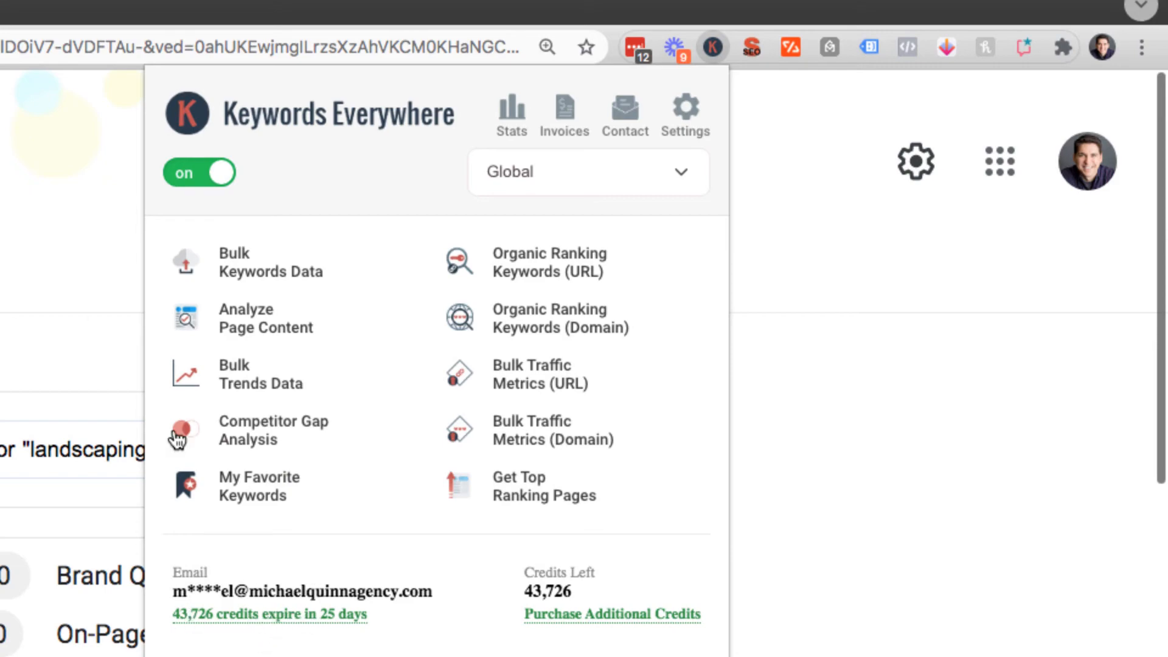
{"action": "left_click", "coordinate": [160, 214]}
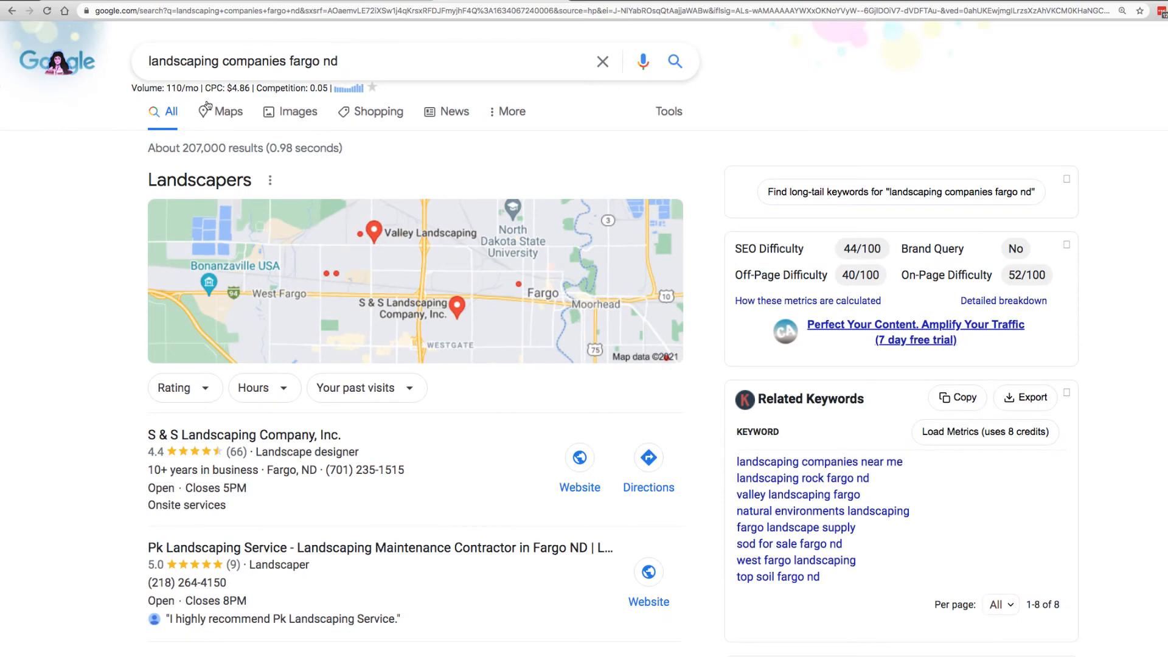
Check the SEO Difficulty metric shown beside the landscaping companies fargo nd search results.
{"action": "scroll", "coordinate": [537, 241], "scroll_direction": "down", "scroll_amount": 3}
{"action": "scroll", "coordinate": [538, 241], "scroll_direction": "up", "scroll_amount": 2}
{"action": "scroll", "coordinate": [538, 241], "scroll_direction": "up", "scroll_amount": 1}
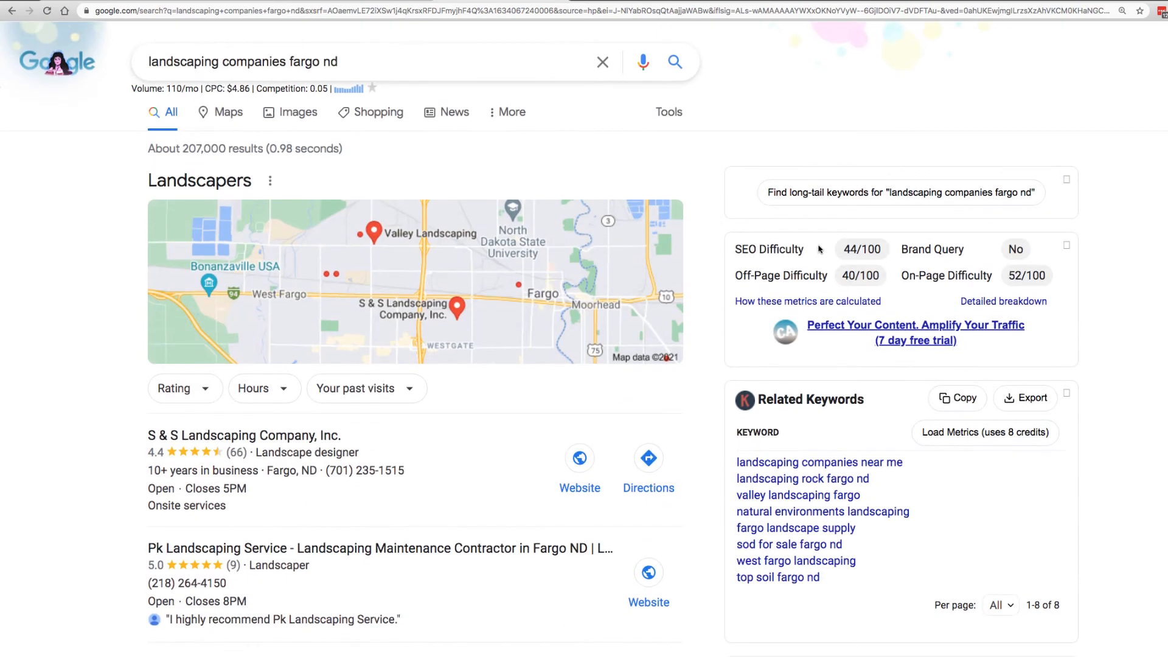
{"action": "left_click_drag", "start_coordinate": [806, 250], "coordinate": [735, 248]}
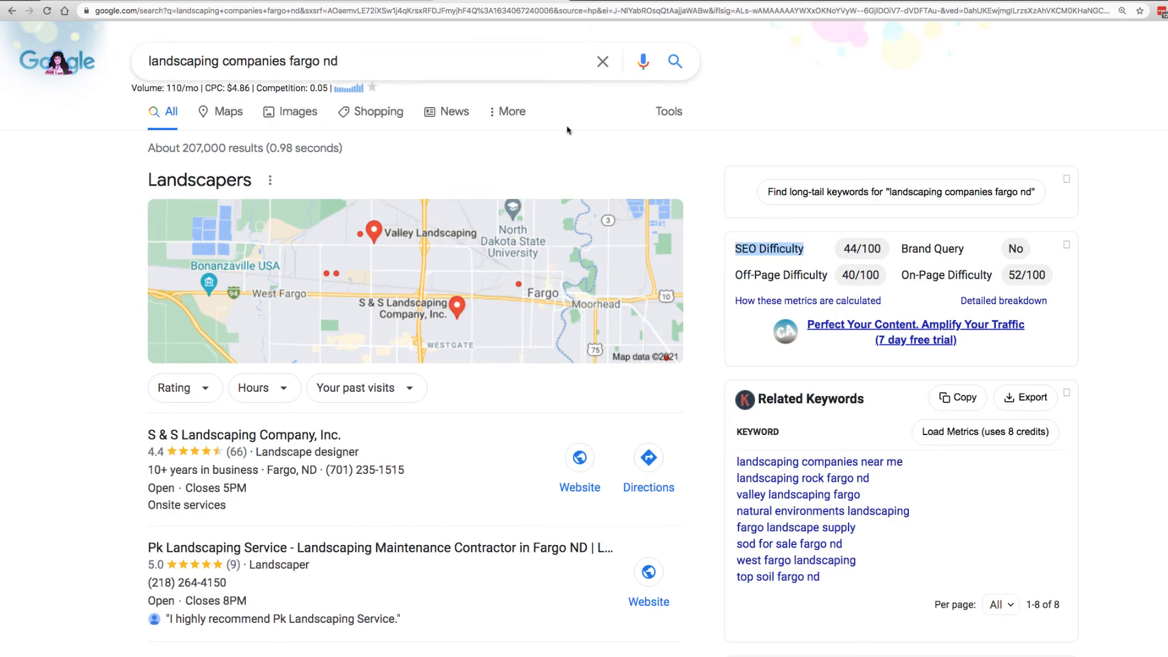
Examine the Moz domain authority and link metrics of the Valley Landscaping and S&S Landscaping organic results.
{"action": "scroll", "coordinate": [213, 137], "scroll_direction": "down", "scroll_amount": 2}
{"action": "scroll", "coordinate": [212, 139], "scroll_direction": "down", "scroll_amount": 8}
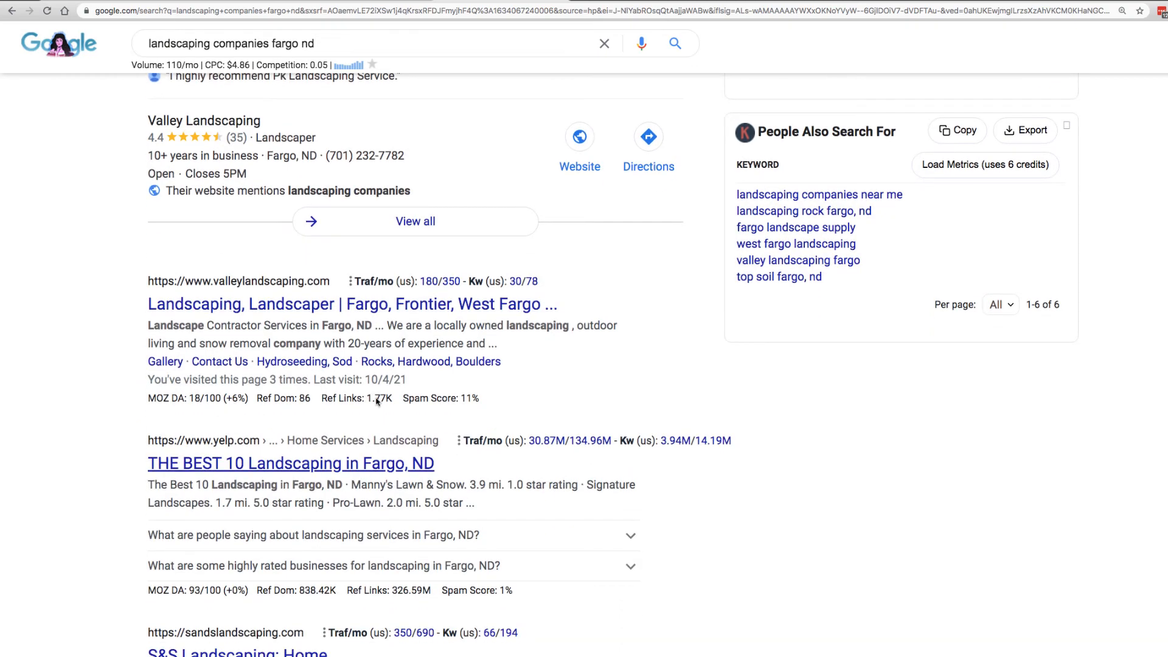
{"action": "scroll", "coordinate": [362, 317], "scroll_direction": "down", "scroll_amount": 1}
{"action": "scroll", "coordinate": [362, 316], "scroll_direction": "down", "scroll_amount": 2}
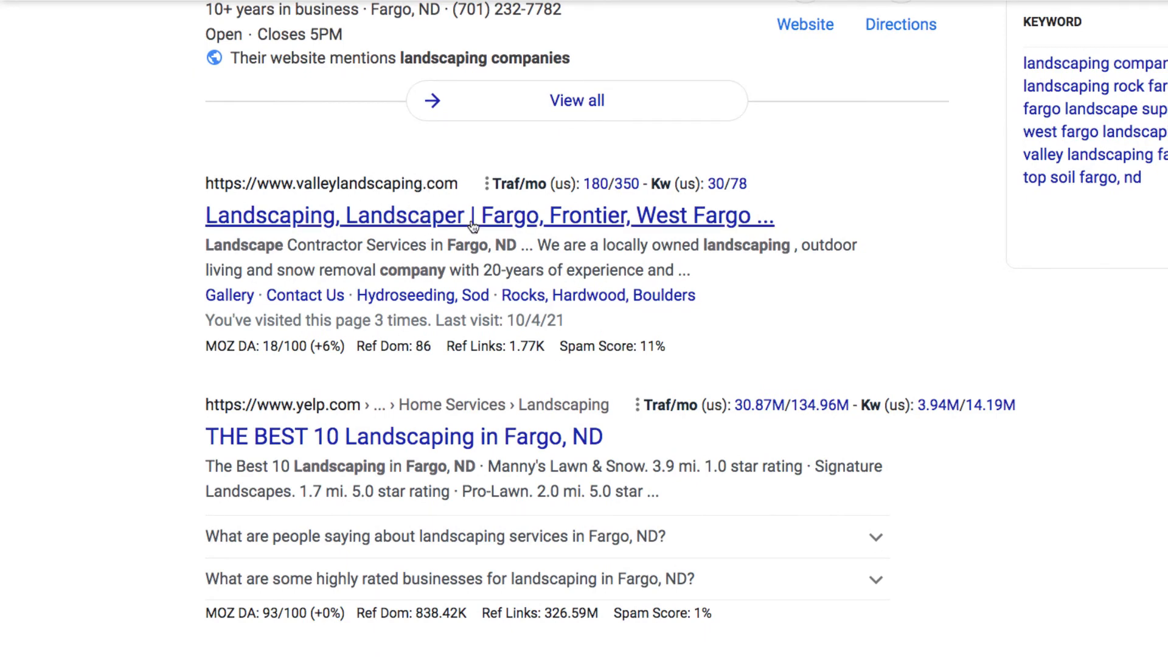
{"action": "mouse_move", "coordinate": [268, 344]}
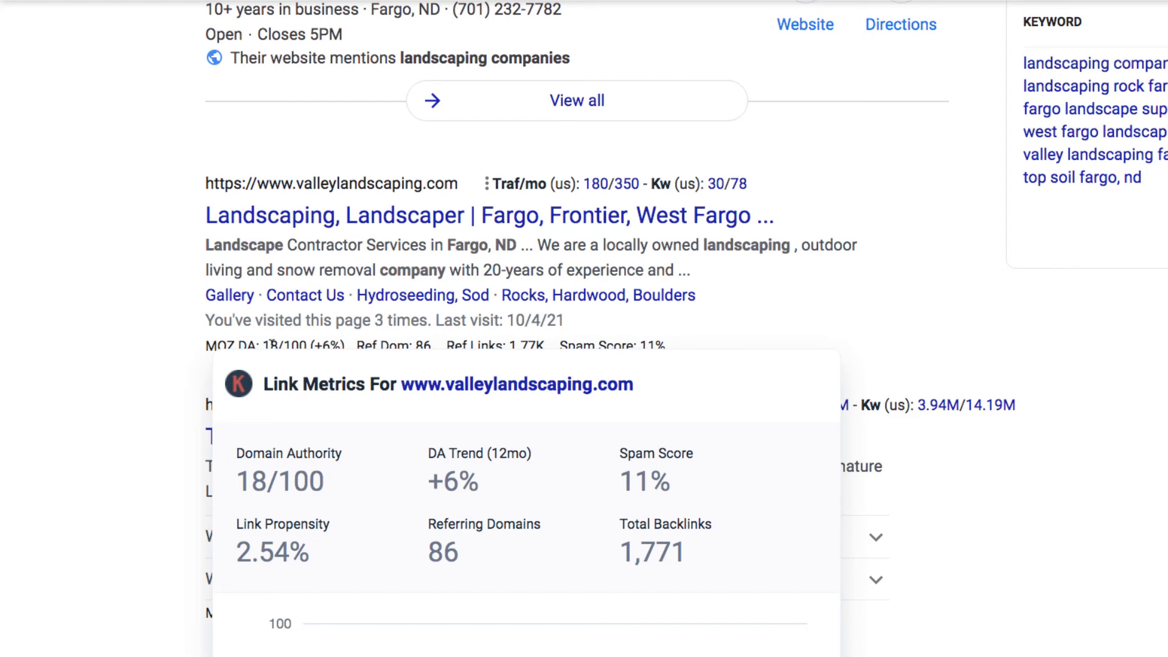
{"action": "scroll", "coordinate": [62, 360], "scroll_direction": "down", "scroll_amount": 5}
{"action": "scroll", "coordinate": [398, 374], "scroll_direction": "down", "scroll_amount": 2}
{"action": "mouse_move", "coordinate": [337, 352]}
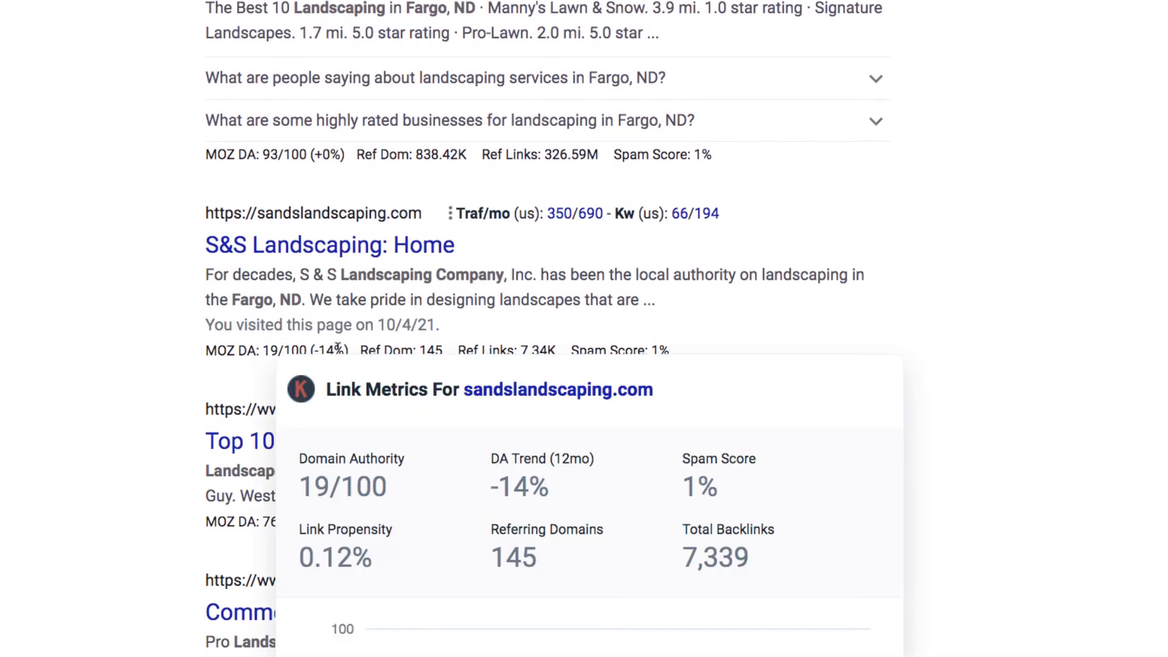
{"action": "scroll", "coordinate": [338, 346], "scroll_direction": "down", "scroll_amount": 1}
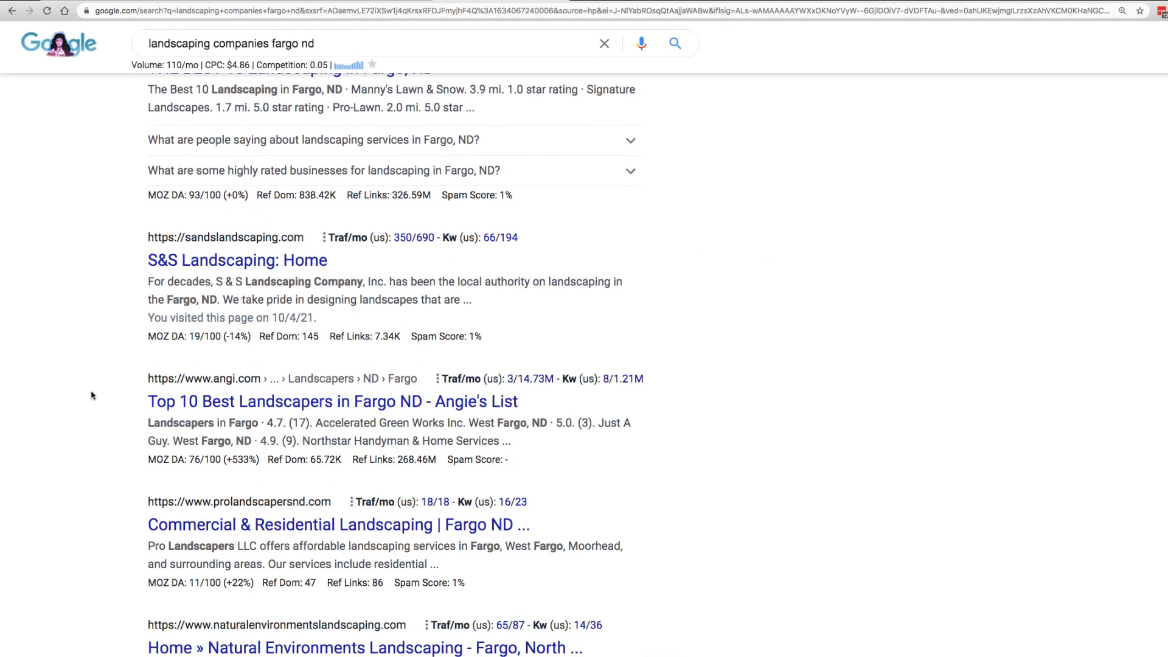
Compare the map listings with the organic results, checking the domain authority of local landscapers such as Pro Landscapers and Natural Environments.
{"action": "scroll", "coordinate": [92, 392], "scroll_direction": "down", "scroll_amount": 1}
{"action": "scroll", "coordinate": [91, 392], "scroll_direction": "up", "scroll_amount": 10}
{"action": "scroll", "coordinate": [273, 152], "scroll_direction": "down", "scroll_amount": 1}
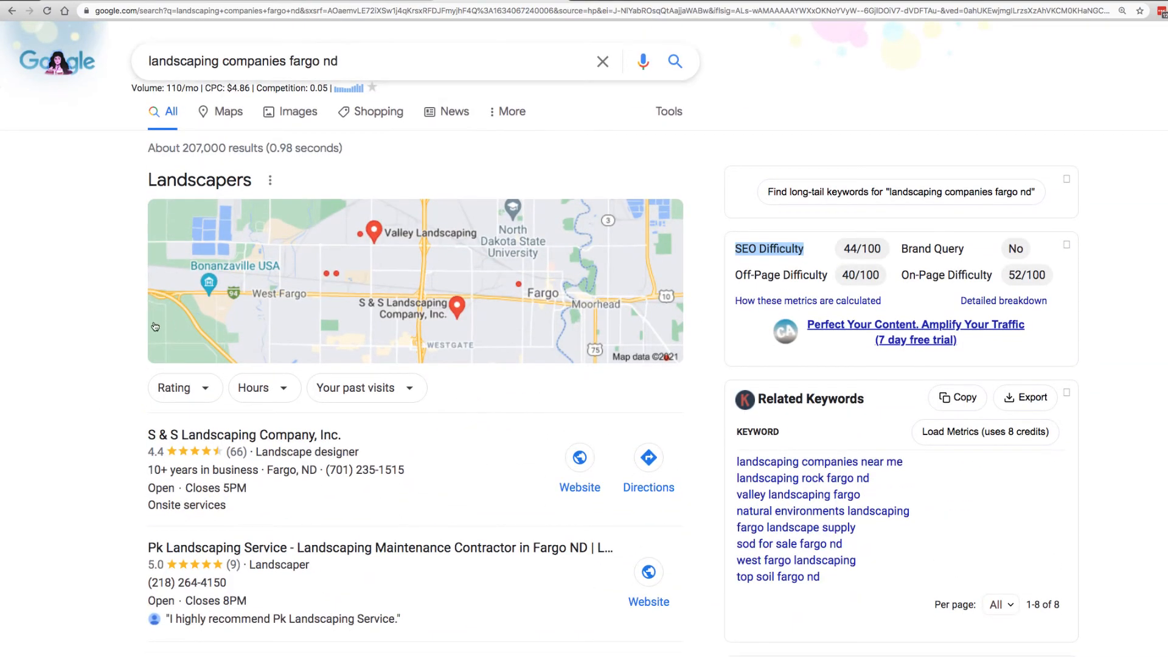
{"action": "scroll", "coordinate": [155, 326], "scroll_direction": "down", "scroll_amount": 10}
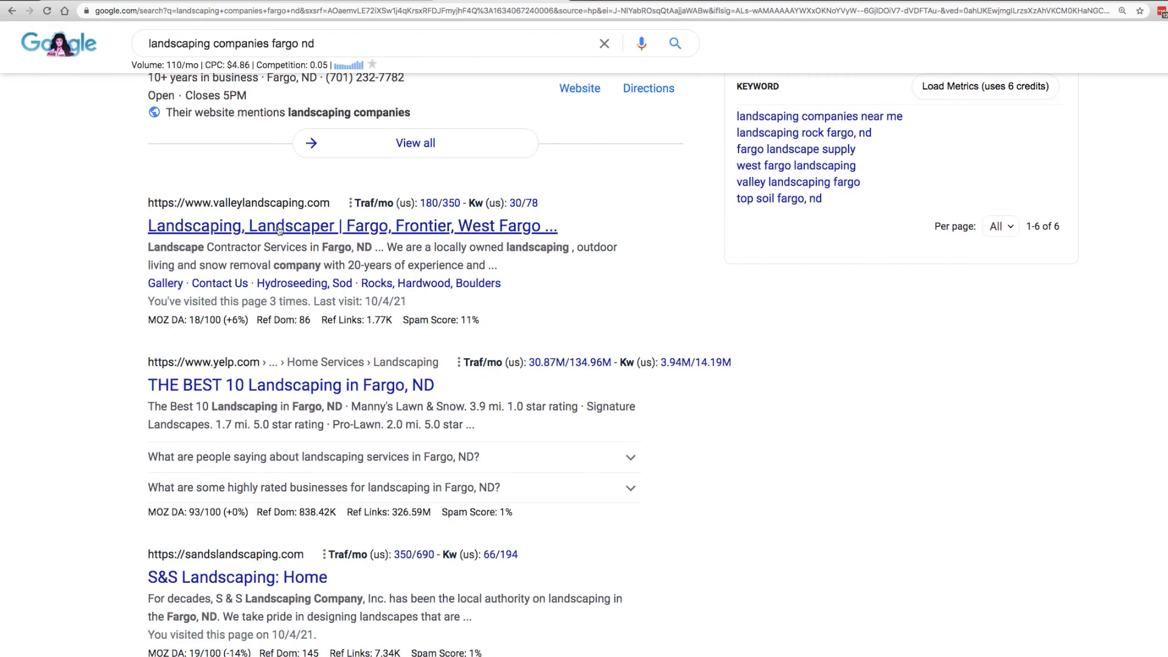
{"action": "scroll", "coordinate": [132, 257], "scroll_direction": "down", "scroll_amount": 3}
{"action": "scroll", "coordinate": [132, 257], "scroll_direction": "down", "scroll_amount": 5}
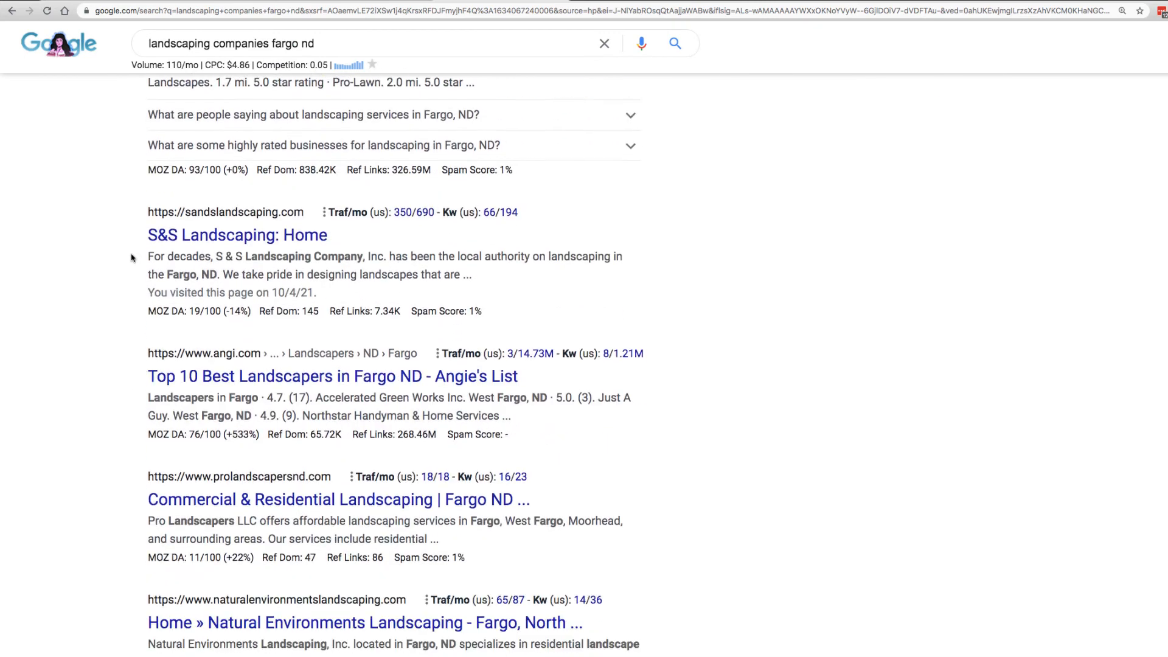
{"action": "scroll", "coordinate": [132, 257], "scroll_direction": "down", "scroll_amount": 1}
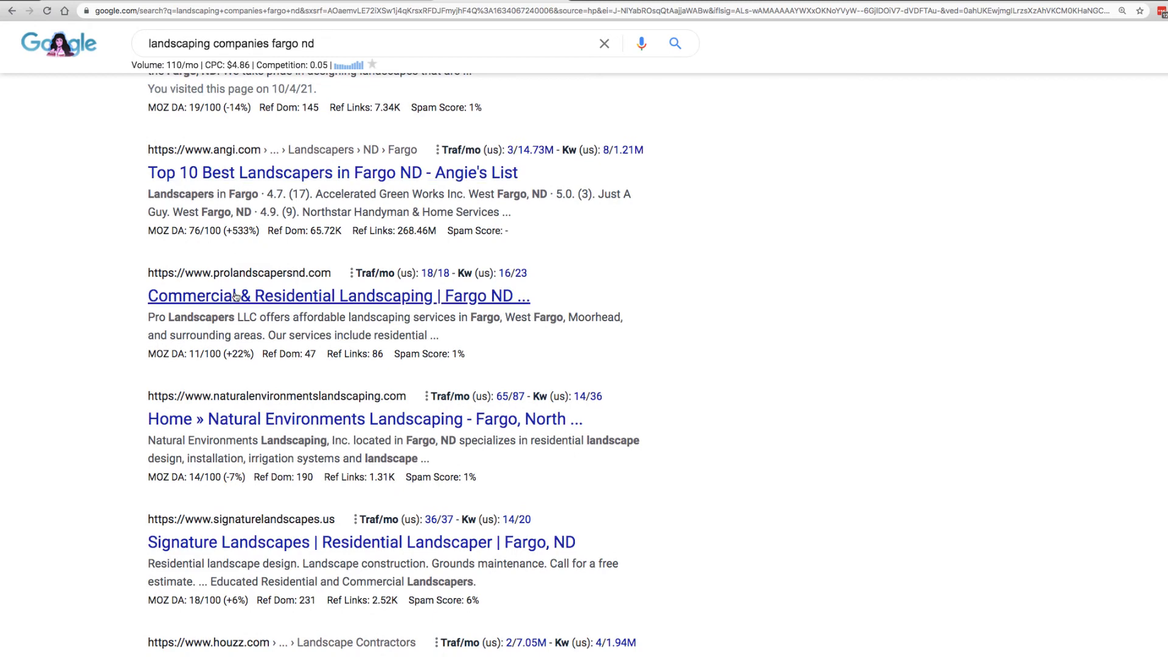
Check the domain authority of the remaining organic results for landscaping companies fargo nd, including Houzz and Peterson Services.
{"action": "scroll", "coordinate": [242, 303], "scroll_direction": "down", "scroll_amount": 1}
{"action": "scroll", "coordinate": [242, 303], "scroll_direction": "down", "scroll_amount": 4}
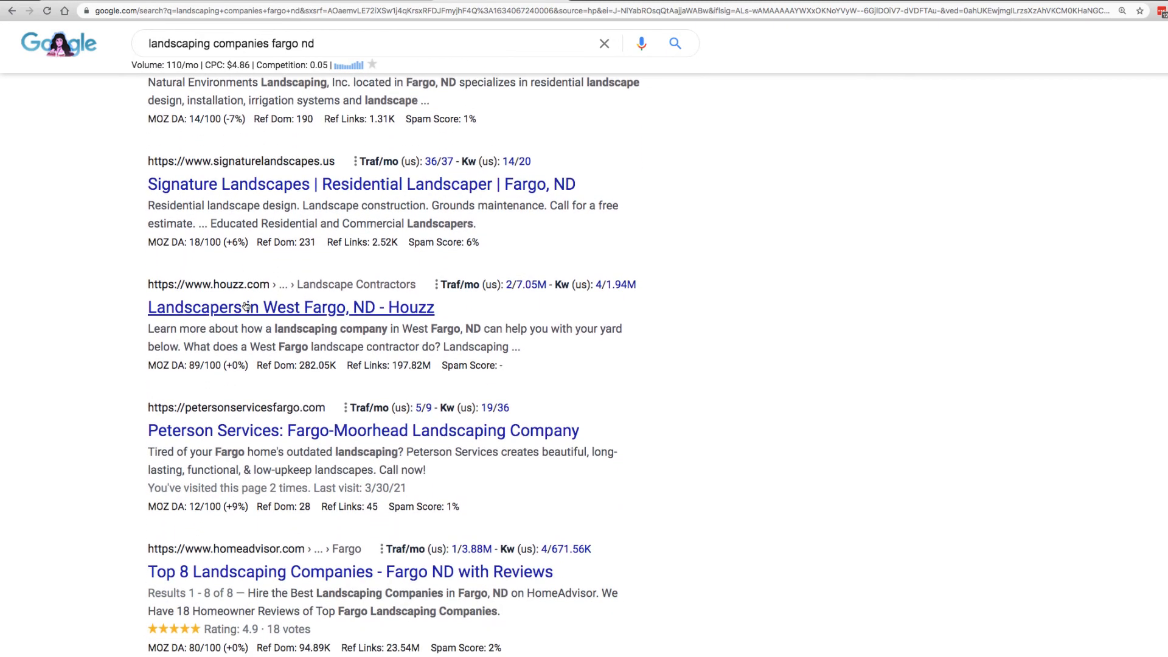
{"action": "scroll", "coordinate": [246, 306], "scroll_direction": "down", "scroll_amount": 1}
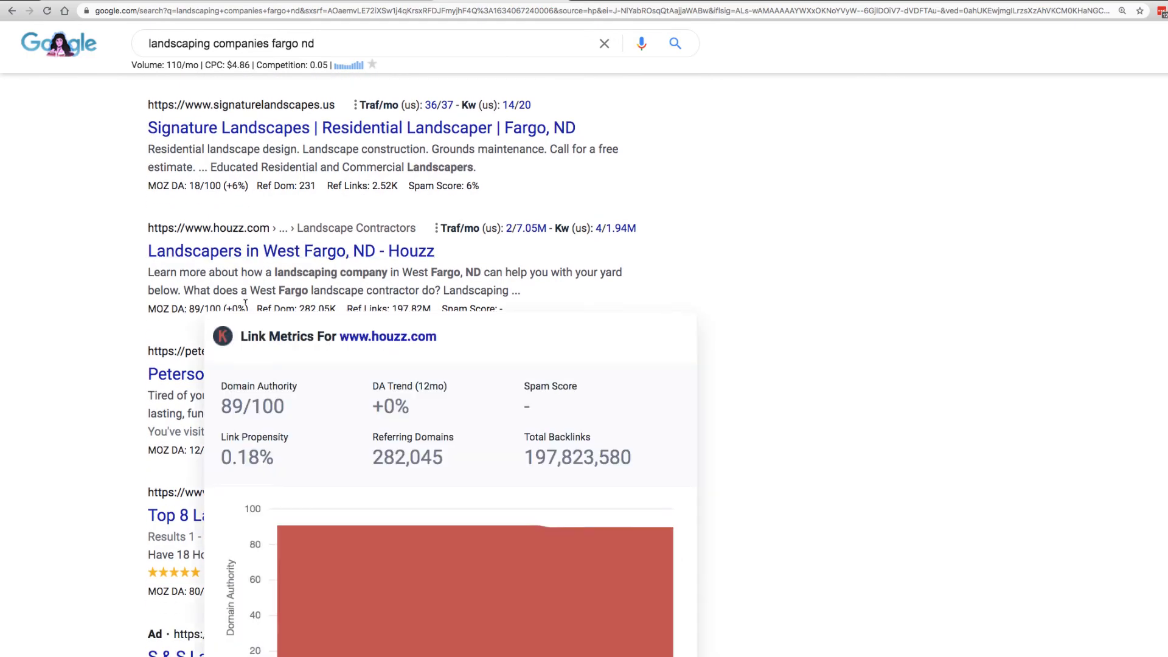
{"action": "scroll", "coordinate": [246, 306], "scroll_direction": "down", "scroll_amount": 8}
{"action": "scroll", "coordinate": [246, 306], "scroll_direction": "up", "scroll_amount": 2}
Copy the keyword landscaping fargo nd from the Landscaping keyword sheet and search Google for it.
{"action": "left_click", "coordinate": [389, 2]}
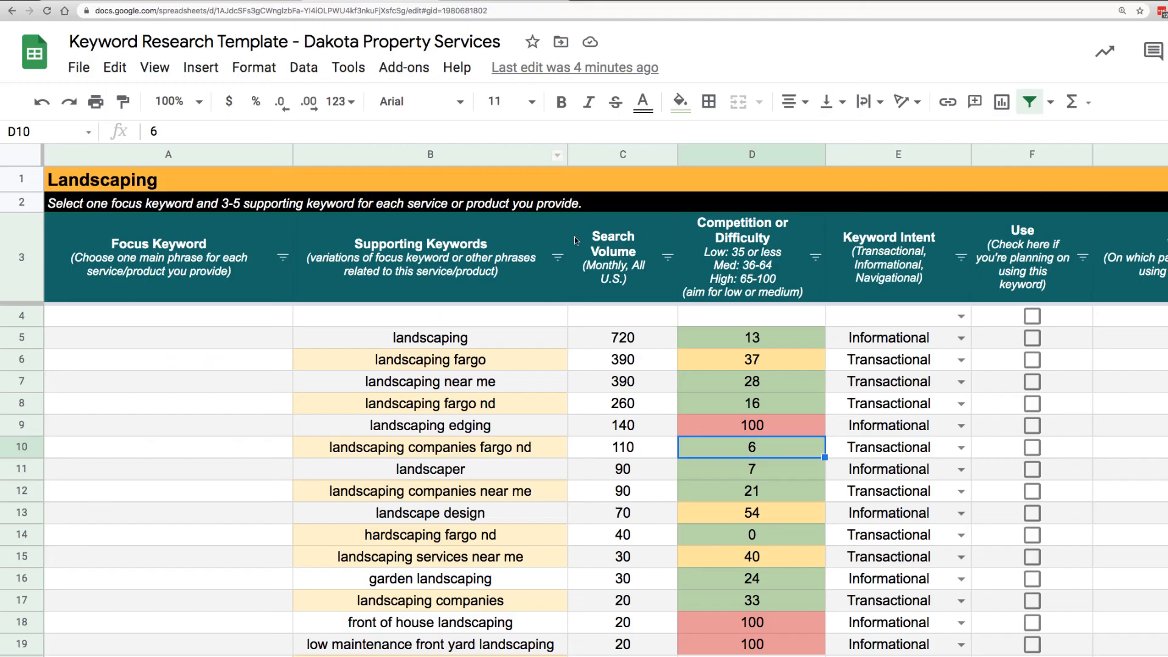
{"action": "left_click", "coordinate": [442, 406]}
{"action": "triple_click", "coordinate": [443, 407]}
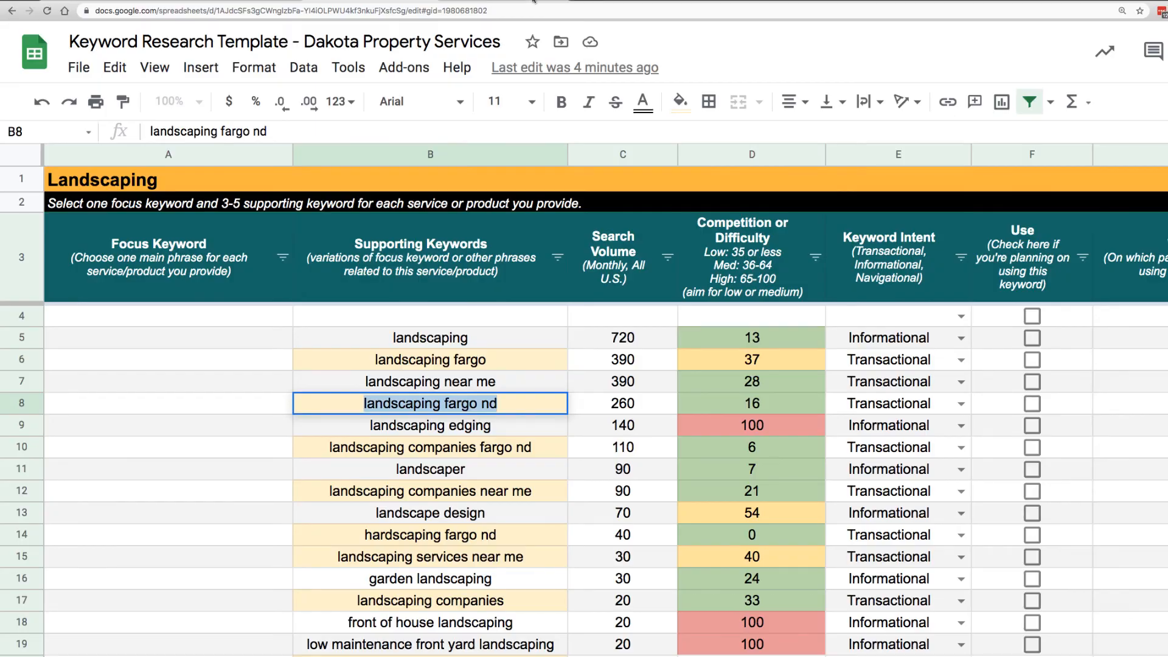
{"action": "key", "text": "super+c"}
{"action": "left_click", "coordinate": [499, 2]}
{"action": "triple_click", "coordinate": [245, 43]}
{"action": "key", "text": "super+v"}
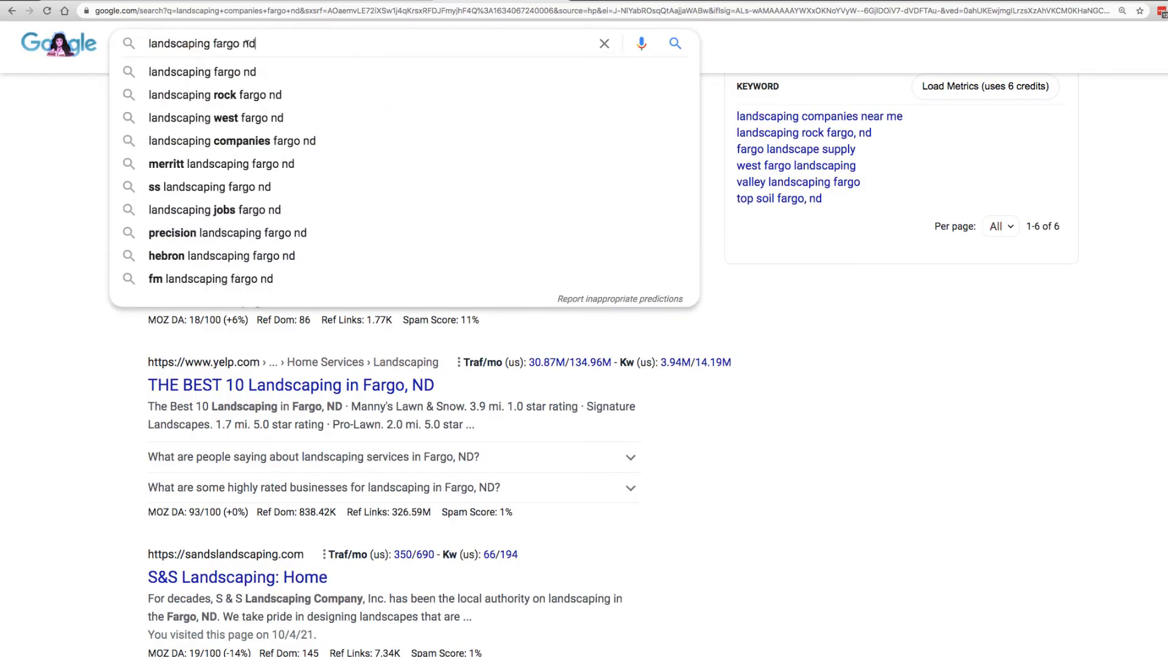
{"action": "key", "text": "Return"}
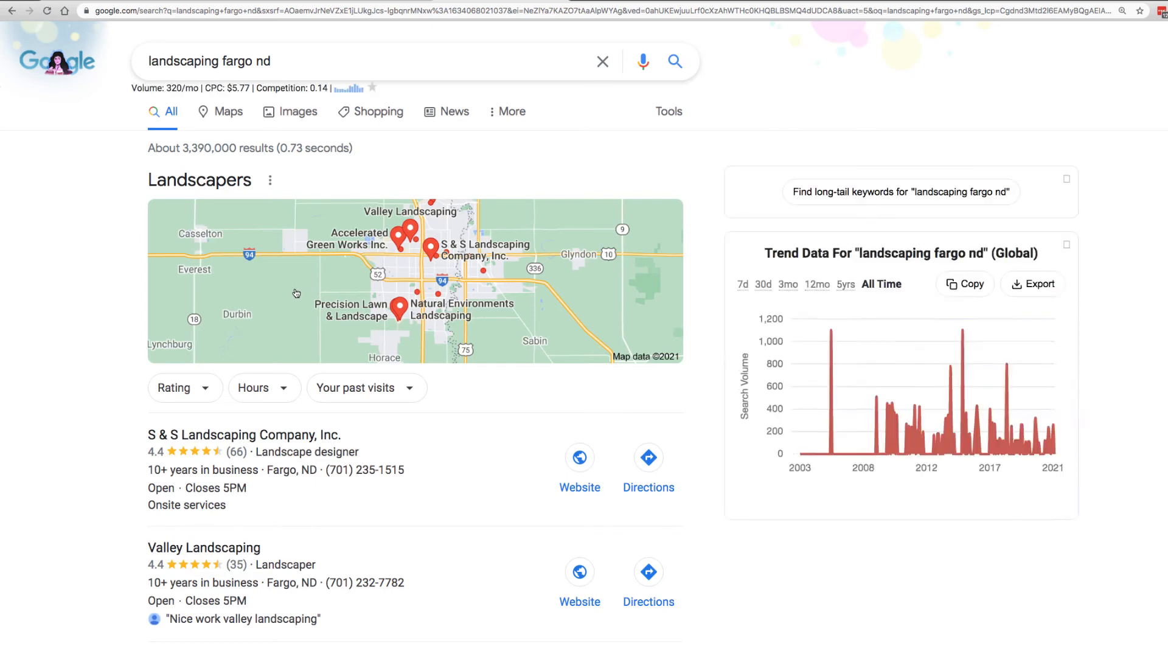
Examine the map listings and the Moz domain authority of the organic results for landscaping fargo nd.
{"action": "scroll", "coordinate": [296, 293], "scroll_direction": "down", "scroll_amount": 3}
{"action": "scroll", "coordinate": [296, 292], "scroll_direction": "down", "scroll_amount": 7}
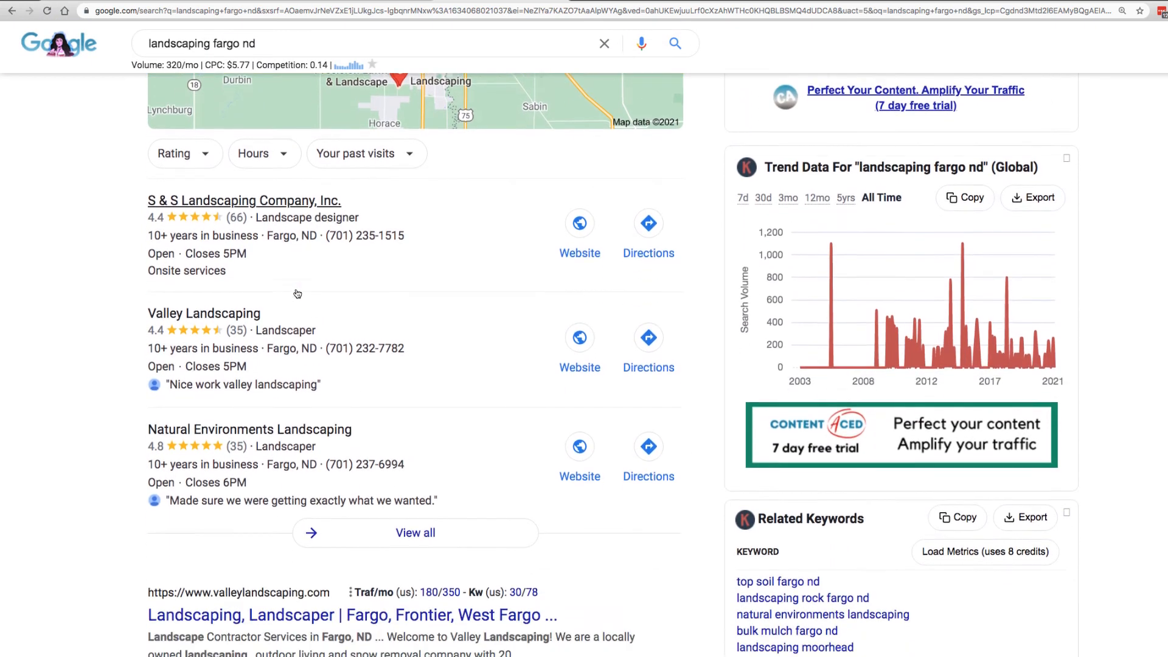
{"action": "scroll", "coordinate": [298, 299], "scroll_direction": "down", "scroll_amount": 3}
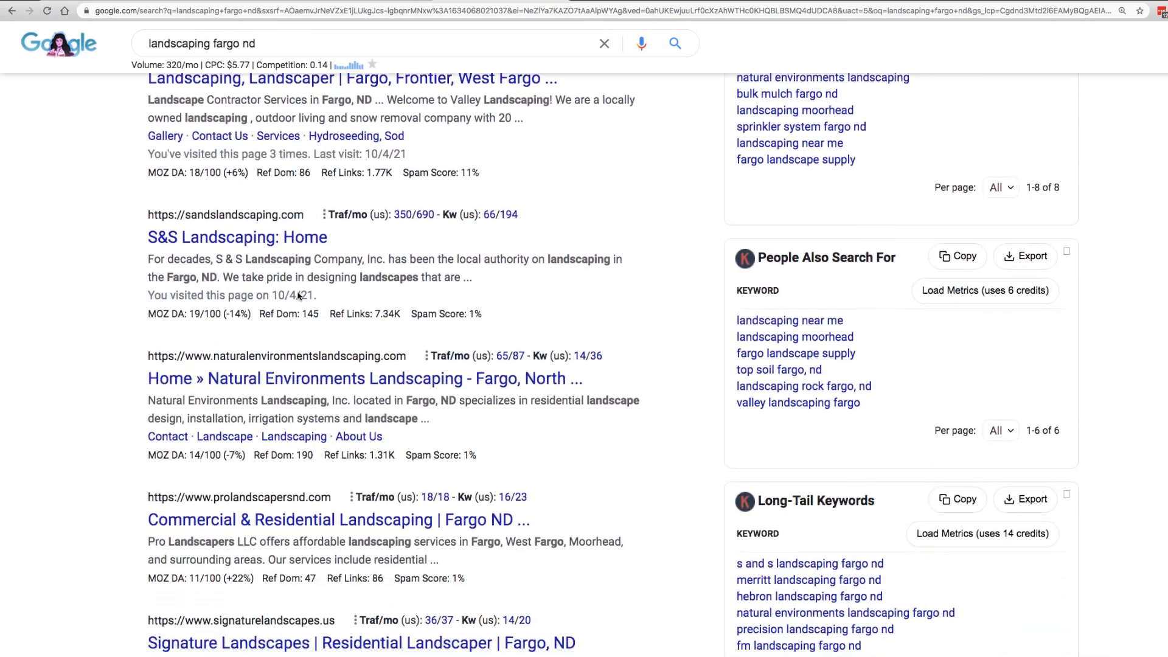
{"action": "scroll", "coordinate": [85, 280], "scroll_direction": "down", "scroll_amount": 2}
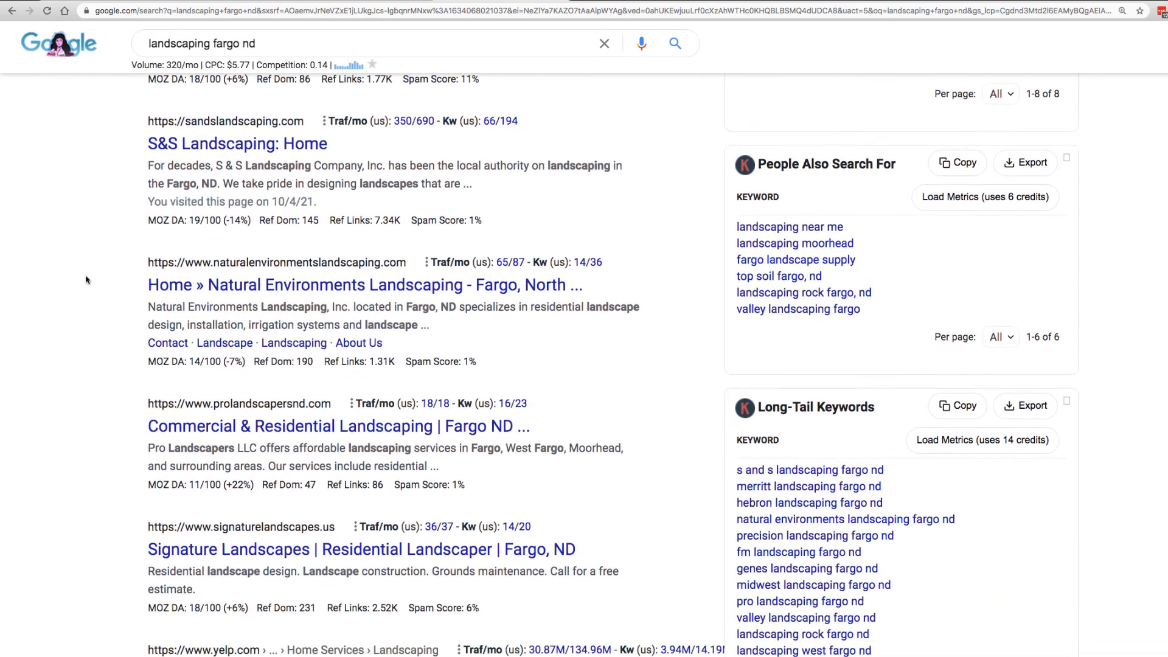
{"action": "scroll", "coordinate": [91, 280], "scroll_direction": "down", "scroll_amount": 1}
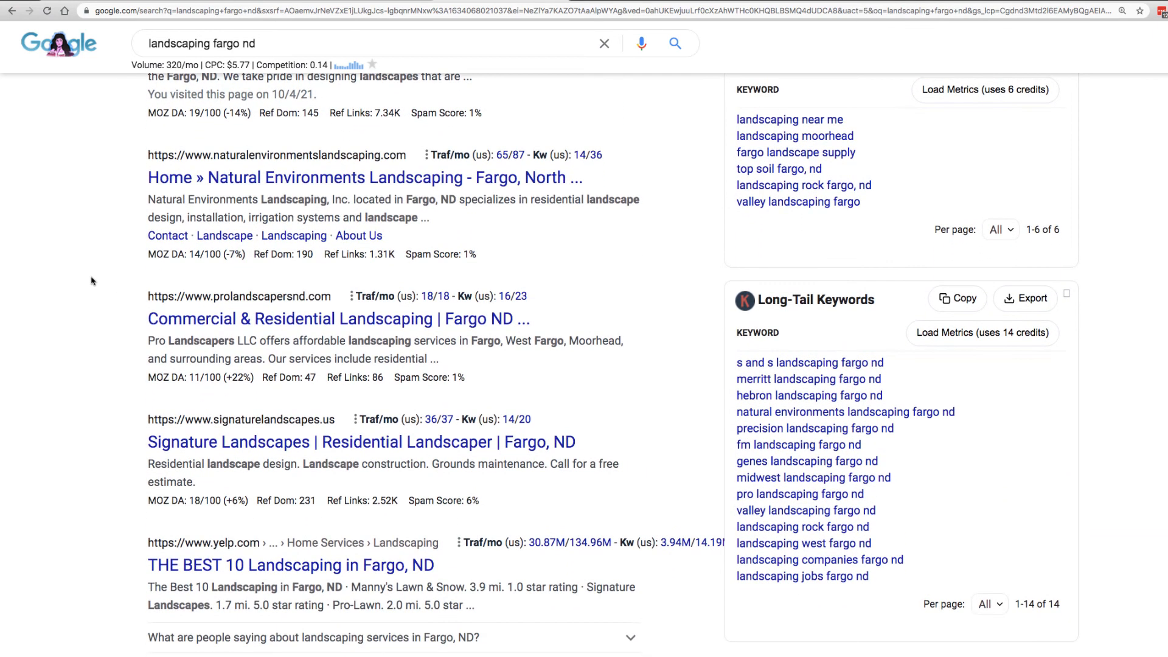
{"action": "scroll", "coordinate": [91, 280], "scroll_direction": "down", "scroll_amount": 1}
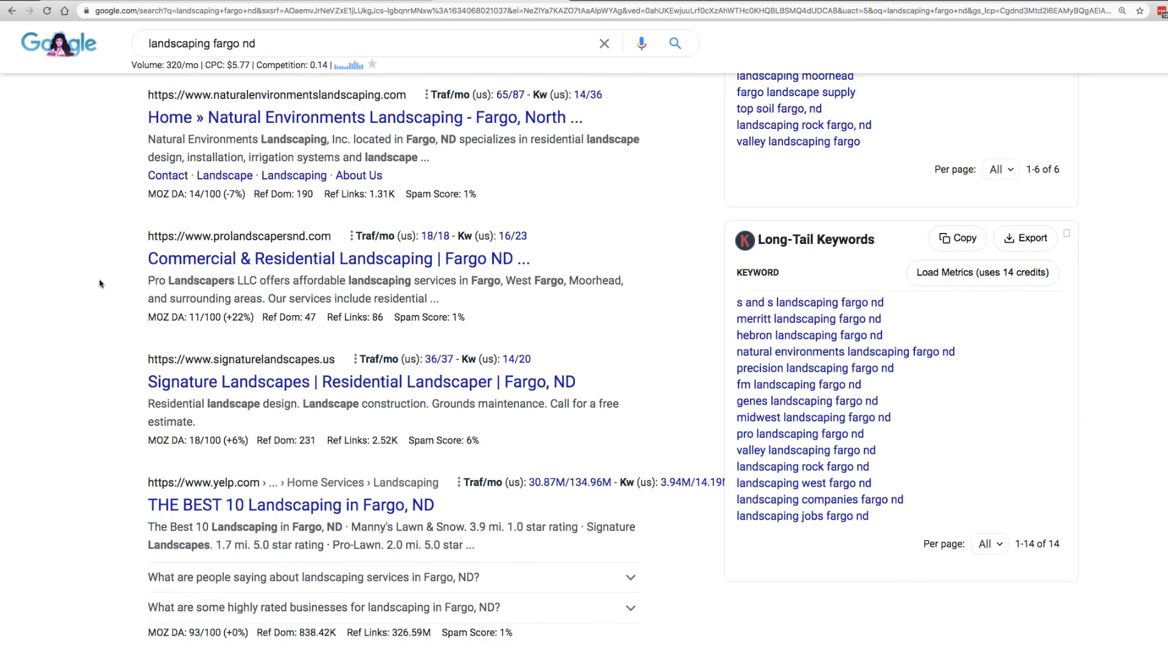
{"action": "scroll", "coordinate": [98, 281], "scroll_direction": "down", "scroll_amount": 3}
Compare the local landscapers' organic rankings for landscaping fargo nd with directory sites such as Yelp and Angie's List.
{"action": "scroll", "coordinate": [101, 283], "scroll_direction": "up", "scroll_amount": 10}
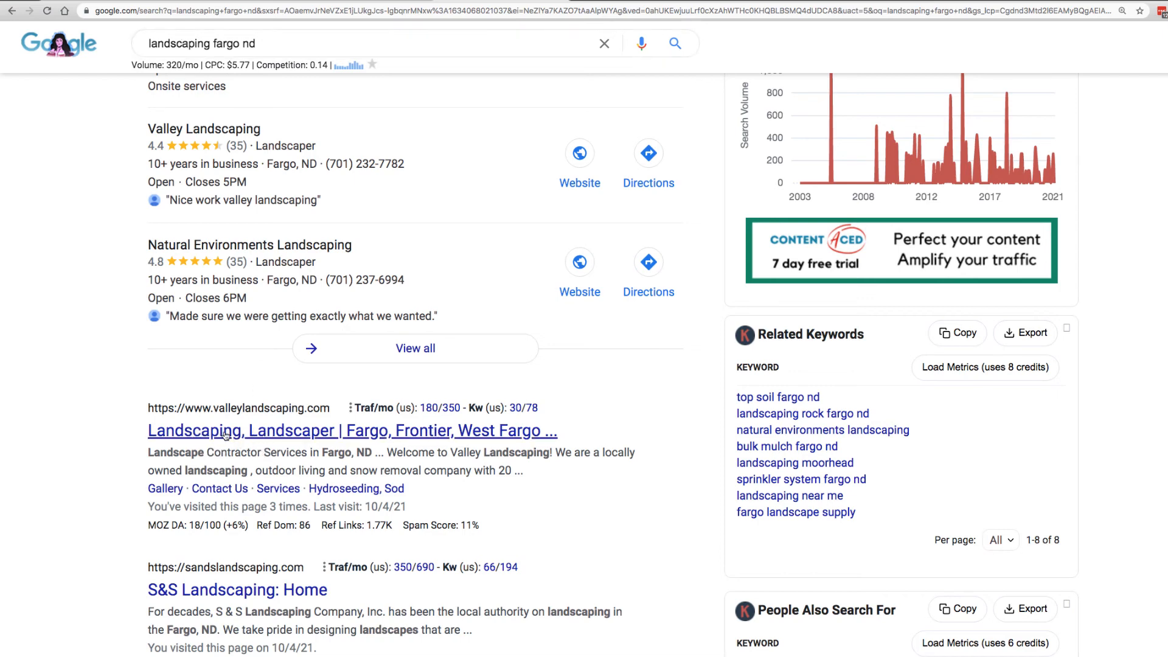
{"action": "scroll", "coordinate": [247, 433], "scroll_direction": "down", "scroll_amount": 2}
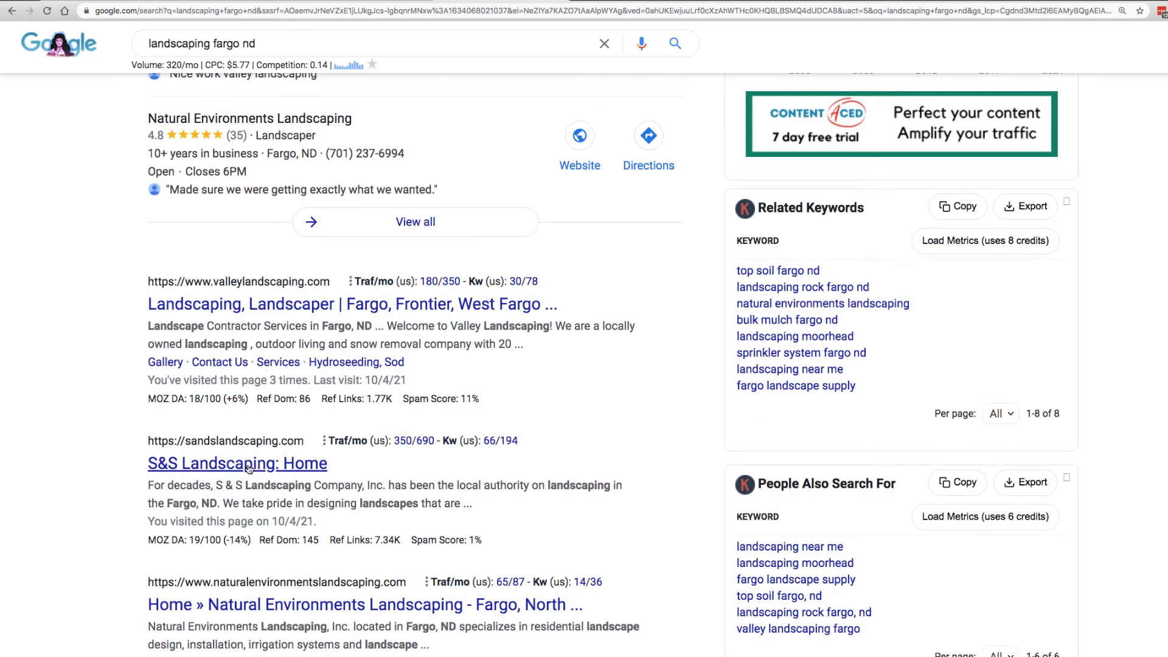
{"action": "scroll", "coordinate": [249, 469], "scroll_direction": "down", "scroll_amount": 1}
{"action": "scroll", "coordinate": [246, 463], "scroll_direction": "down", "scroll_amount": 1}
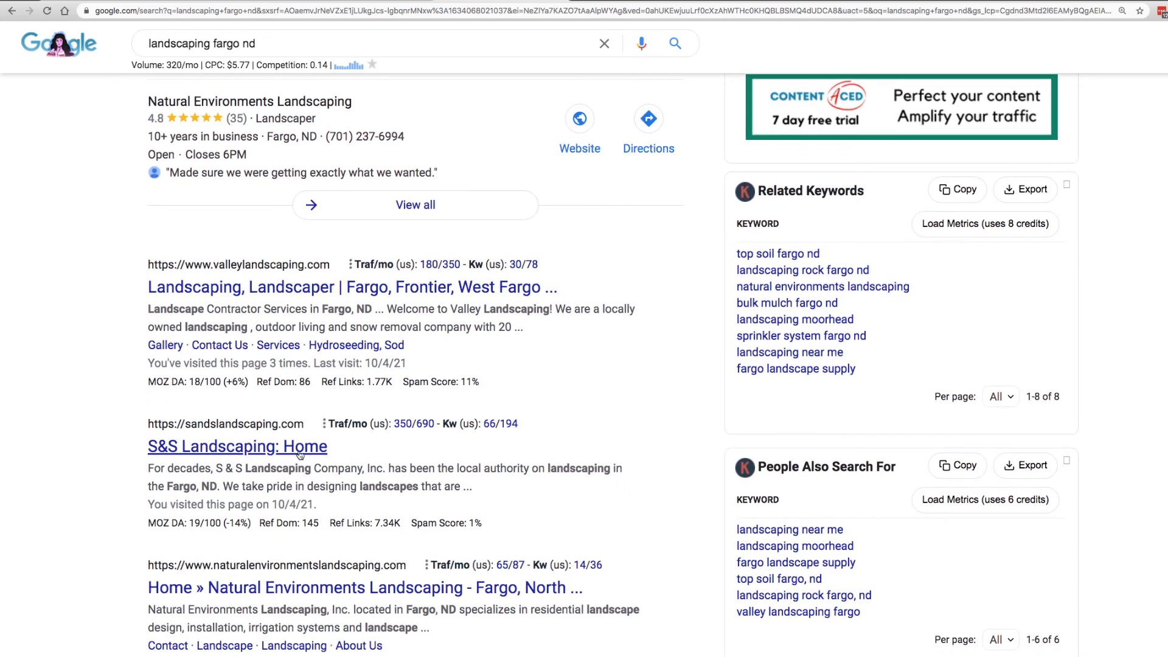
{"action": "scroll", "coordinate": [300, 455], "scroll_direction": "down", "scroll_amount": 5}
{"action": "scroll", "coordinate": [300, 455], "scroll_direction": "down", "scroll_amount": 3}
{"action": "scroll", "coordinate": [286, 332], "scroll_direction": "up", "scroll_amount": 2}
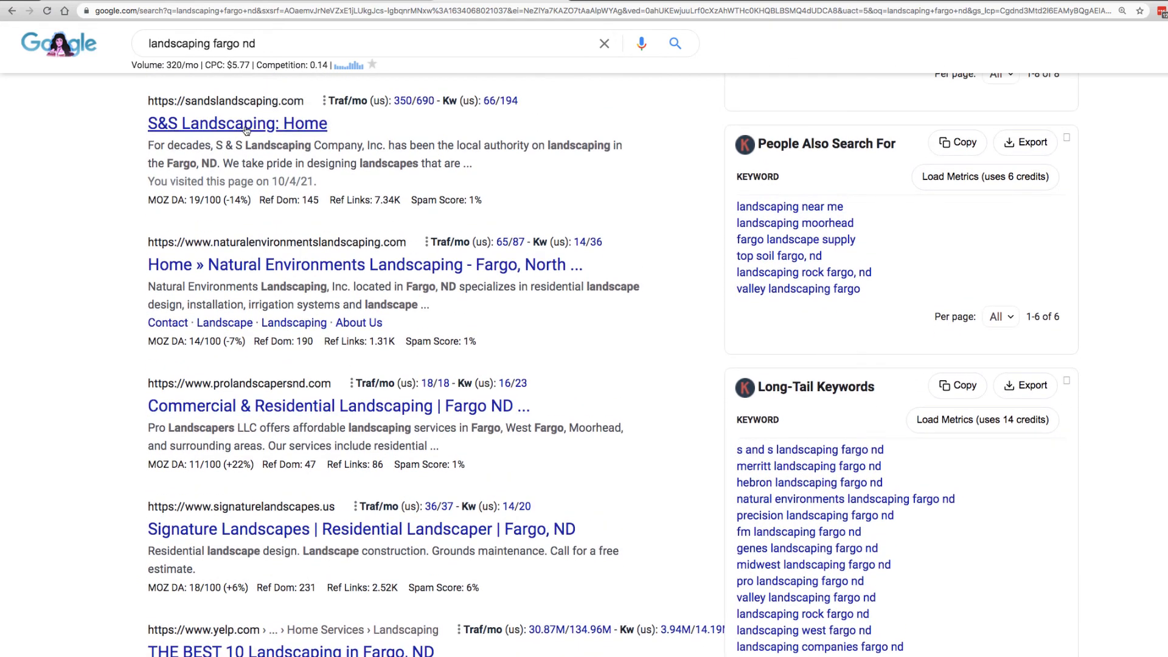
{"action": "scroll", "coordinate": [280, 324], "scroll_direction": "down", "scroll_amount": 1}
{"action": "scroll", "coordinate": [282, 323], "scroll_direction": "down", "scroll_amount": 4}
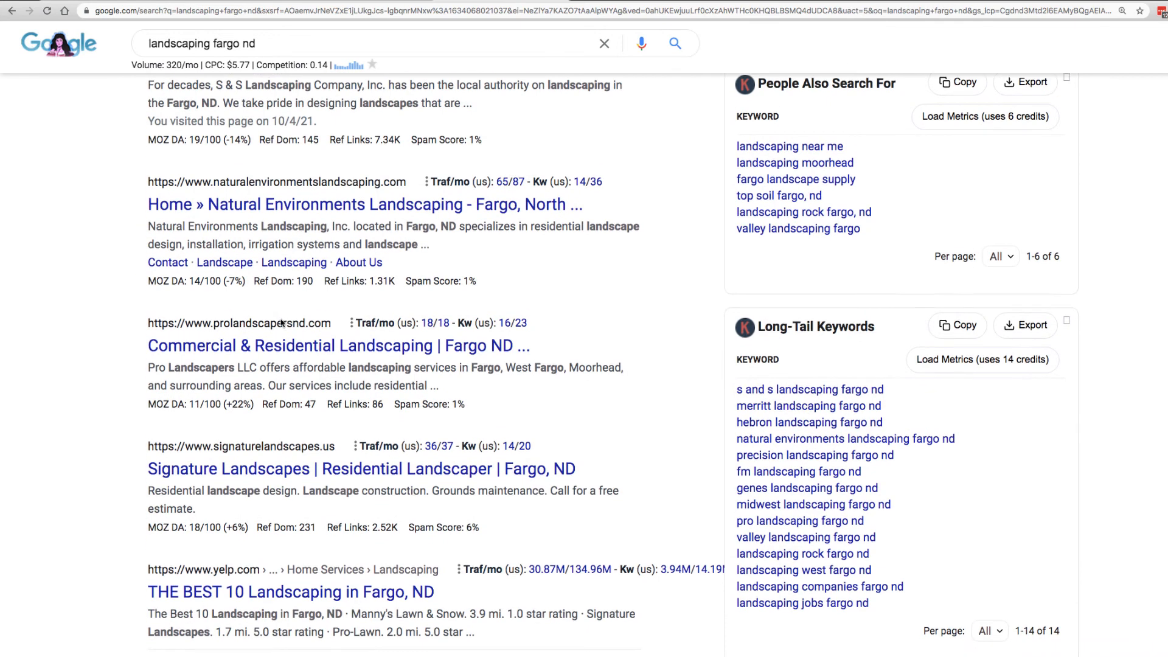
{"action": "scroll", "coordinate": [278, 333], "scroll_direction": "down", "scroll_amount": 8}
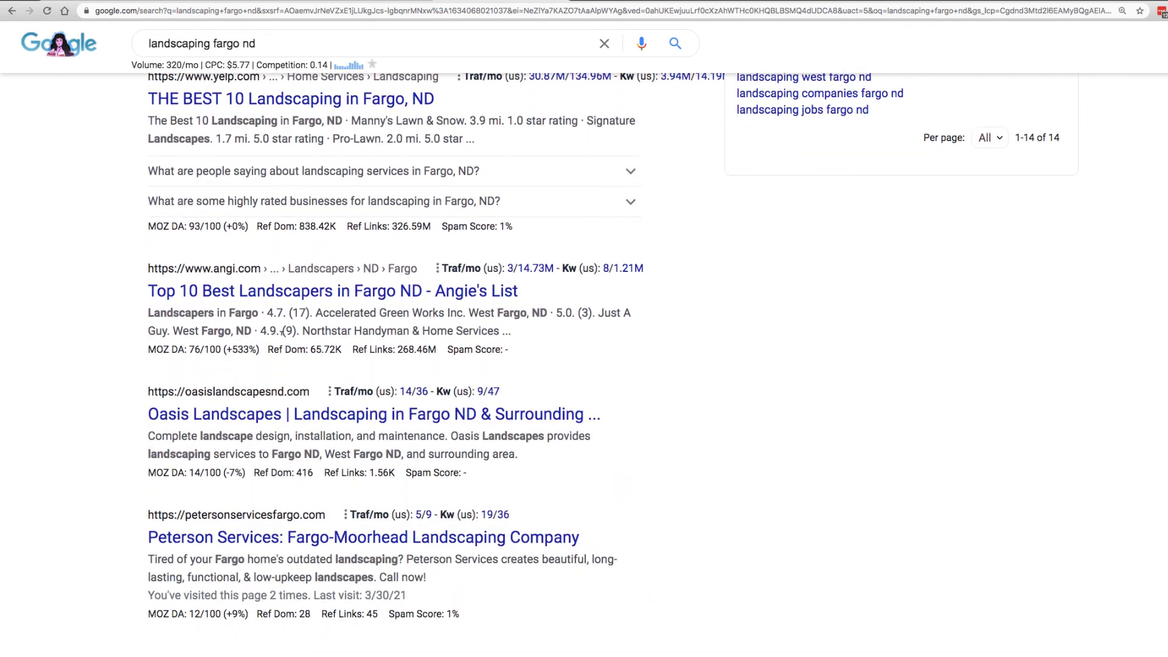
{"action": "scroll", "coordinate": [281, 331], "scroll_direction": "up", "scroll_amount": 18}
Take the keyword landscaping fargo from the Landscaping keyword sheet and search Google for it.
{"action": "left_click", "coordinate": [368, 2]}
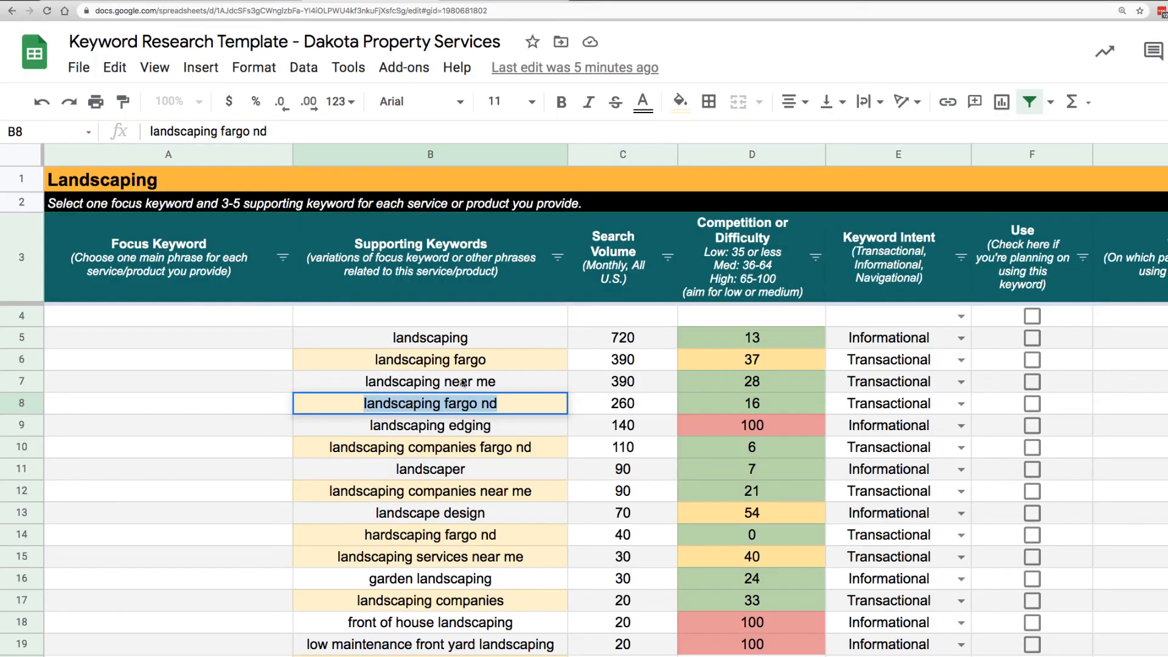
{"action": "left_click", "coordinate": [456, 361]}
{"action": "left_click", "coordinate": [501, 5]}
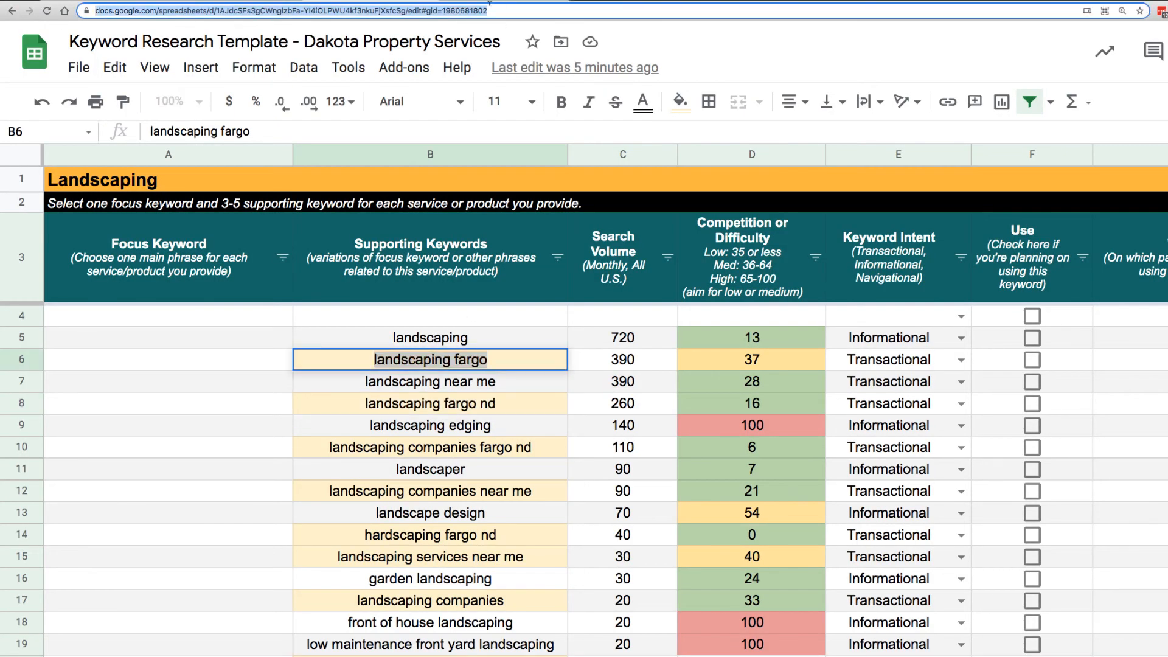
{"action": "left_click", "coordinate": [267, 2]}
{"action": "left_click", "coordinate": [243, 43]}
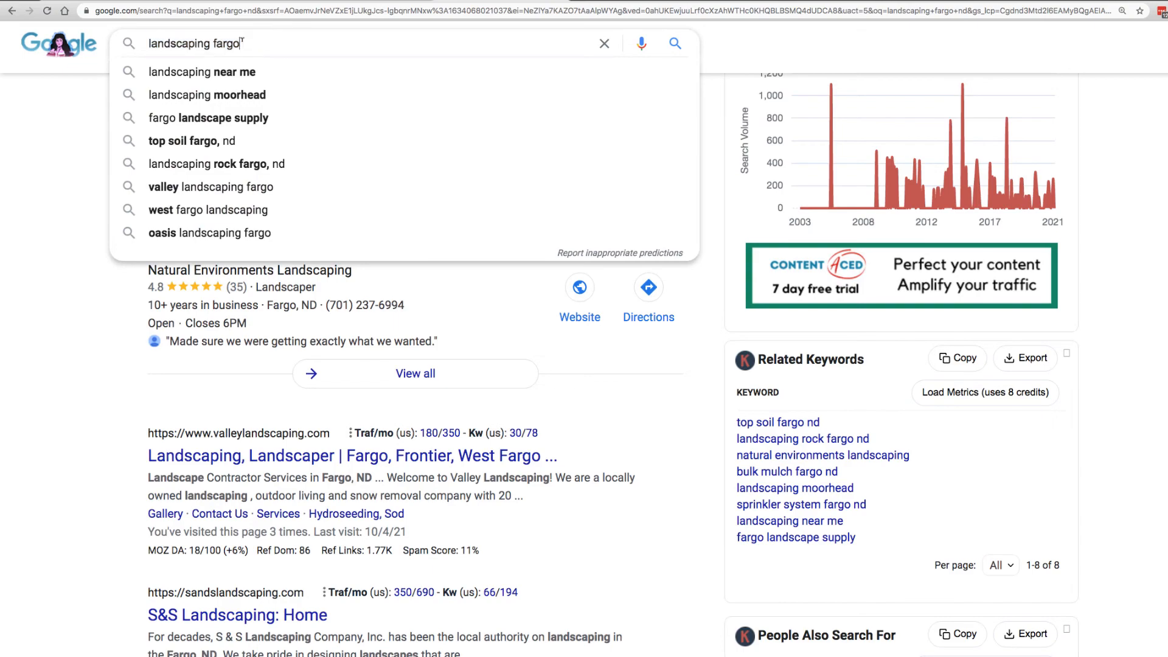
{"action": "key", "text": "Return"}
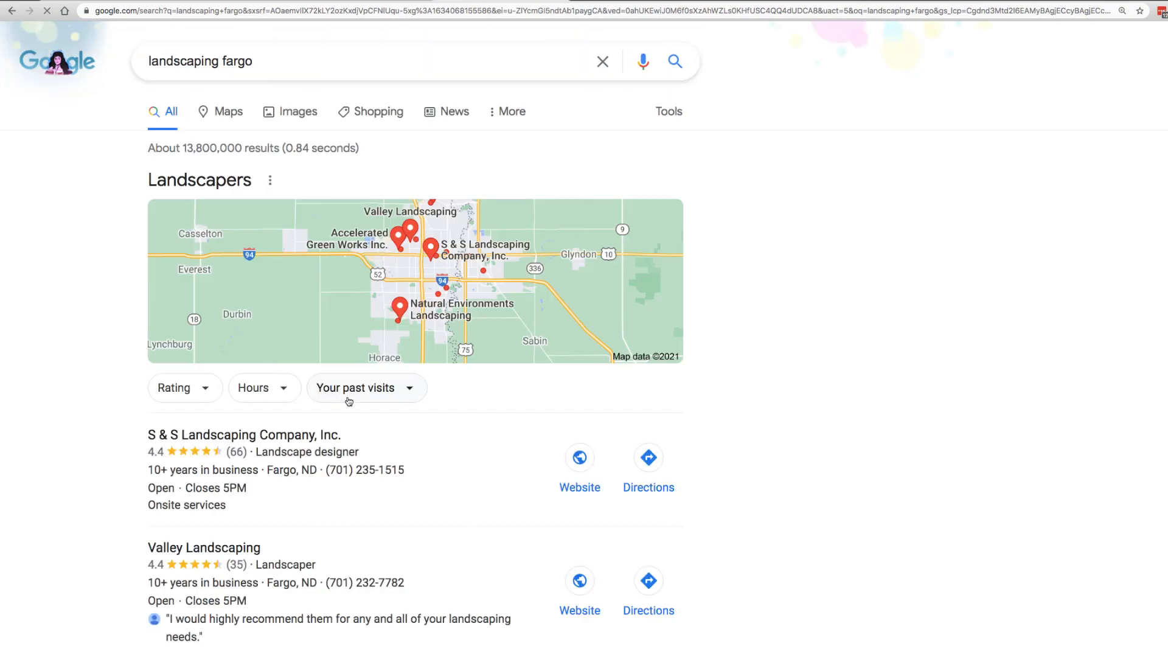
Examine the map listings and organic results for landscaping fargo, checking the competitors' domain authority and link metrics.
{"action": "scroll", "coordinate": [349, 401], "scroll_direction": "down", "scroll_amount": 8}
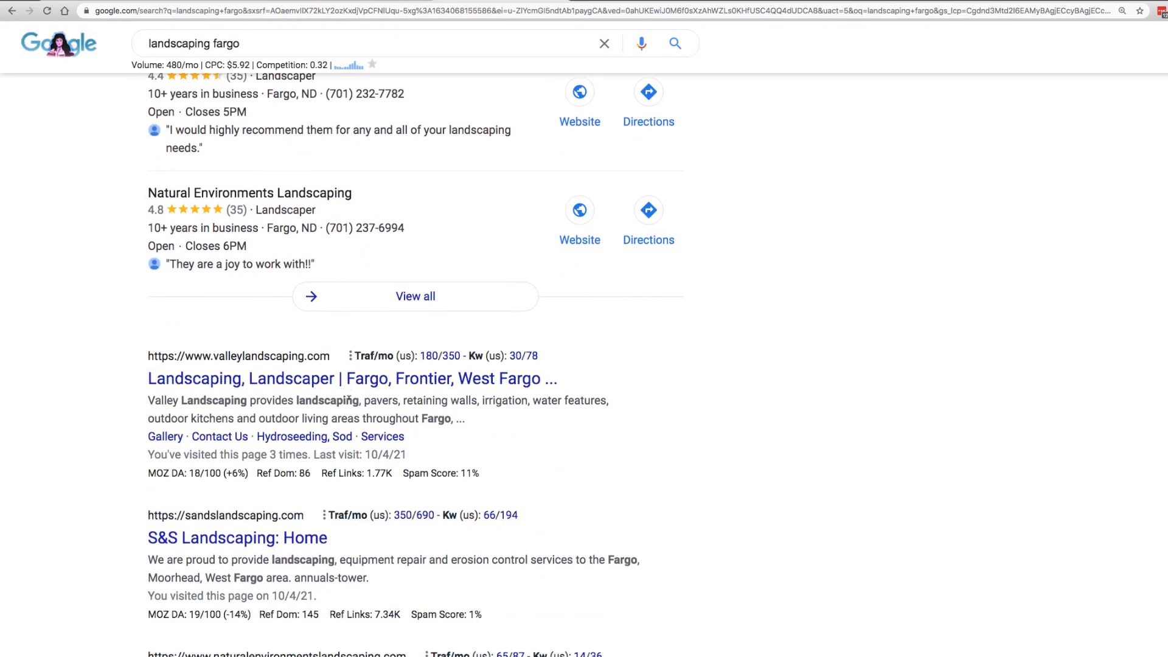
{"action": "scroll", "coordinate": [349, 402], "scroll_direction": "down", "scroll_amount": 15}
{"action": "scroll", "coordinate": [327, 293], "scroll_direction": "up", "scroll_amount": 8}
{"action": "scroll", "coordinate": [329, 293], "scroll_direction": "up", "scroll_amount": 8}
{"action": "scroll", "coordinate": [315, 365], "scroll_direction": "down", "scroll_amount": 4}
{"action": "scroll", "coordinate": [315, 365], "scroll_direction": "down", "scroll_amount": 3}
{"action": "scroll", "coordinate": [179, 376], "scroll_direction": "down", "scroll_amount": 2}
{"action": "scroll", "coordinate": [178, 377], "scroll_direction": "down", "scroll_amount": 8}
{"action": "scroll", "coordinate": [181, 374], "scroll_direction": "down", "scroll_amount": 4}
{"action": "scroll", "coordinate": [182, 375], "scroll_direction": "up", "scroll_amount": 20}
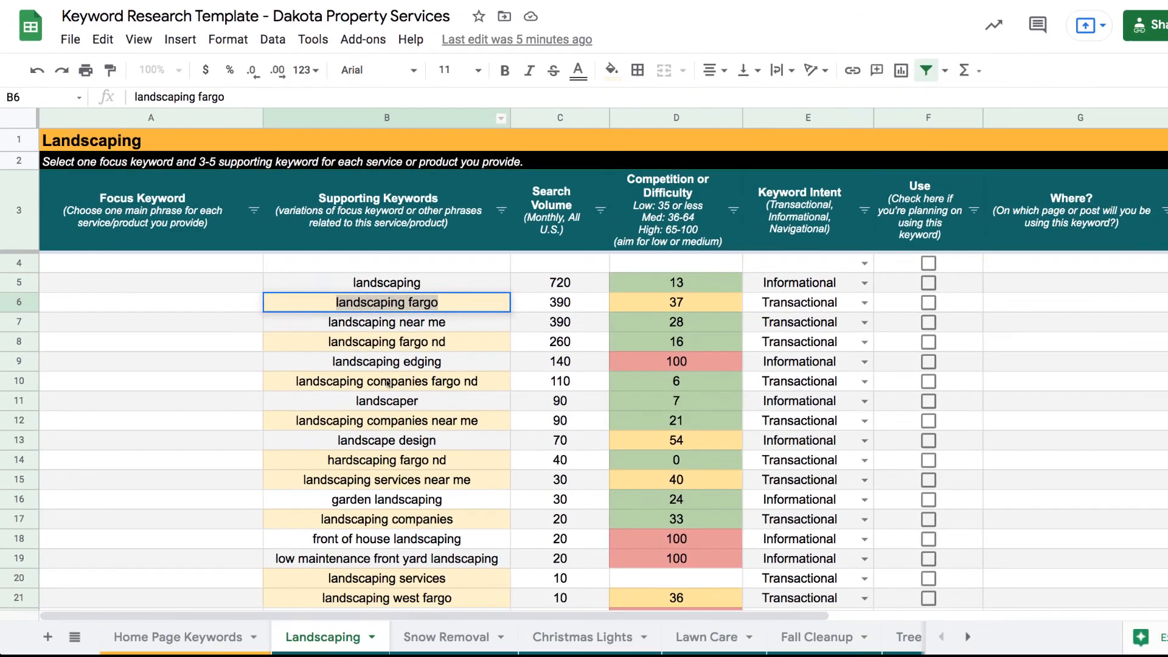
In the keyword sheet, compare volume and difficulty of landscaping companies fargo nd, landscaping fargo nd and landscaping fargo.
{"action": "left_click", "coordinate": [391, 388]}
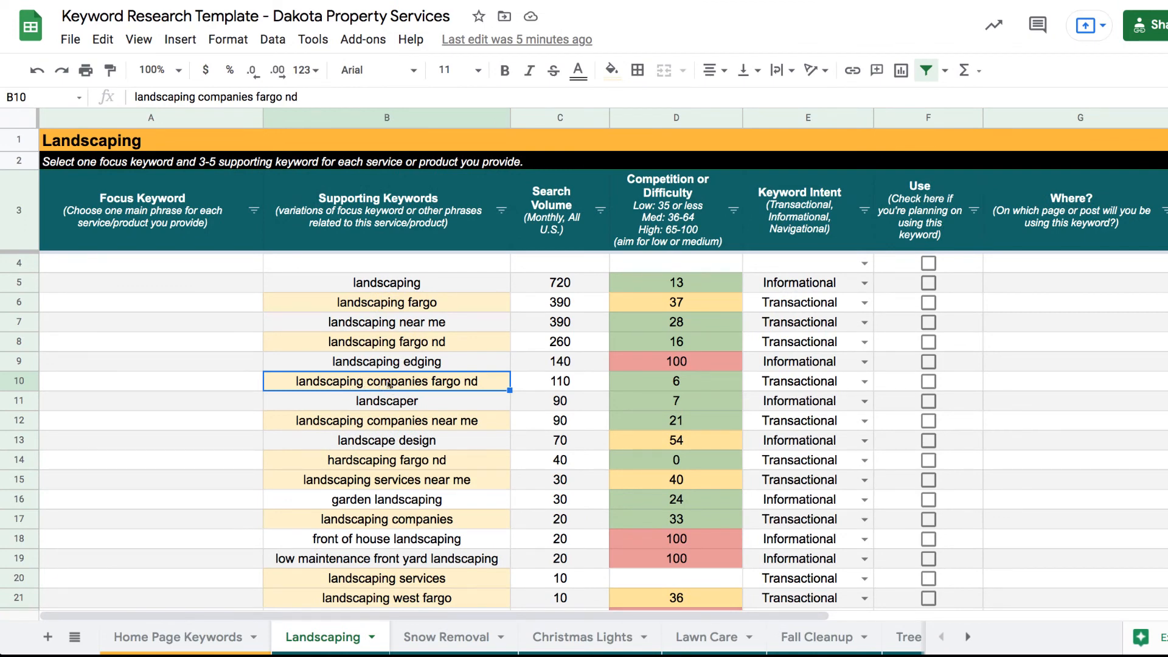
{"action": "left_click", "coordinate": [403, 346]}
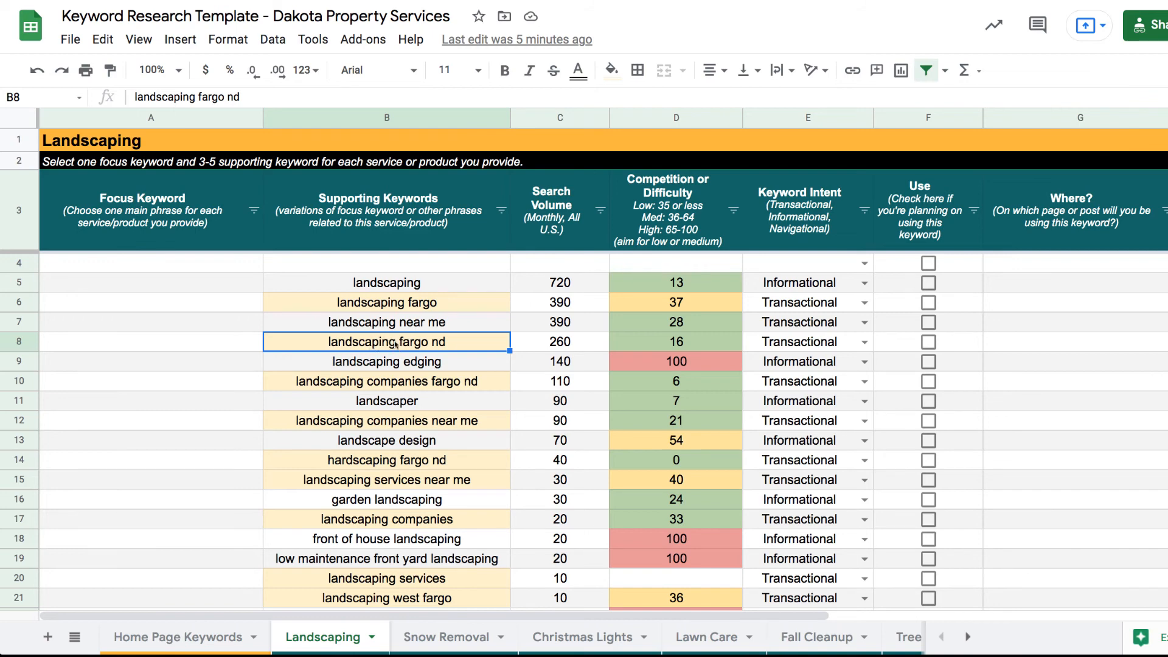
{"action": "left_click", "coordinate": [405, 304]}
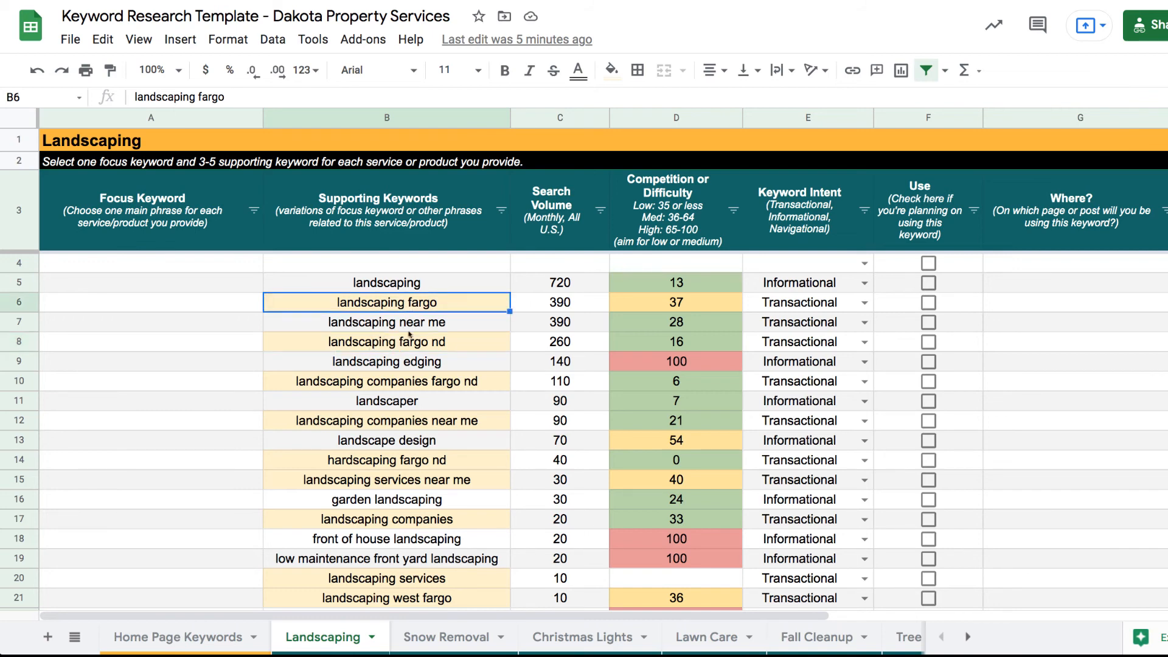
Move the keyword landscaping companies fargo nd from Supporting Keywords into the Focus Keyword column of row 10.
{"action": "left_click", "coordinate": [407, 382]}
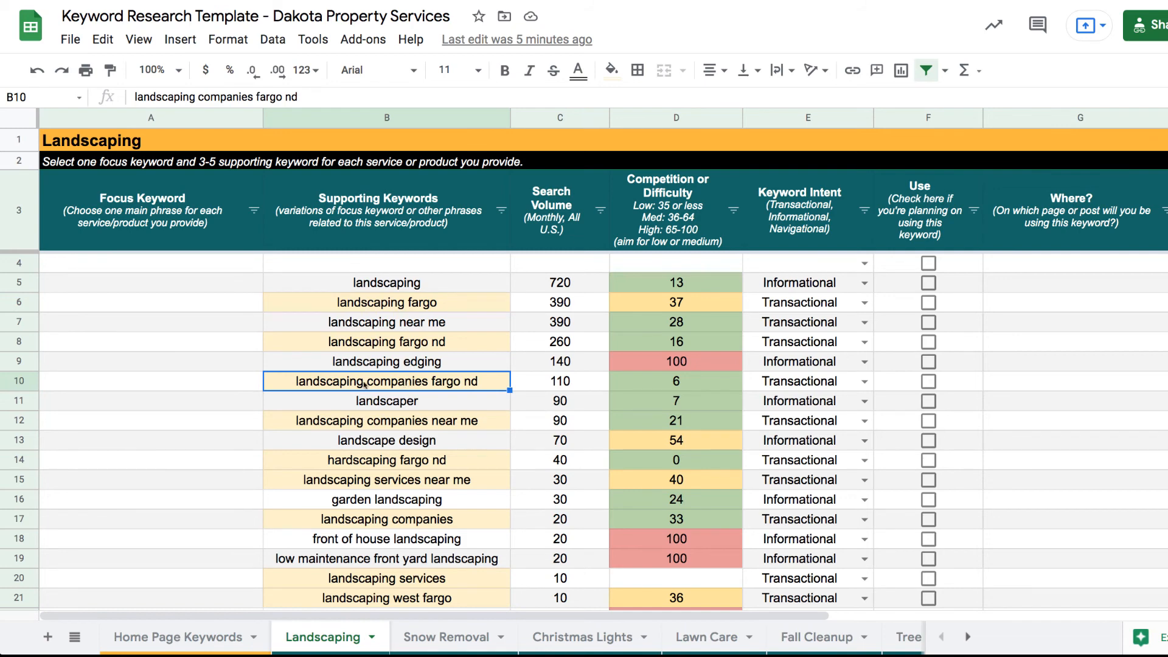
{"action": "key", "text": "ctrl+x"}
{"action": "left_click", "coordinate": [244, 386]}
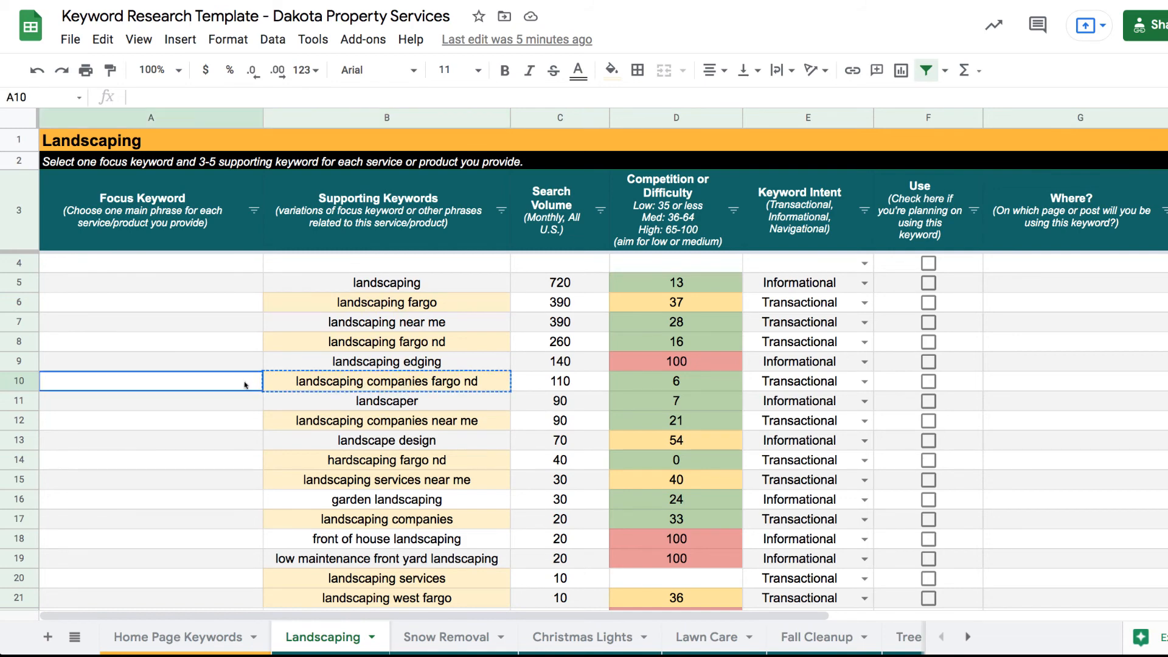
{"action": "key", "text": "ctrl+v"}
{"action": "left_click", "coordinate": [331, 389]}
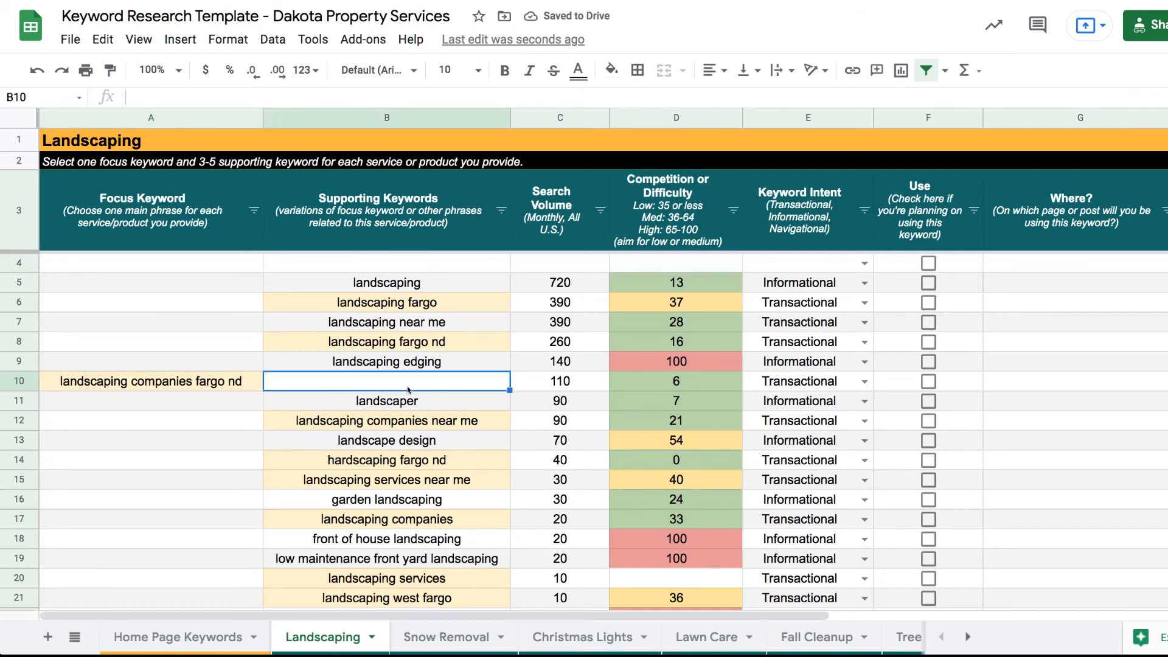
Place the focus keyword landscaping companies fargo nd with its volume, difficulty and intent in row 4, directly below the headers.
{"action": "left_click_drag", "start_coordinate": [209, 391], "coordinate": [810, 383]}
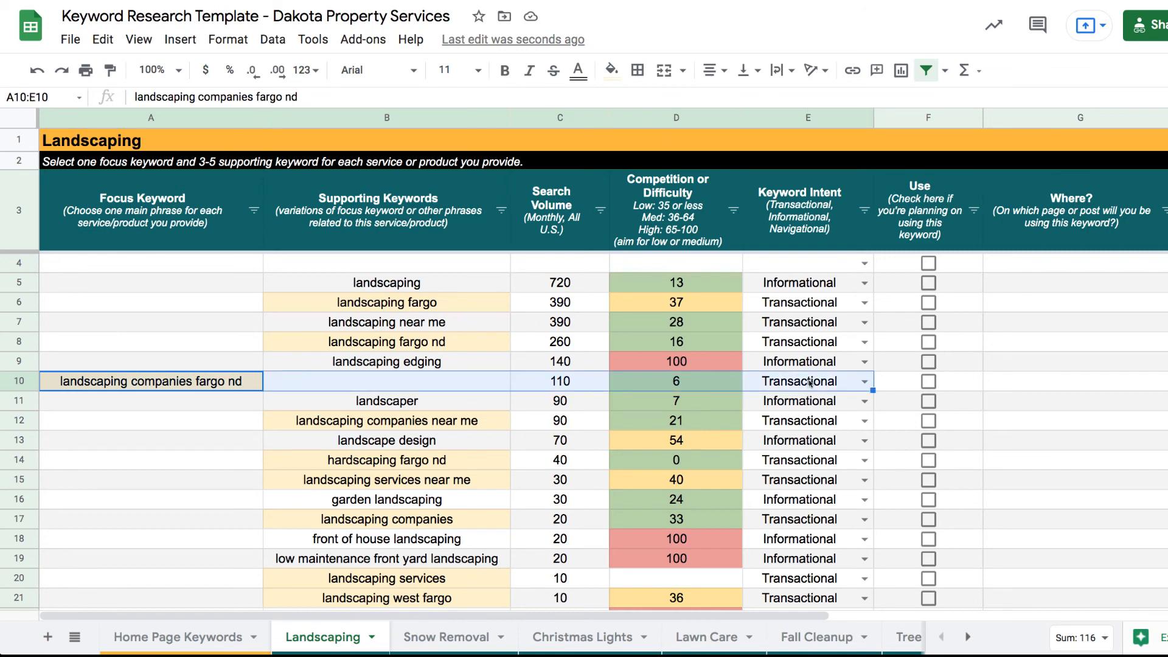
{"action": "key", "text": "ctrl+x"}
{"action": "left_click", "coordinate": [207, 267]}
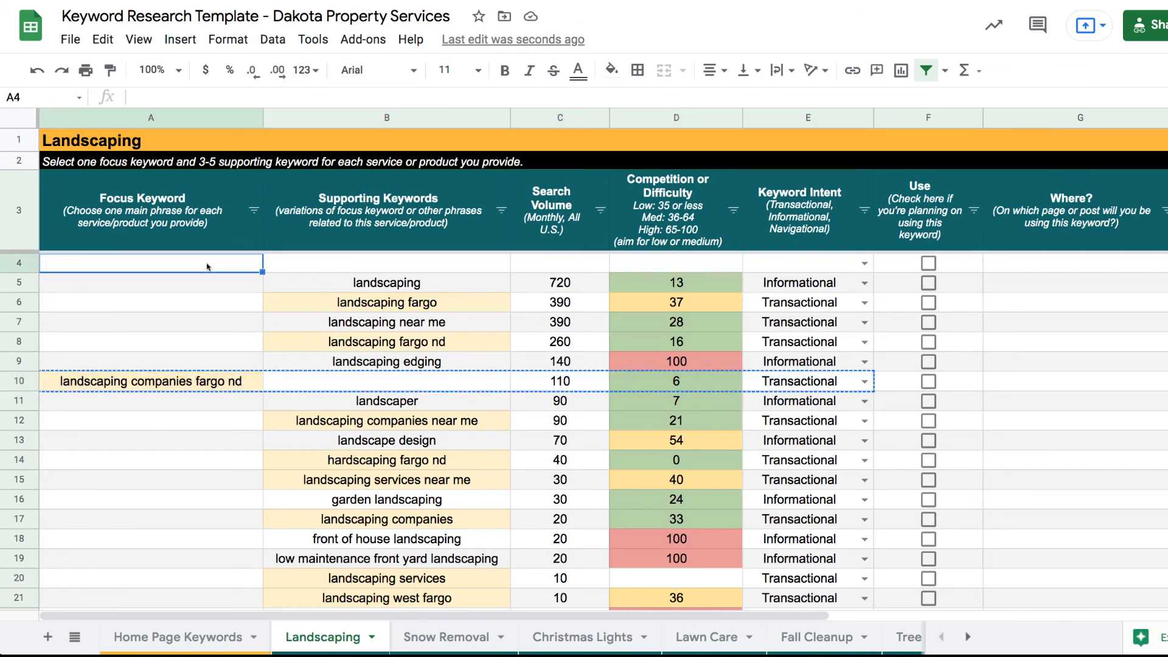
{"action": "key", "text": "ctrl+v"}
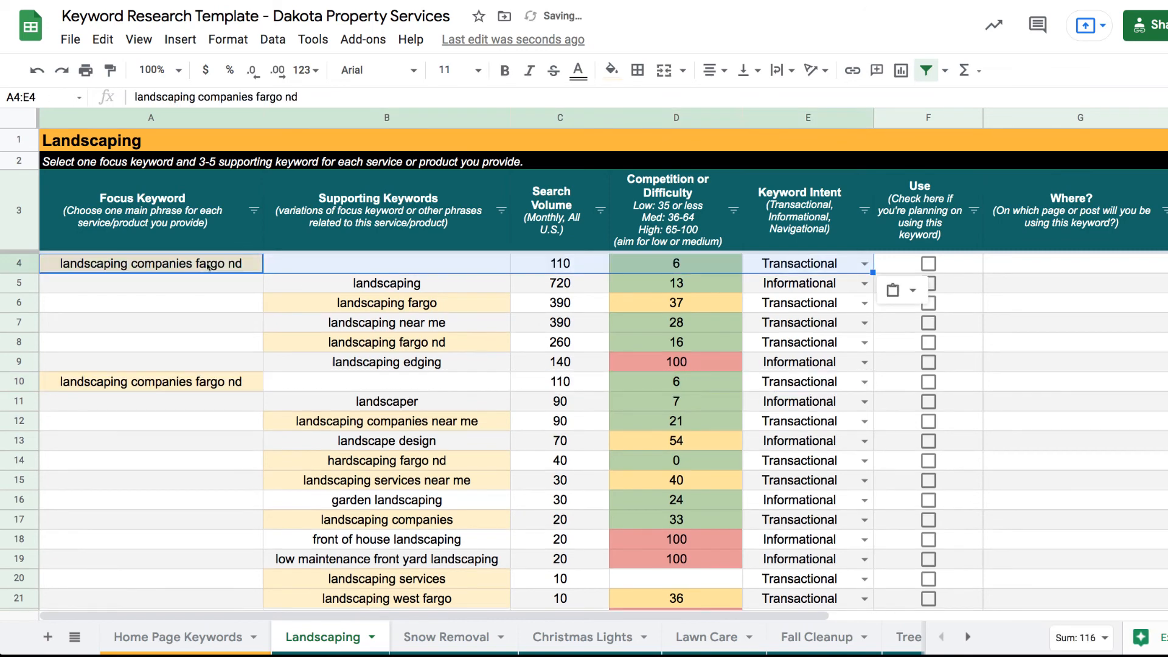
Delete the duplicate landscaping companies fargo nd entry by removing row 10 from the Landscaping sheet.
{"action": "left_click", "coordinate": [187, 382]}
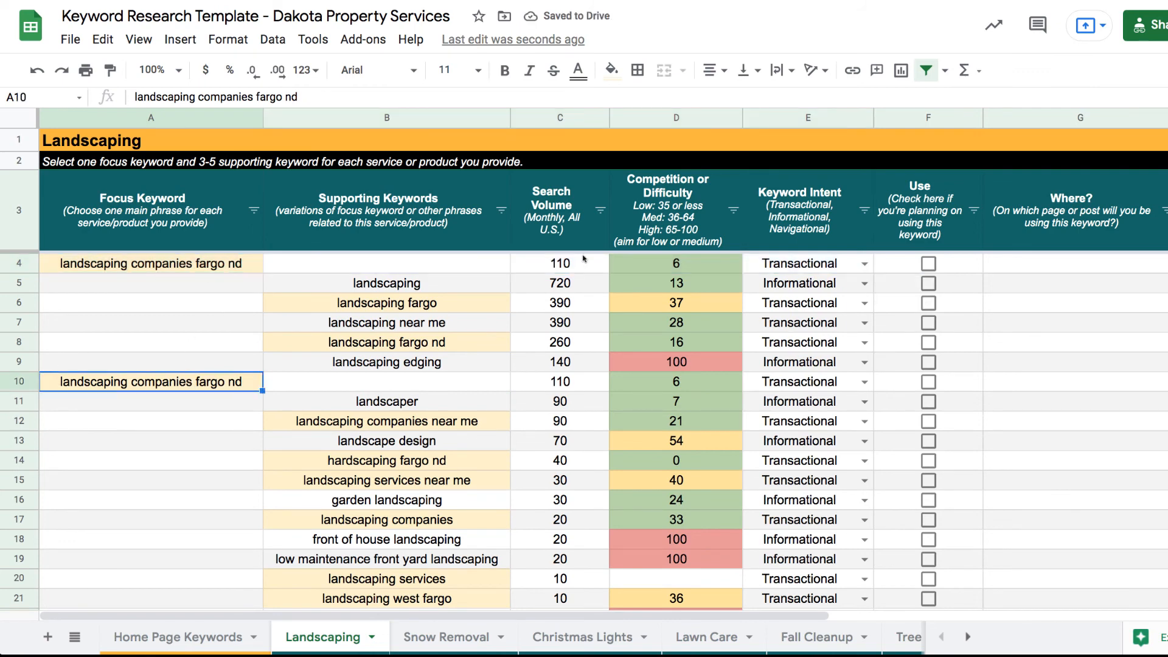
{"action": "left_click", "coordinate": [24, 381]}
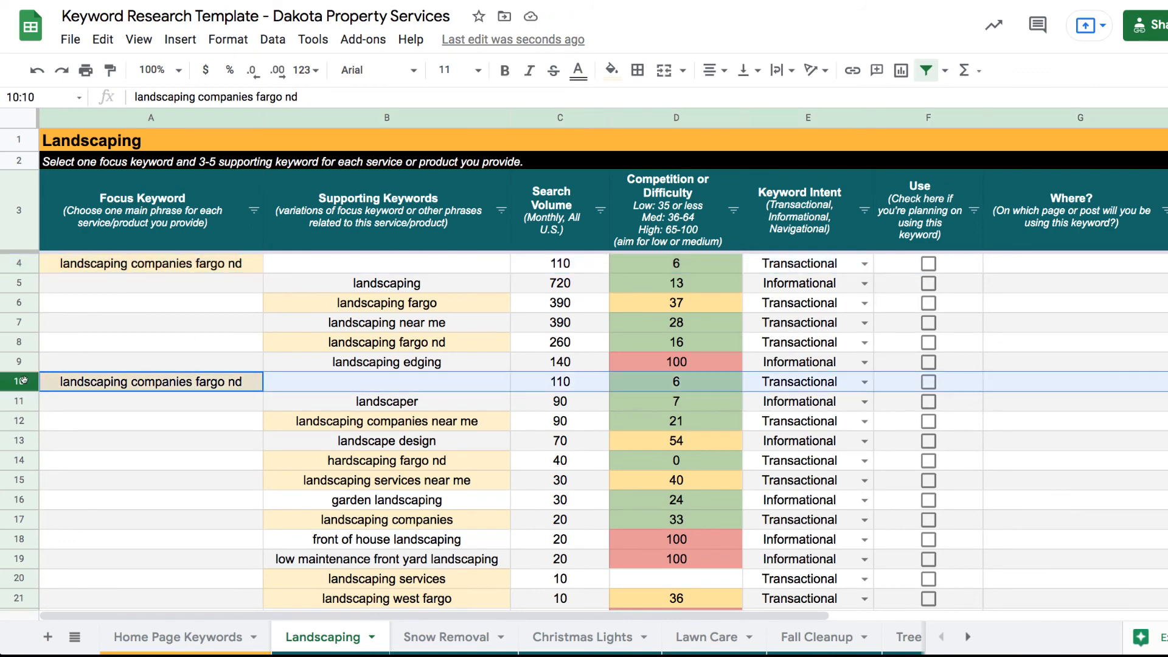
{"action": "right_click", "coordinate": [25, 381]}
{"action": "left_click", "coordinate": [87, 316]}
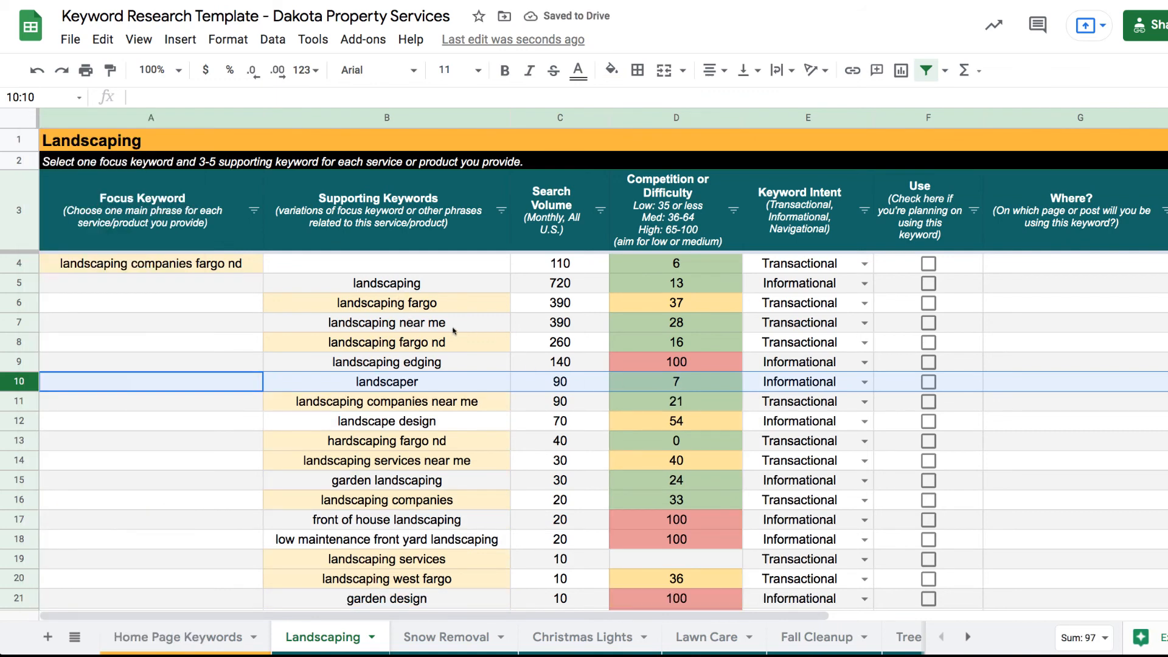
Assign the focus keyword landscaping companies fargo nd to the Landscaping page in row 4's Where? column.
{"action": "left_click", "coordinate": [1014, 267]}
{"action": "double_click", "coordinate": [1014, 265]}
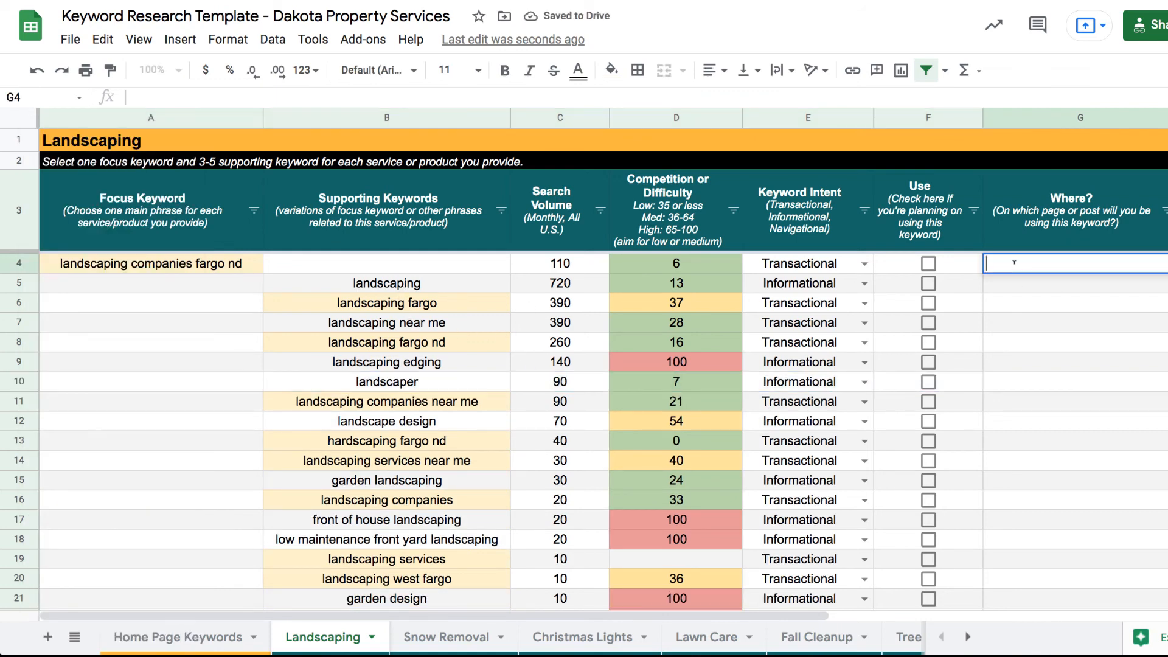
{"action": "type", "text": "Landsa"}
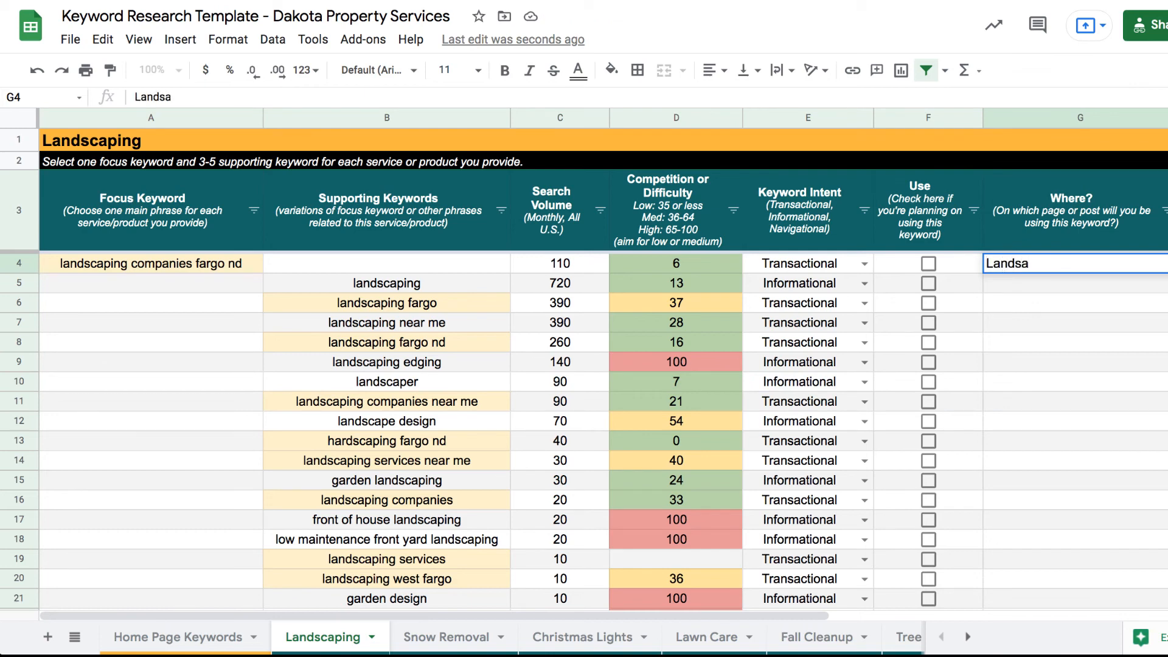
{"action": "key", "text": "BackSpace"}
{"action": "type", "text": "caping page"}
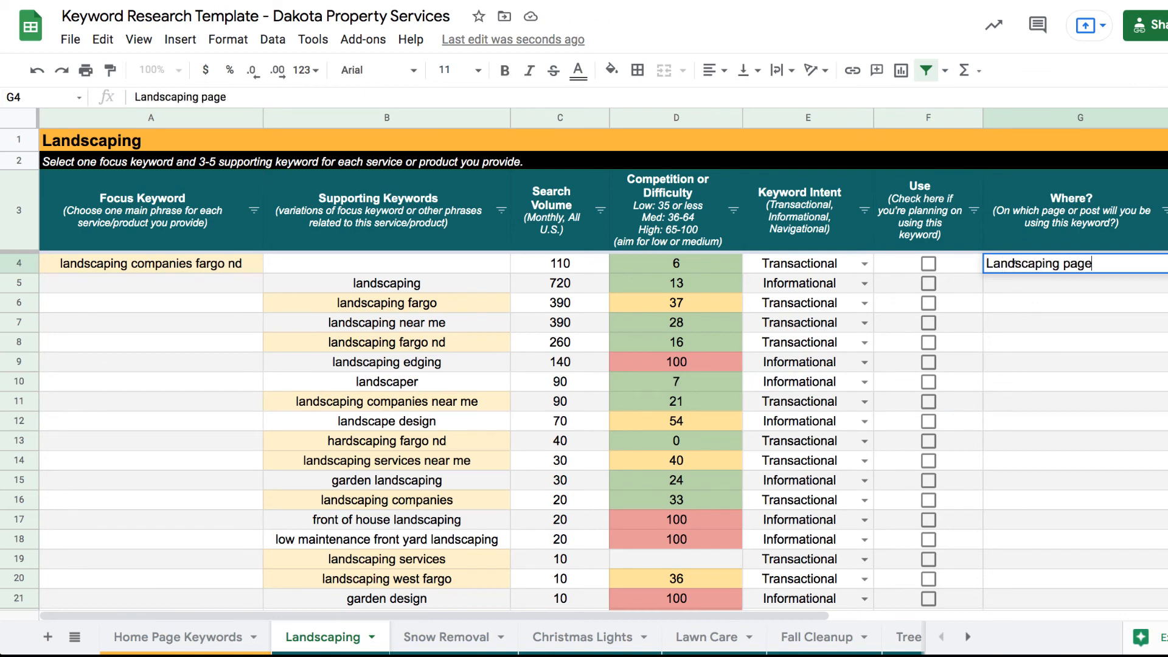
{"action": "left_click", "coordinate": [1023, 306]}
Copy the Landscaping page entry into the Where? column for landscaping fargo and landscaping fargo nd.
{"action": "triple_click", "coordinate": [1030, 263]}
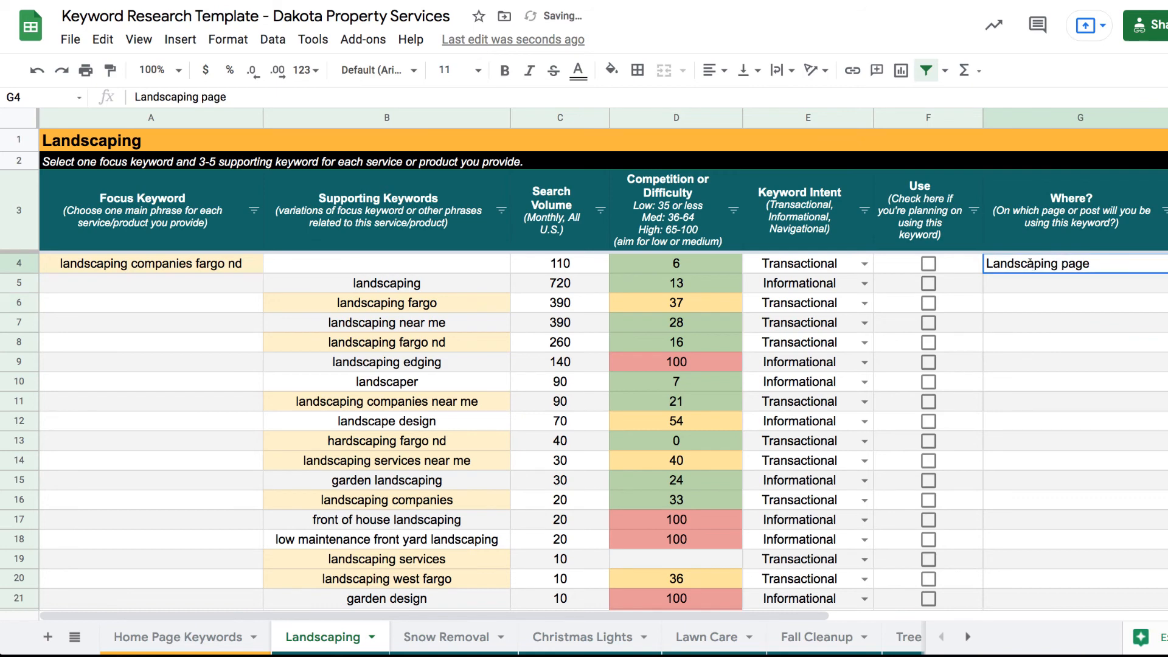
{"action": "key", "text": "ctrl+c"}
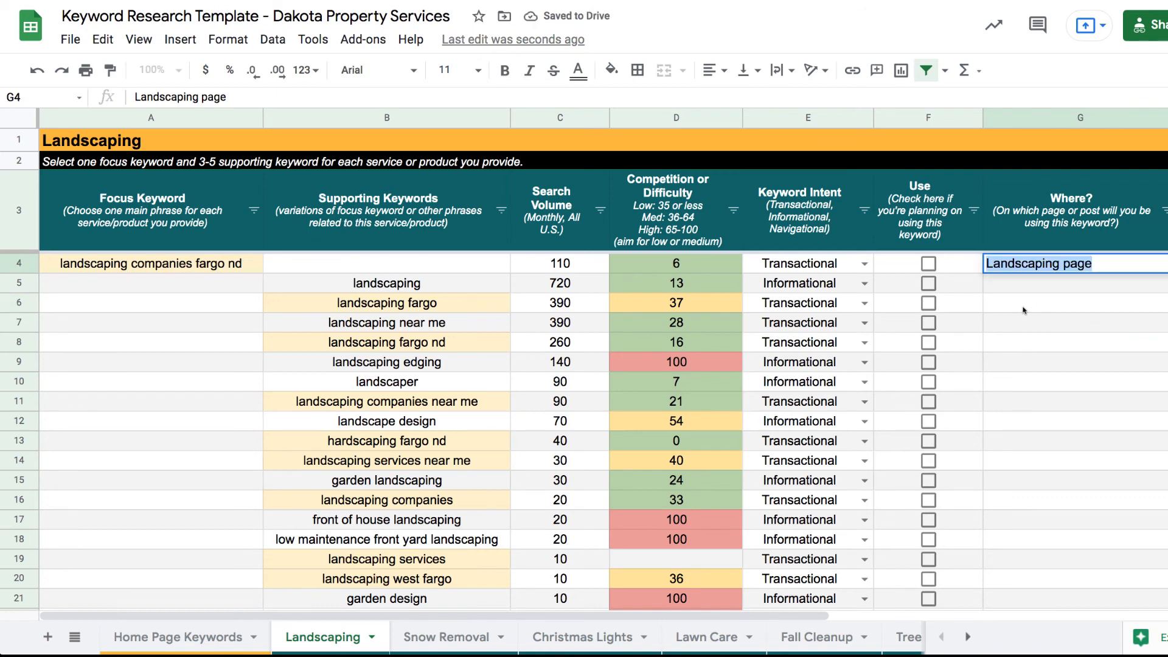
{"action": "left_click", "coordinate": [1025, 308]}
{"action": "key", "text": "ctrl+v"}
{"action": "left_click", "coordinate": [1024, 344]}
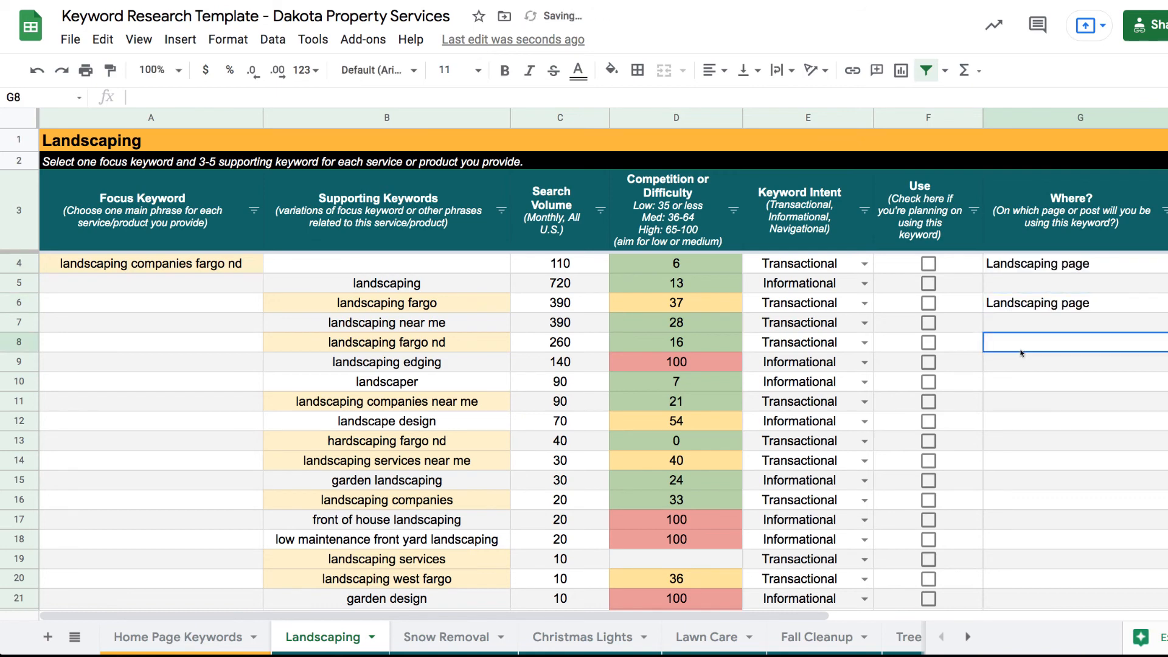
{"action": "key", "text": "ctrl+v"}
{"action": "left_click", "coordinate": [1026, 365]}
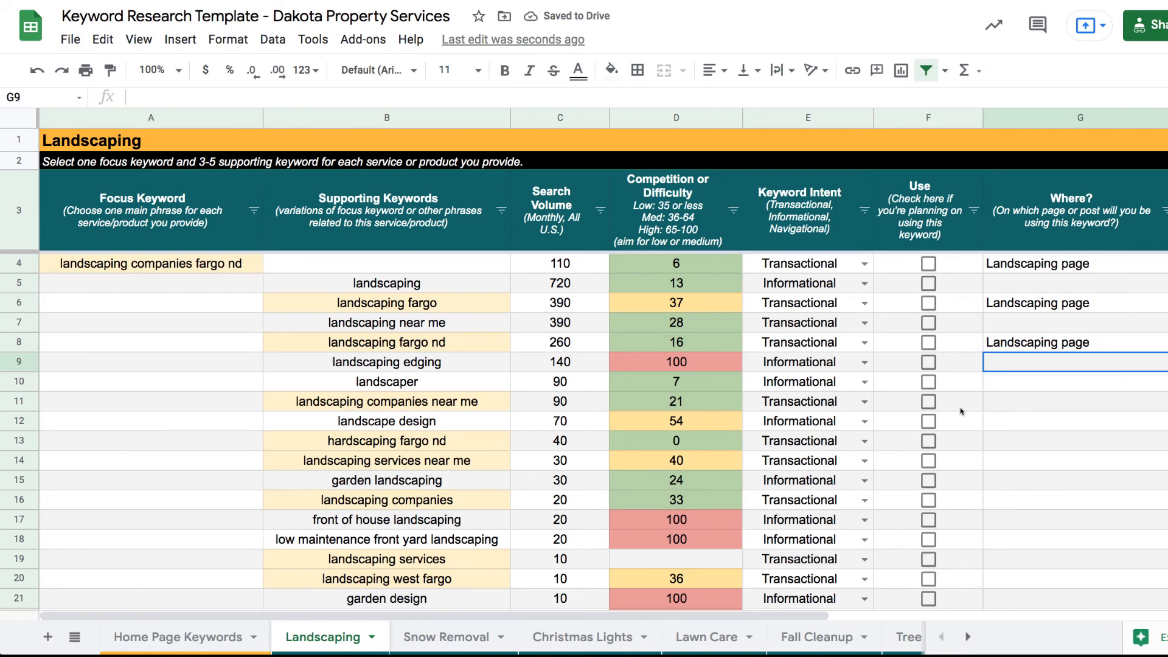
Enter Patios Page as the target page for the keyword hardscaping fargo nd.
{"action": "left_click", "coordinate": [478, 447]}
{"action": "double_click", "coordinate": [1060, 446]}
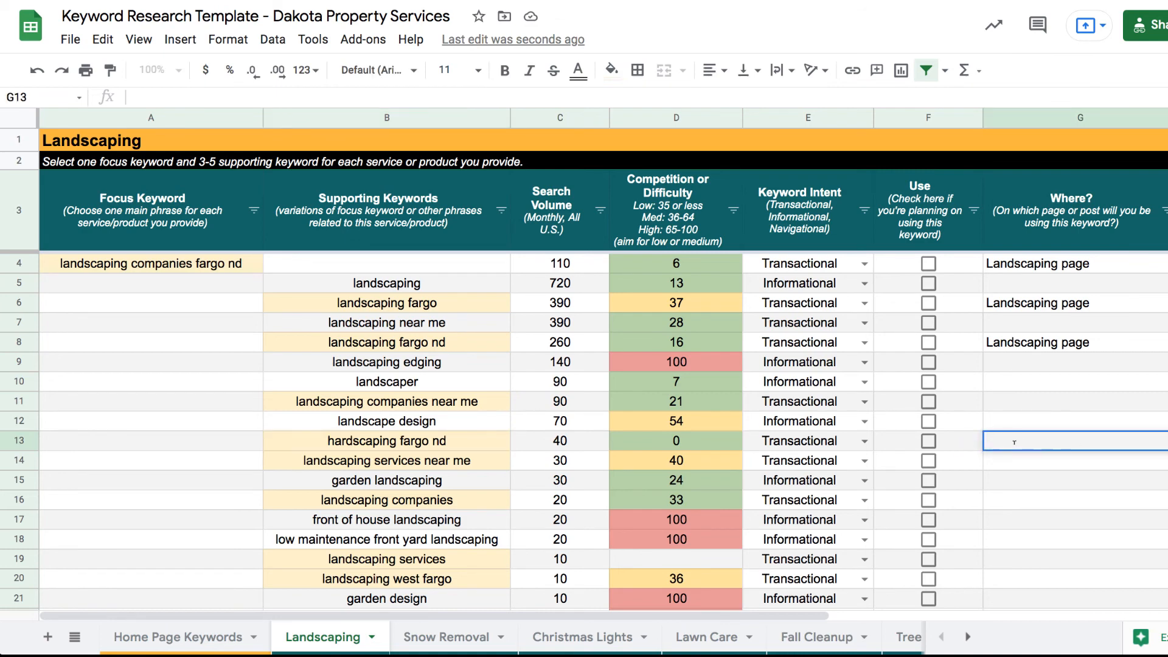
{"action": "type", "text": "Patios Page"}
{"action": "left_click", "coordinate": [1021, 469]}
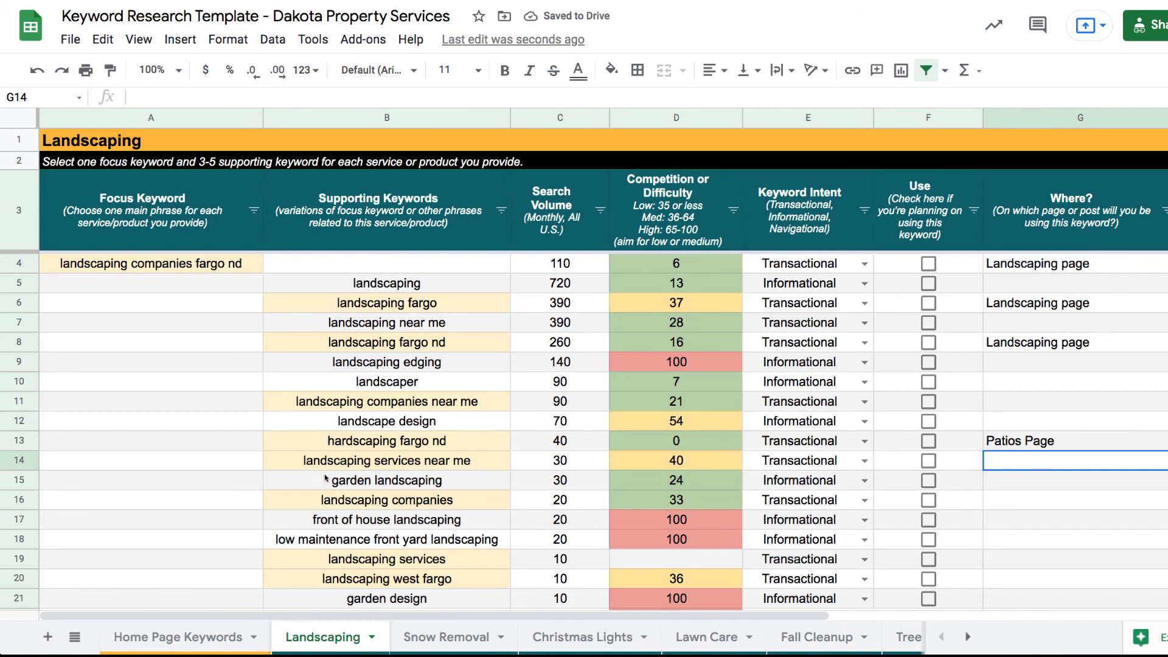
Enter Landscaping page as the target page for the keyword landscaping services near me.
{"action": "left_click", "coordinate": [421, 502]}
{"action": "left_click", "coordinate": [418, 462]}
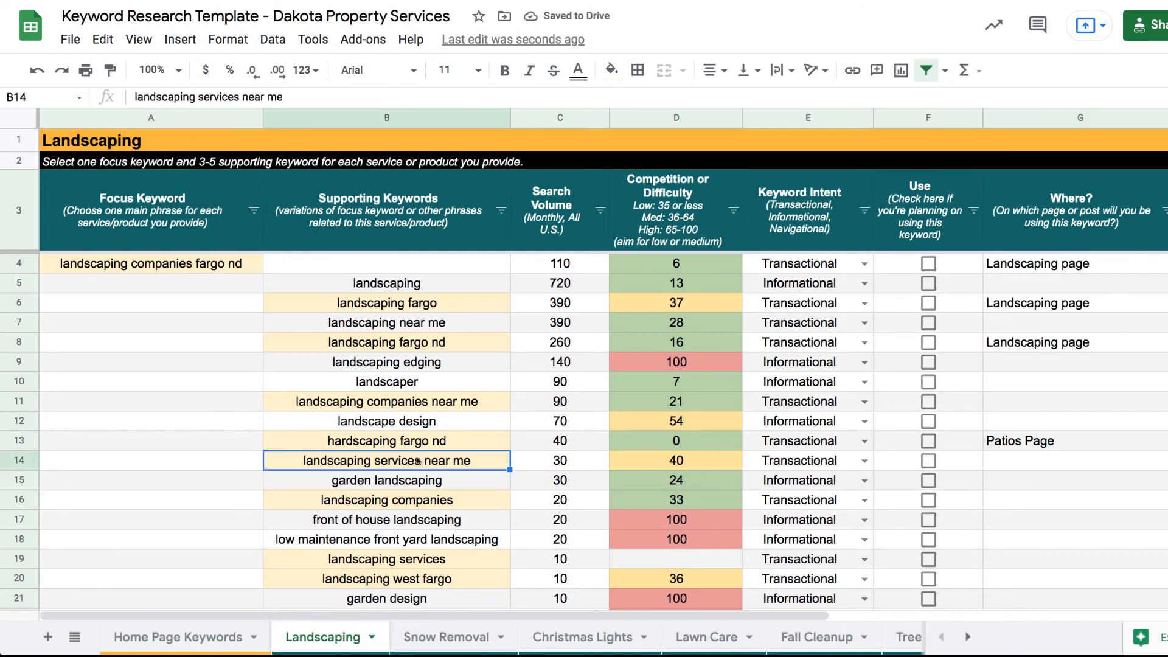
{"action": "left_click", "coordinate": [1017, 468]}
{"action": "type", "text": "Landscaping page"}
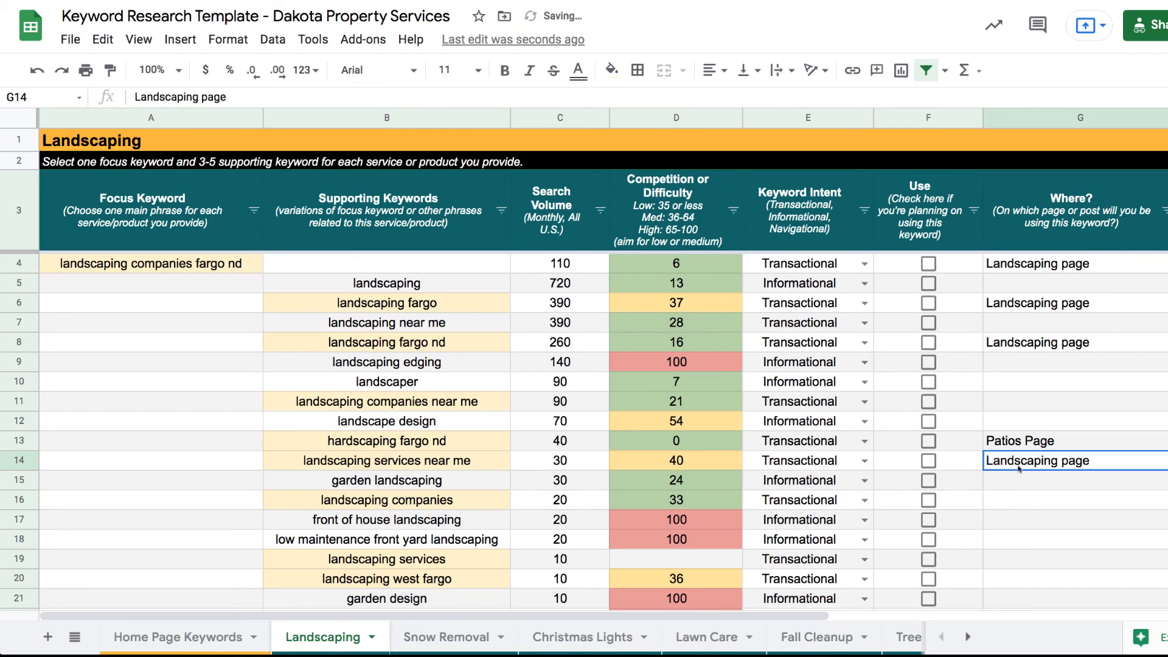
{"action": "left_click", "coordinate": [1022, 486]}
Enter West Fargo Page as the target page for the keyword landscaping west fargo.
{"action": "scroll", "coordinate": [1022, 486], "scroll_direction": "down", "scroll_amount": 2}
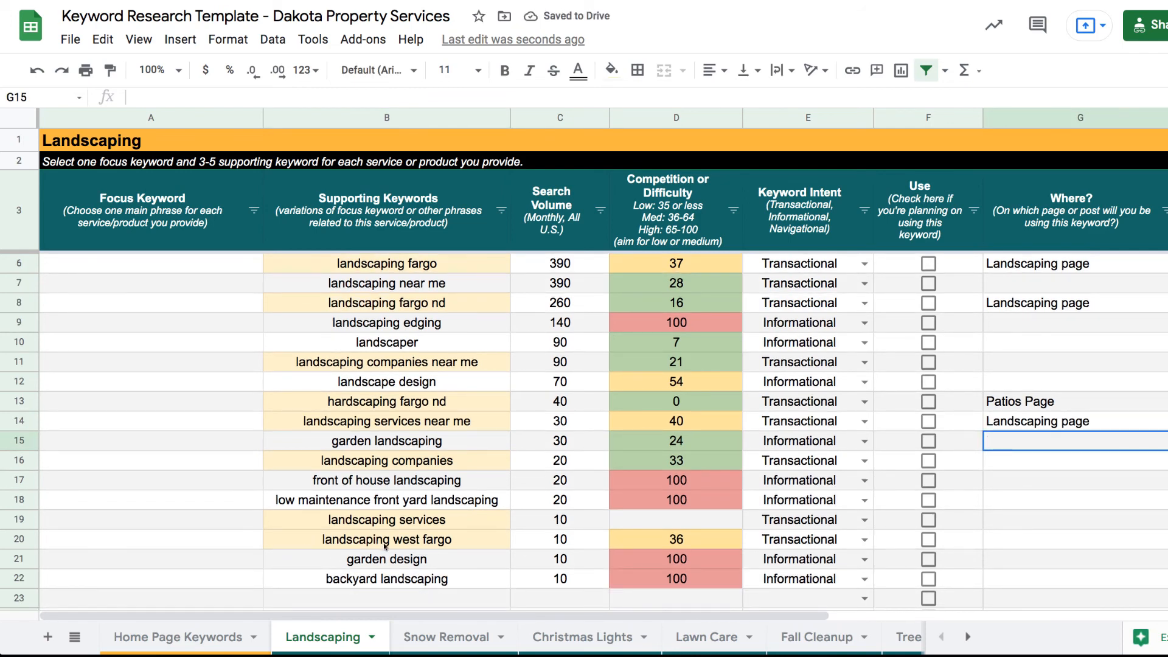
{"action": "left_click", "coordinate": [1017, 543]}
{"action": "type", "text": "West "}
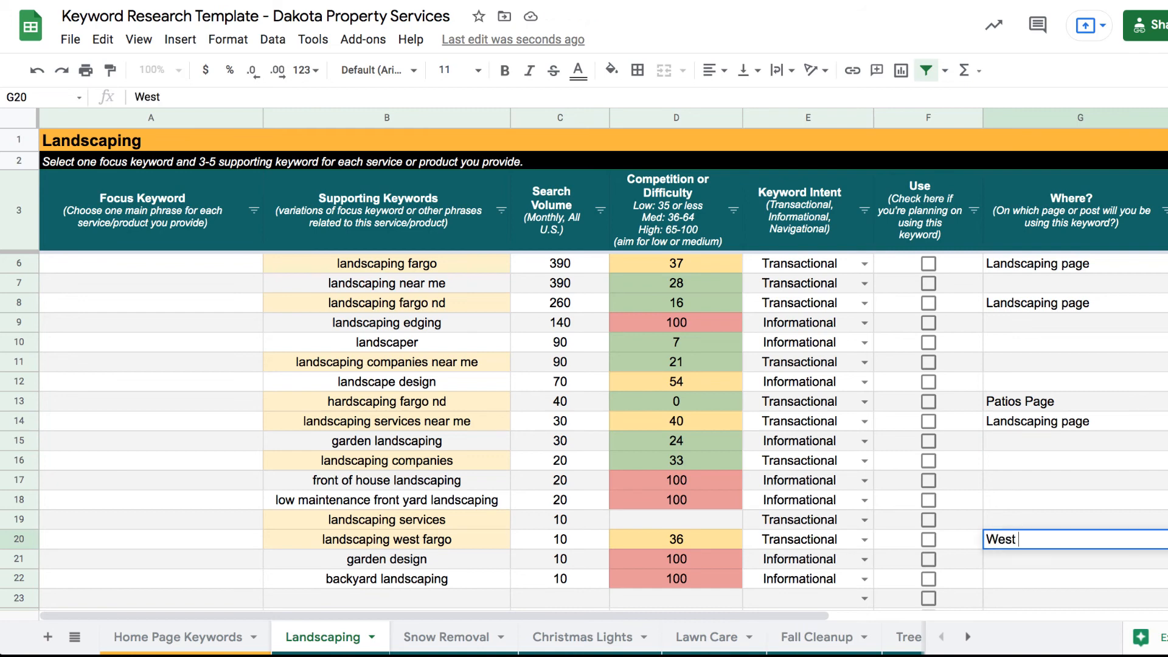
{"action": "type", "text": "Fargo Page"}
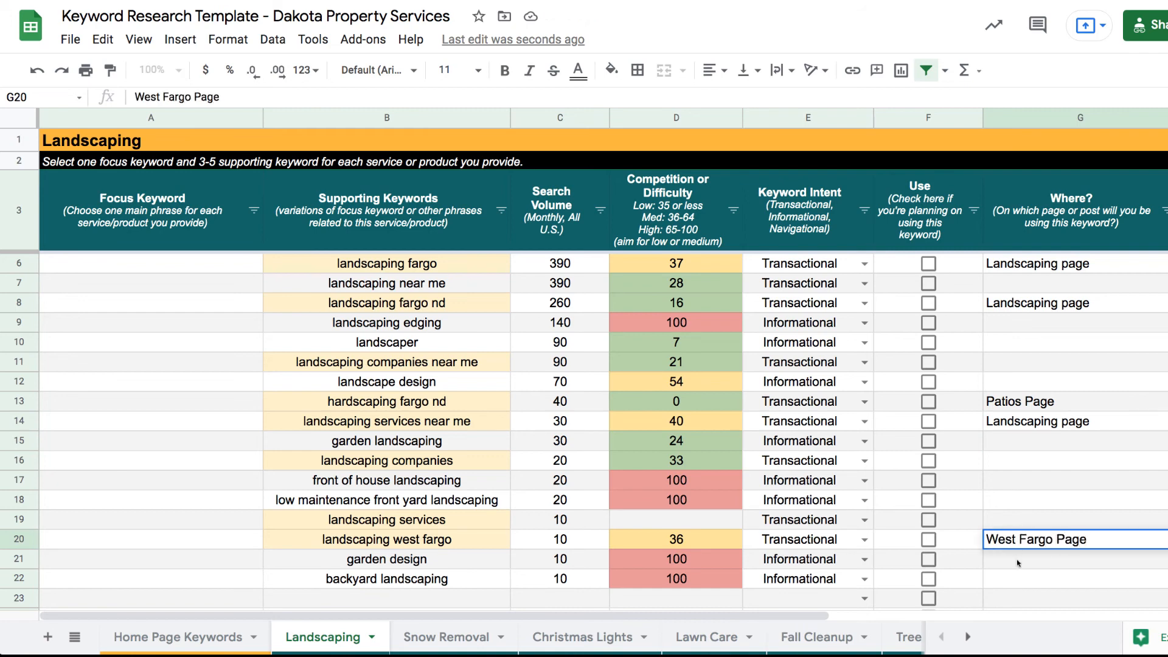
{"action": "key", "text": "Return"}
{"action": "scroll", "coordinate": [1042, 298], "scroll_direction": "right", "scroll_amount": 5}
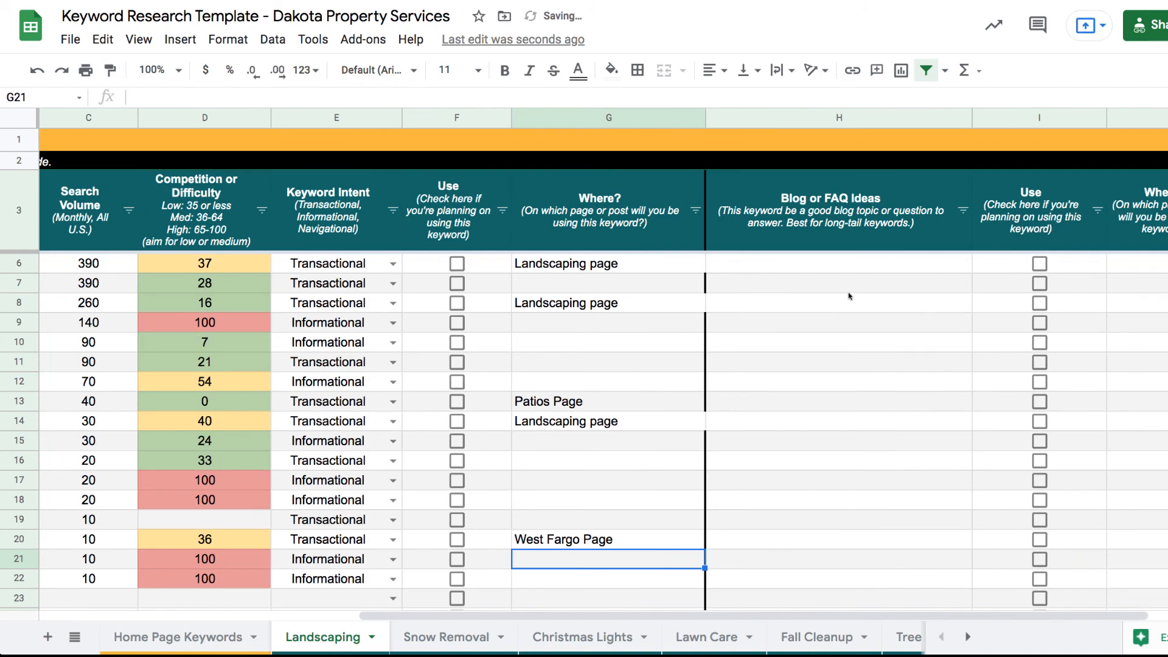
{"action": "left_click", "coordinate": [918, 287]}
{"action": "left_click", "coordinate": [687, 304]}
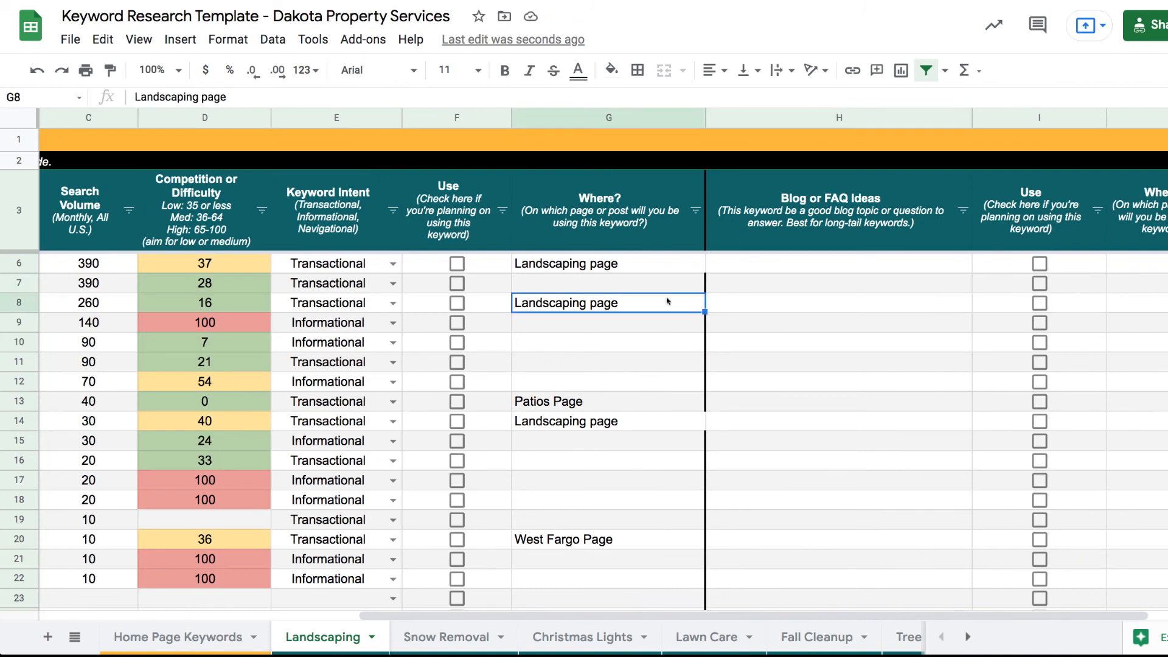
{"action": "left_click", "coordinate": [636, 270]}
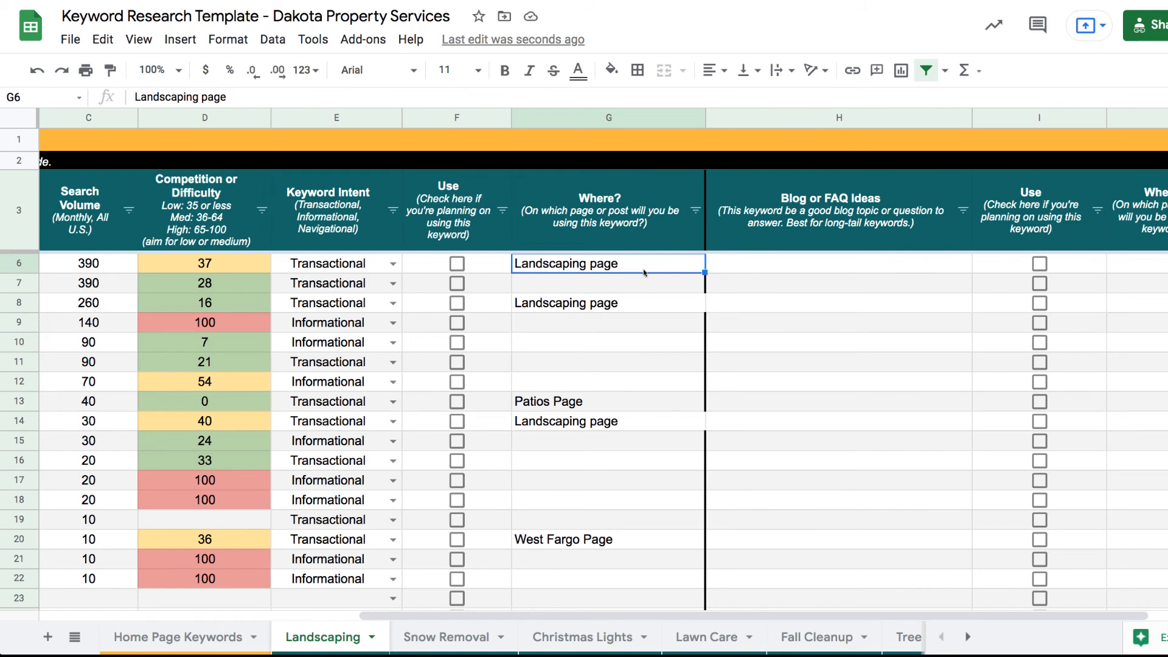
{"action": "scroll", "coordinate": [637, 270], "scroll_direction": "left", "scroll_amount": 5}
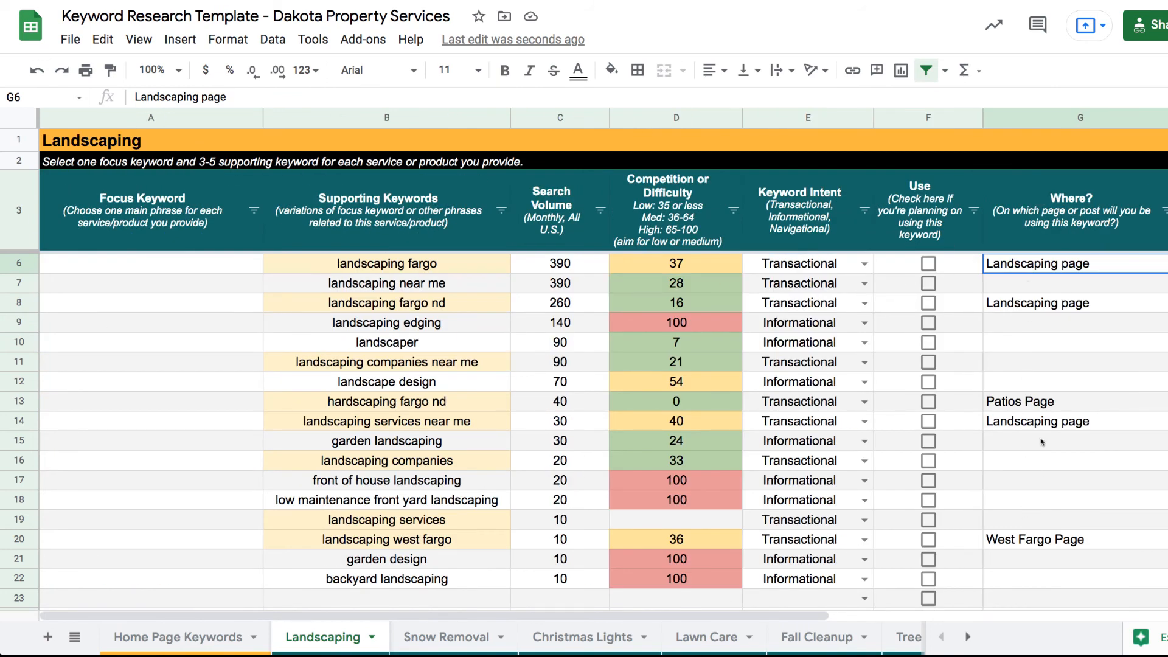
Mark as used every landscaping keyword that has a target page, in rows 4, 6, 8, 13, 14 and 20.
{"action": "scroll", "coordinate": [1041, 442], "scroll_direction": "up", "scroll_amount": 1}
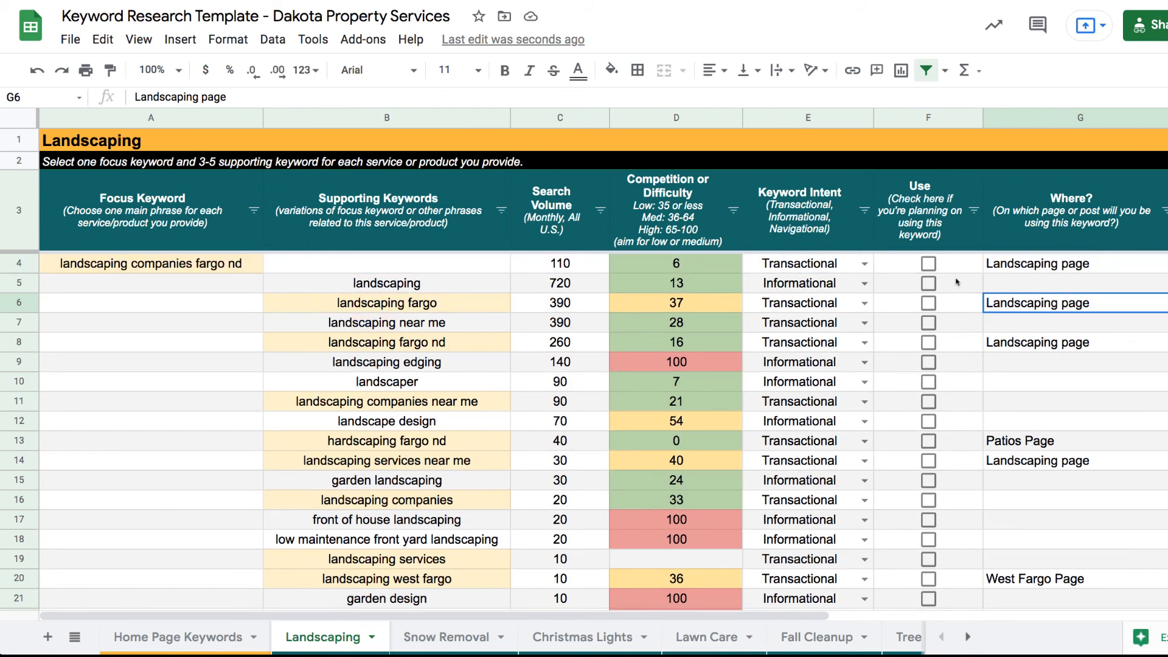
{"action": "left_click", "coordinate": [928, 263]}
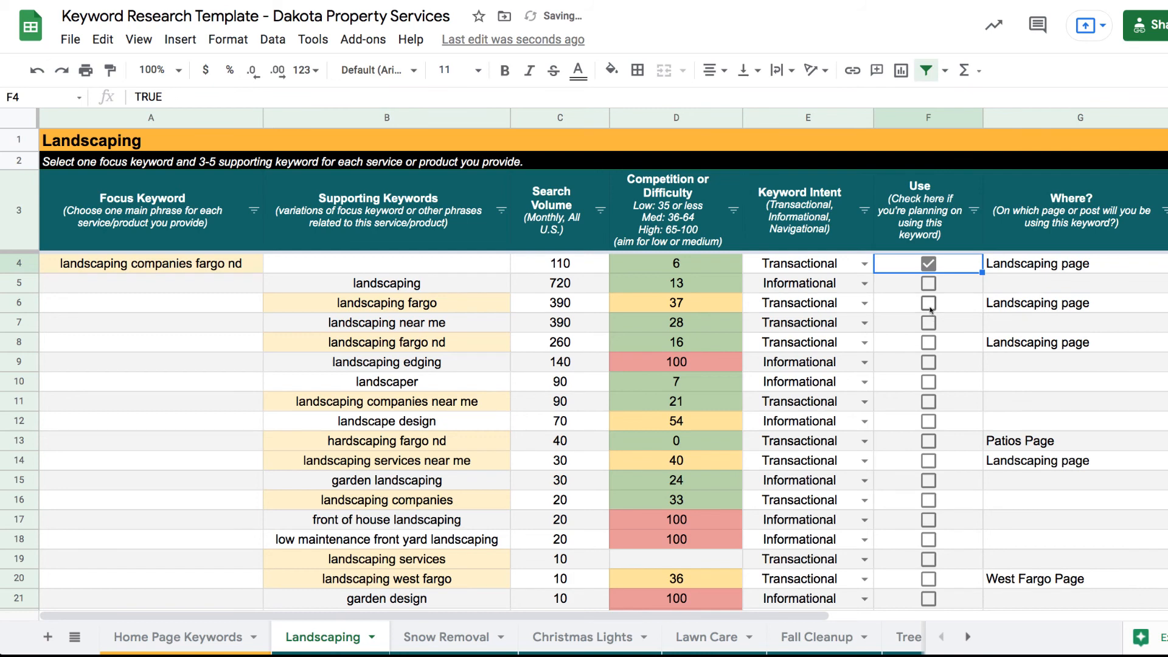
{"action": "left_click", "coordinate": [929, 303]}
{"action": "left_click", "coordinate": [929, 342]}
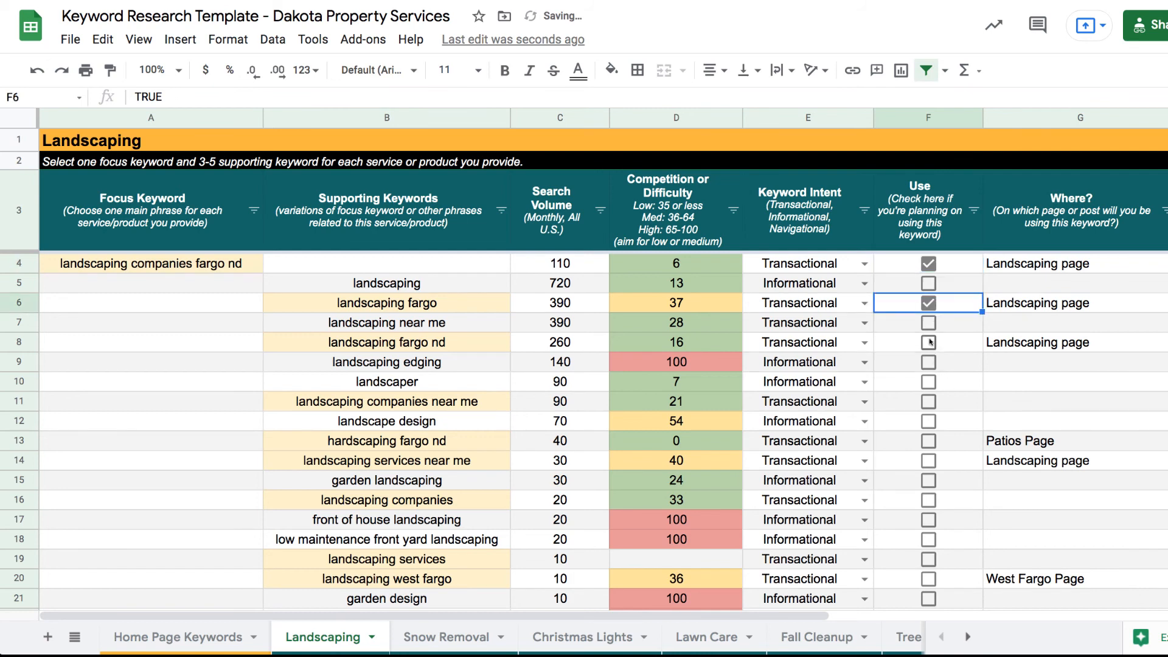
{"action": "left_click", "coordinate": [929, 441]}
{"action": "left_click", "coordinate": [929, 461]}
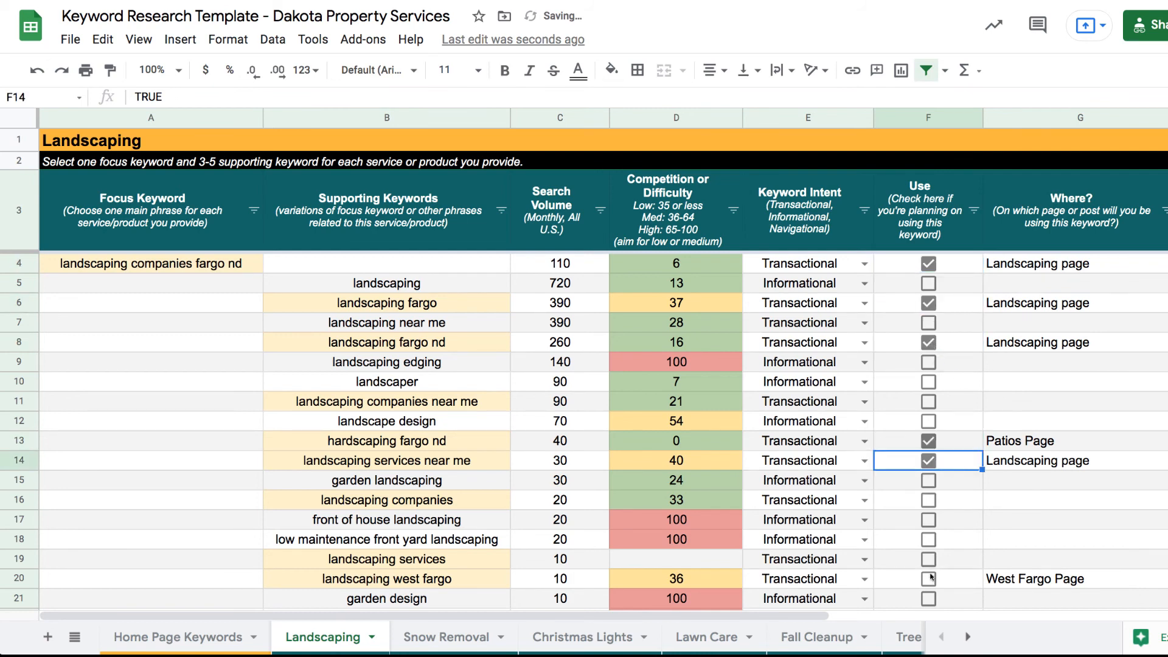
{"action": "left_click", "coordinate": [929, 579]}
{"action": "left_click", "coordinate": [1059, 508]}
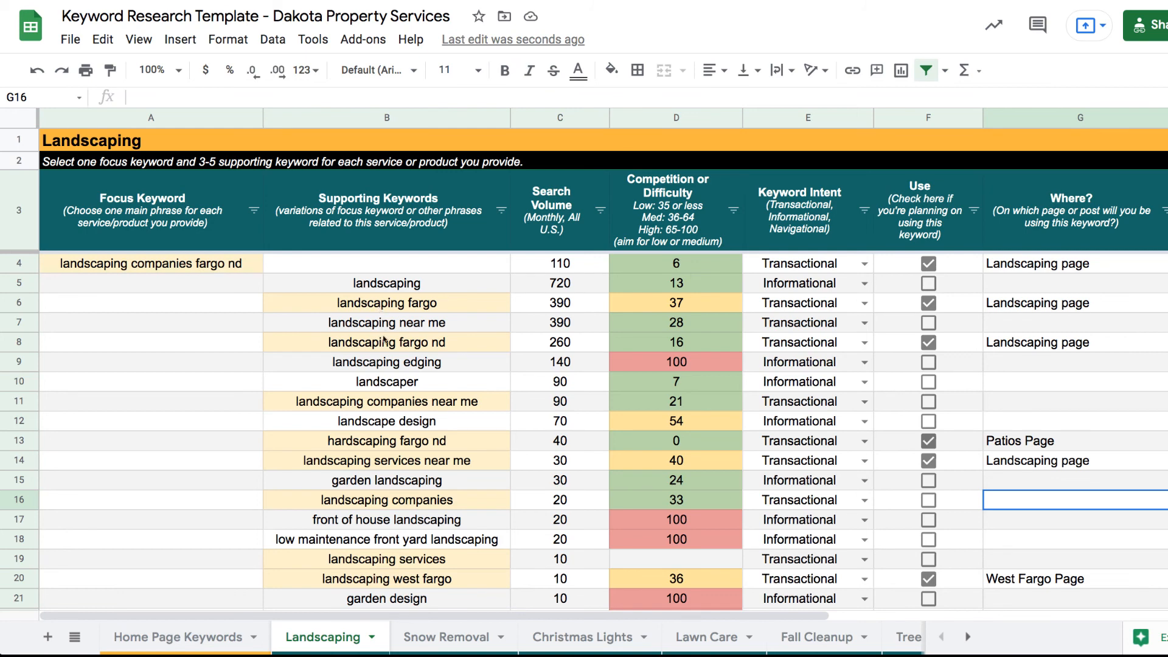
Mark the keyword landscaping services as used and assign it to the Home Page.
{"action": "scroll", "coordinate": [387, 370], "scroll_direction": "down", "scroll_amount": 1}
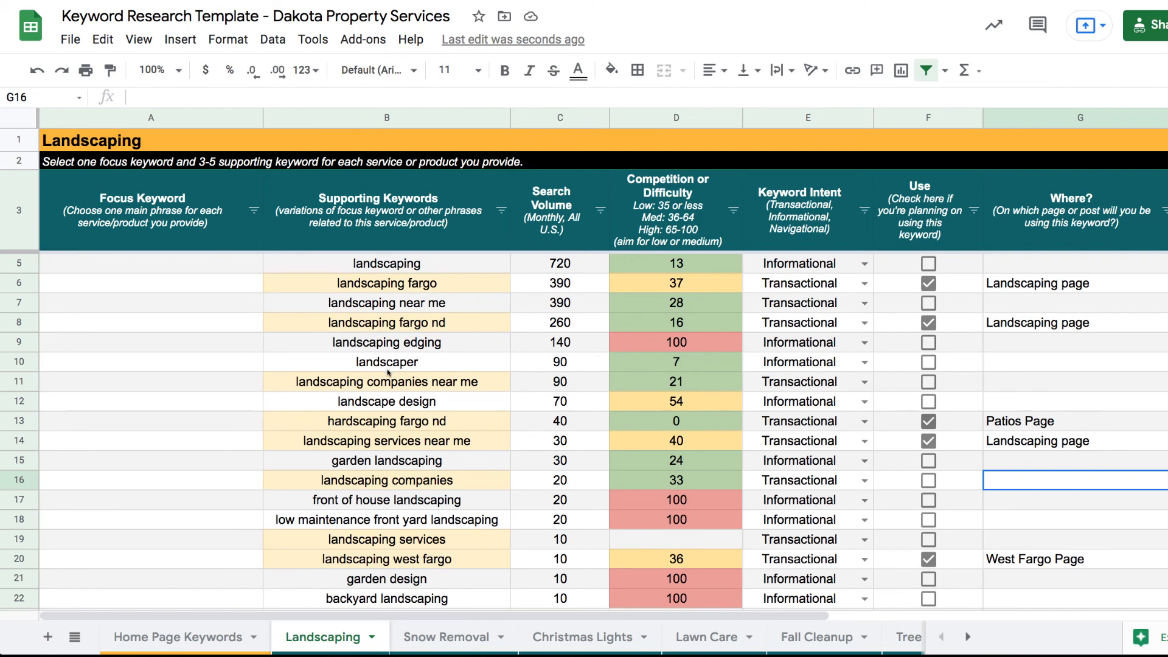
{"action": "scroll", "coordinate": [388, 372], "scroll_direction": "up", "scroll_amount": 1}
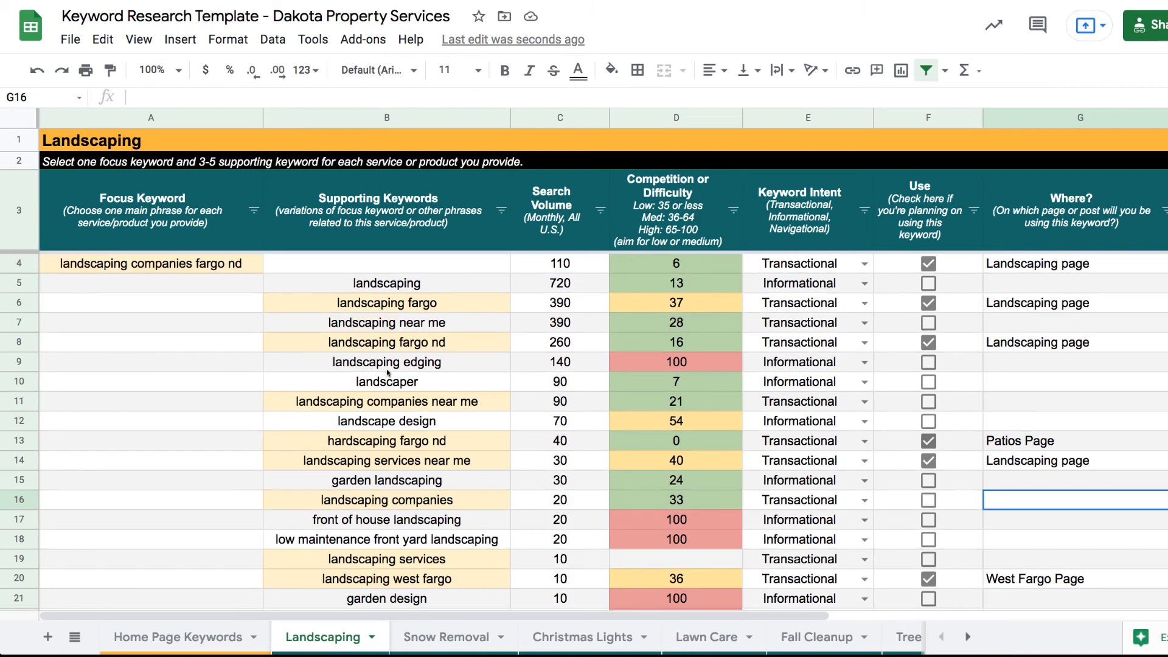
{"action": "left_click", "coordinate": [449, 558]}
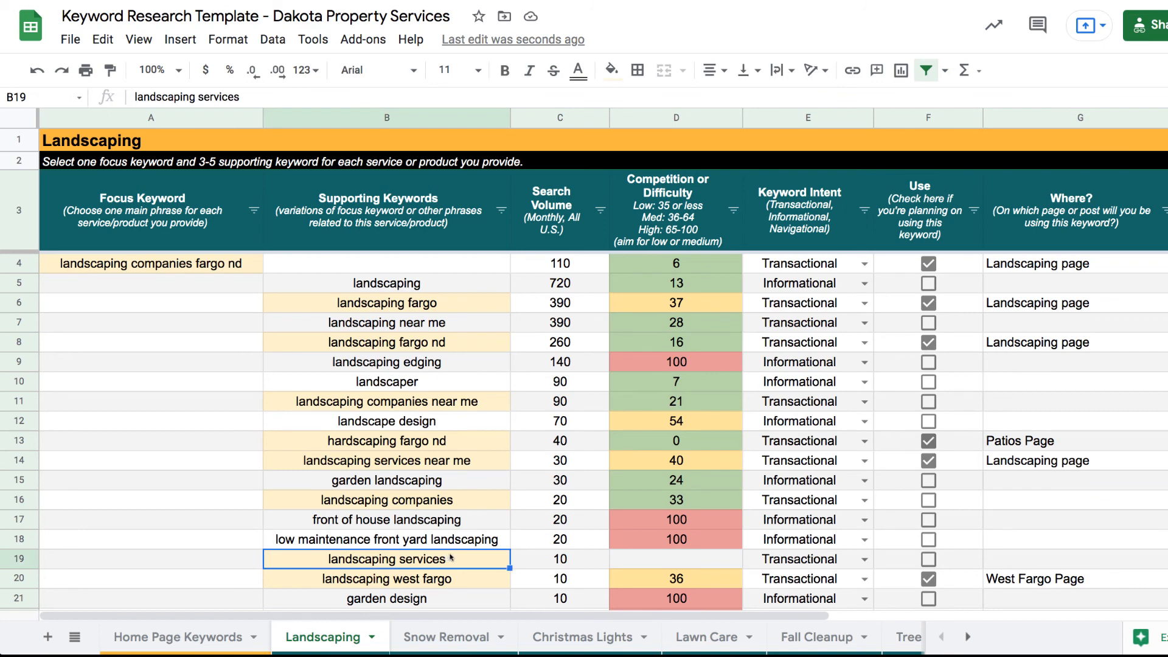
{"action": "left_click", "coordinate": [1049, 563]}
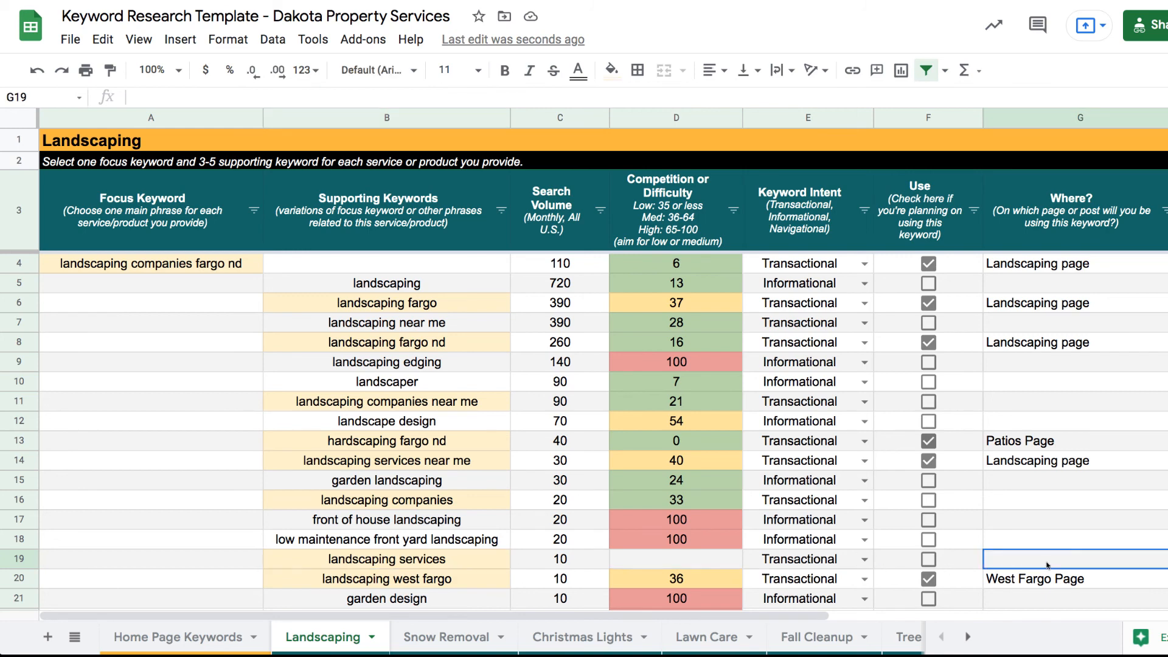
{"action": "left_click", "coordinate": [931, 559]}
{"action": "type", "text": "Home Page"}
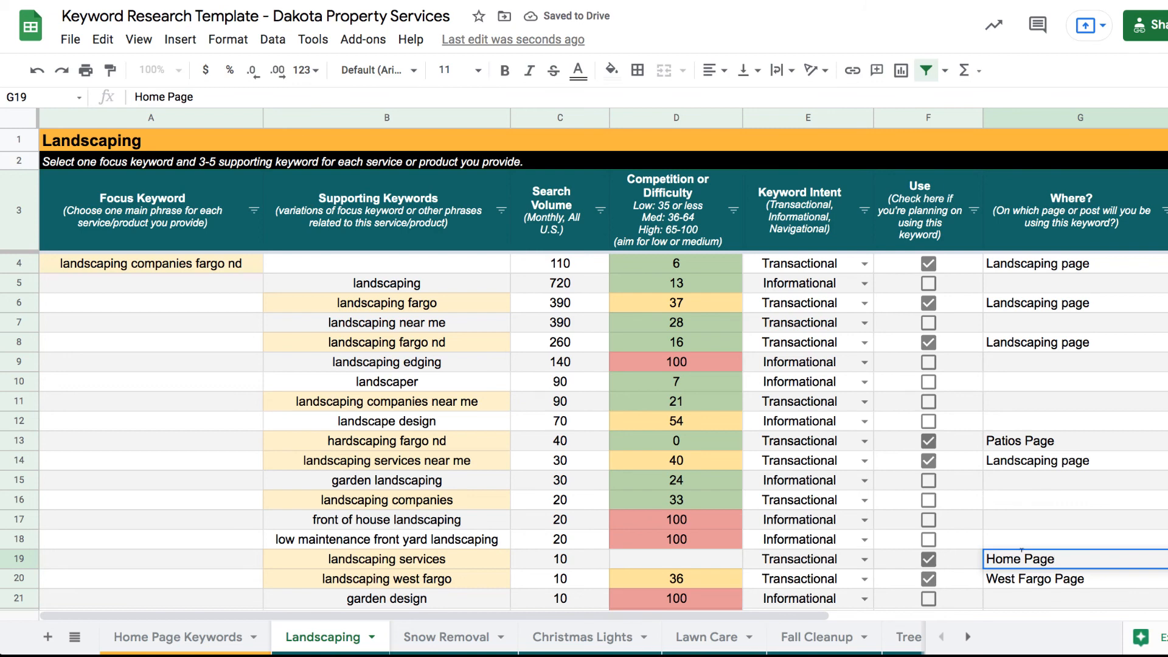
{"action": "left_click", "coordinate": [1019, 532]}
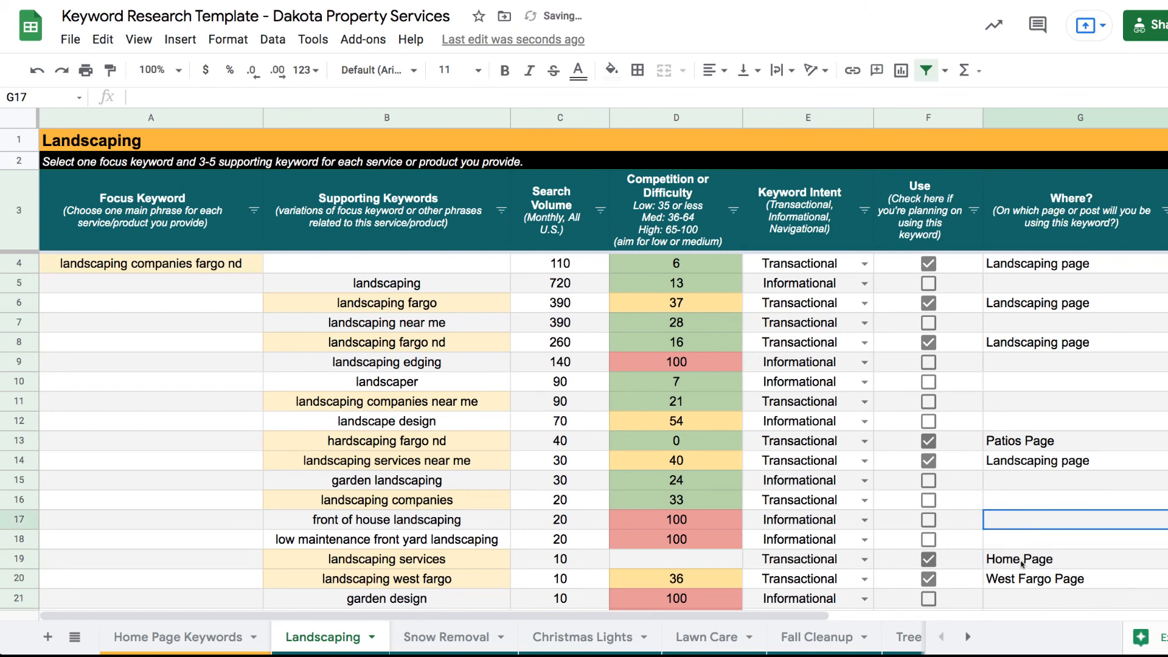
On the Home Page Keywords sheet, enter Dakota as the start of the main target keyword in A4.
{"action": "scroll", "coordinate": [1022, 564], "scroll_direction": "down", "scroll_amount": 1}
{"action": "scroll", "coordinate": [367, 526], "scroll_direction": "up", "scroll_amount": 1}
{"action": "left_click", "coordinate": [226, 637]}
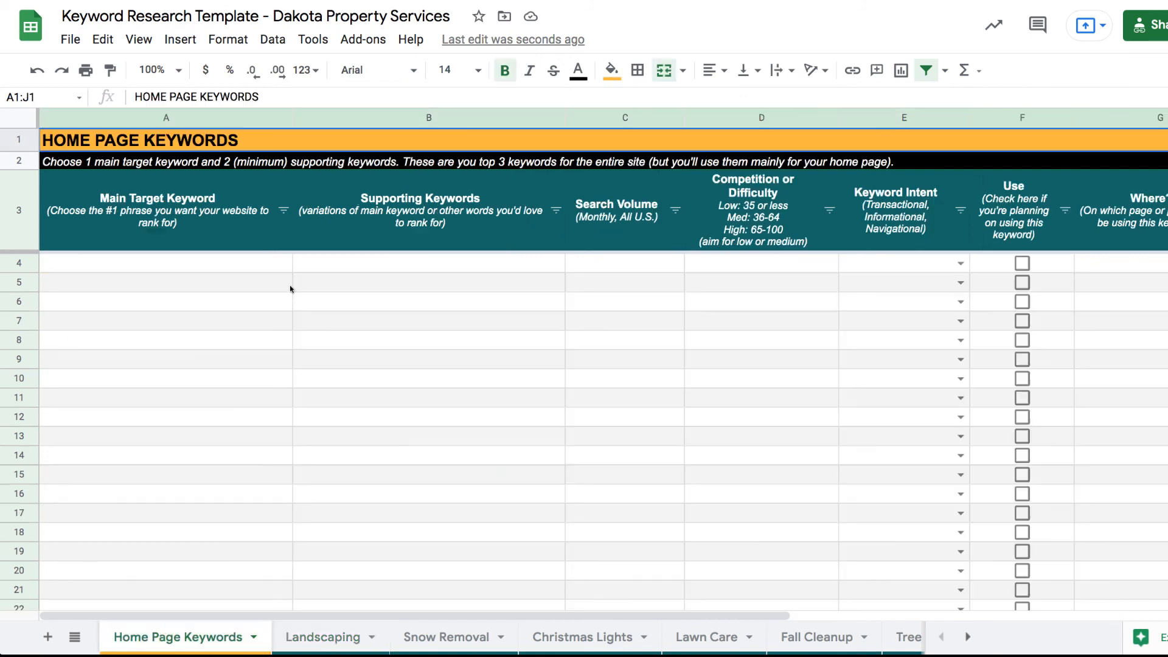
{"action": "left_click", "coordinate": [267, 266]}
{"action": "type", "text": "Dakota"}
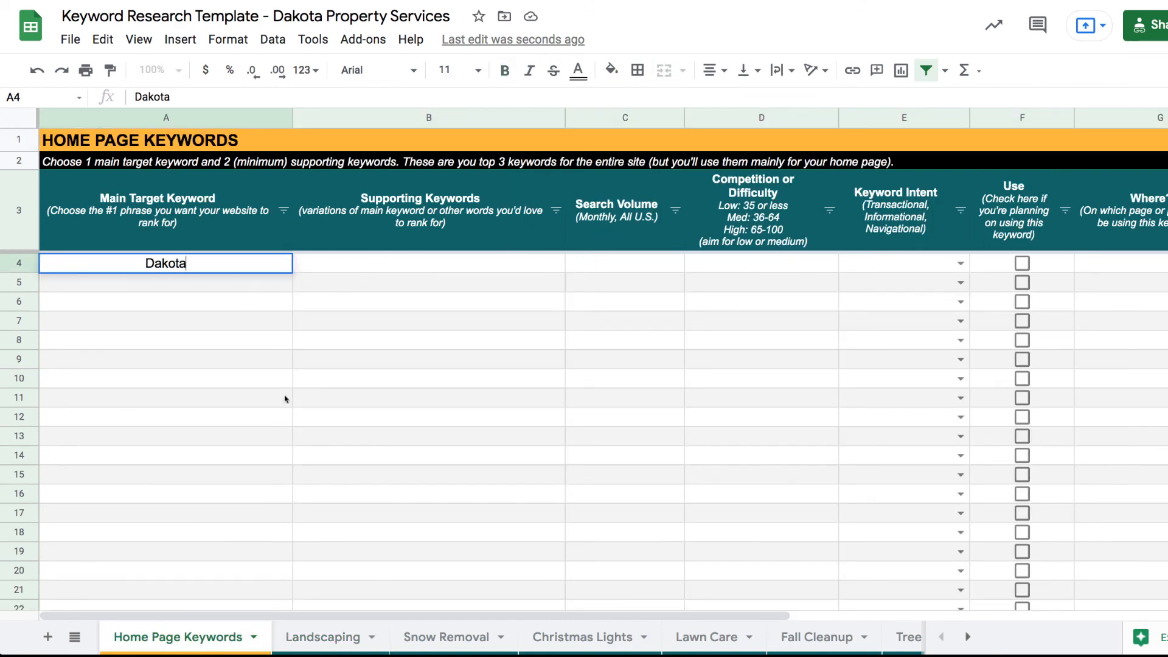
Check landscaping fargo on the Landscaping sheet, and complete the home page's main target keyword as Dakota Property Services.
{"action": "left_click", "coordinate": [335, 640]}
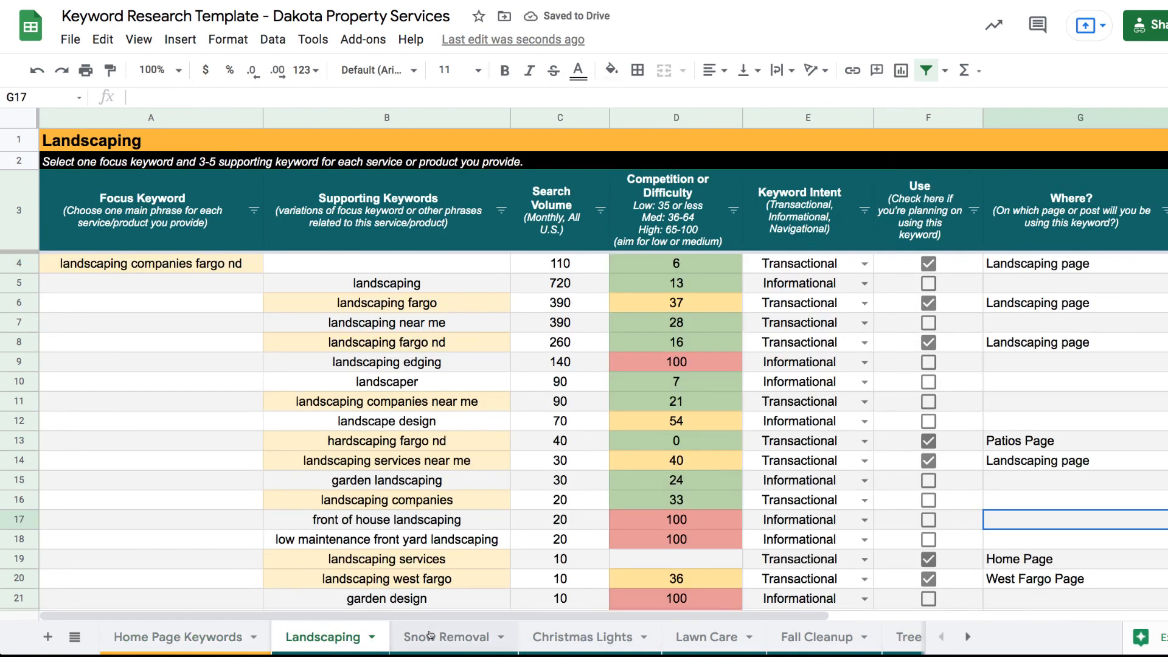
{"action": "left_click", "coordinate": [414, 309]}
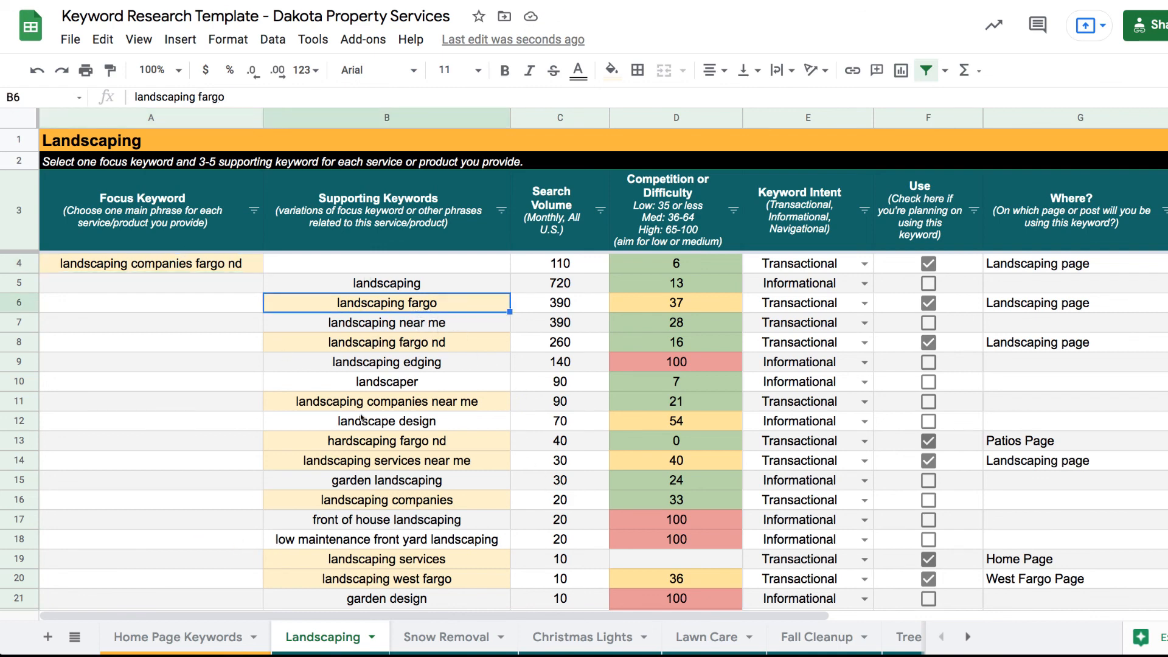
{"action": "left_click", "coordinate": [217, 646]}
{"action": "double_click", "coordinate": [214, 263]}
{"action": "type", "text": "Pro"}
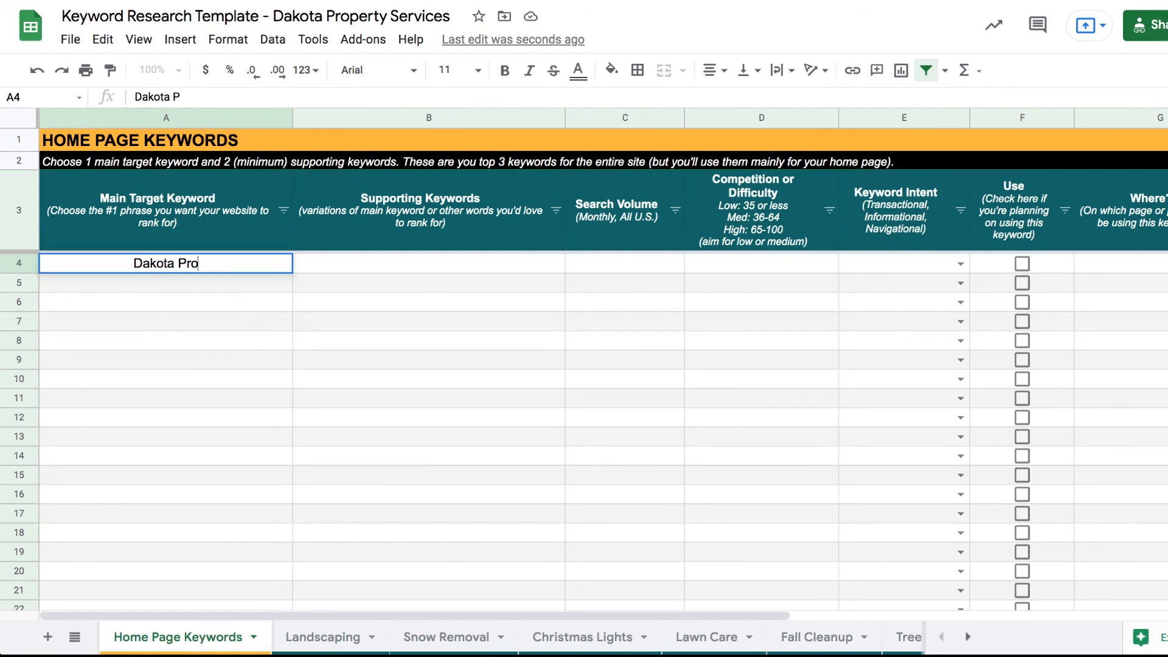
{"action": "type", "text": "perty Services"}
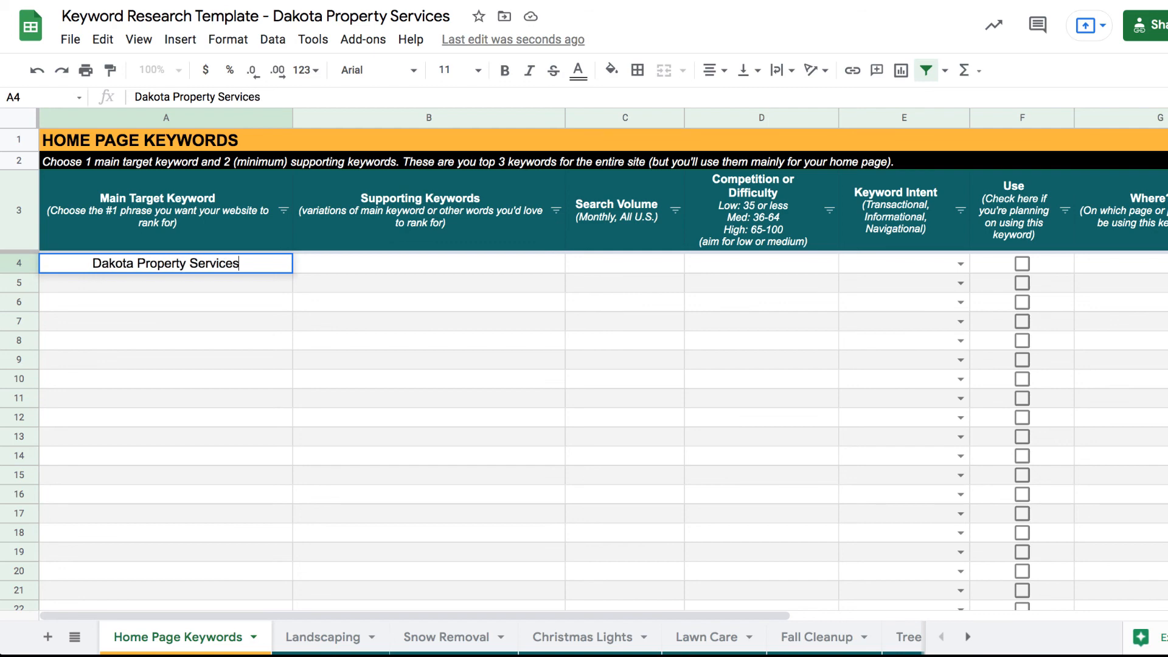
Highlight the main target keyword Dakota Property Services in A4 with a pale yellow fill.
{"action": "left_click", "coordinate": [226, 339]}
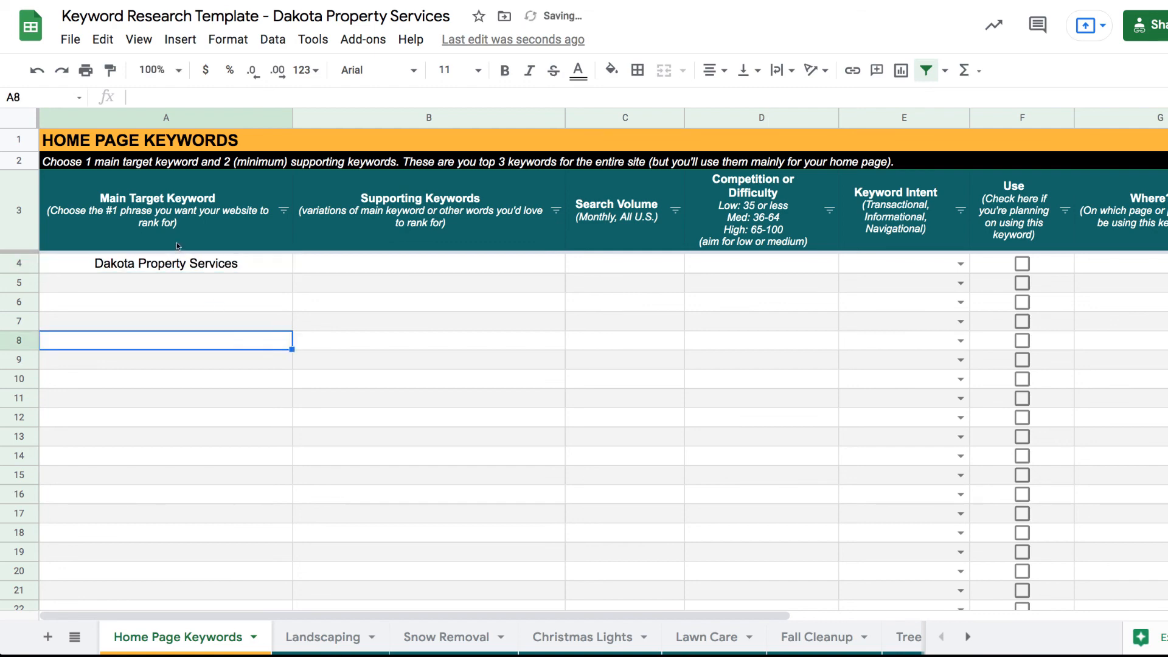
{"action": "left_click", "coordinate": [181, 264]}
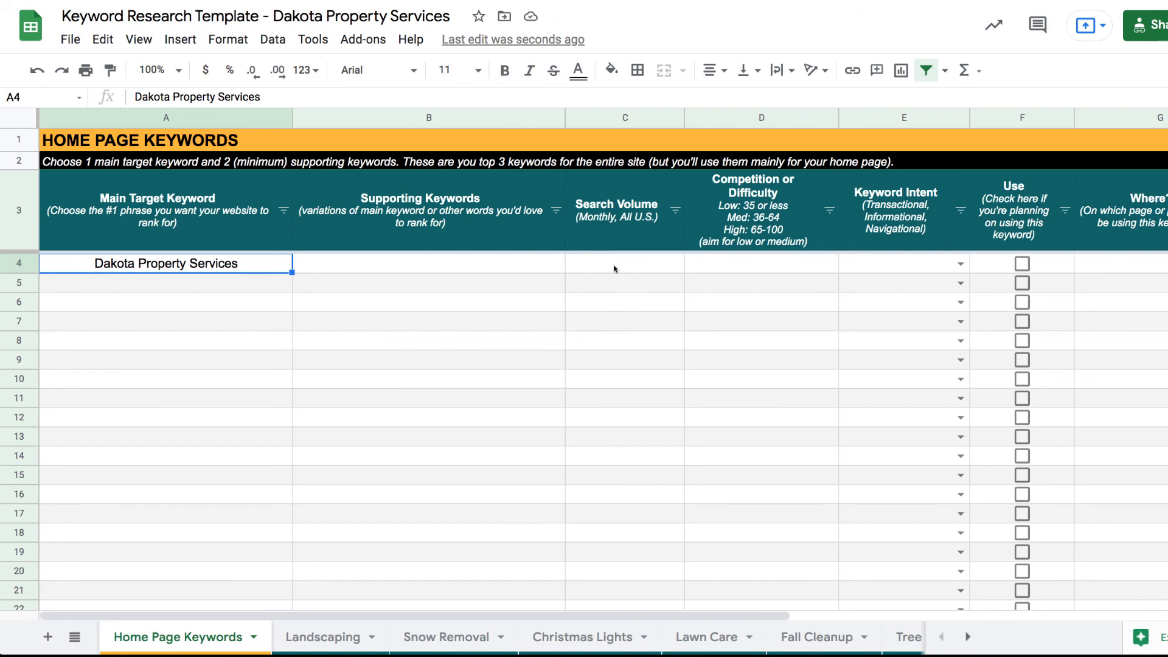
{"action": "left_click", "coordinate": [342, 381]}
{"action": "left_click", "coordinate": [271, 263]}
{"action": "left_click", "coordinate": [611, 70]}
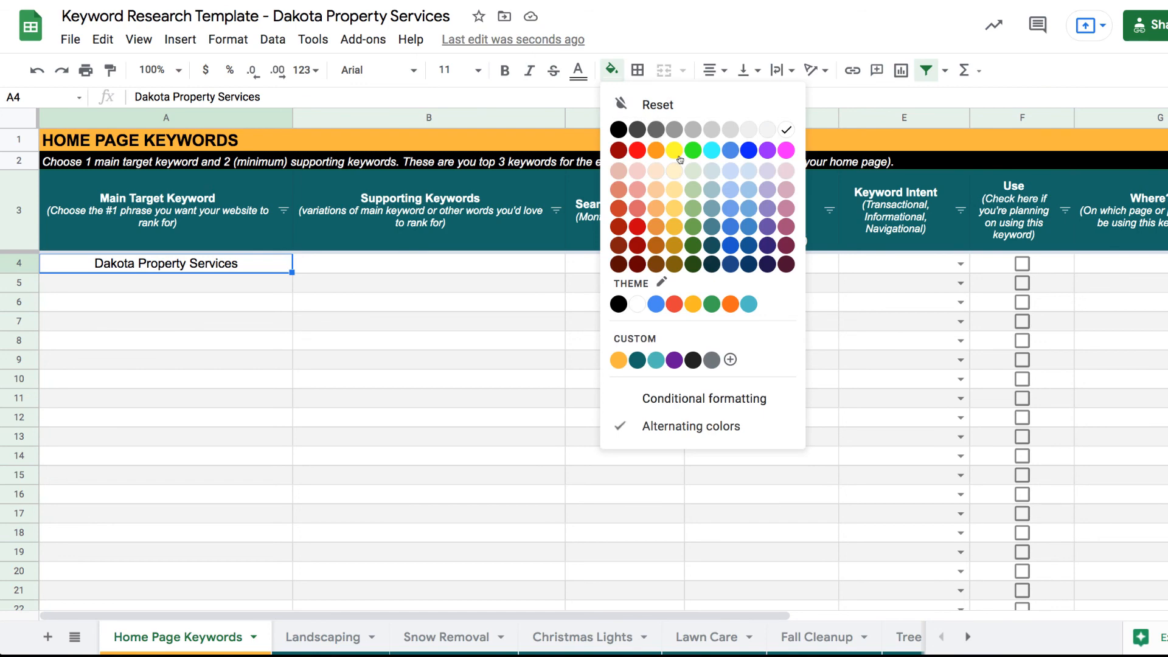
{"action": "left_click", "coordinate": [659, 191]}
{"action": "left_click", "coordinate": [489, 361]}
Copy landscaping services with its volume, difficulty and intent (B19:E19) from the Landscaping sheet to the Home Page Keywords sheet, starting at B5.
{"action": "left_click", "coordinate": [332, 631]}
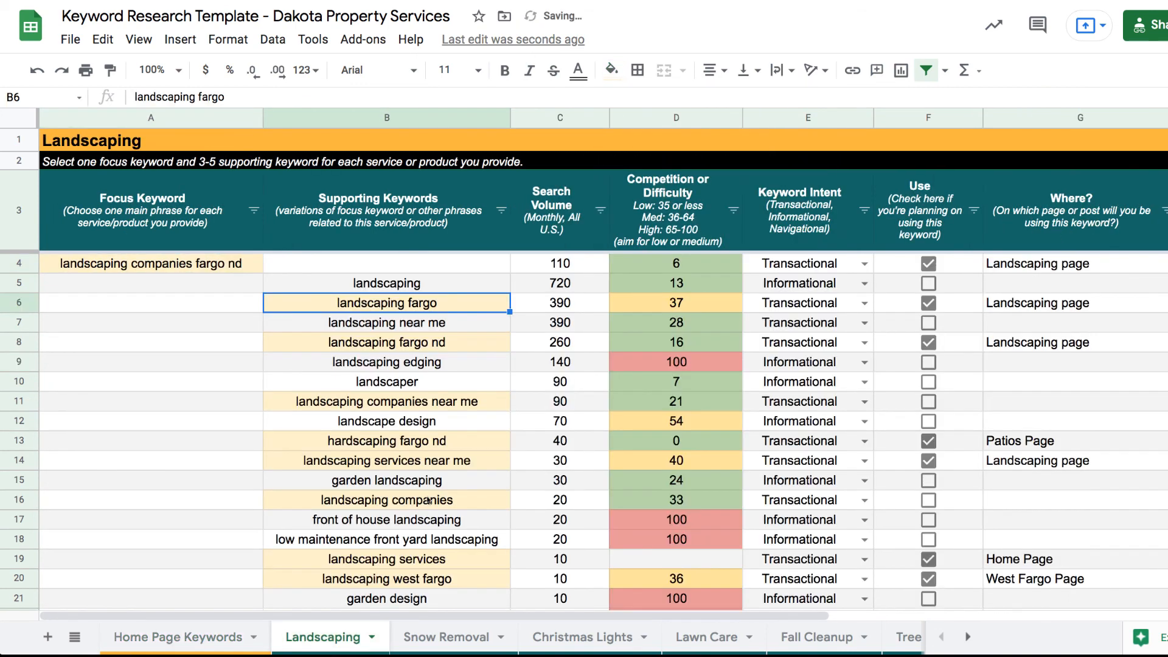
{"action": "scroll", "coordinate": [429, 502], "scroll_direction": "down", "scroll_amount": 2}
{"action": "left_click", "coordinate": [399, 522]}
{"action": "left_click_drag", "start_coordinate": [399, 521], "coordinate": [989, 524]}
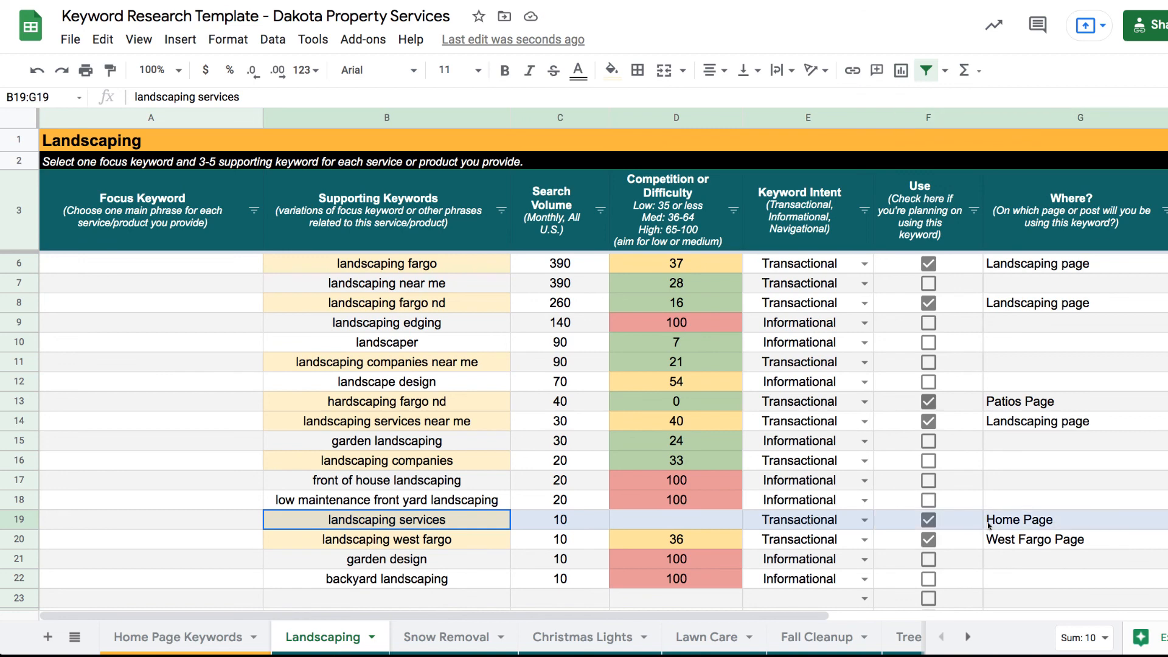
{"action": "left_click_drag", "start_coordinate": [408, 522], "coordinate": [795, 519]}
{"action": "key", "text": "ctrl+c"}
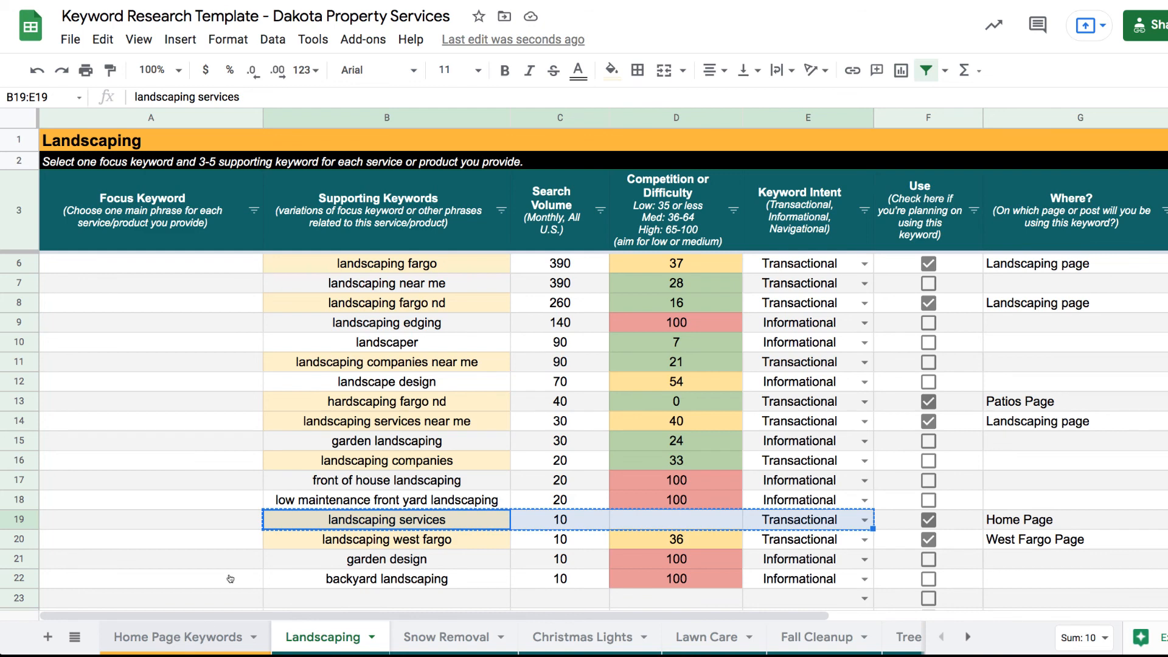
{"action": "left_click", "coordinate": [236, 649]}
{"action": "left_click", "coordinate": [368, 283]}
{"action": "key", "text": "ctrl+v"}
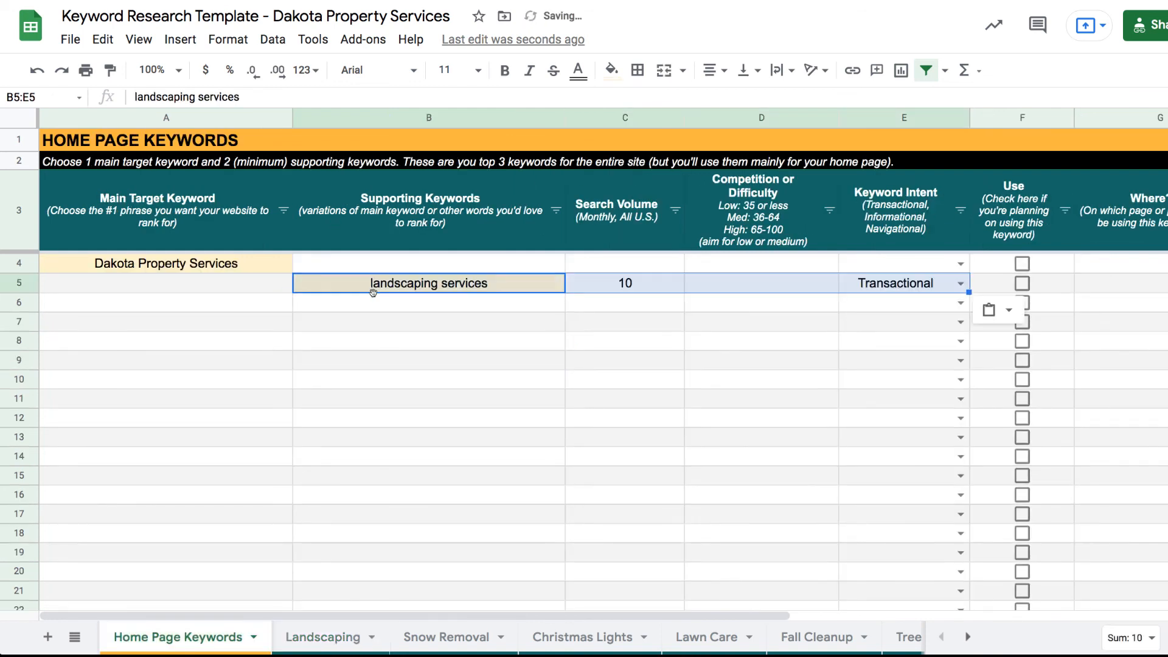
{"action": "left_click", "coordinate": [406, 378]}
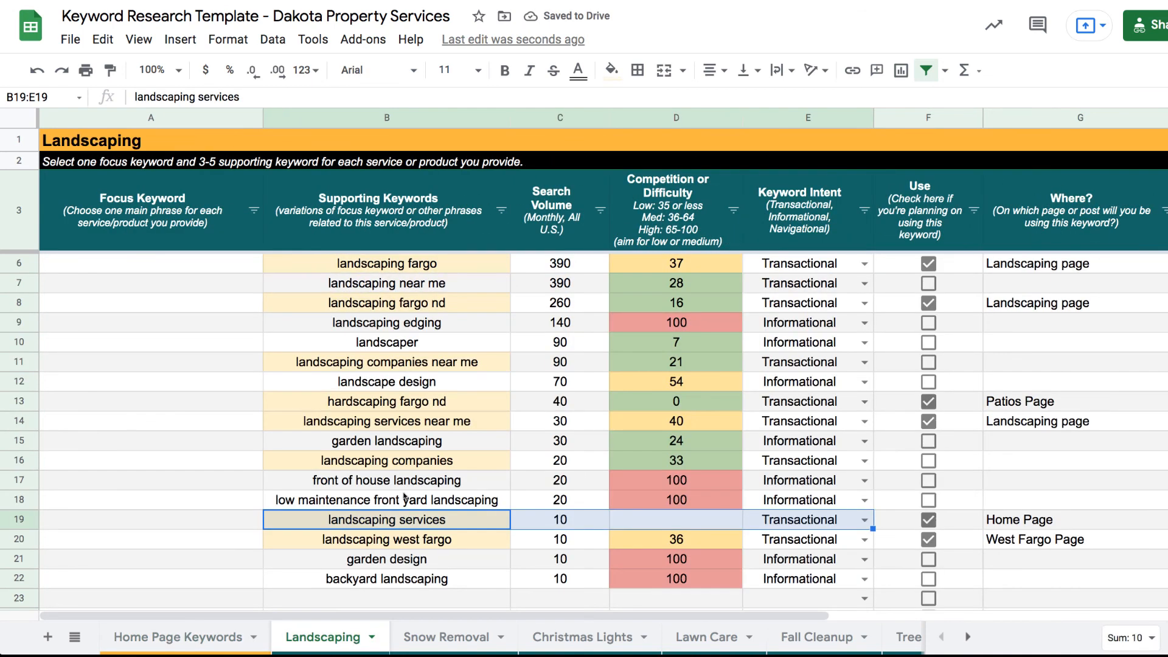
Review the highlighted keywords on the Landscaping sheet, including landscaping west fargo, for another home page supporting keyword.
{"action": "left_click", "coordinate": [323, 636]}
{"action": "left_click", "coordinate": [433, 546]}
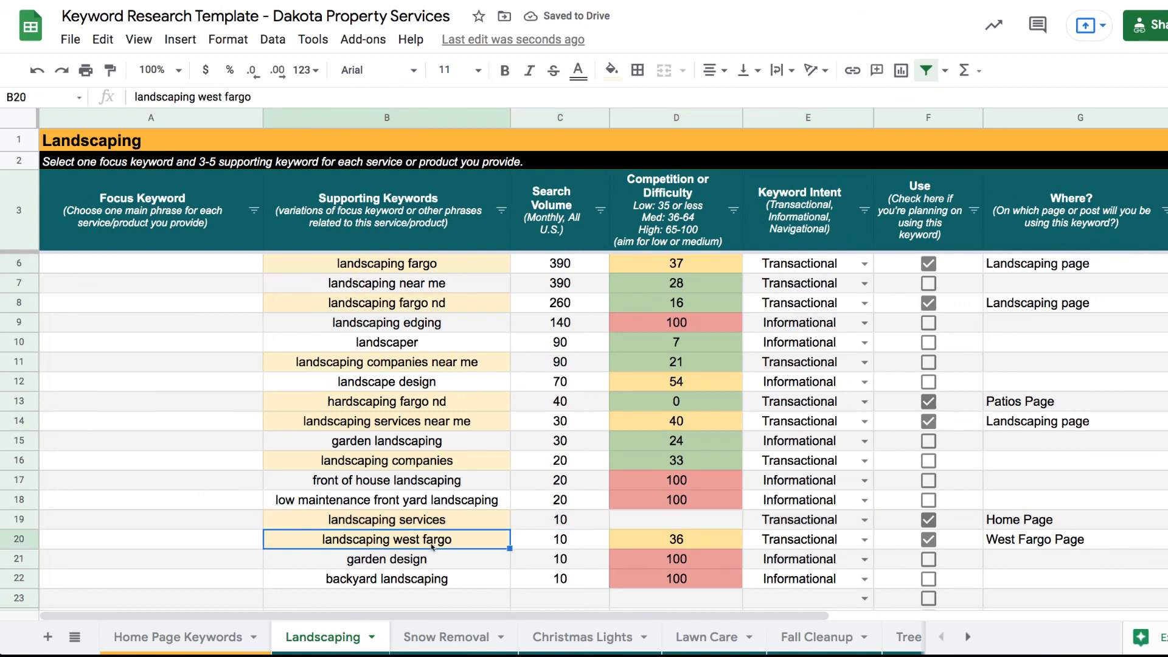
{"action": "scroll", "coordinate": [438, 462], "scroll_direction": "up", "scroll_amount": 1}
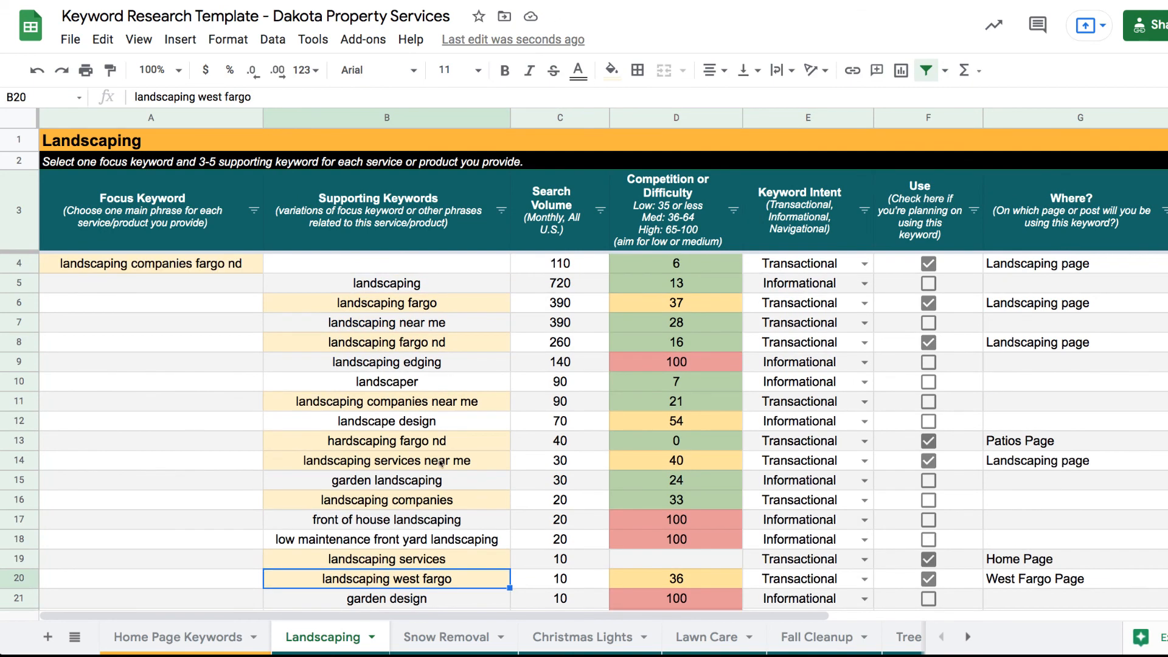